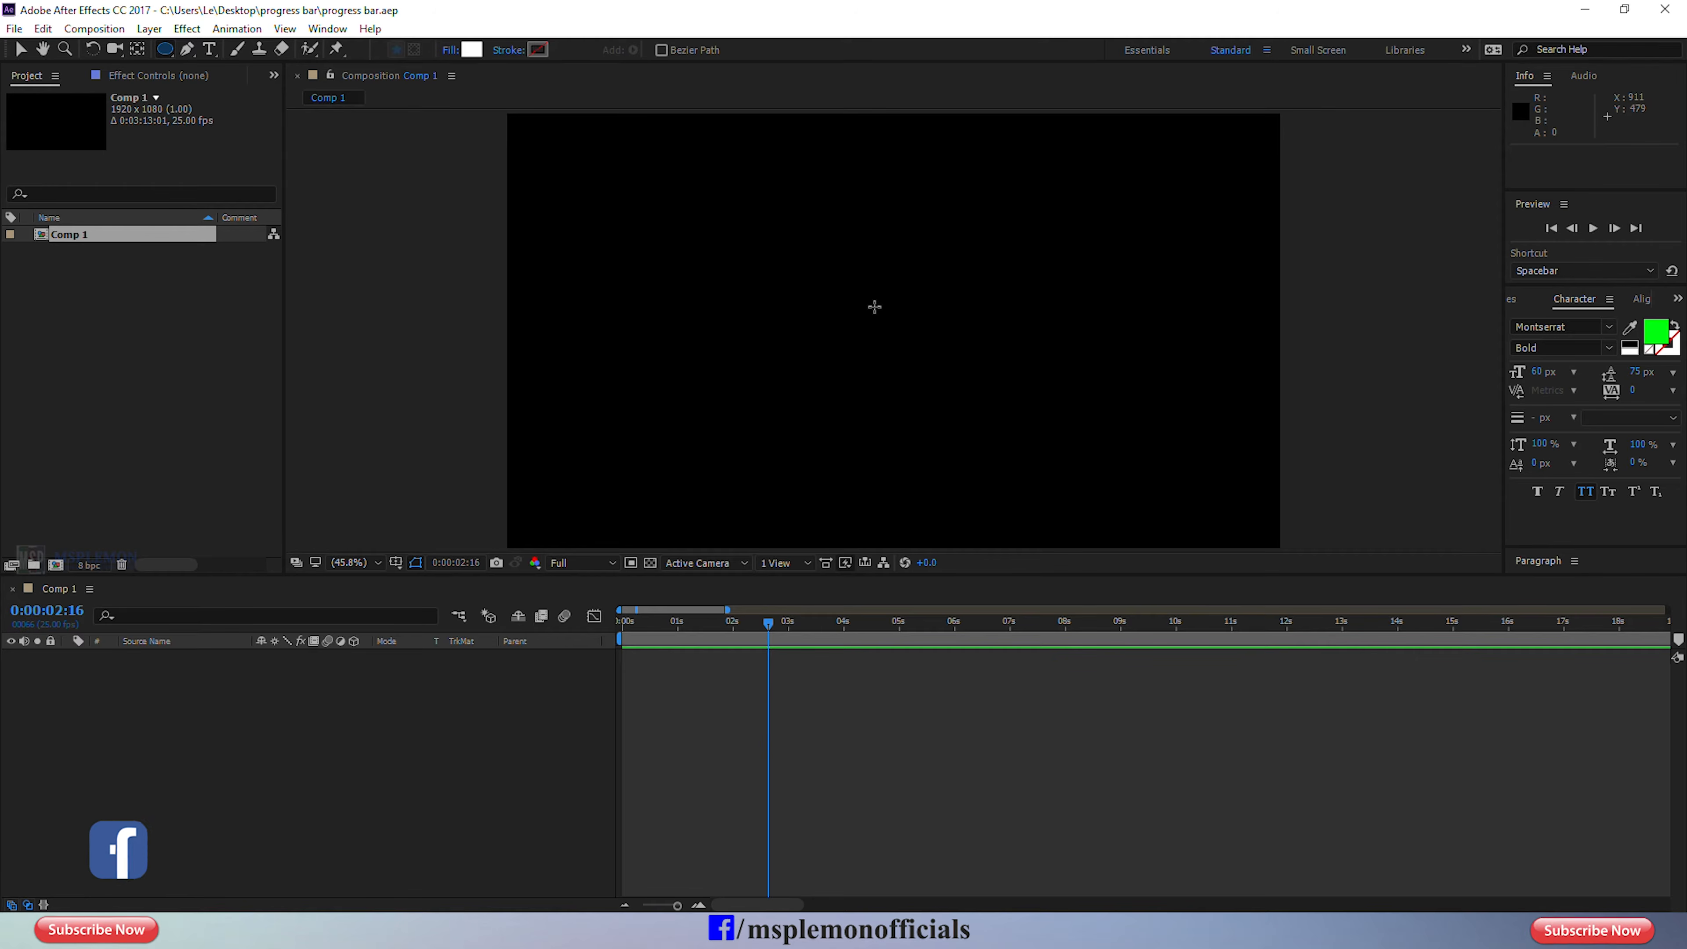
# Draw a white circle about 388 px wide in the composition and move its anchor point to the circle's centre.
pyautogui.moveTo(874, 306); pyautogui.dragTo(939, 383)
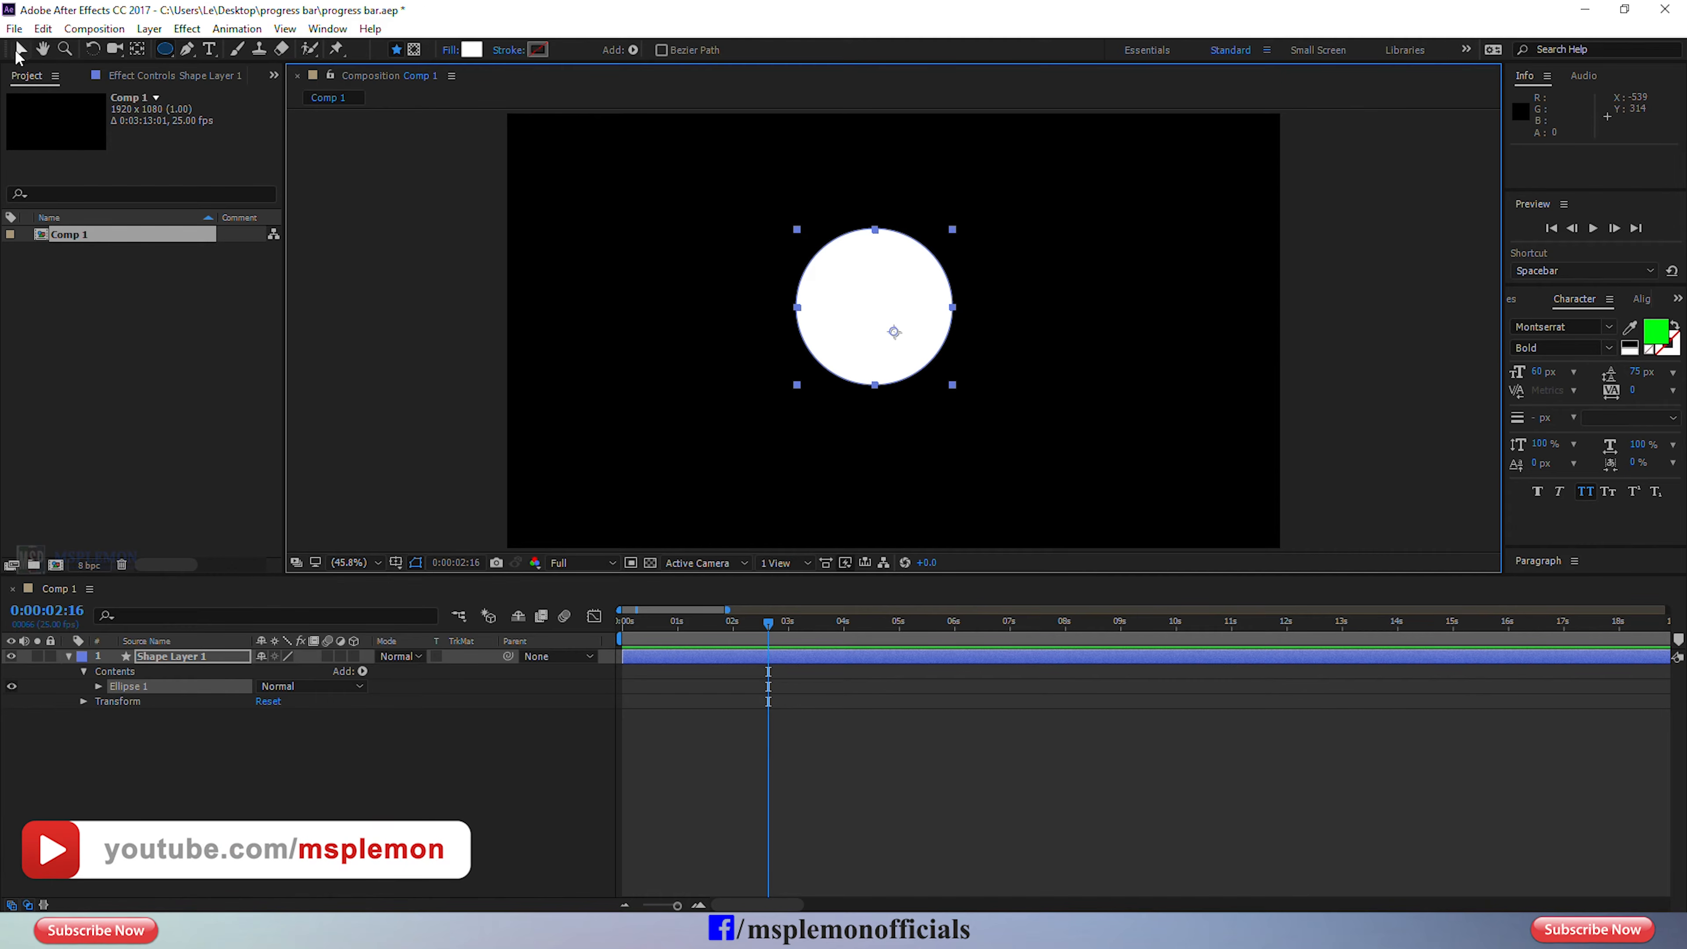
pyautogui.click(18, 50)
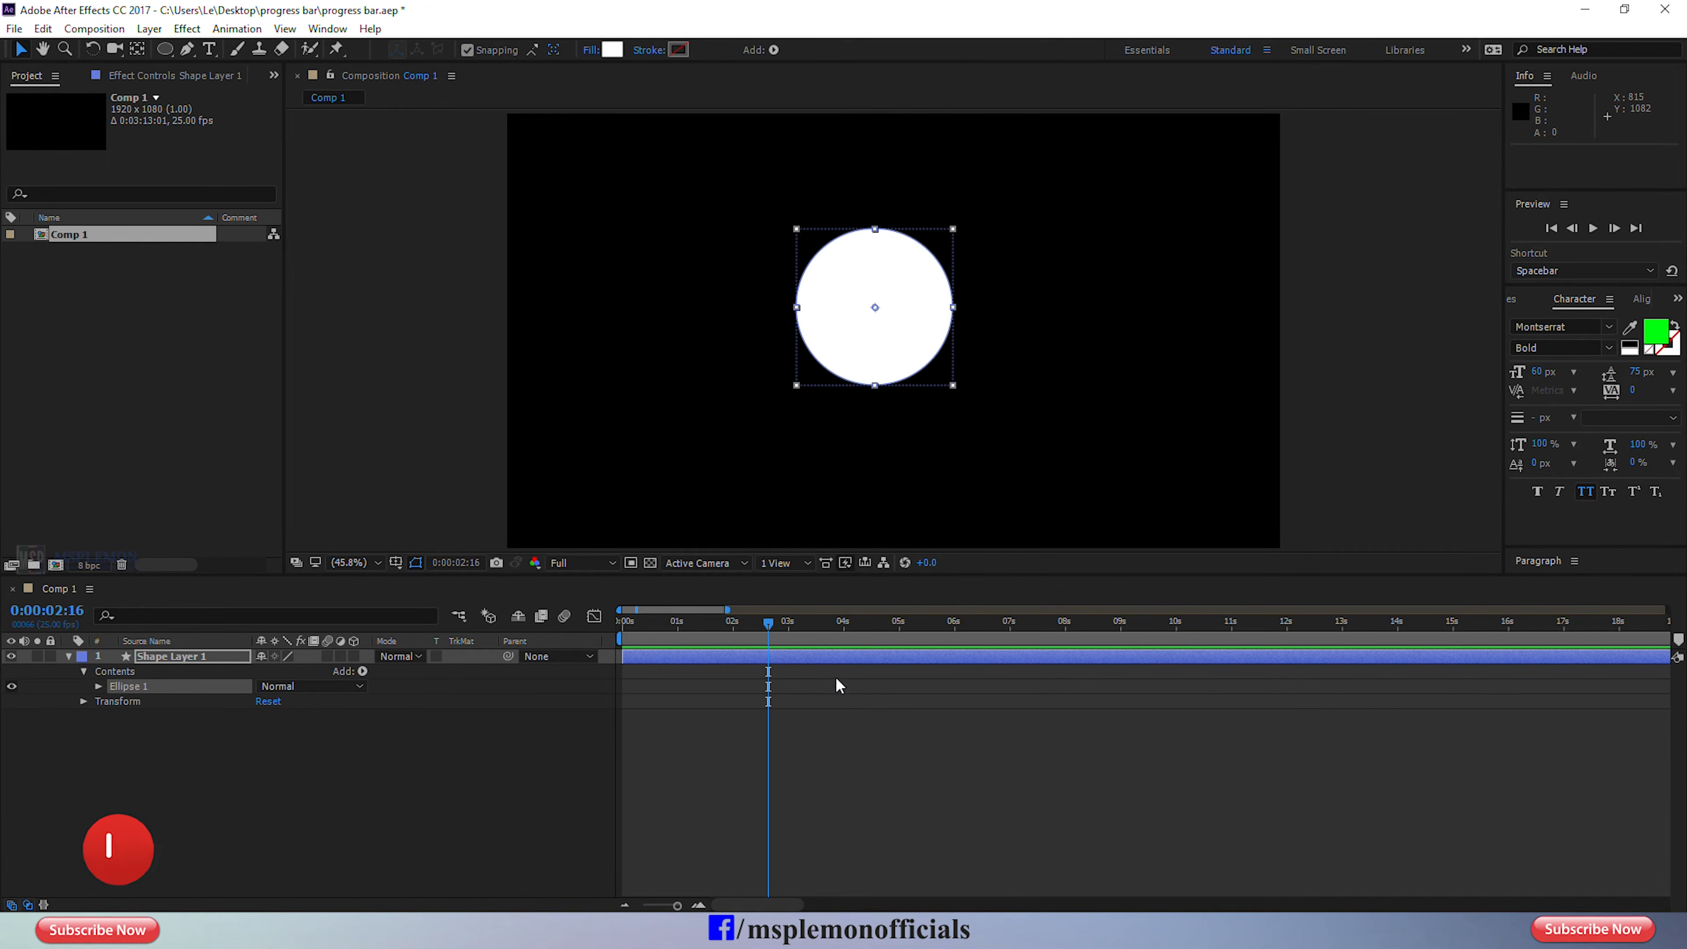
pyautogui.click(822, 655)
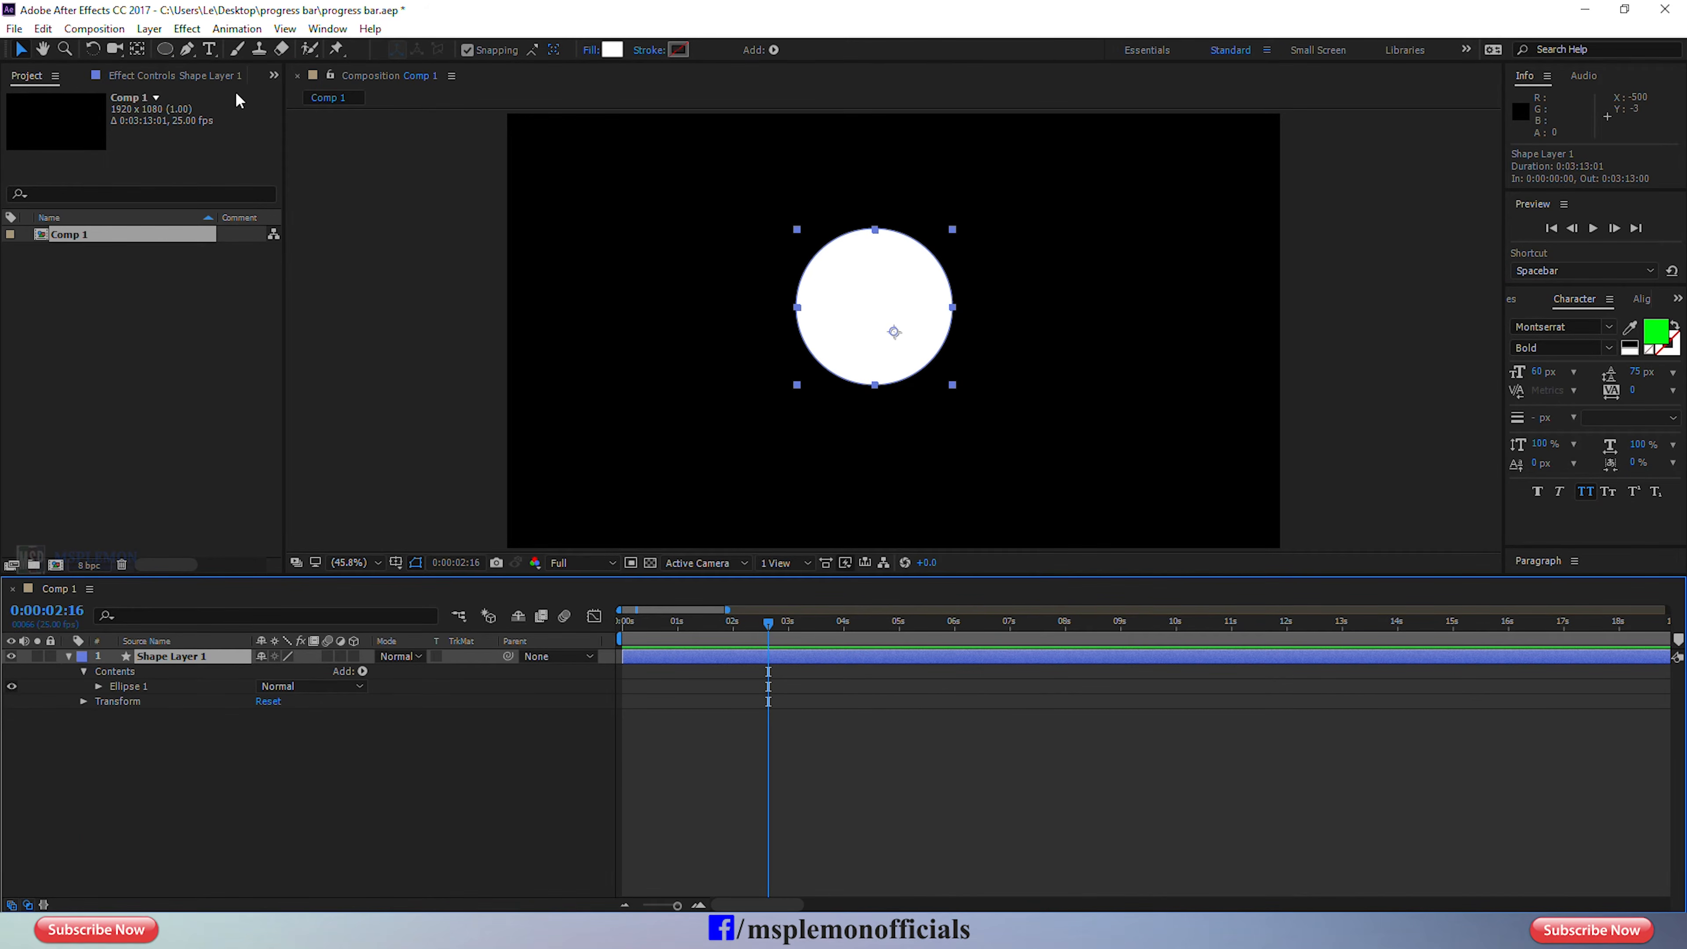
pyautogui.click(136, 50)
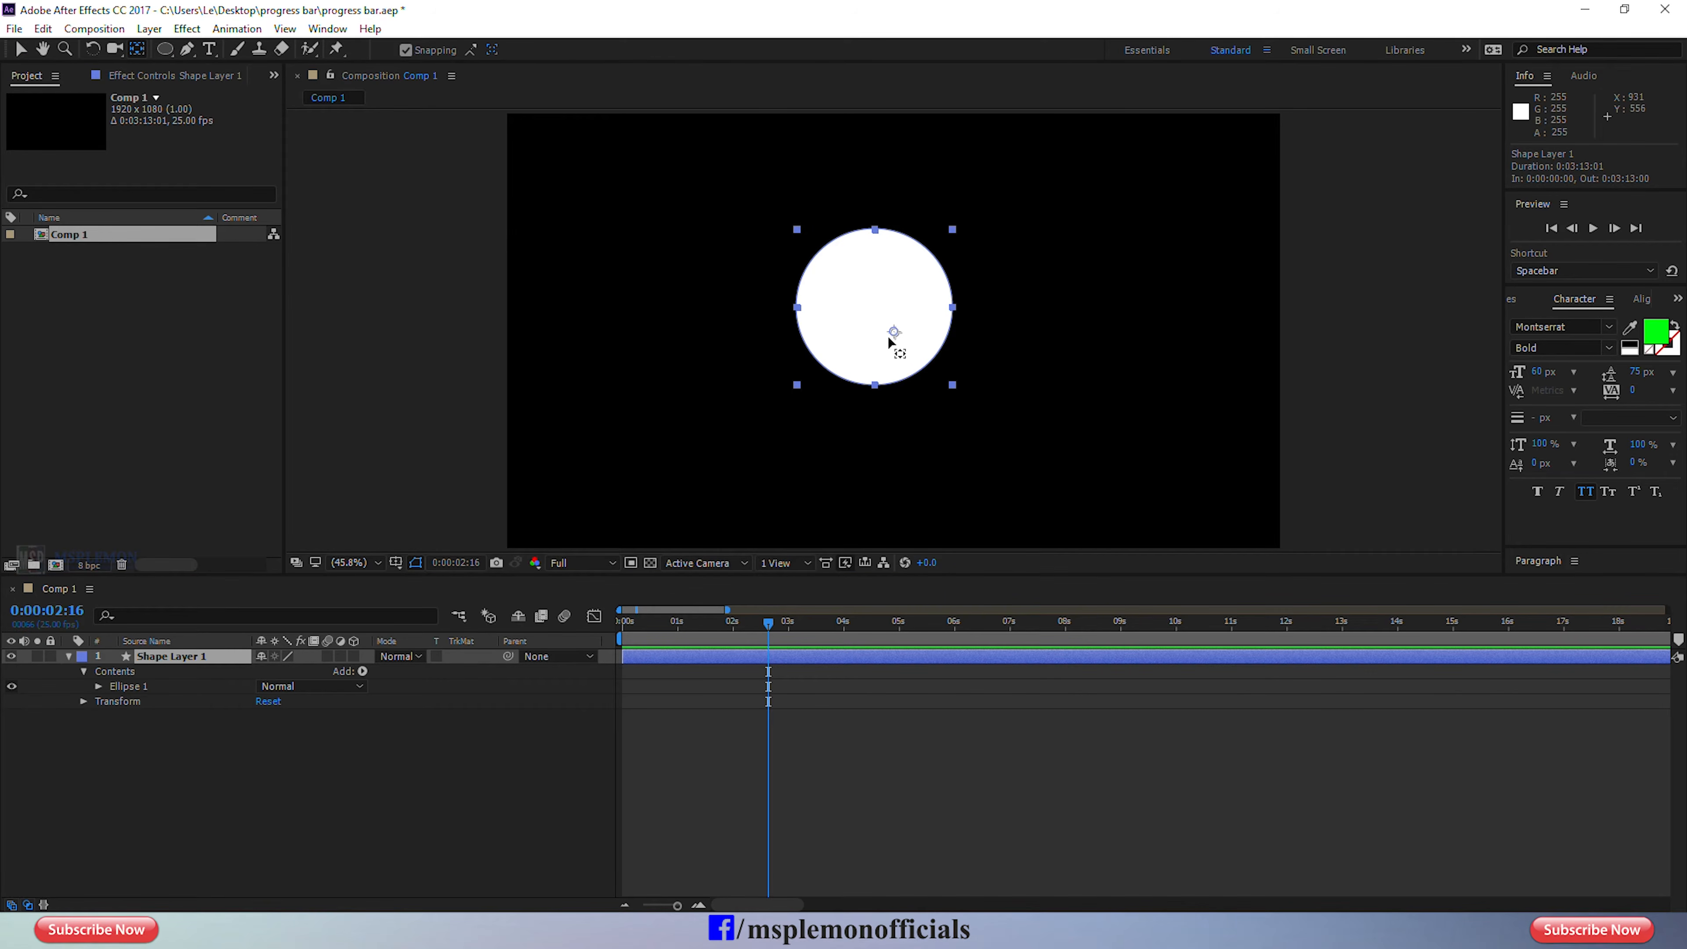
pyautogui.moveTo(892, 335); pyautogui.dragTo(875, 308)
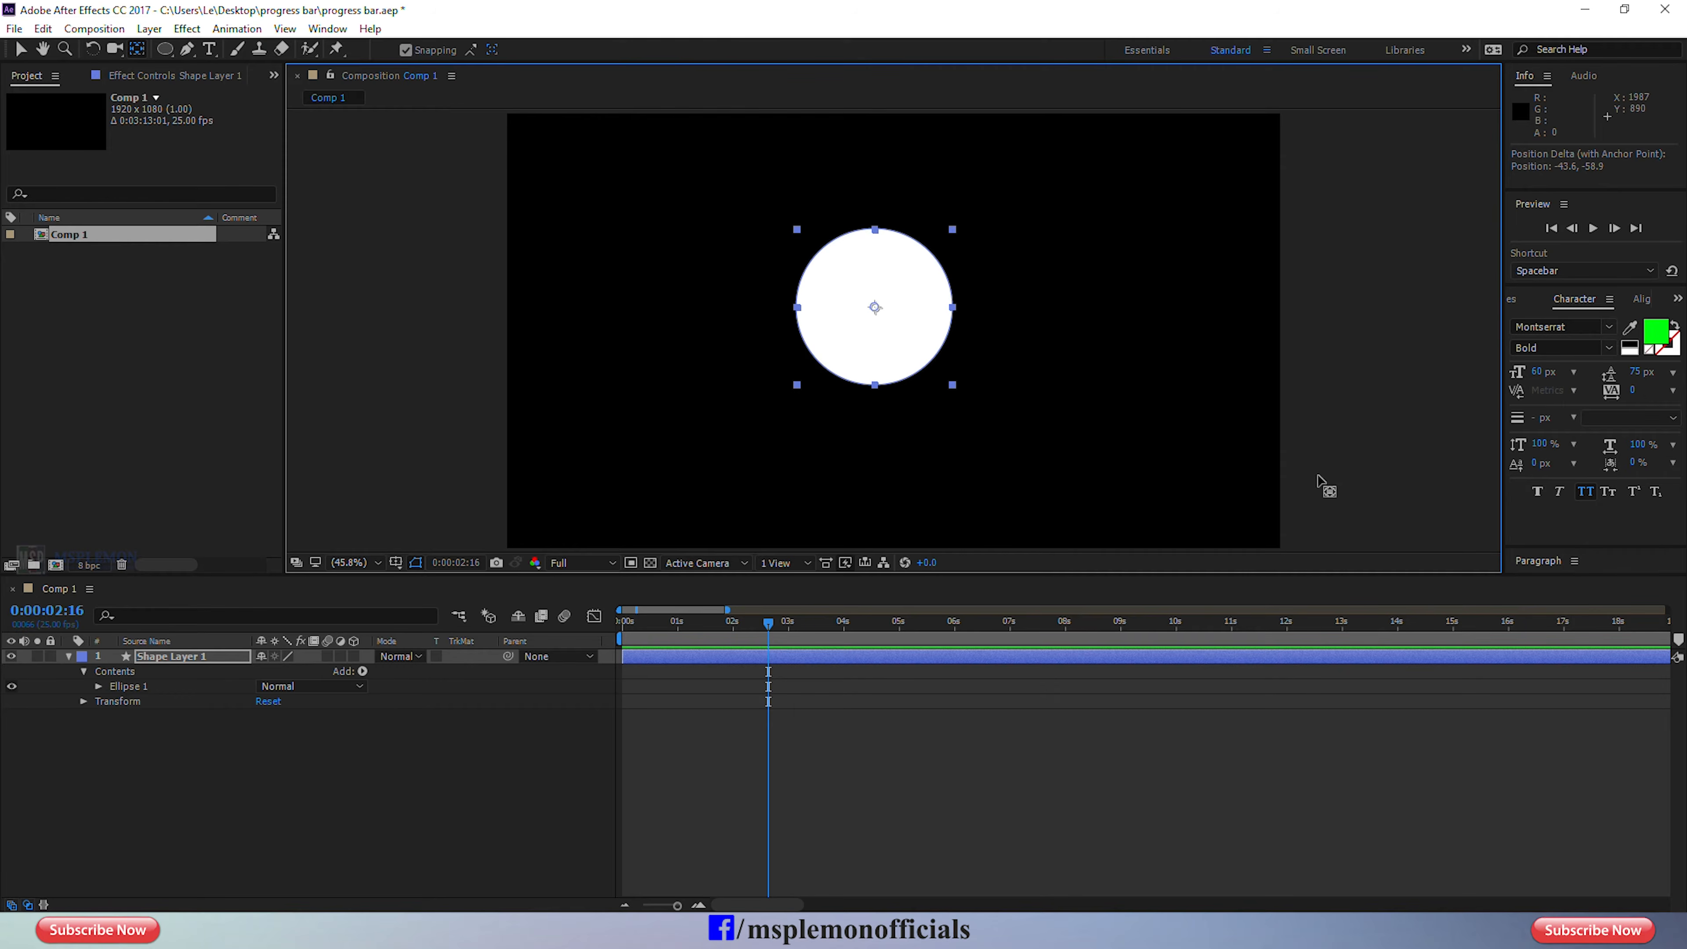
# Align the circle layer horizontally and vertically to the centre of the composition.
pyautogui.click(1639, 299)
pyautogui.click(1554, 343)
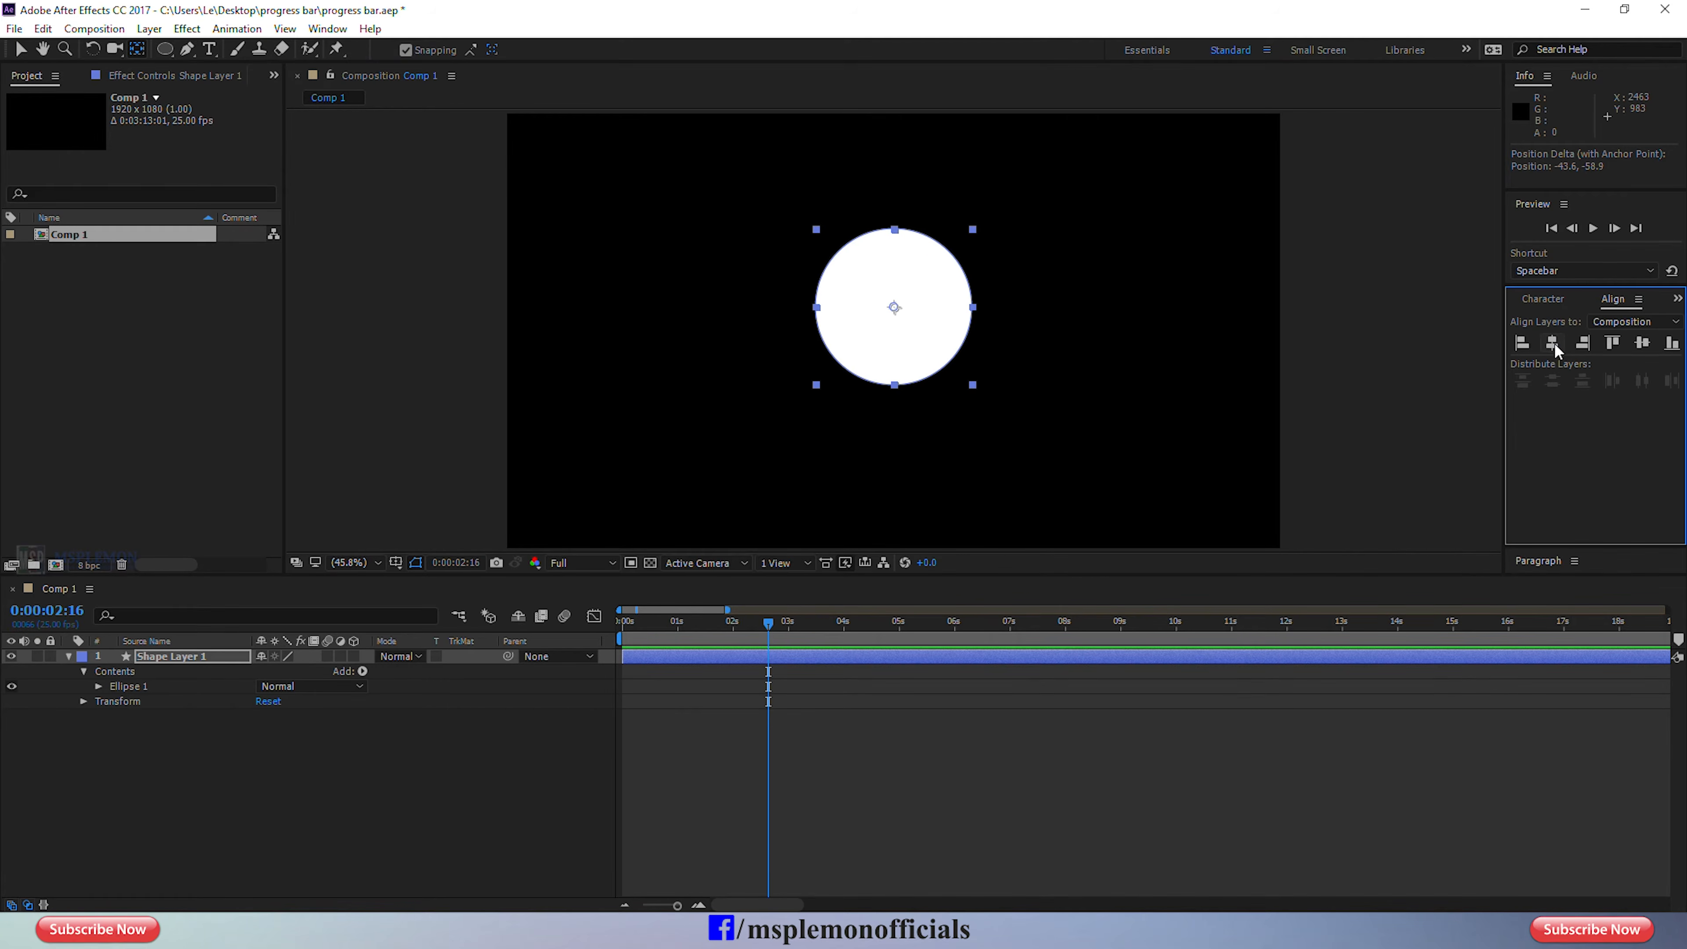
pyautogui.click(1642, 343)
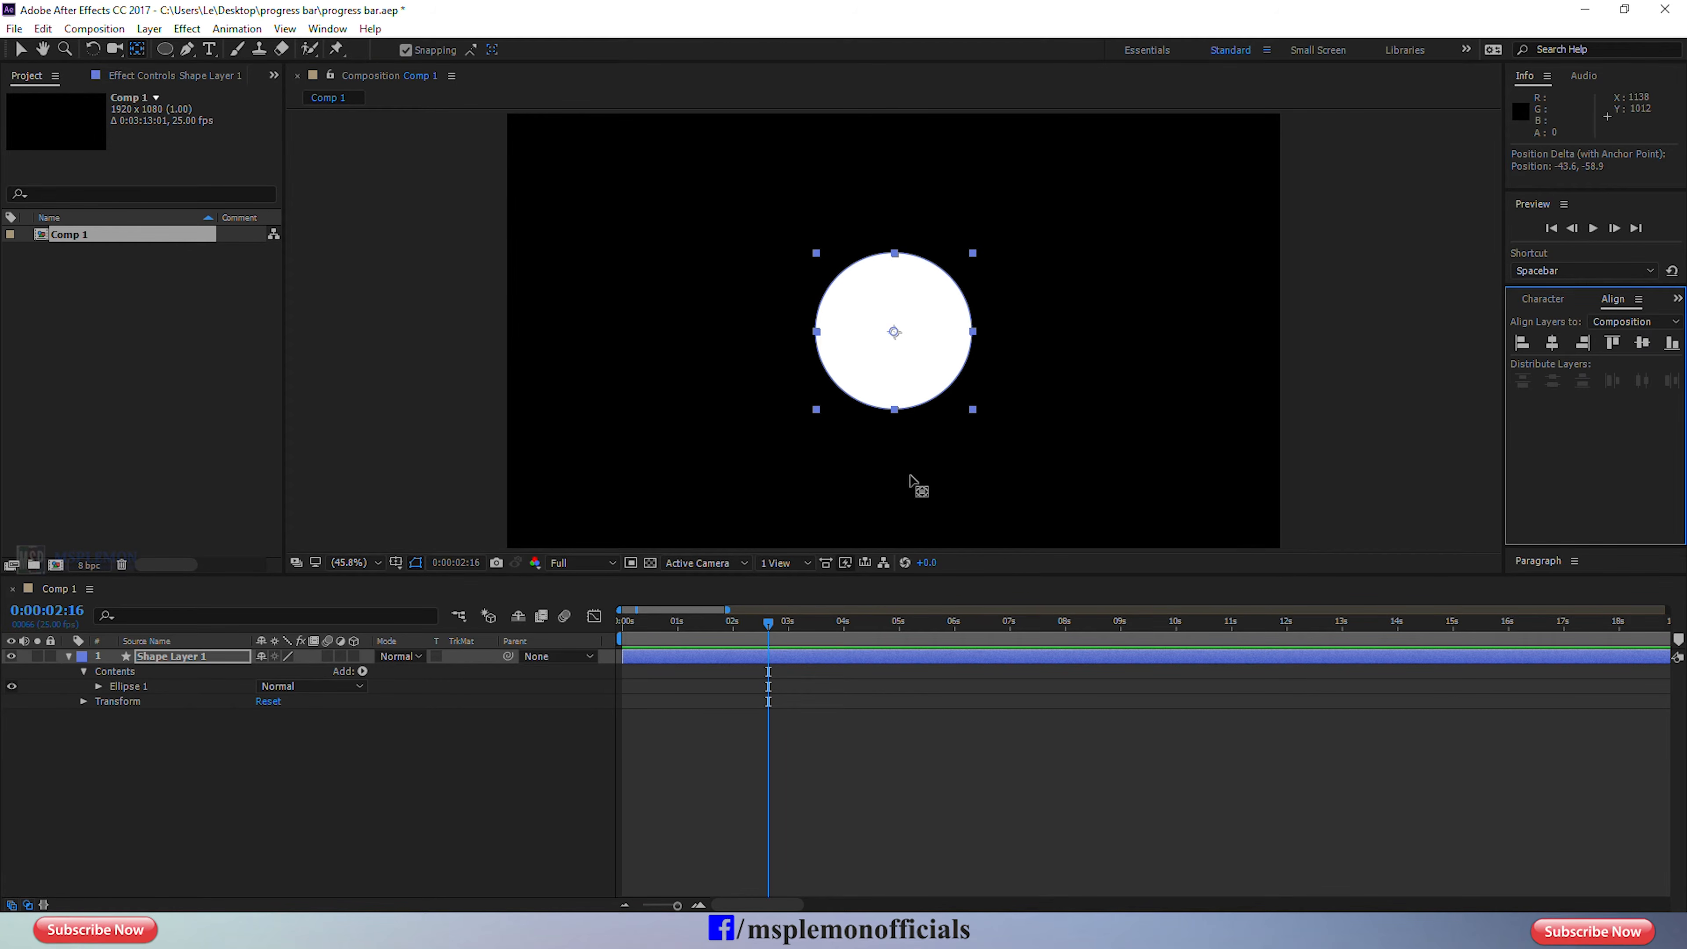
pyautogui.click(326, 29)
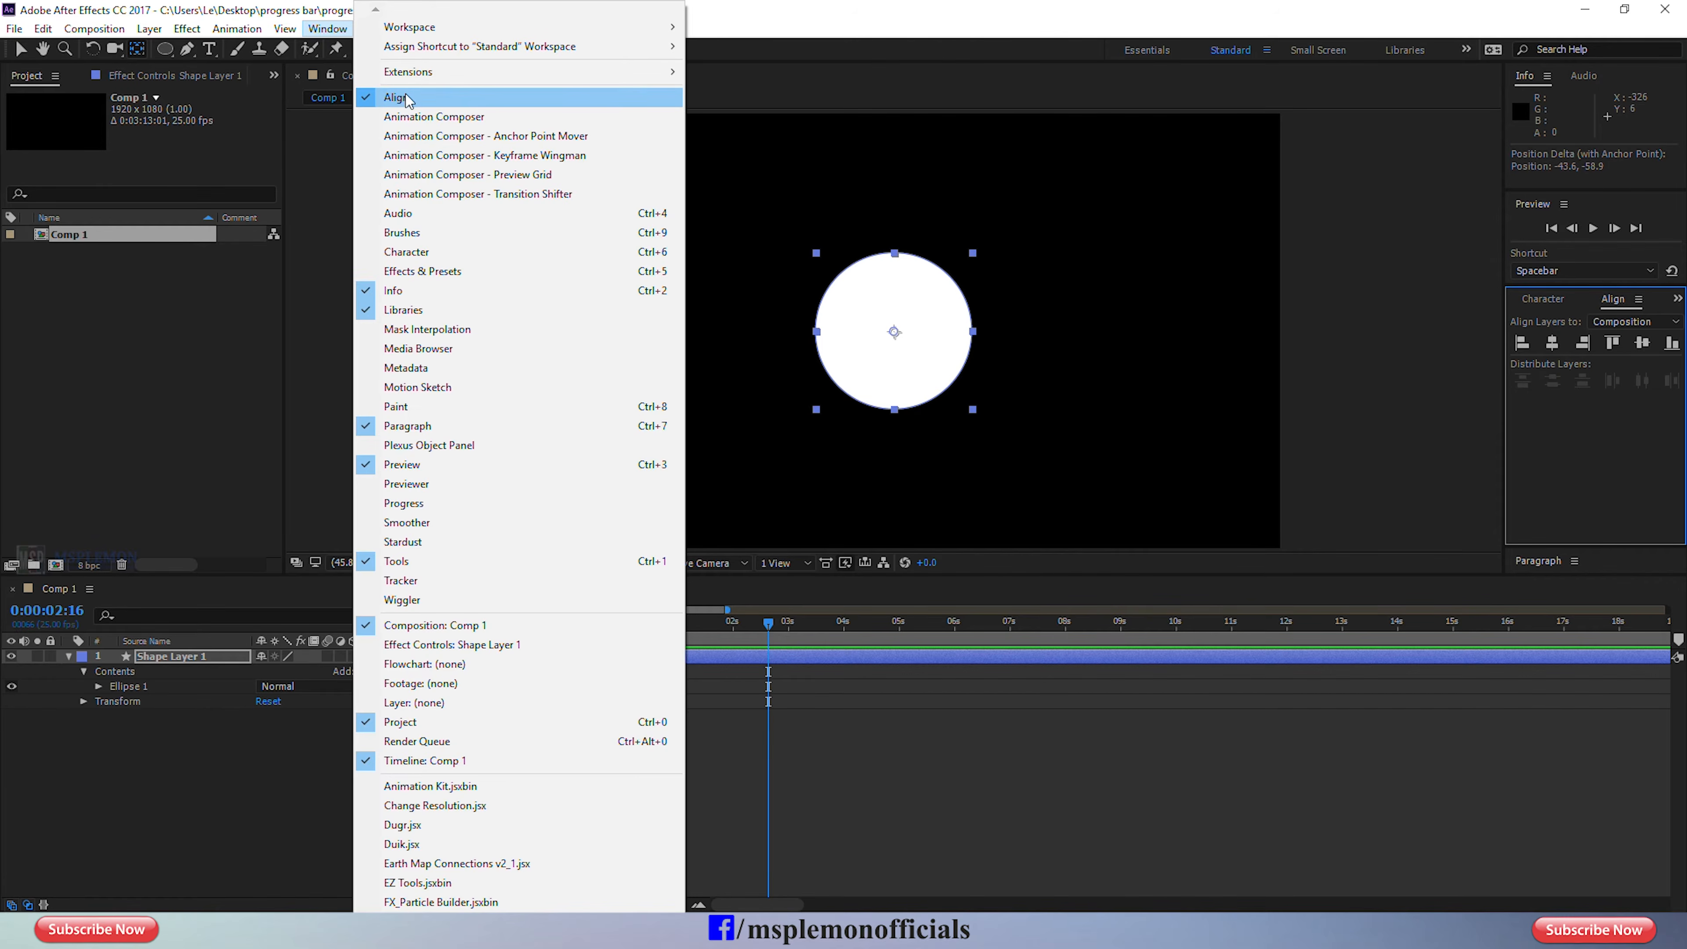
pyautogui.click(836, 711)
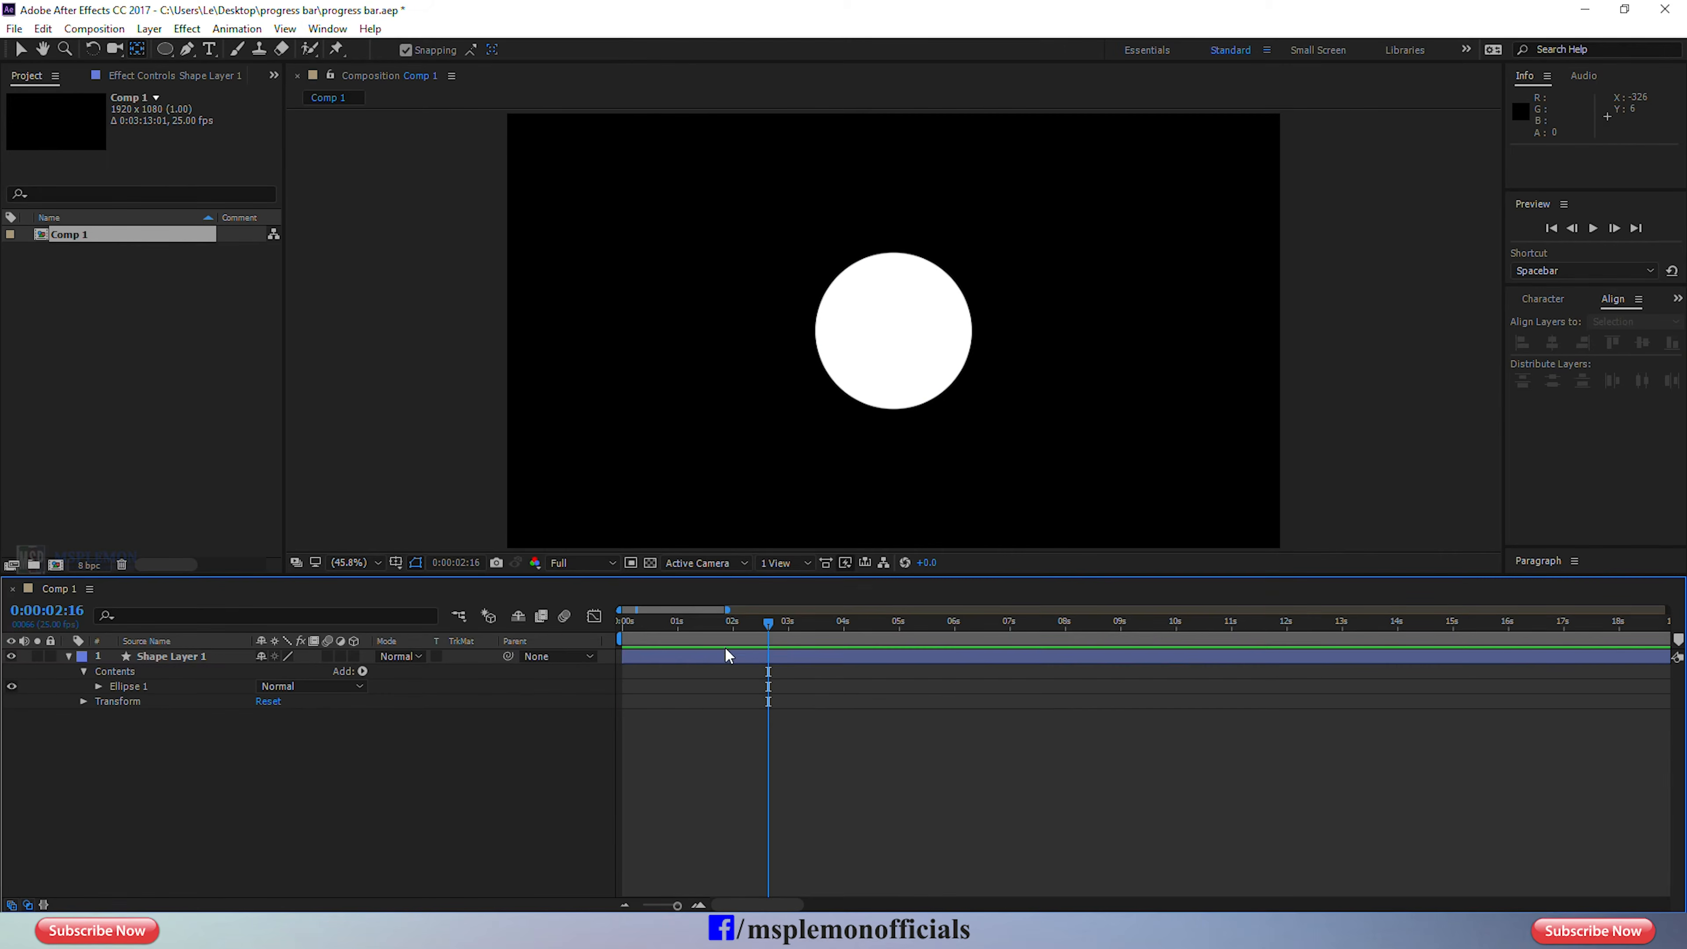
# Return to the start of the timeline and set the circle's fill to None.
pyautogui.moveTo(705, 627); pyautogui.dragTo(550, 639)
pyautogui.click(126, 656)
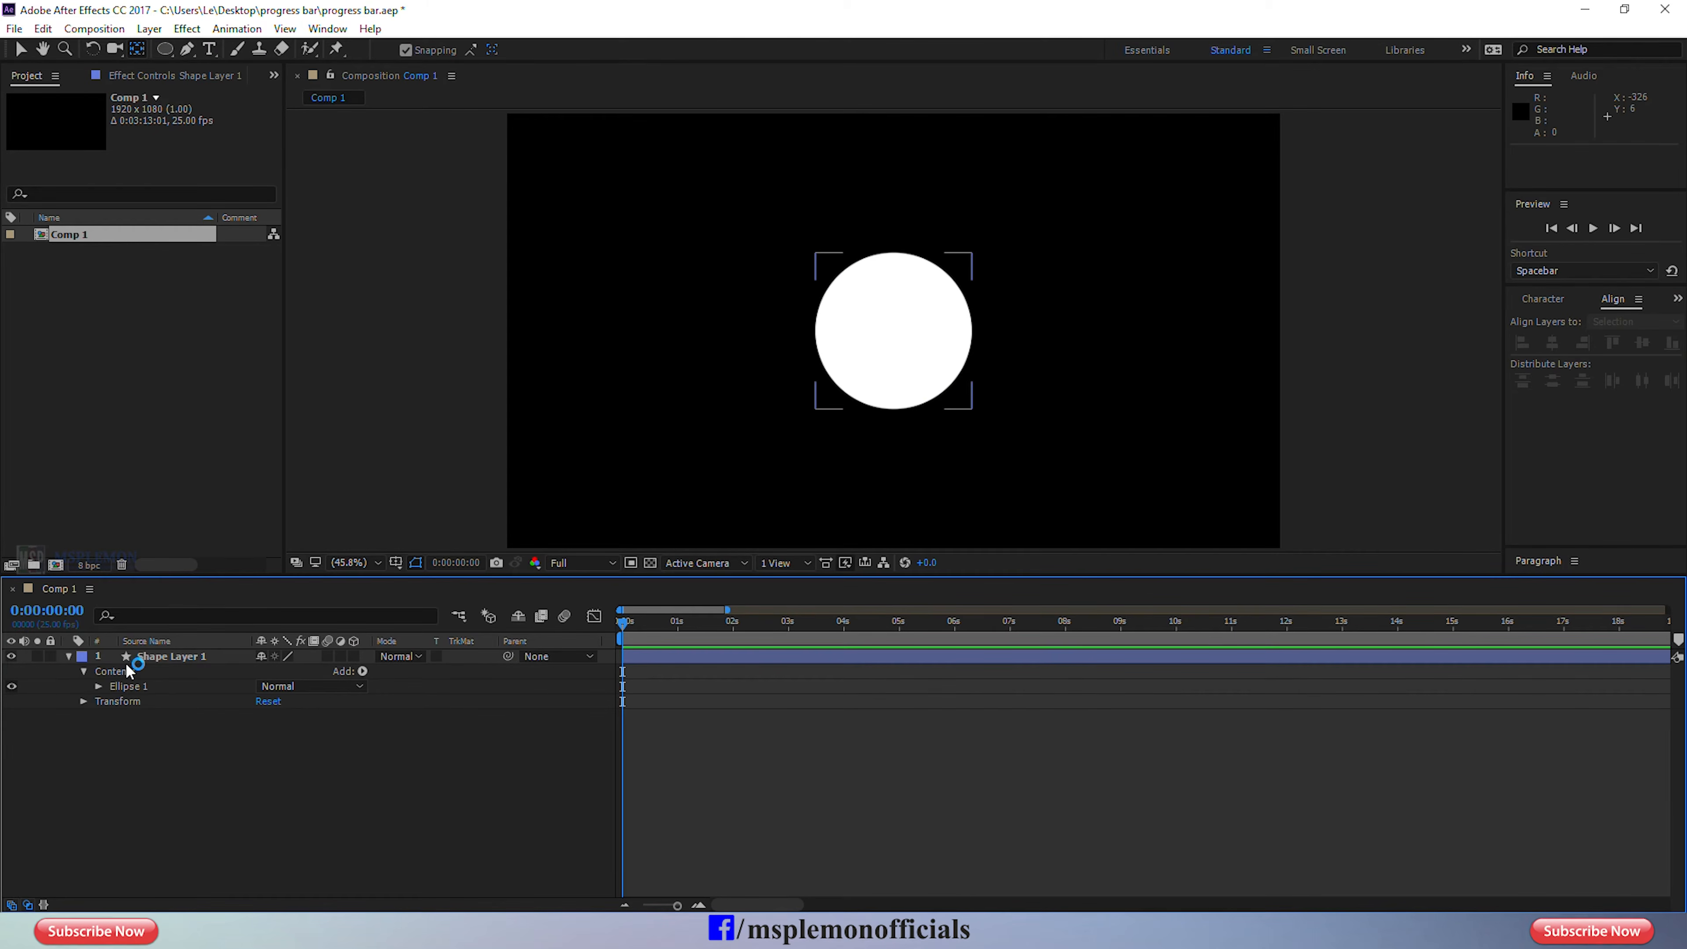
pyautogui.click(142, 660)
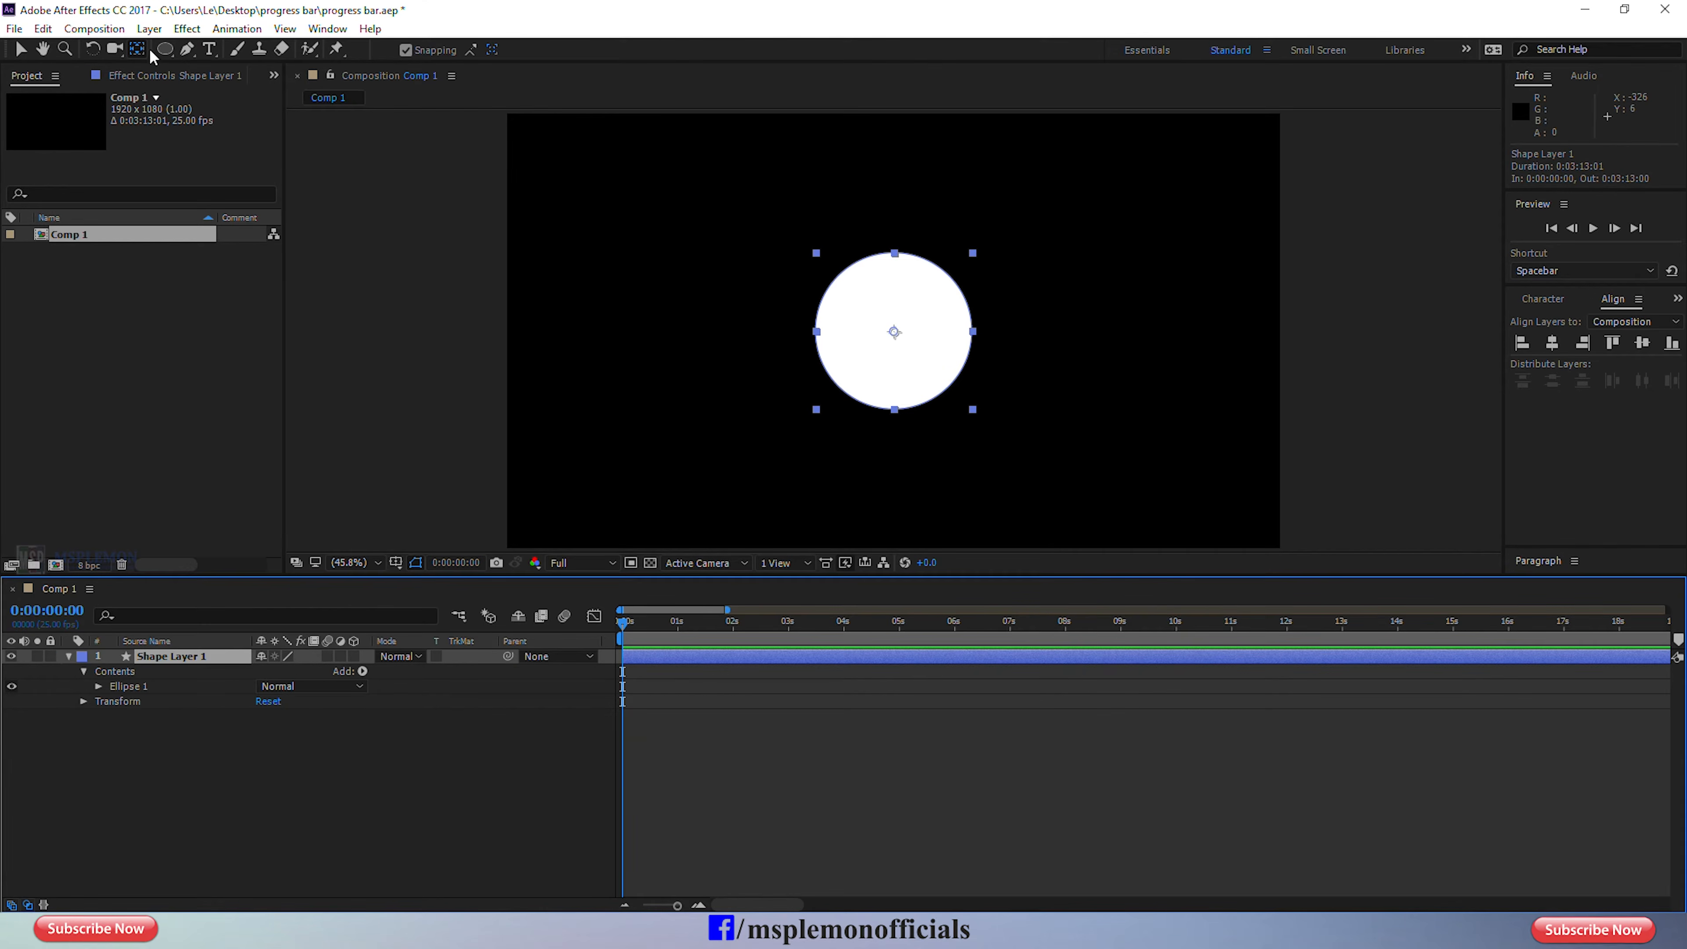
pyautogui.click(165, 49)
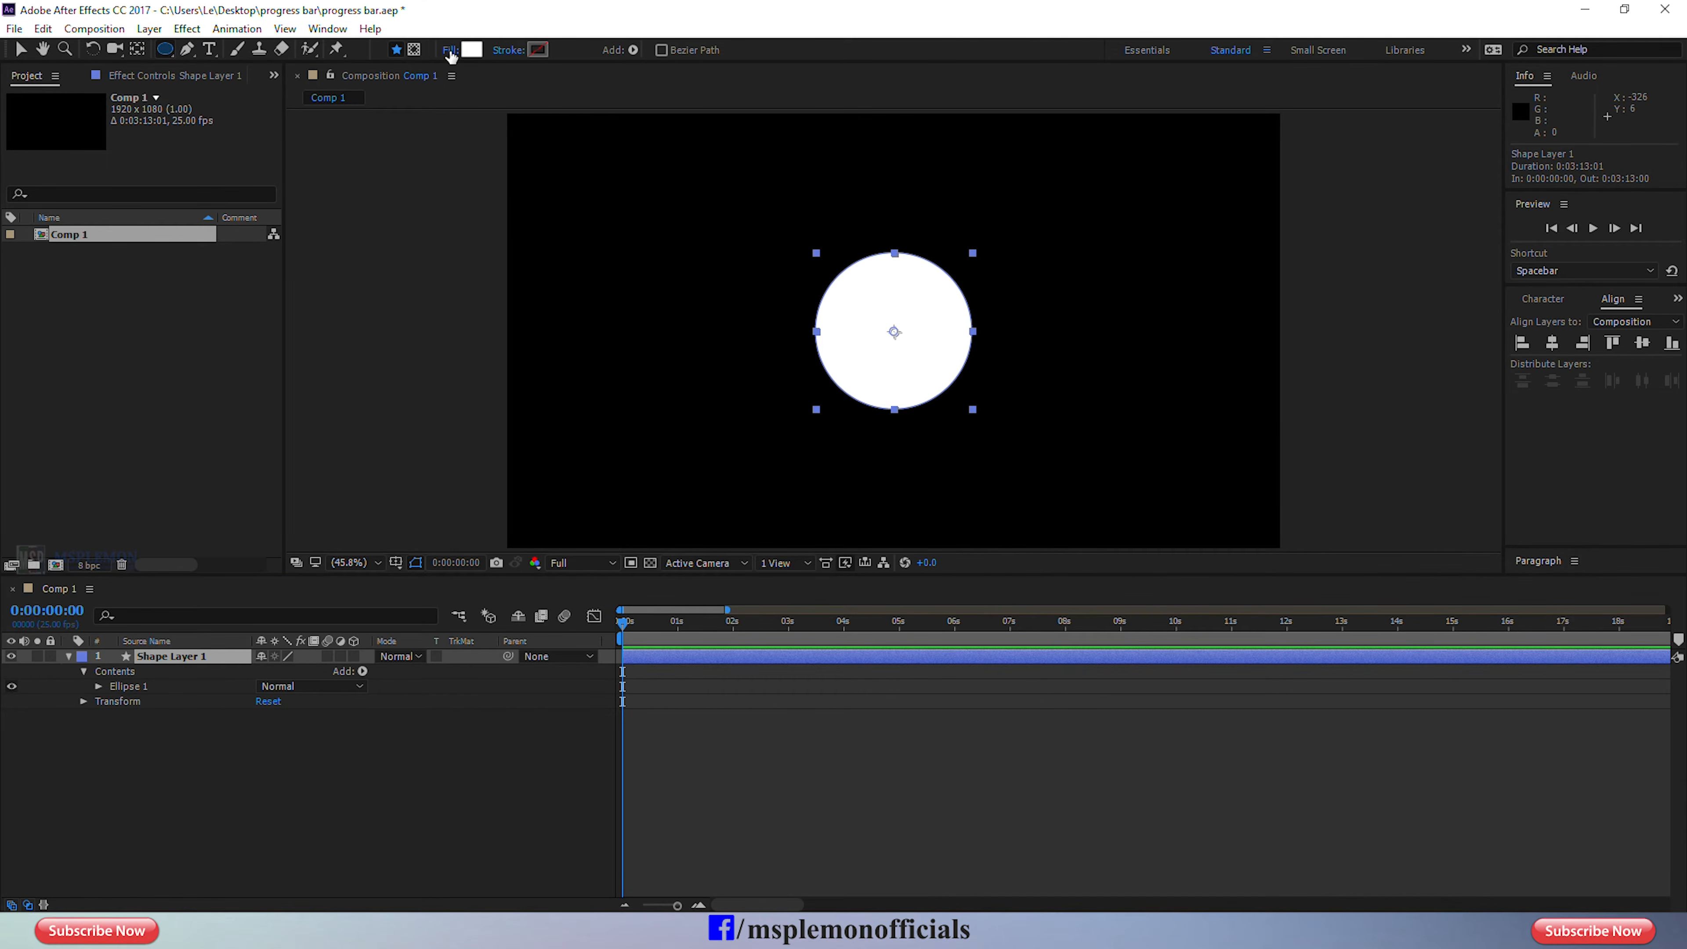
pyautogui.click(451, 55)
pyautogui.click(1177, 429)
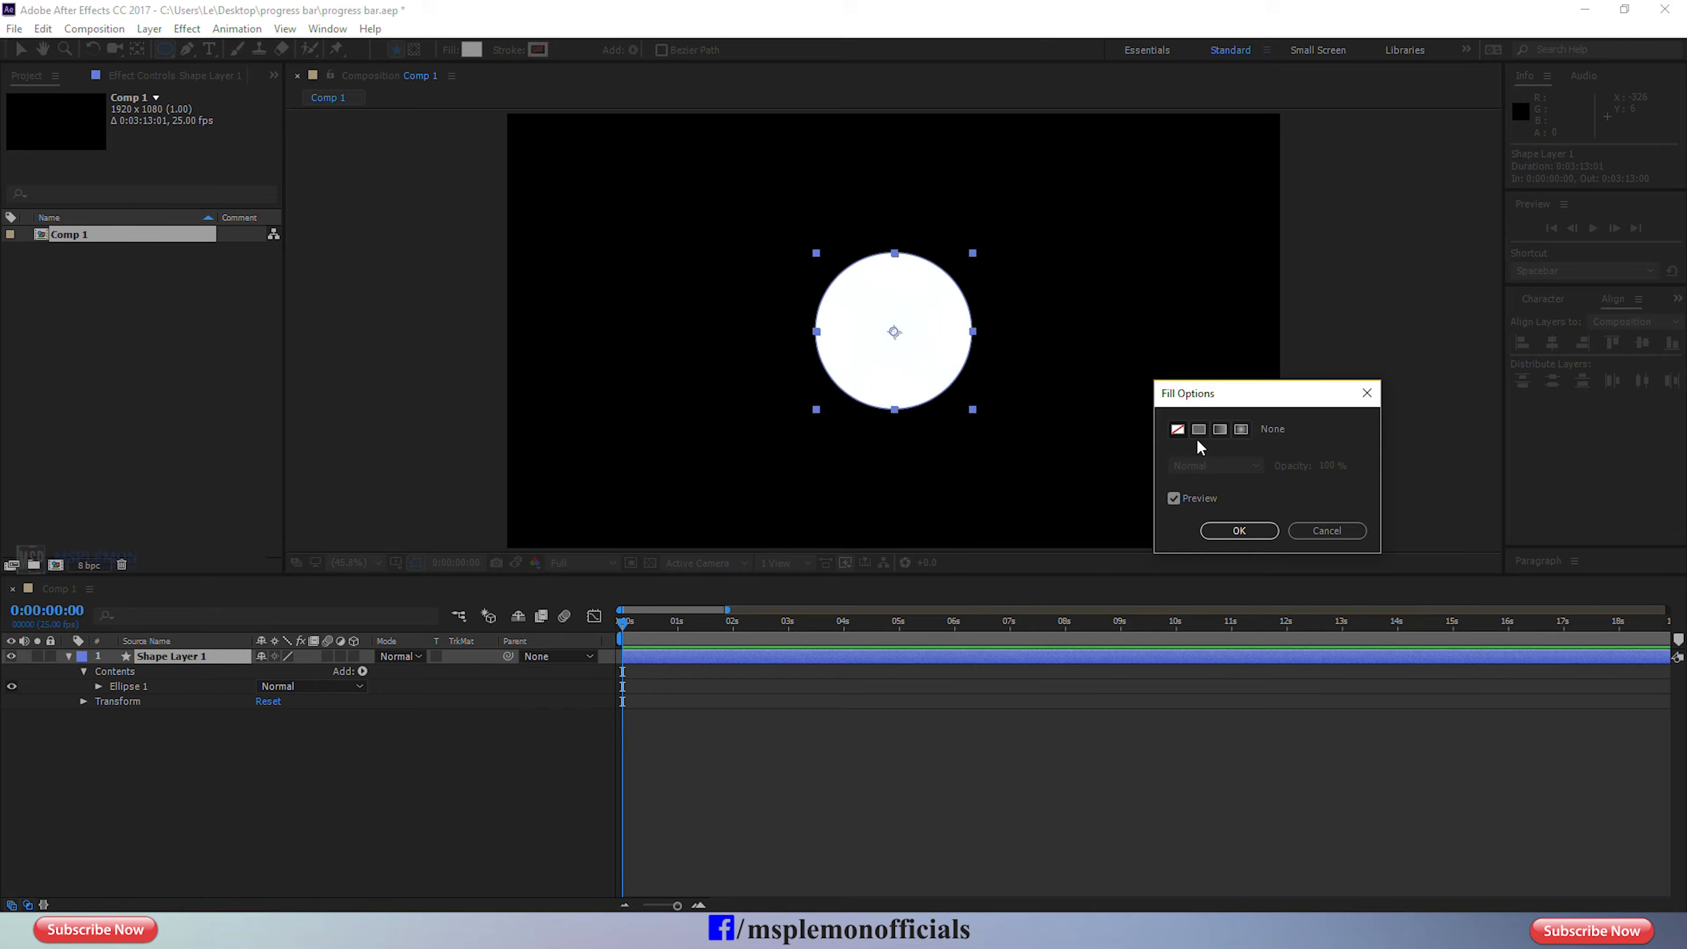
pyautogui.click(1230, 531)
# Give the circle a solid white stroke and set the stroke width to 48 px.
pyautogui.click(512, 51)
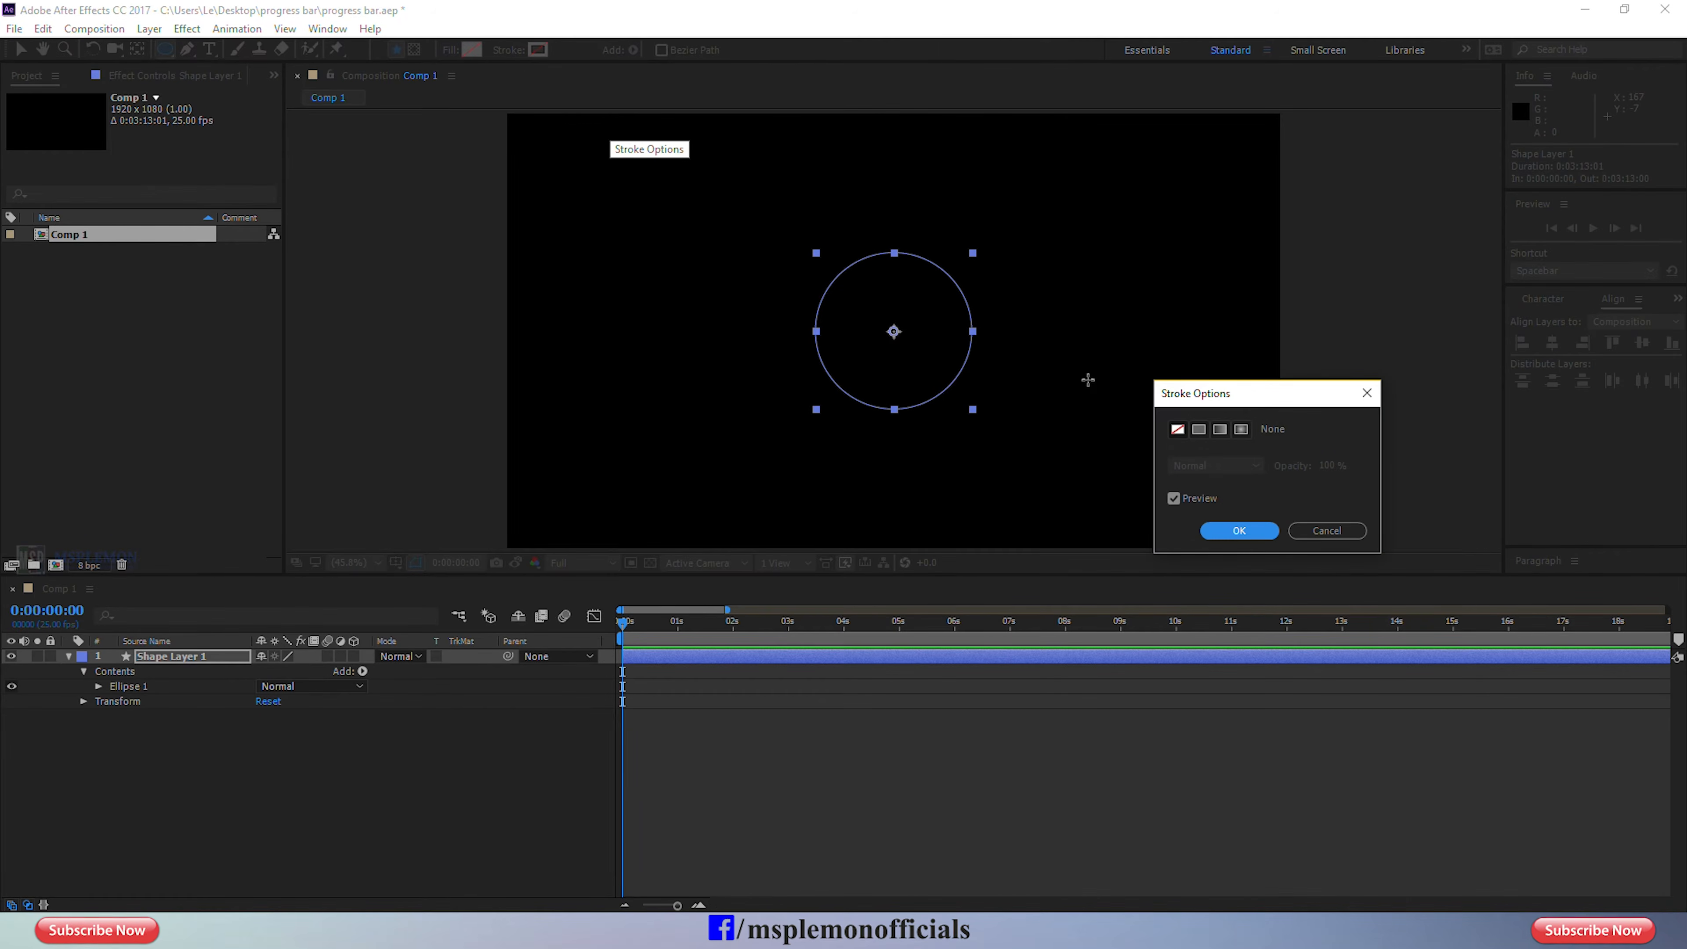
pyautogui.click(1198, 429)
pyautogui.click(1232, 531)
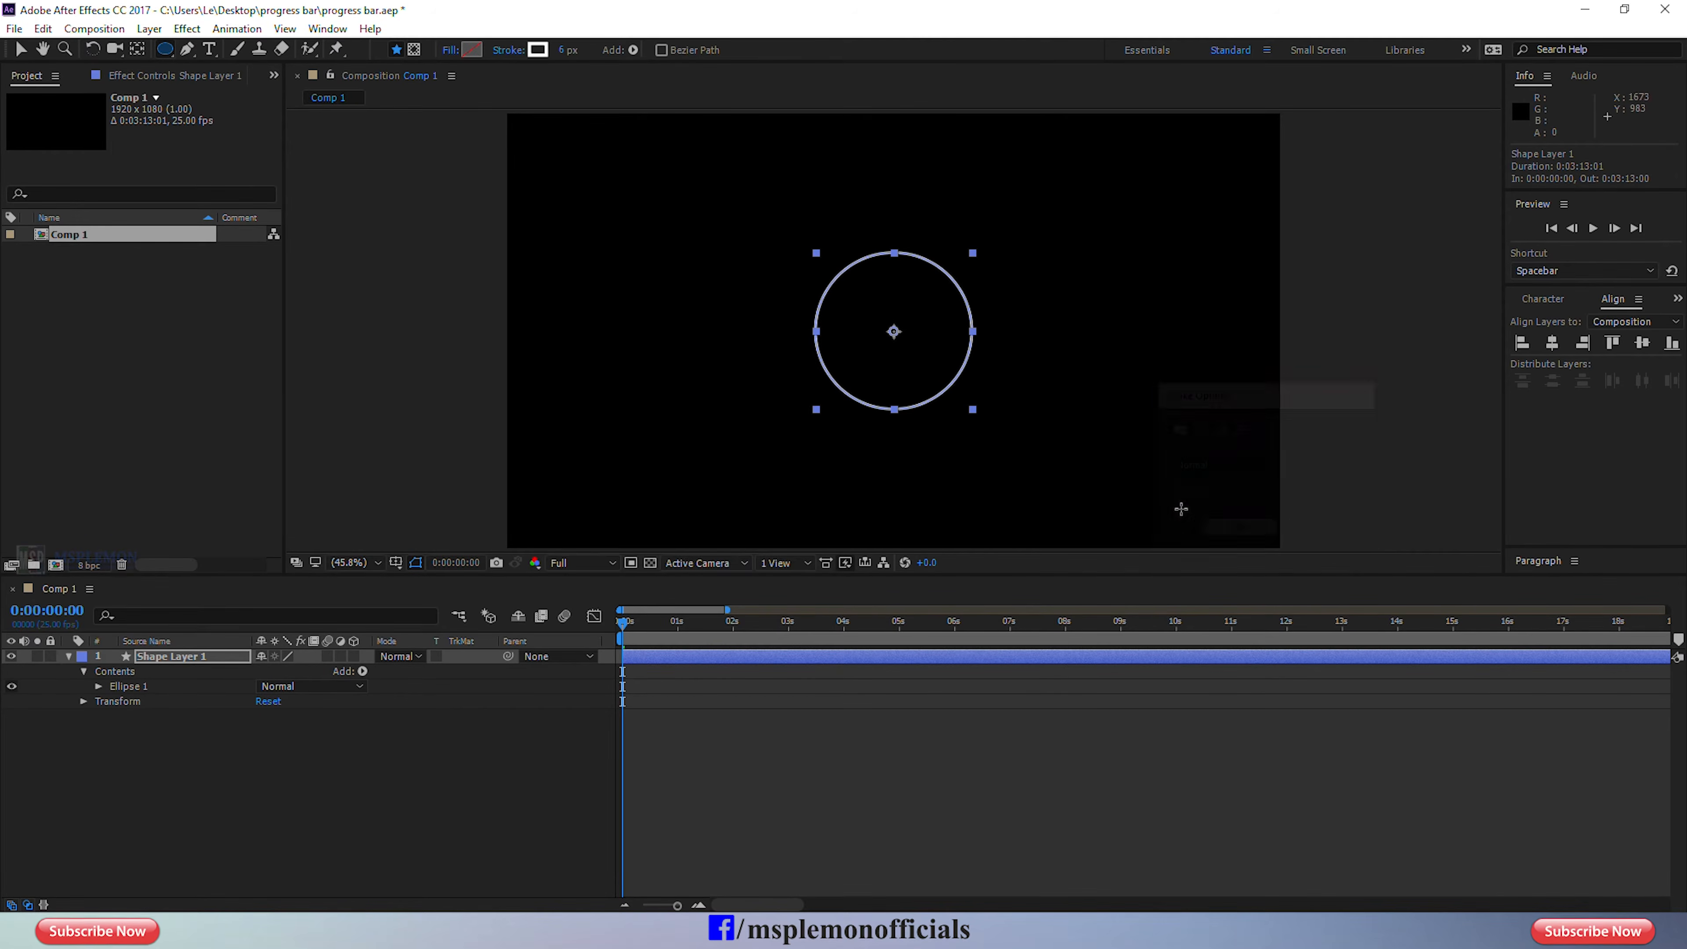
pyautogui.moveTo(565, 53); pyautogui.dragTo(600, 50)
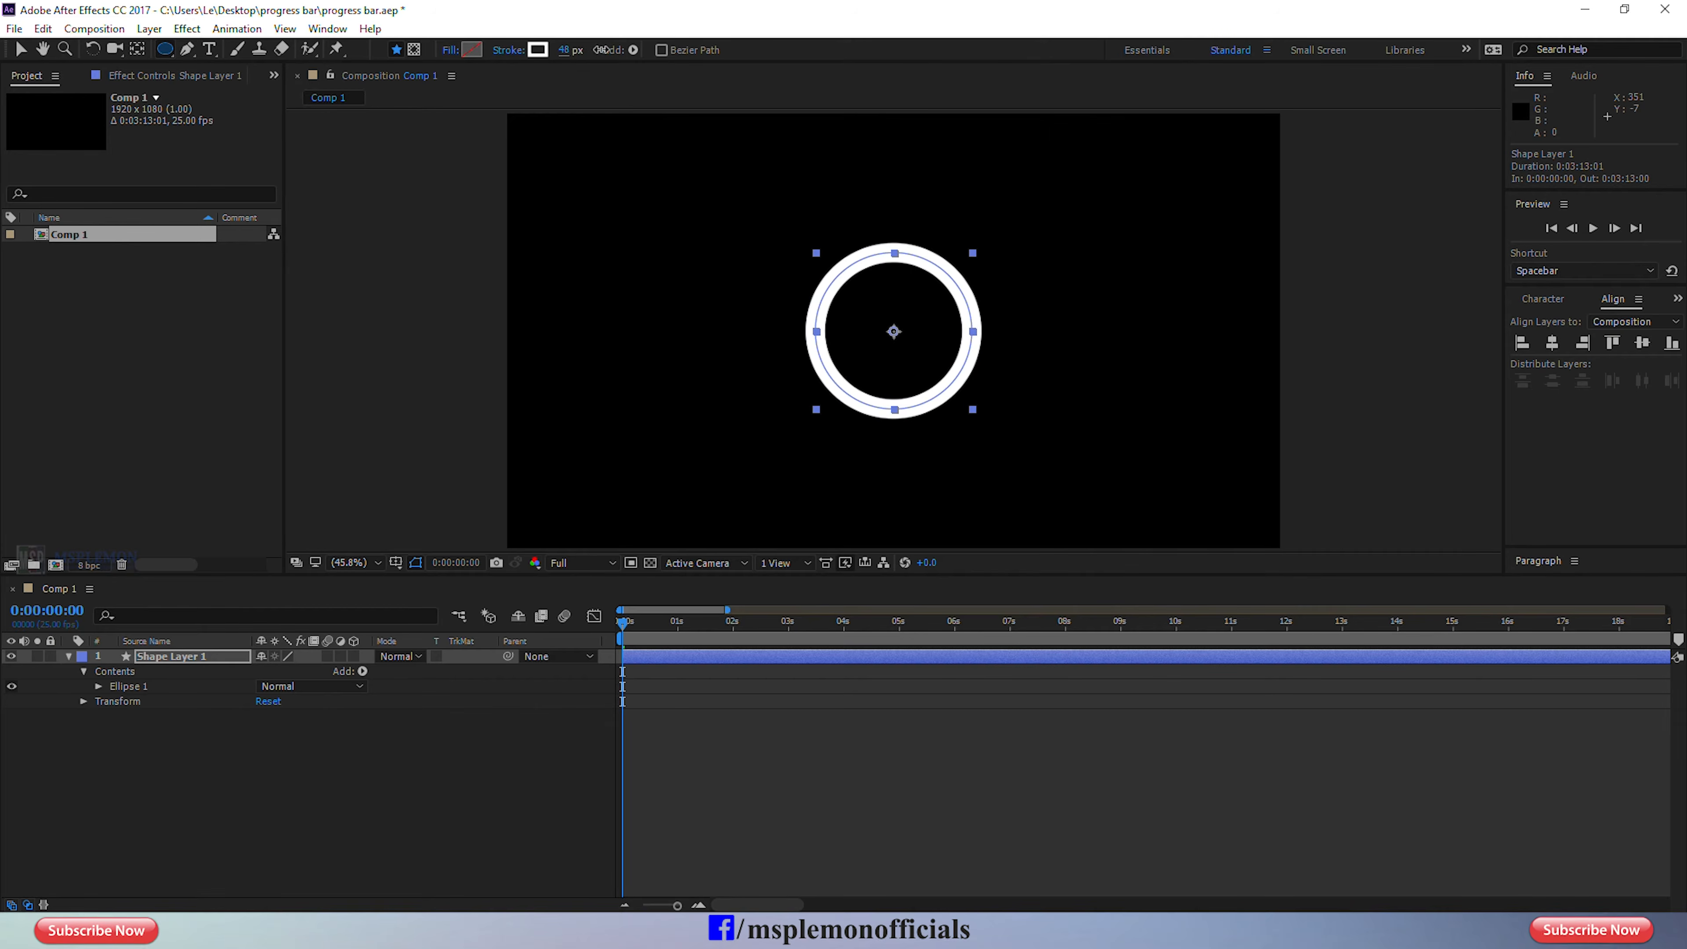
pyautogui.click(697, 771)
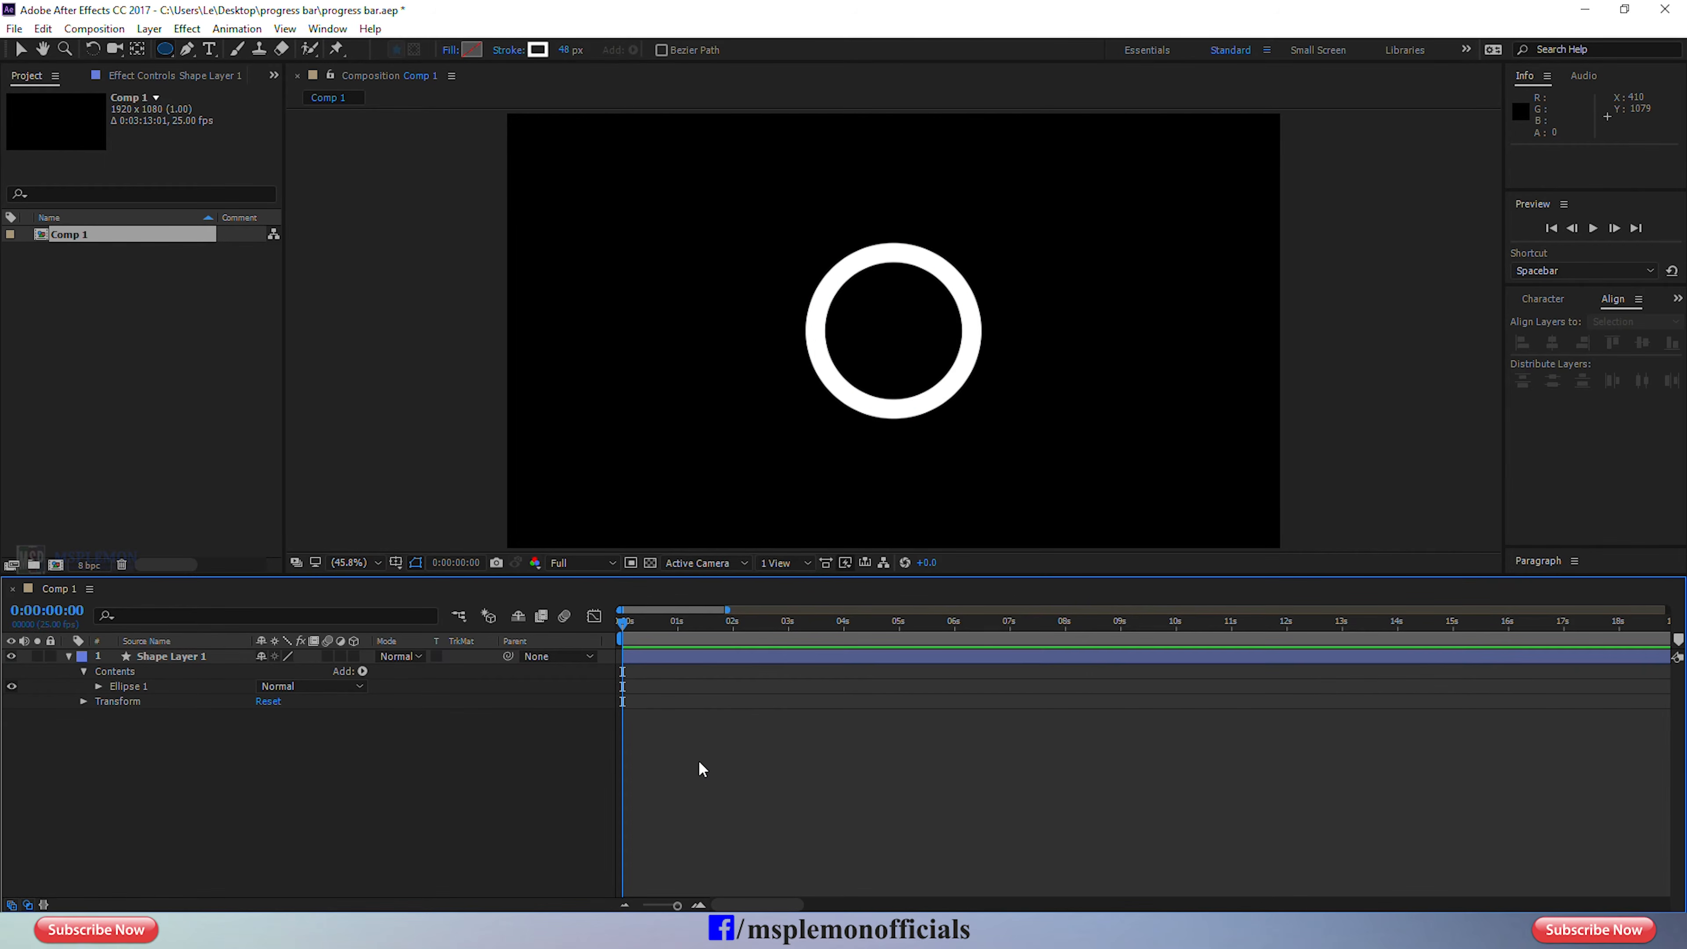
# Add Trim Paths to Ellipse 1 in the shape layer and expand its properties.
pyautogui.click(143, 687)
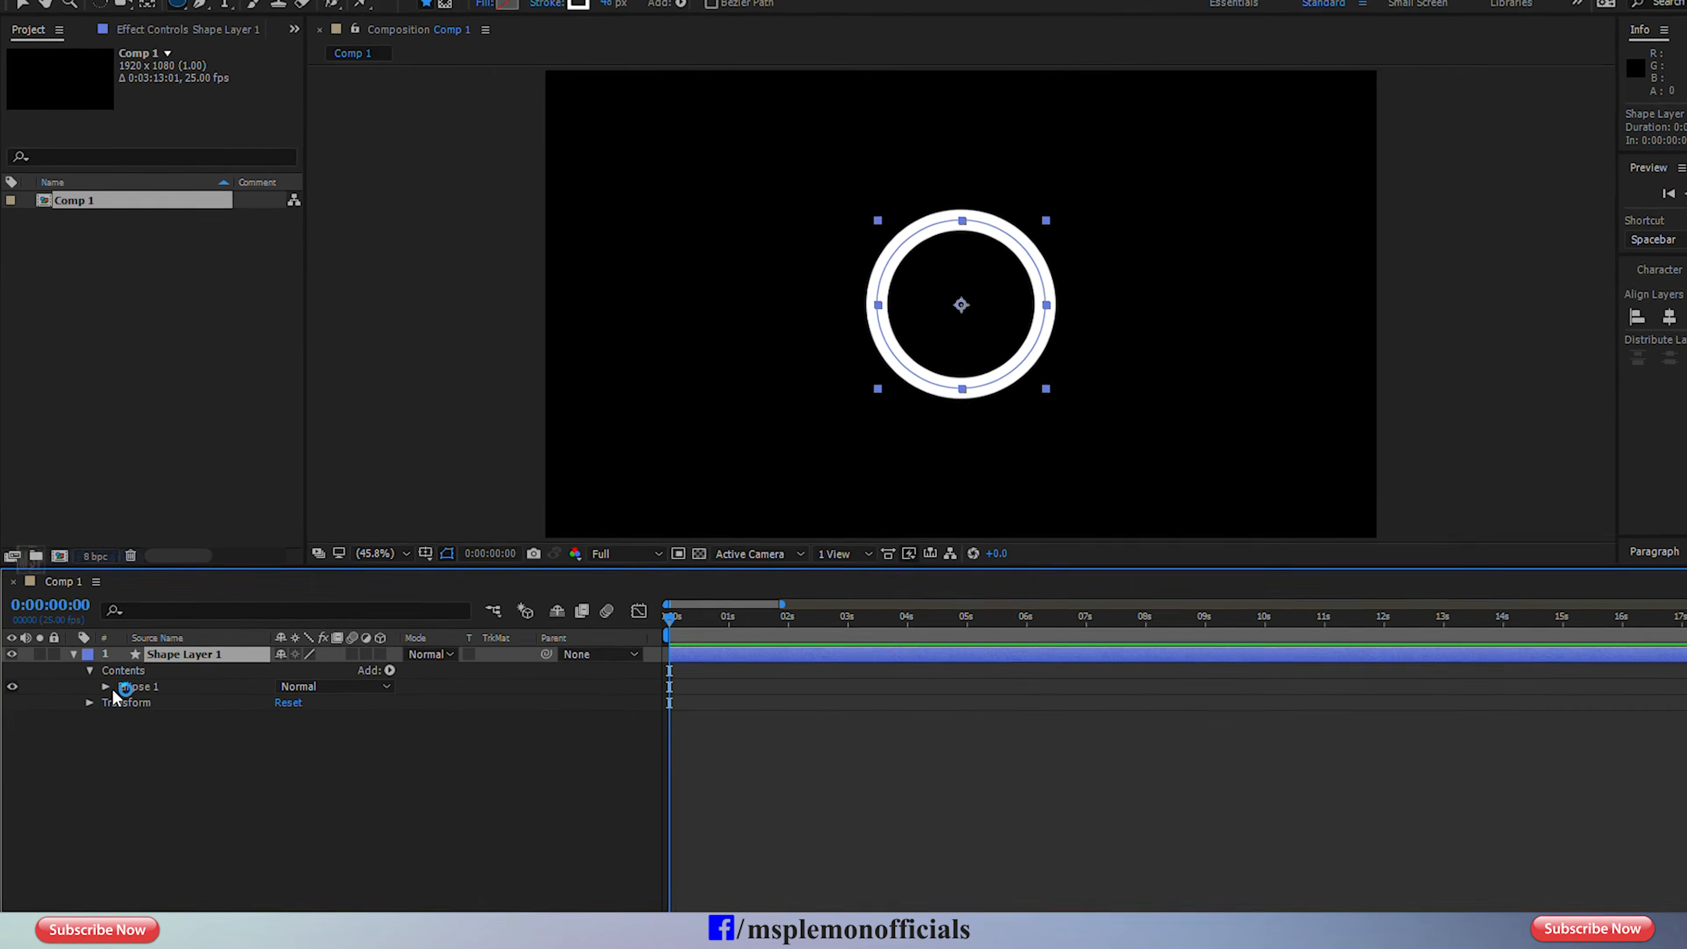
pyautogui.click(117, 688)
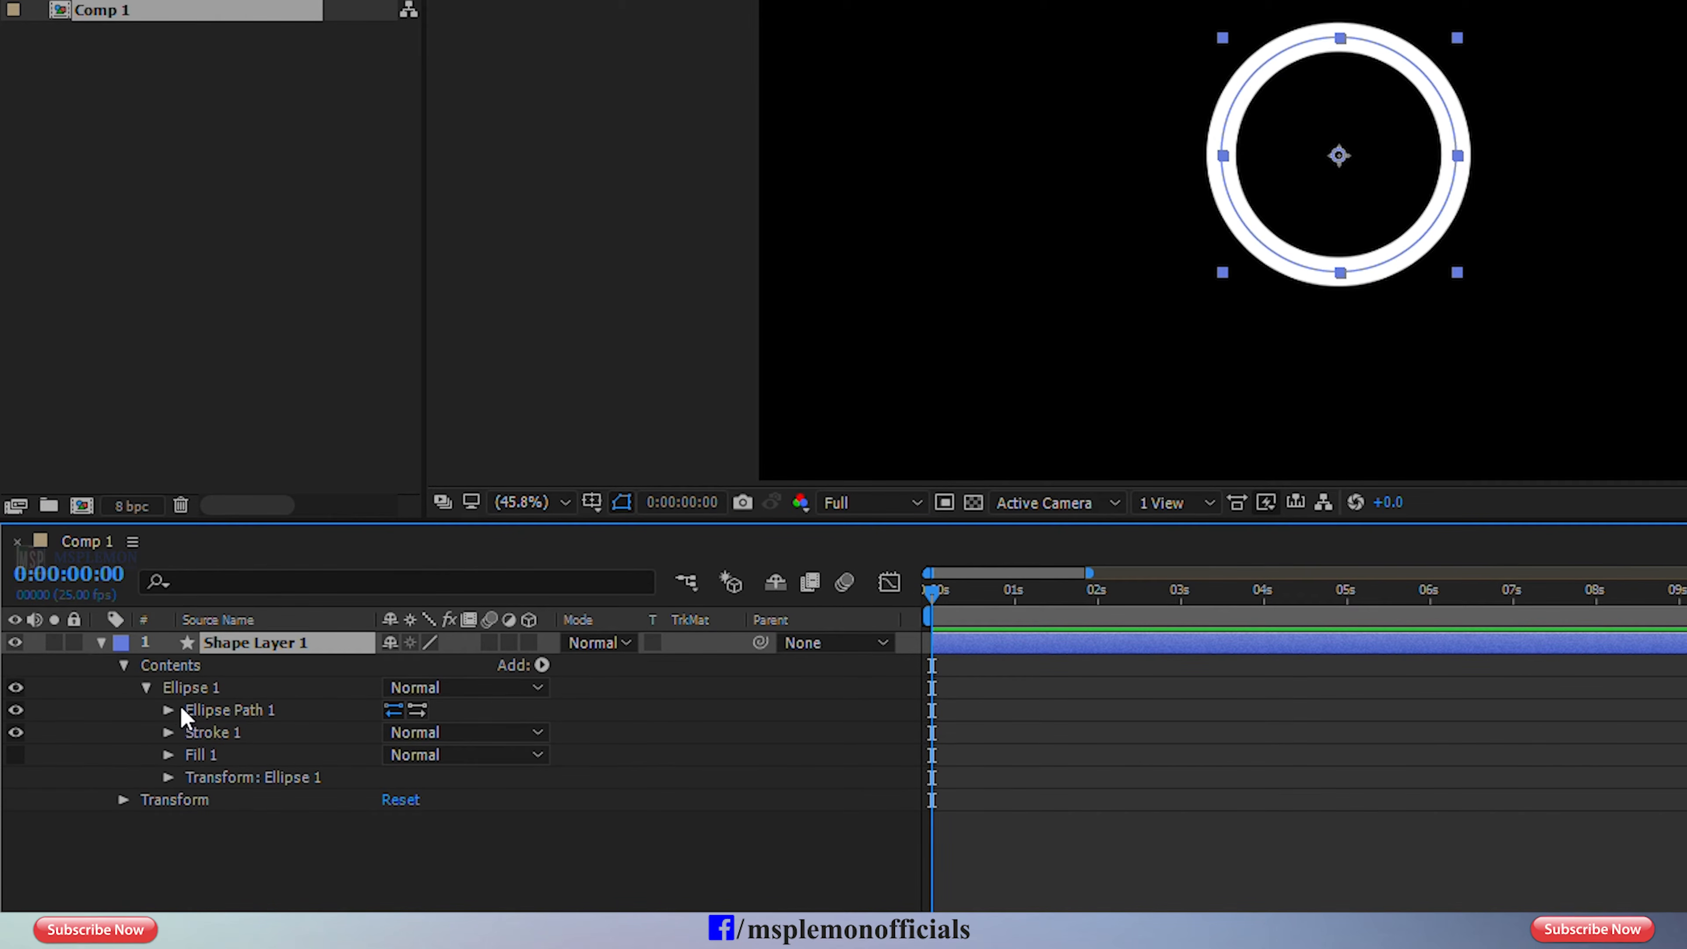
pyautogui.click(189, 694)
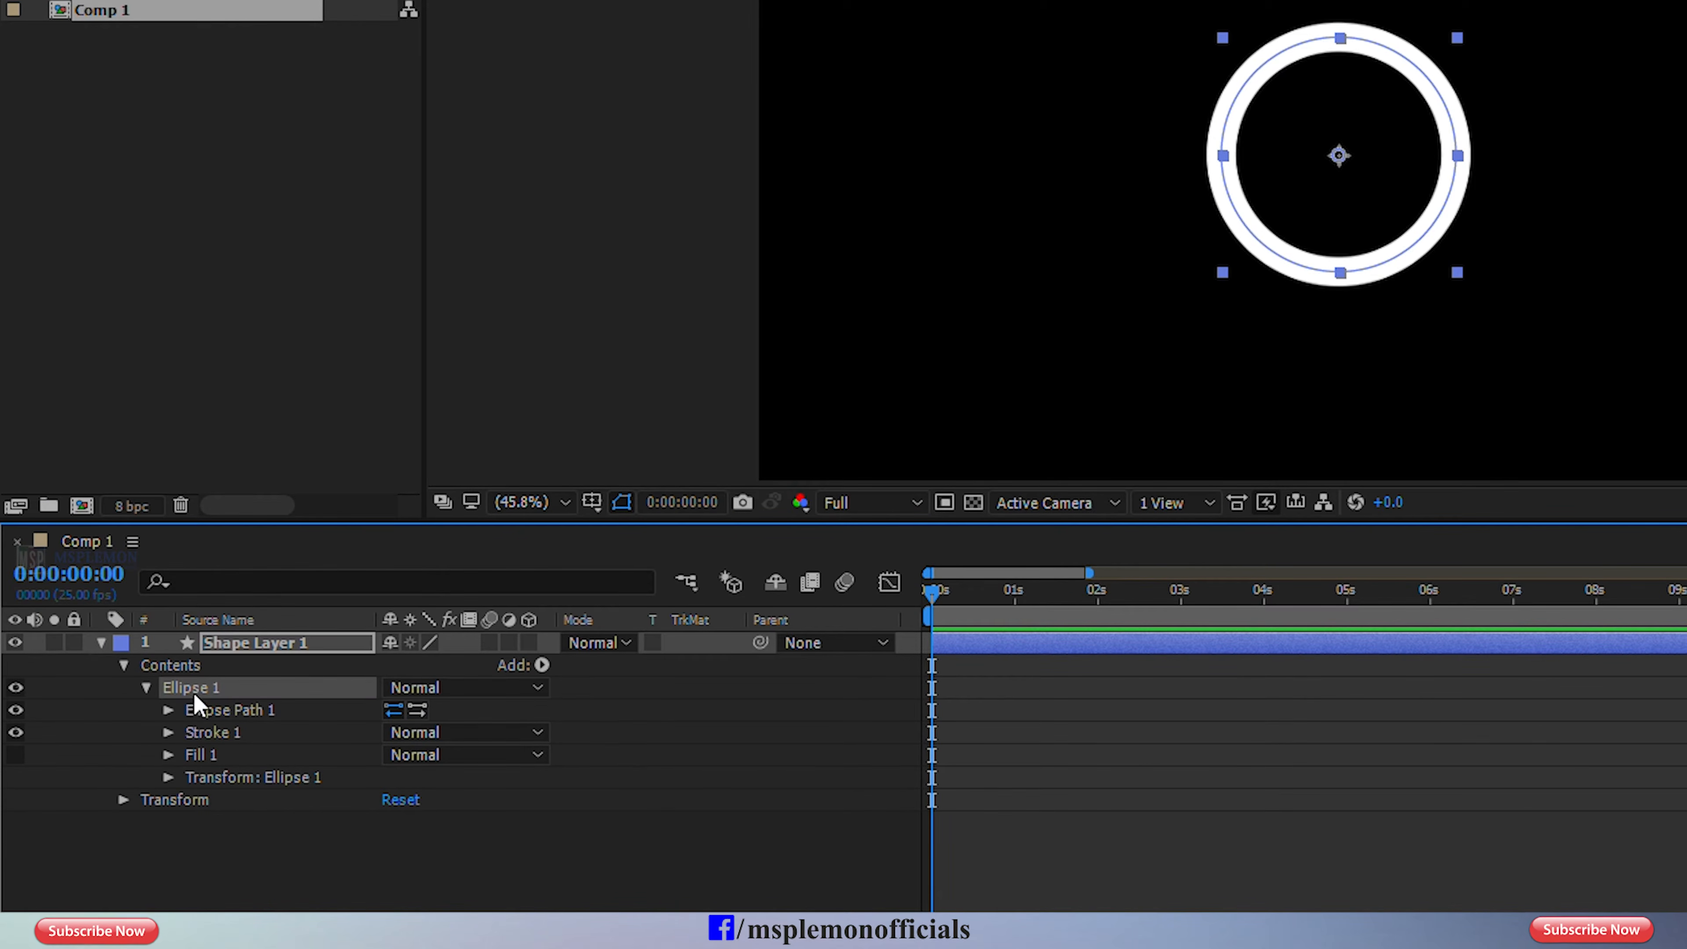
pyautogui.click(542, 665)
pyautogui.click(638, 521)
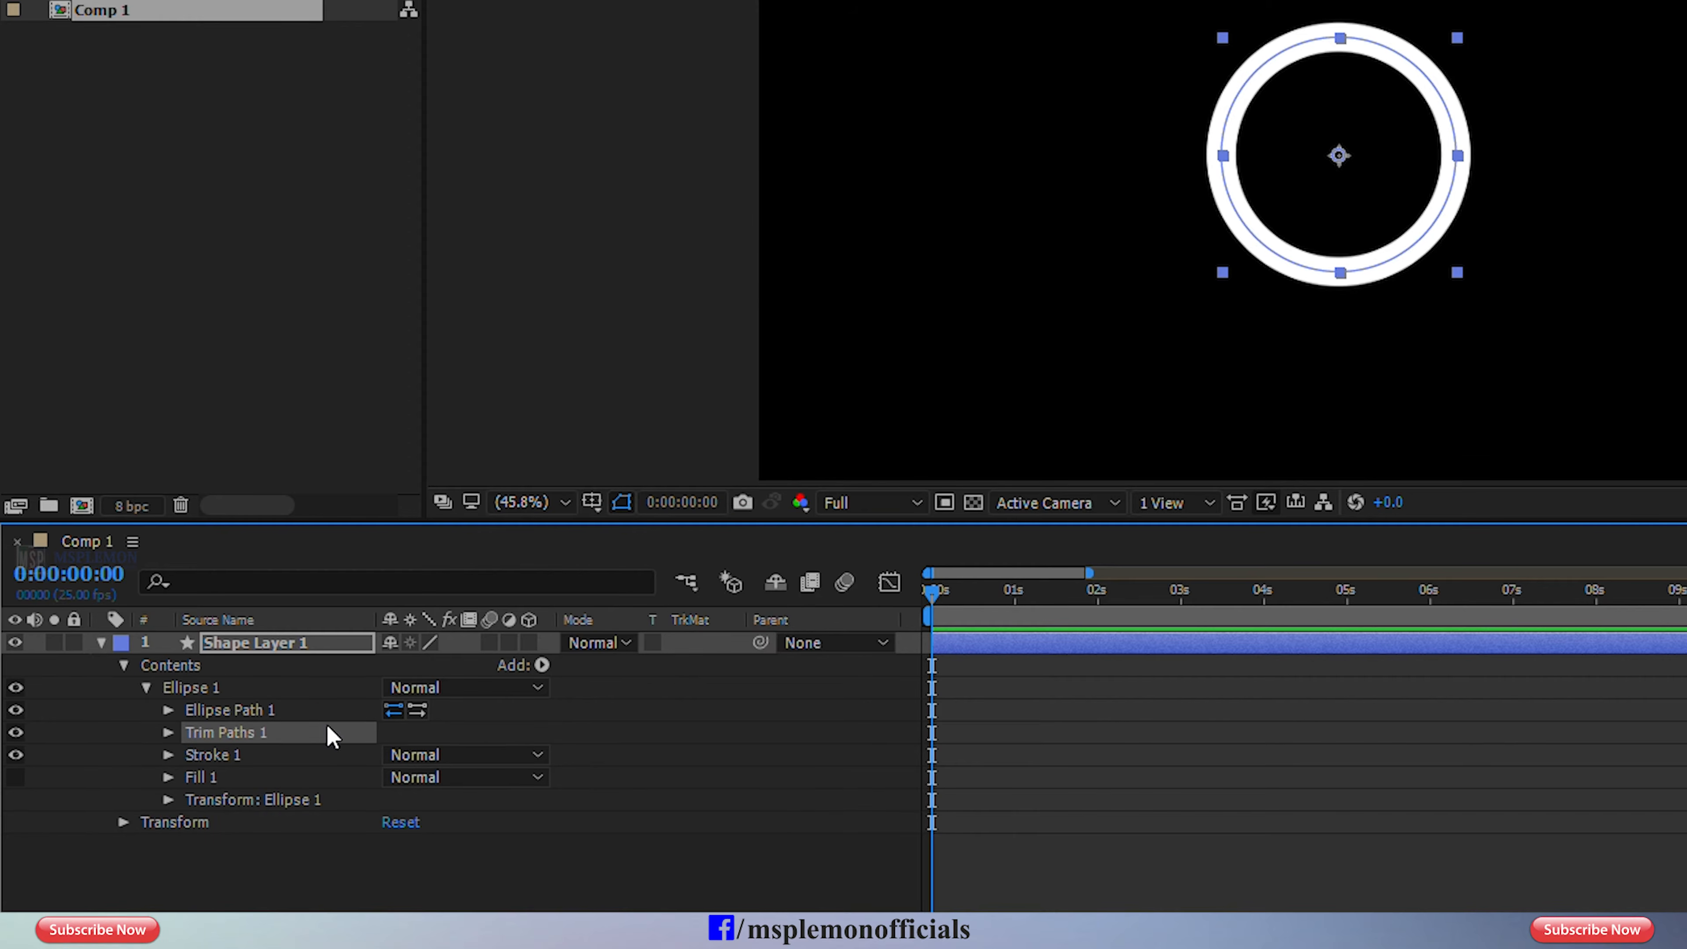
pyautogui.click(167, 732)
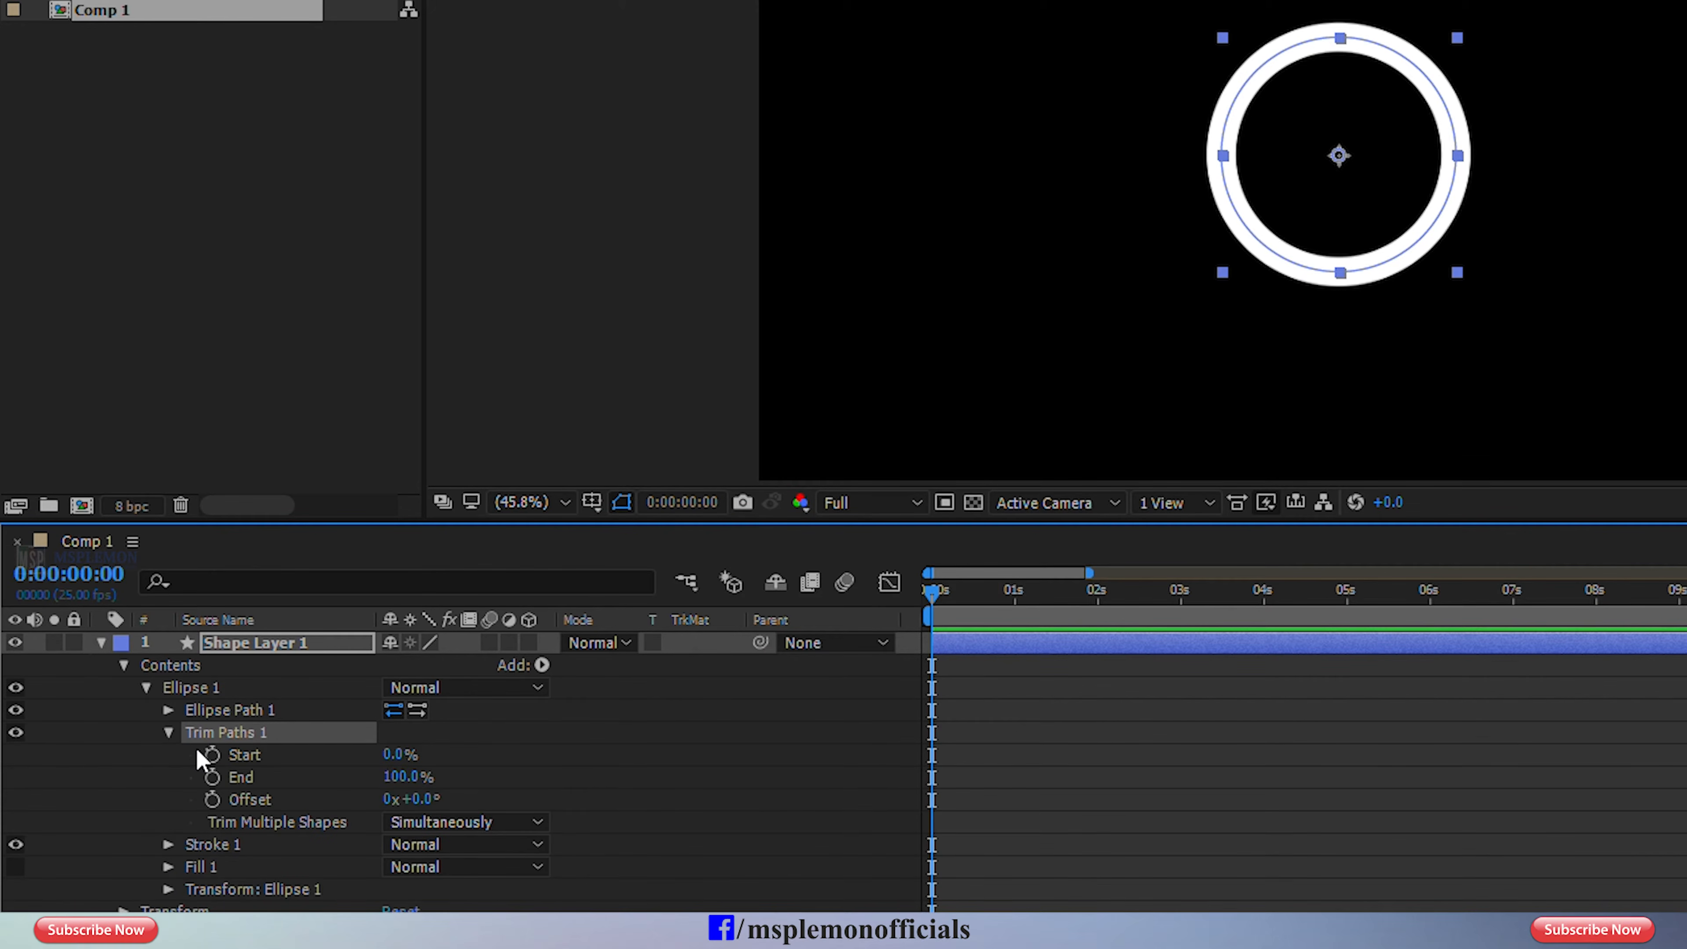
# Enable keyframes for the Trim Paths End property at 0:00:00:00 and set its value to 0%.
pyautogui.click(212, 776)
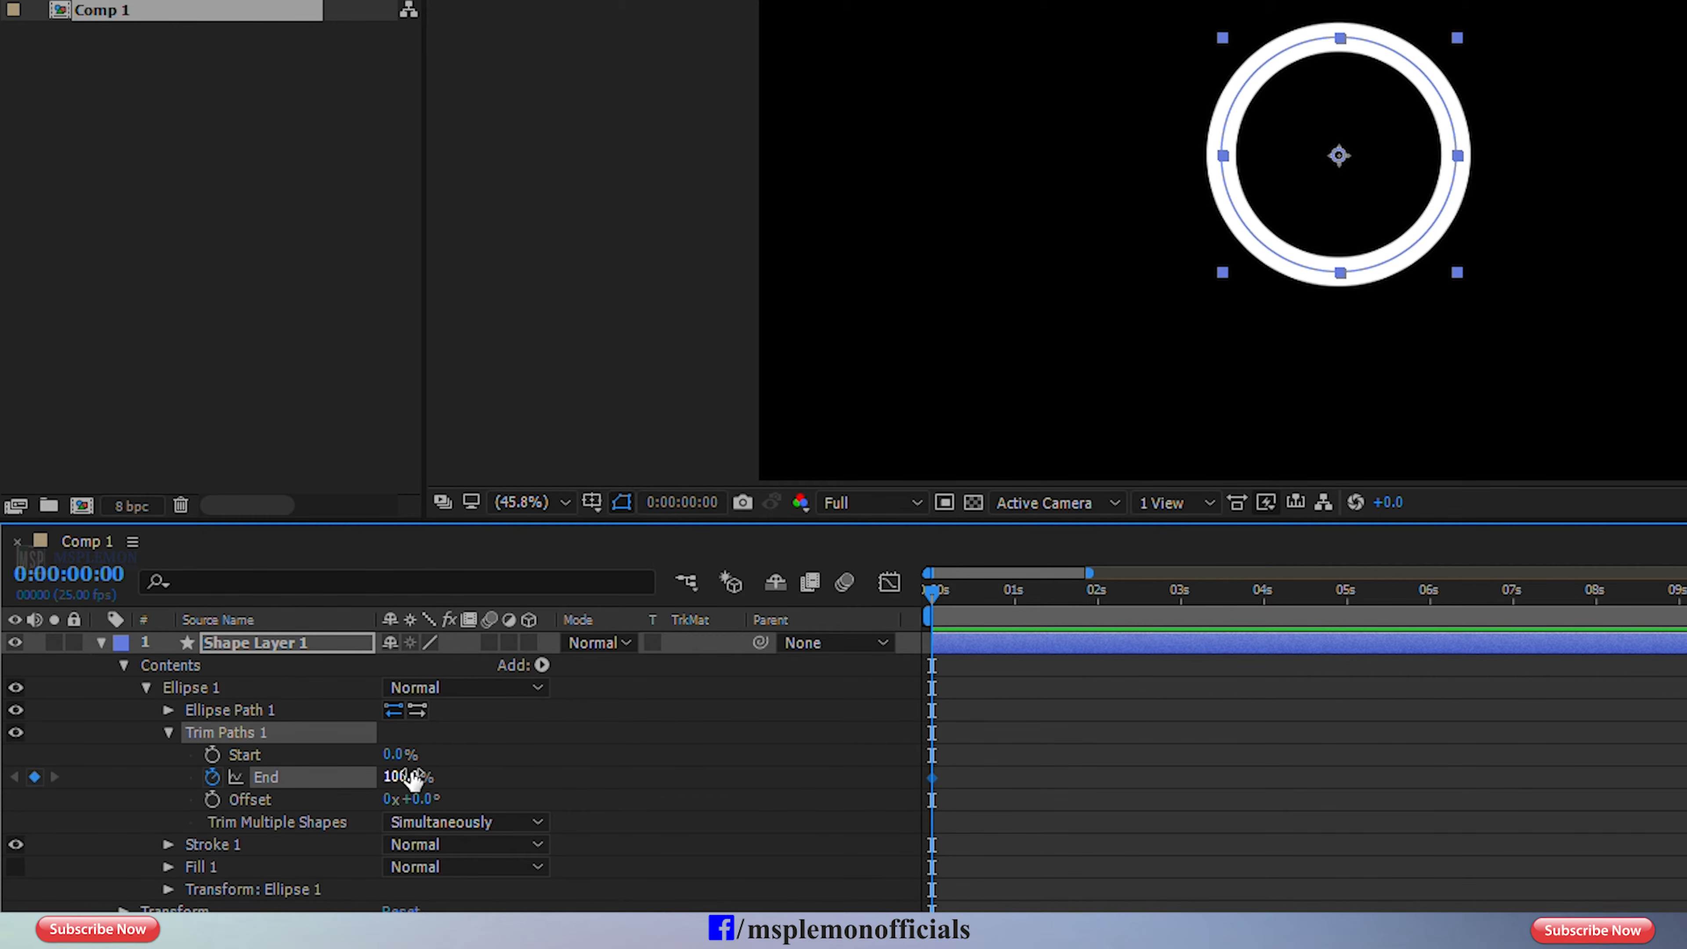
pyautogui.moveTo(411, 779)
pyautogui.mouseDown()
pyautogui.moveTo(366, 772)
pyautogui.moveTo(423, 741)
pyautogui.moveTo(393, 745)
pyautogui.mouseUp()
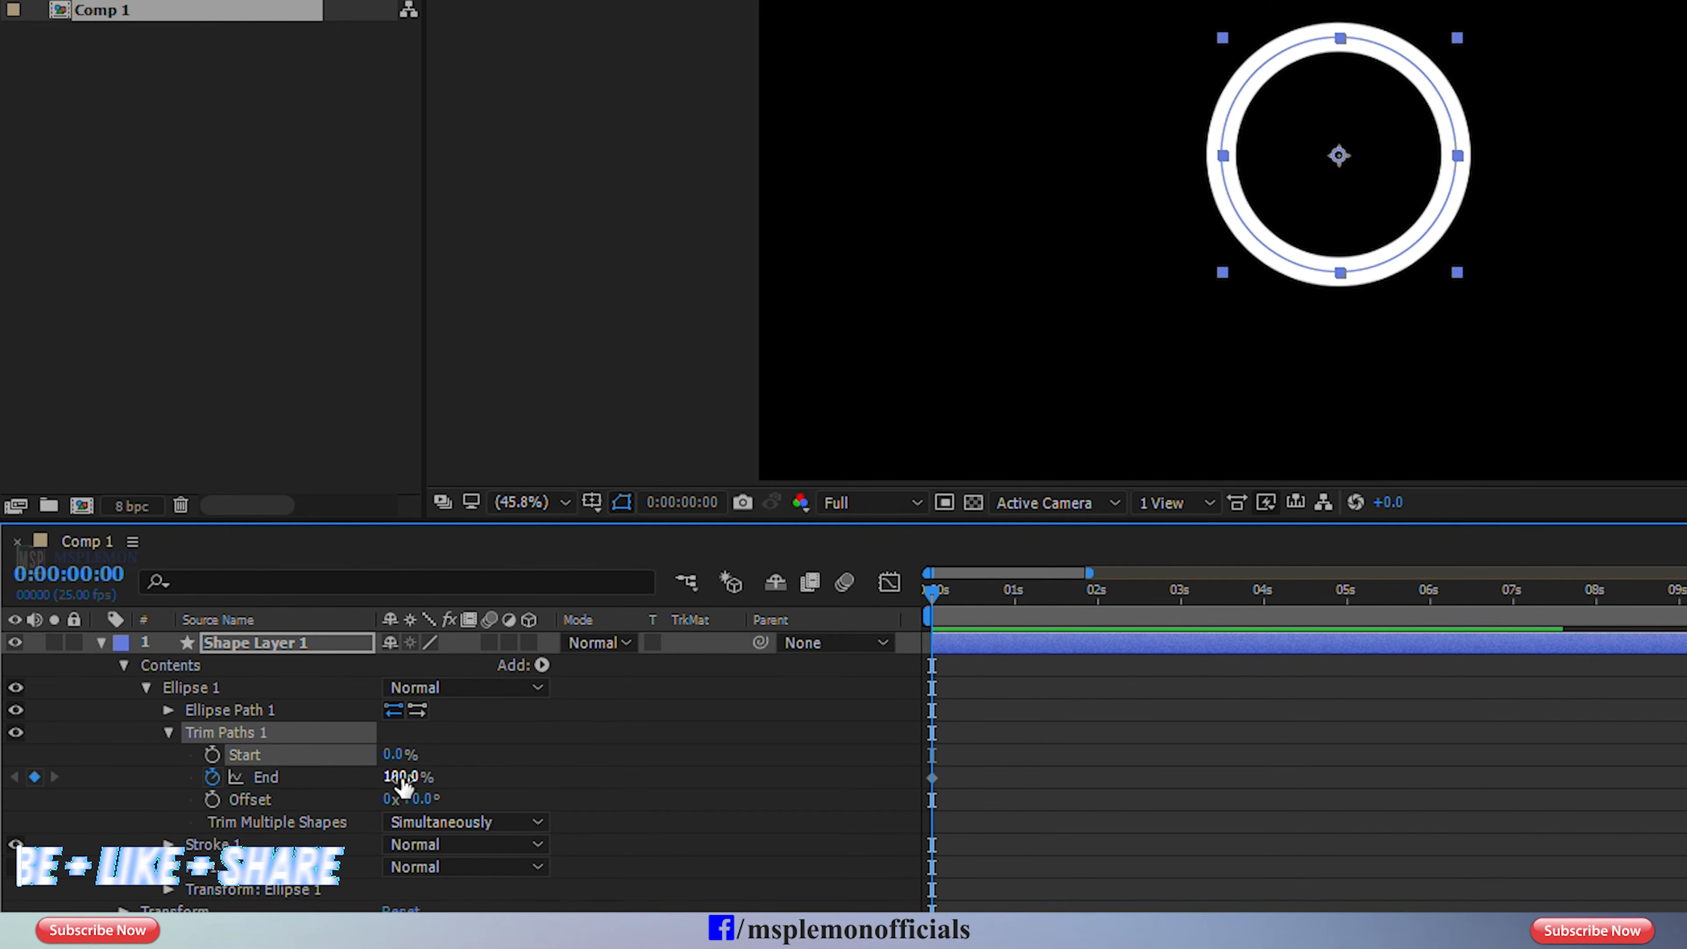
pyautogui.moveTo(403, 776); pyautogui.dragTo(258, 778)
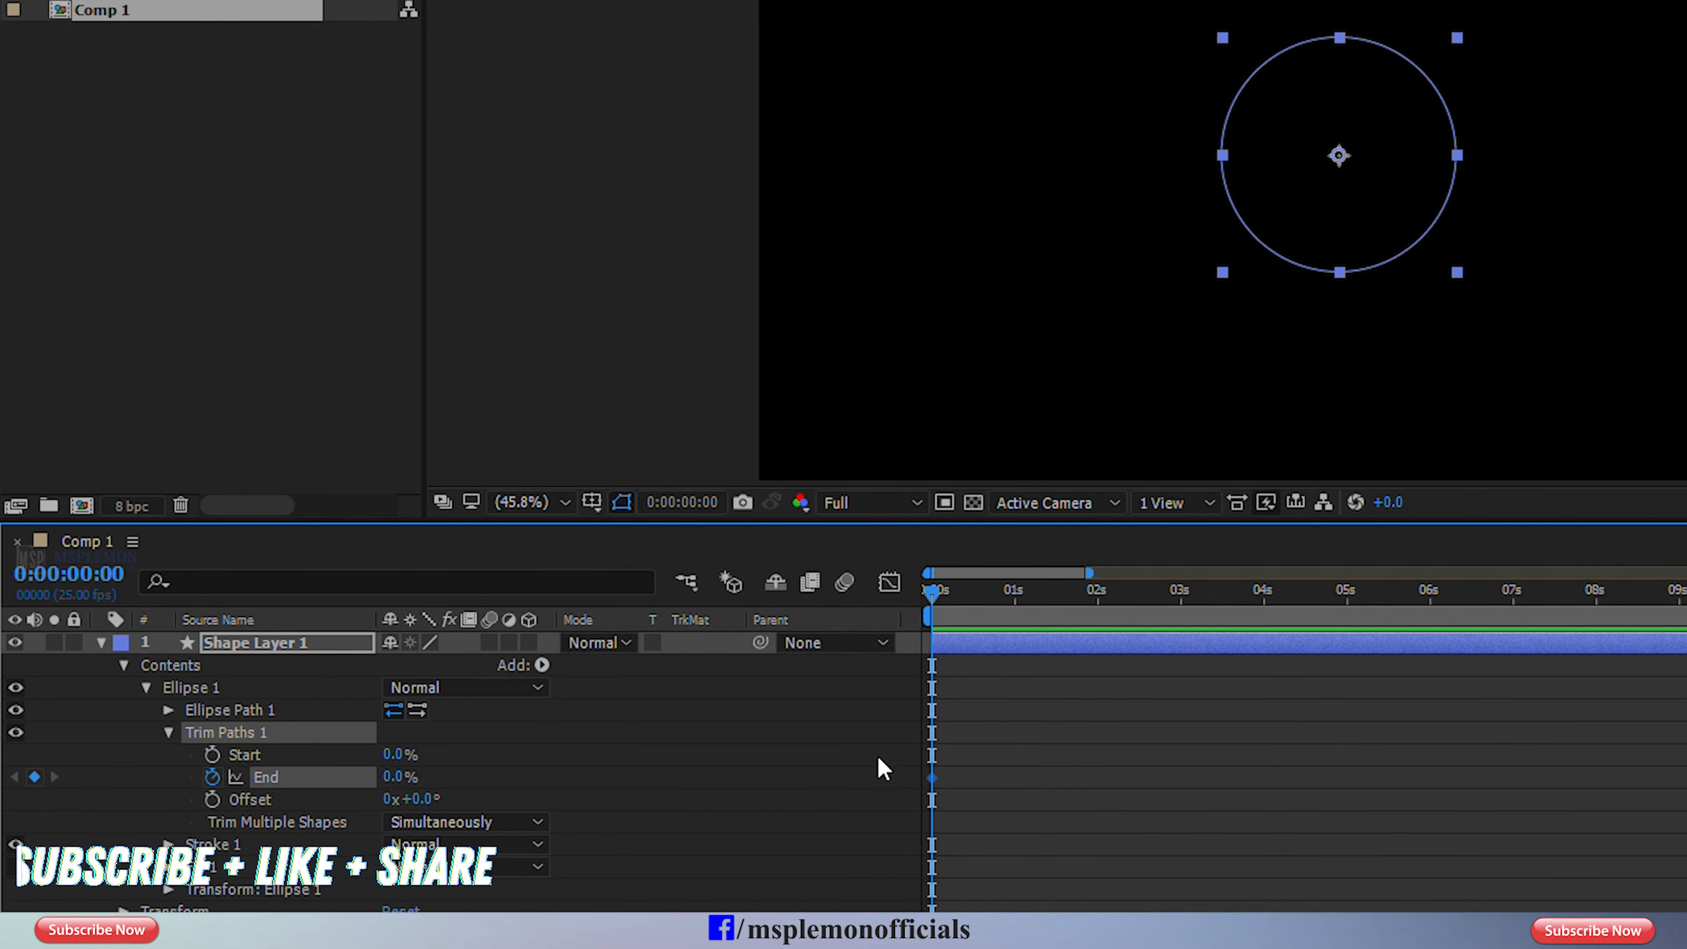
# Keyframe the Trim Paths End property at 100% at 0:00:02:00 and check the partly drawn ring before that frame.
pyautogui.click(1098, 593)
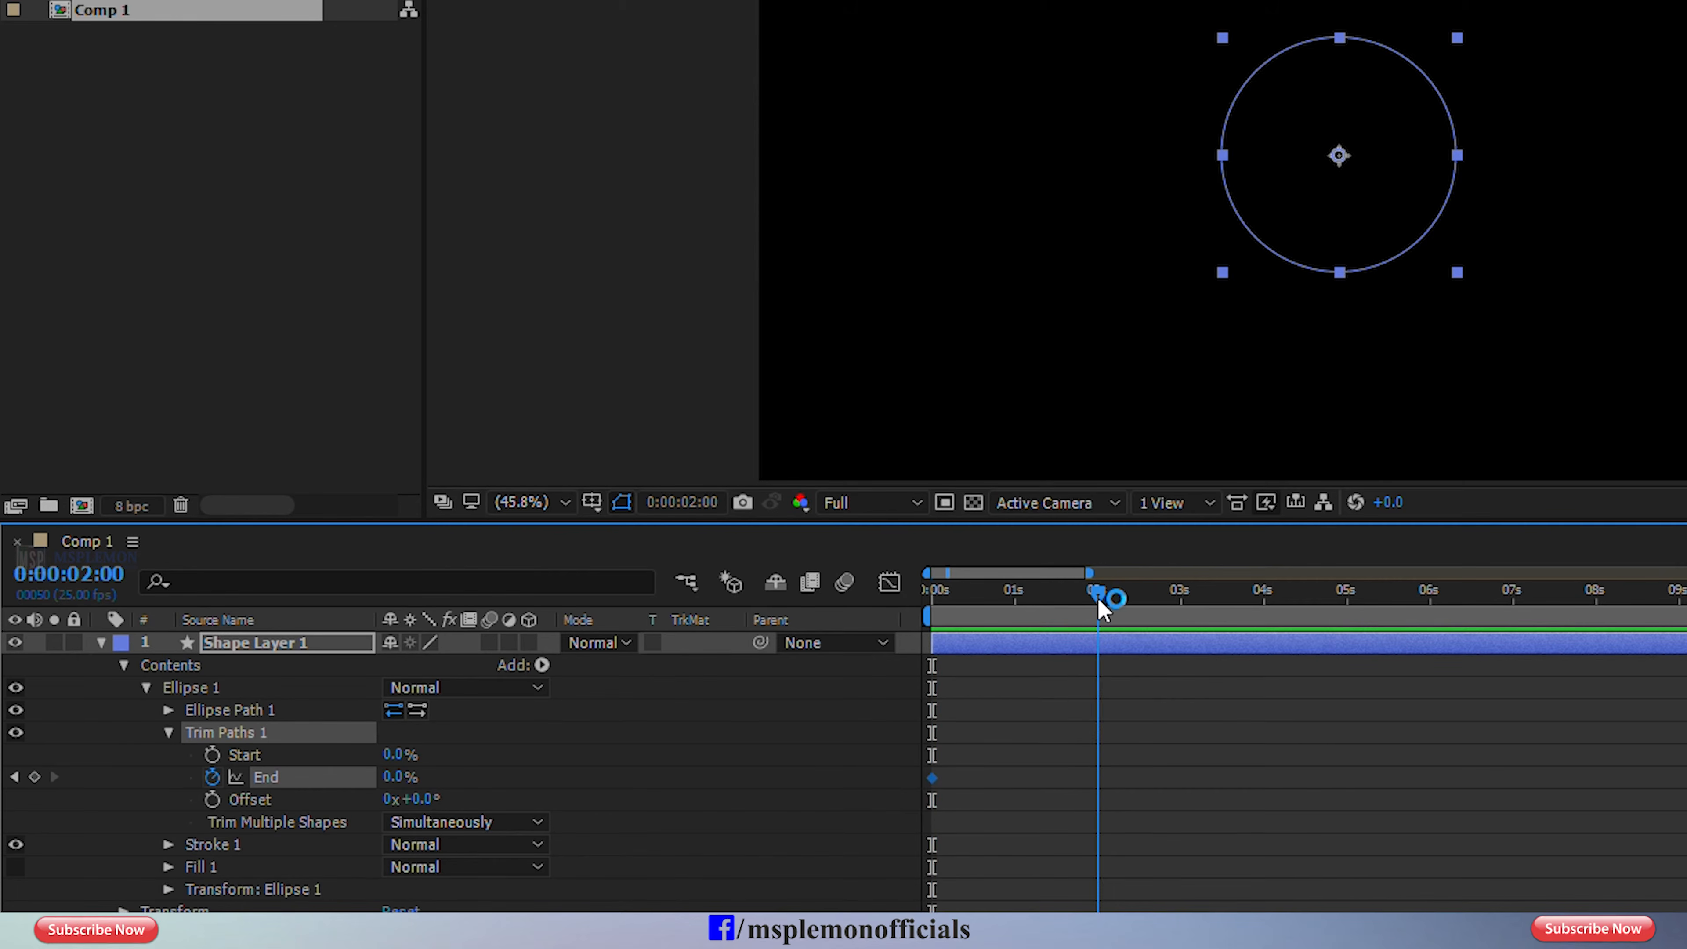
pyautogui.moveTo(389, 777); pyautogui.dragTo(507, 755)
pyautogui.moveTo(1065, 601); pyautogui.dragTo(1057, 602)
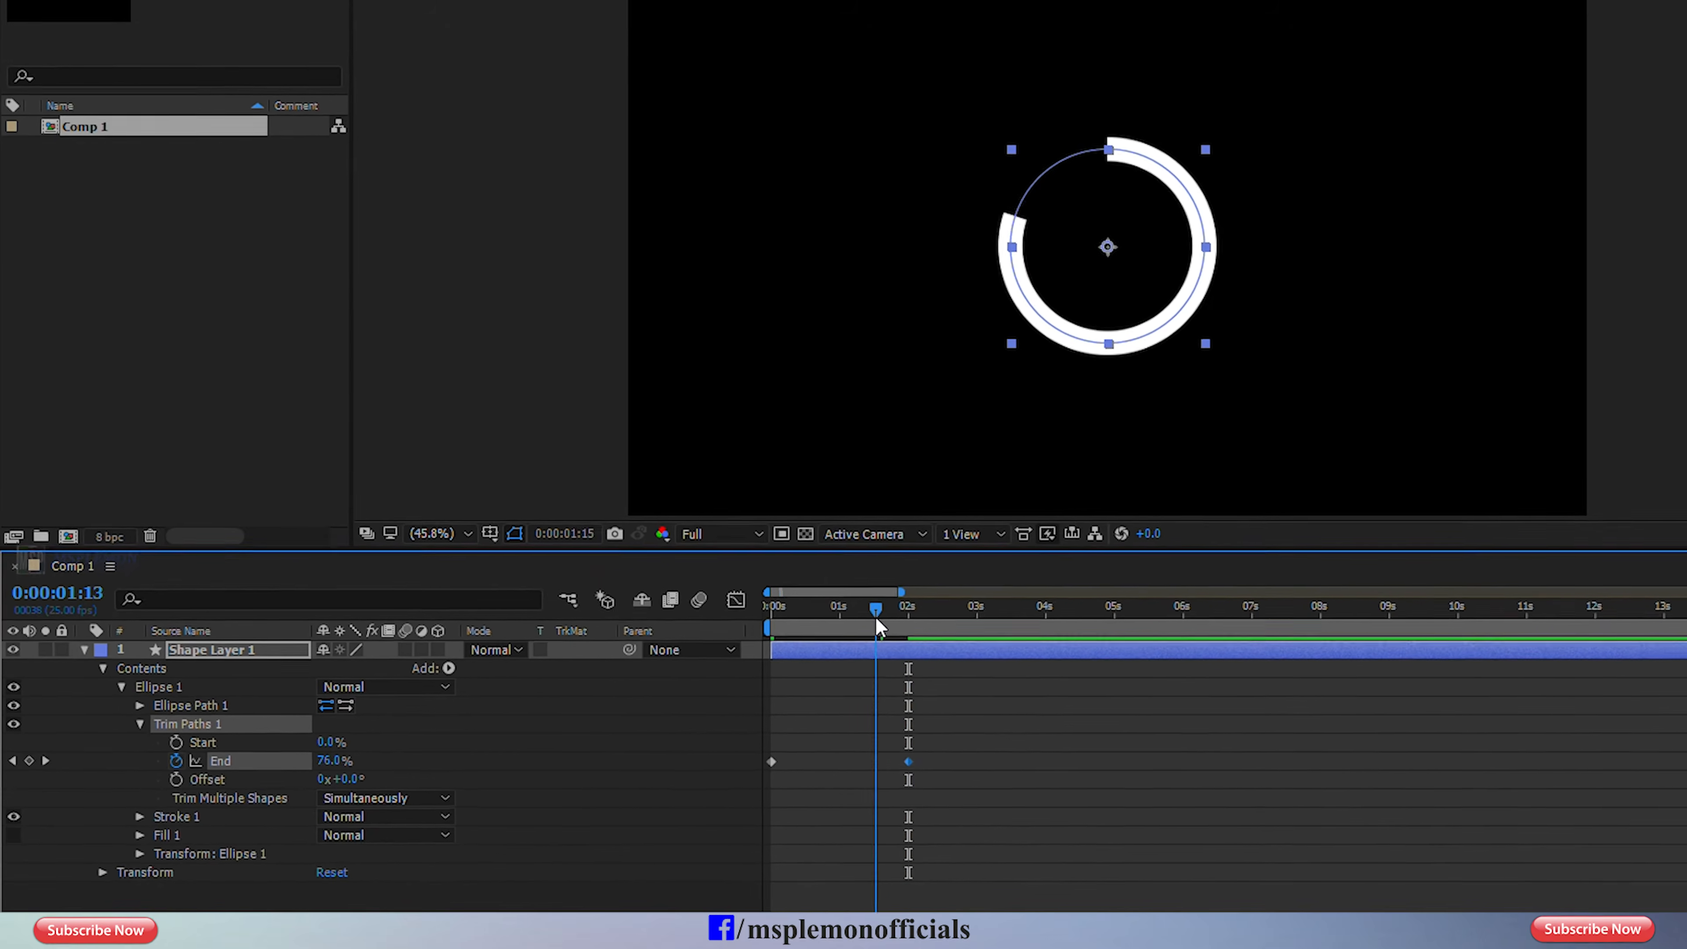
pyautogui.click(954, 739)
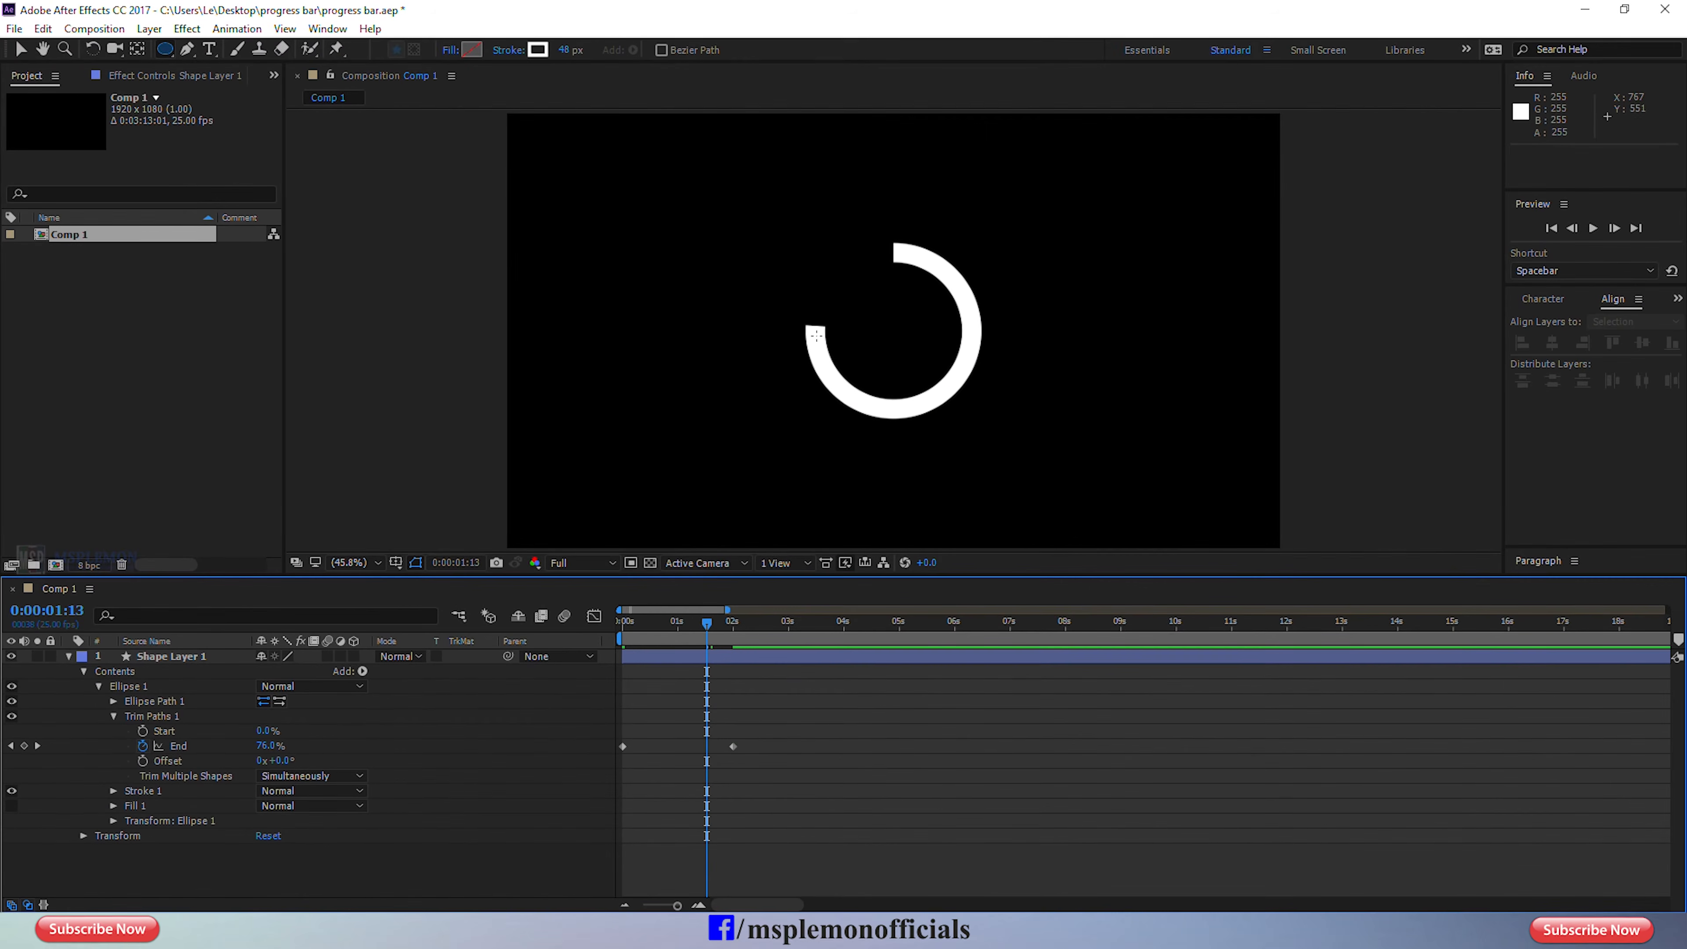
# Change the line cap of the ellipse's Stroke 1 to Round Cap.
pyautogui.click(21, 48)
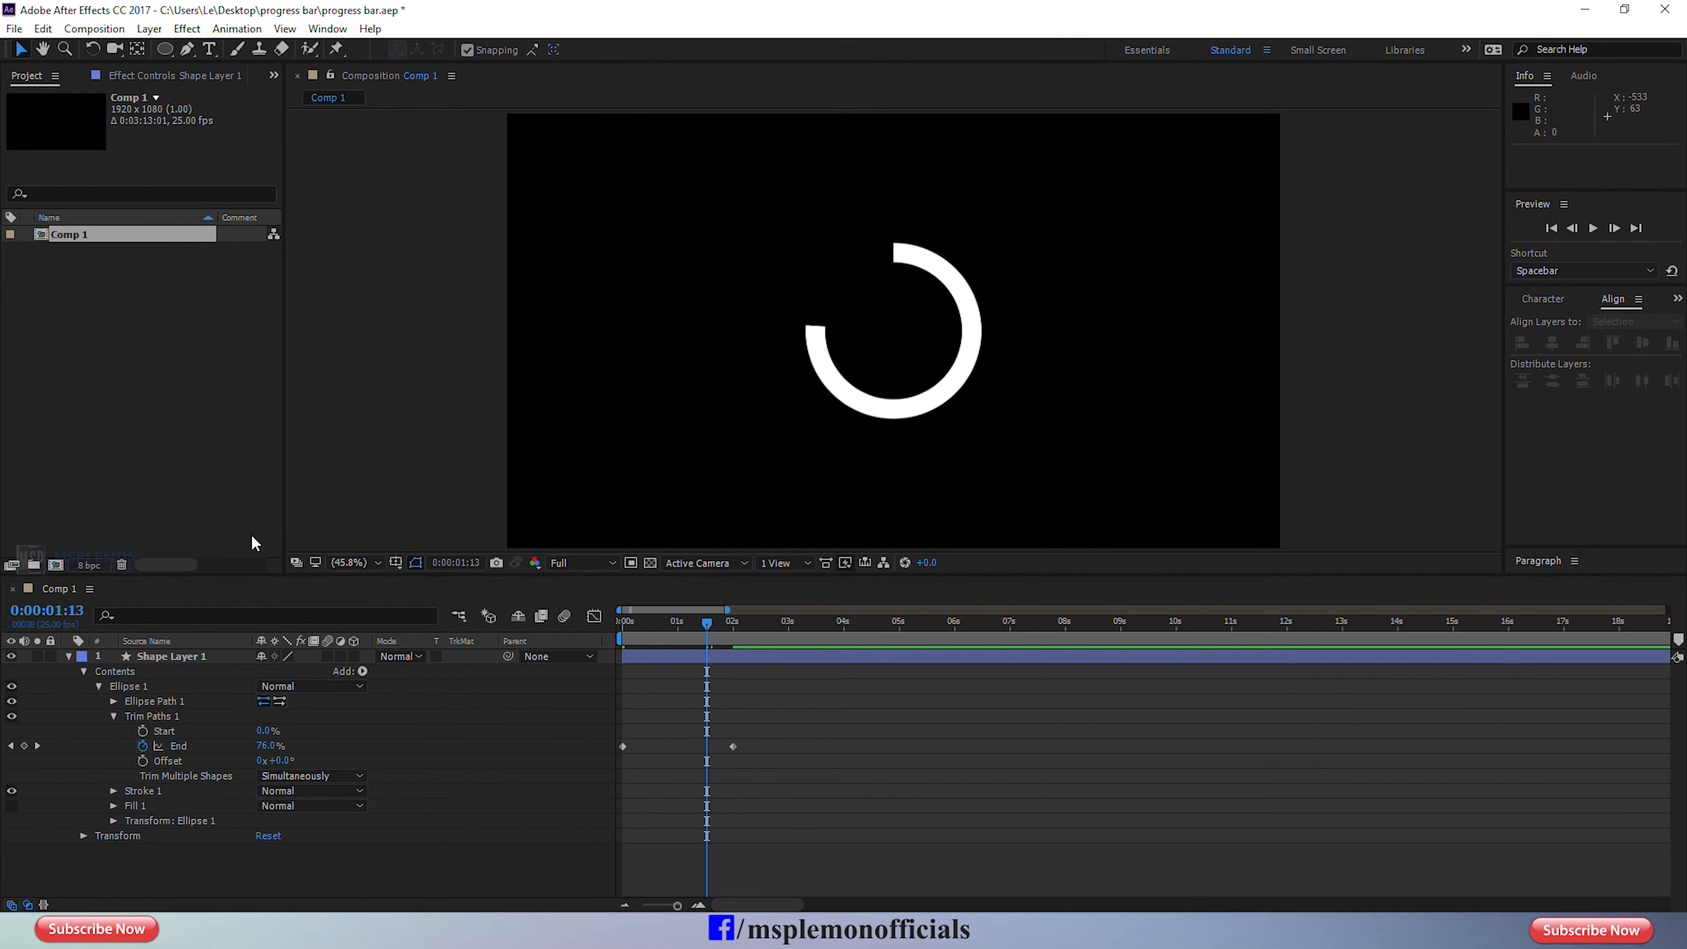
pyautogui.click(211, 784)
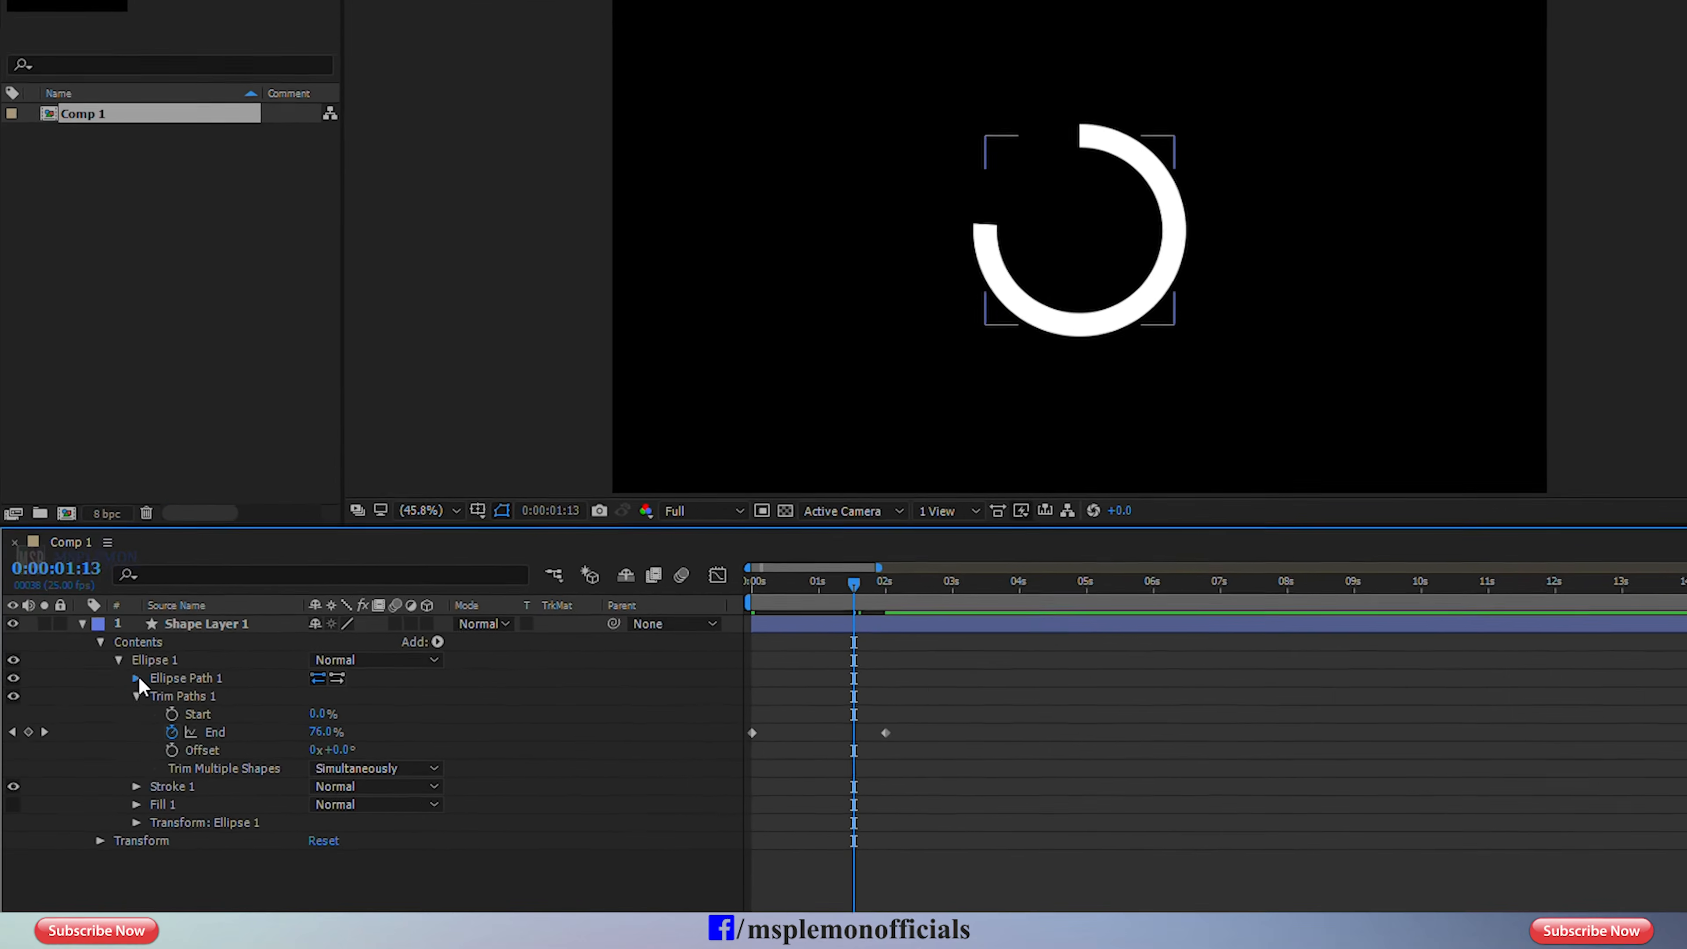
pyautogui.click(137, 678)
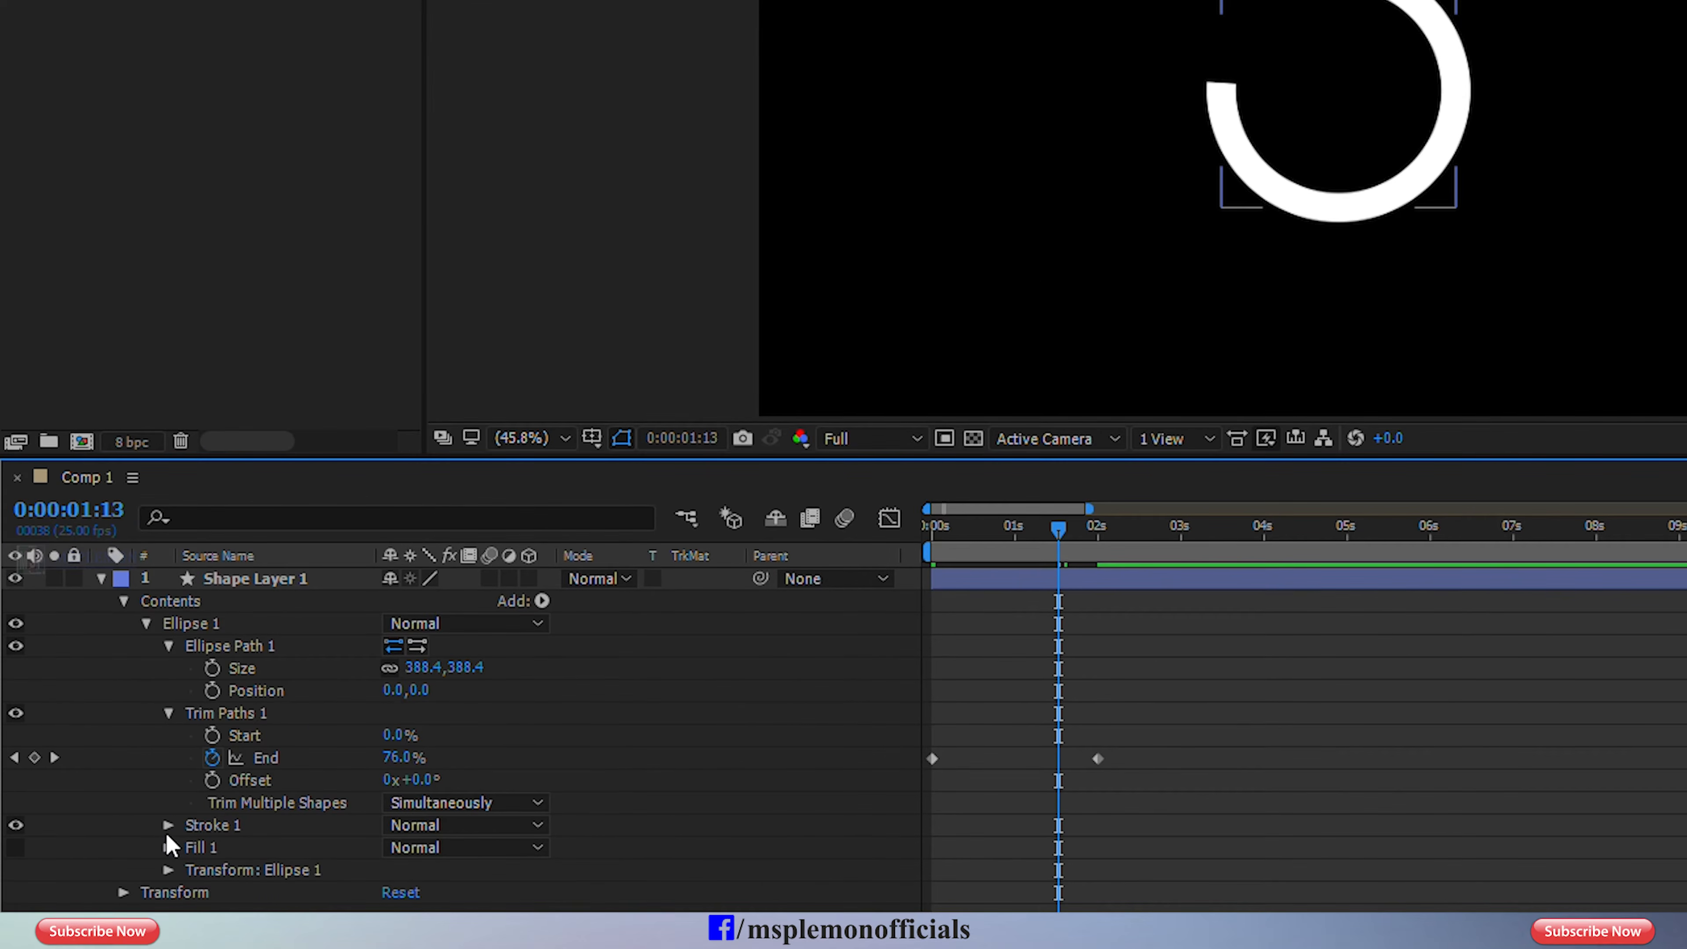
pyautogui.click(168, 824)
pyautogui.scroll(-3, 286, 841)
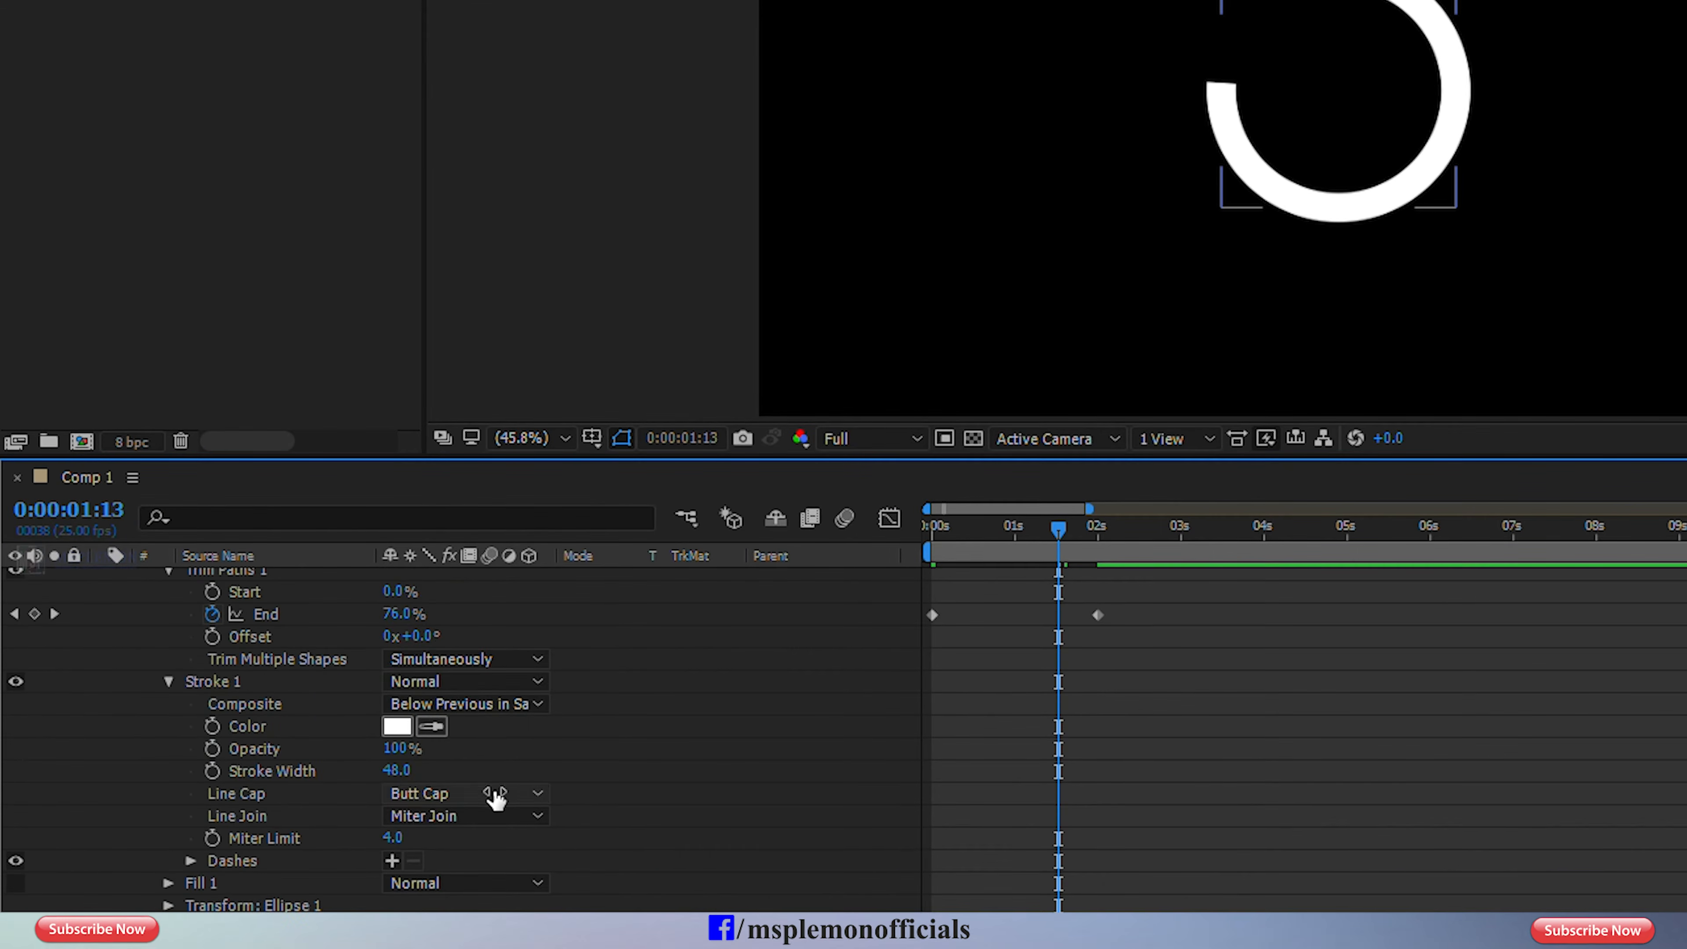
pyautogui.click(494, 797)
pyautogui.click(487, 854)
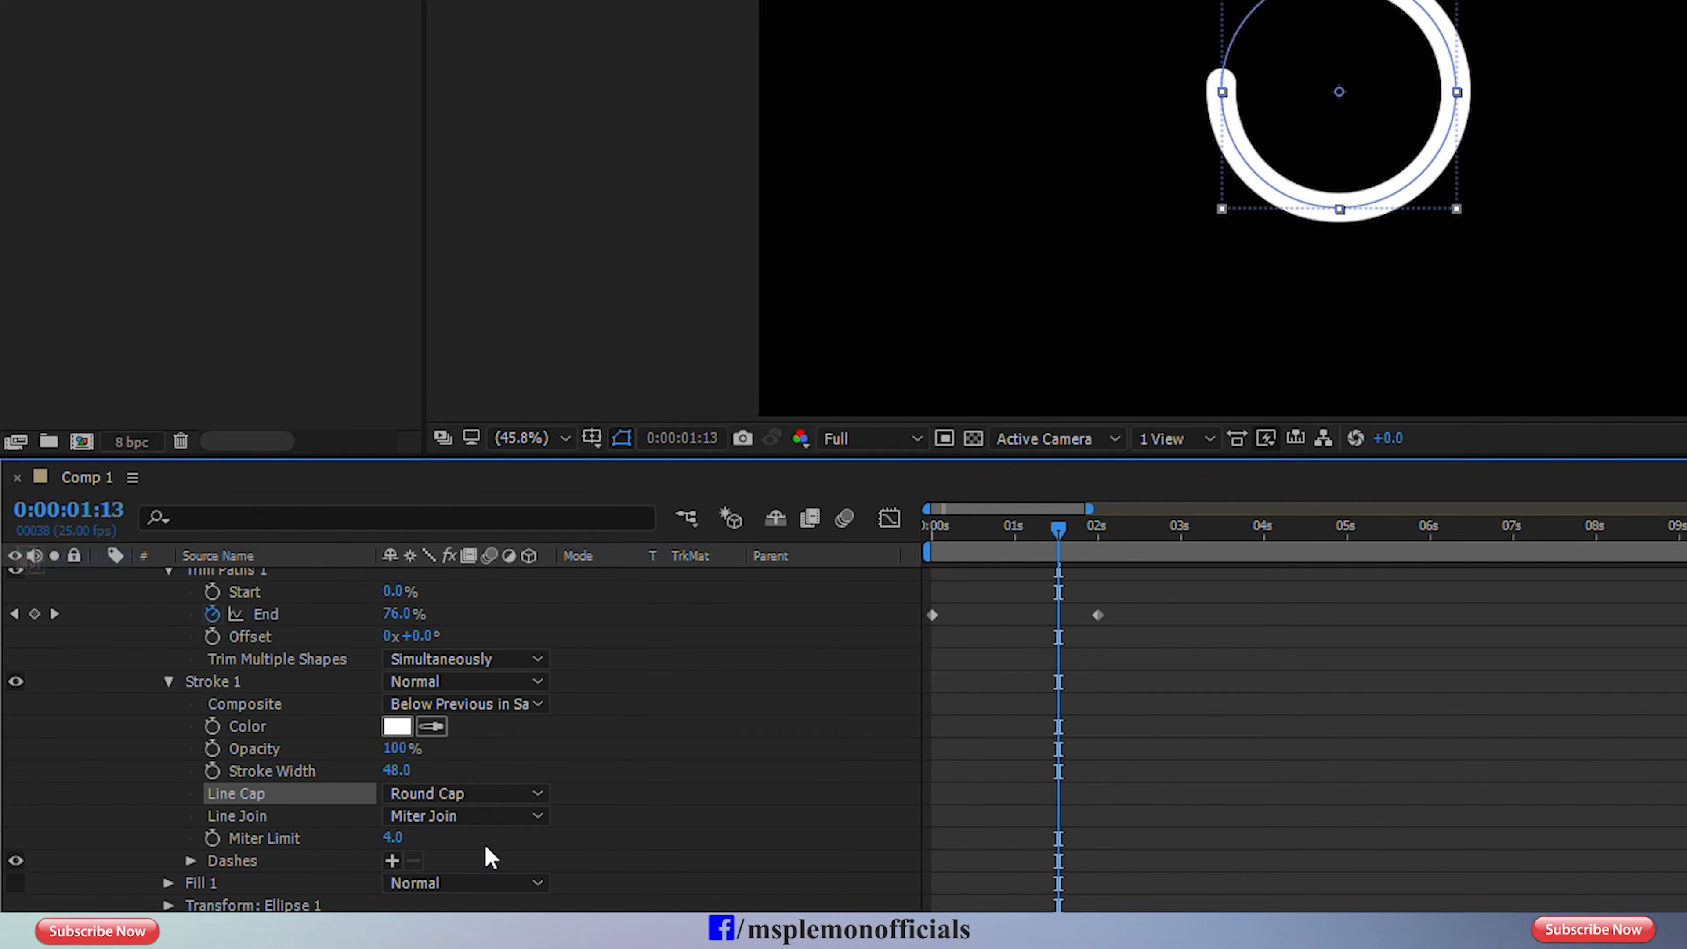
pyautogui.click(1031, 743)
# Check the ring animation at the first frame and just past the two-second mark.
pyautogui.moveTo(973, 530); pyautogui.dragTo(855, 541)
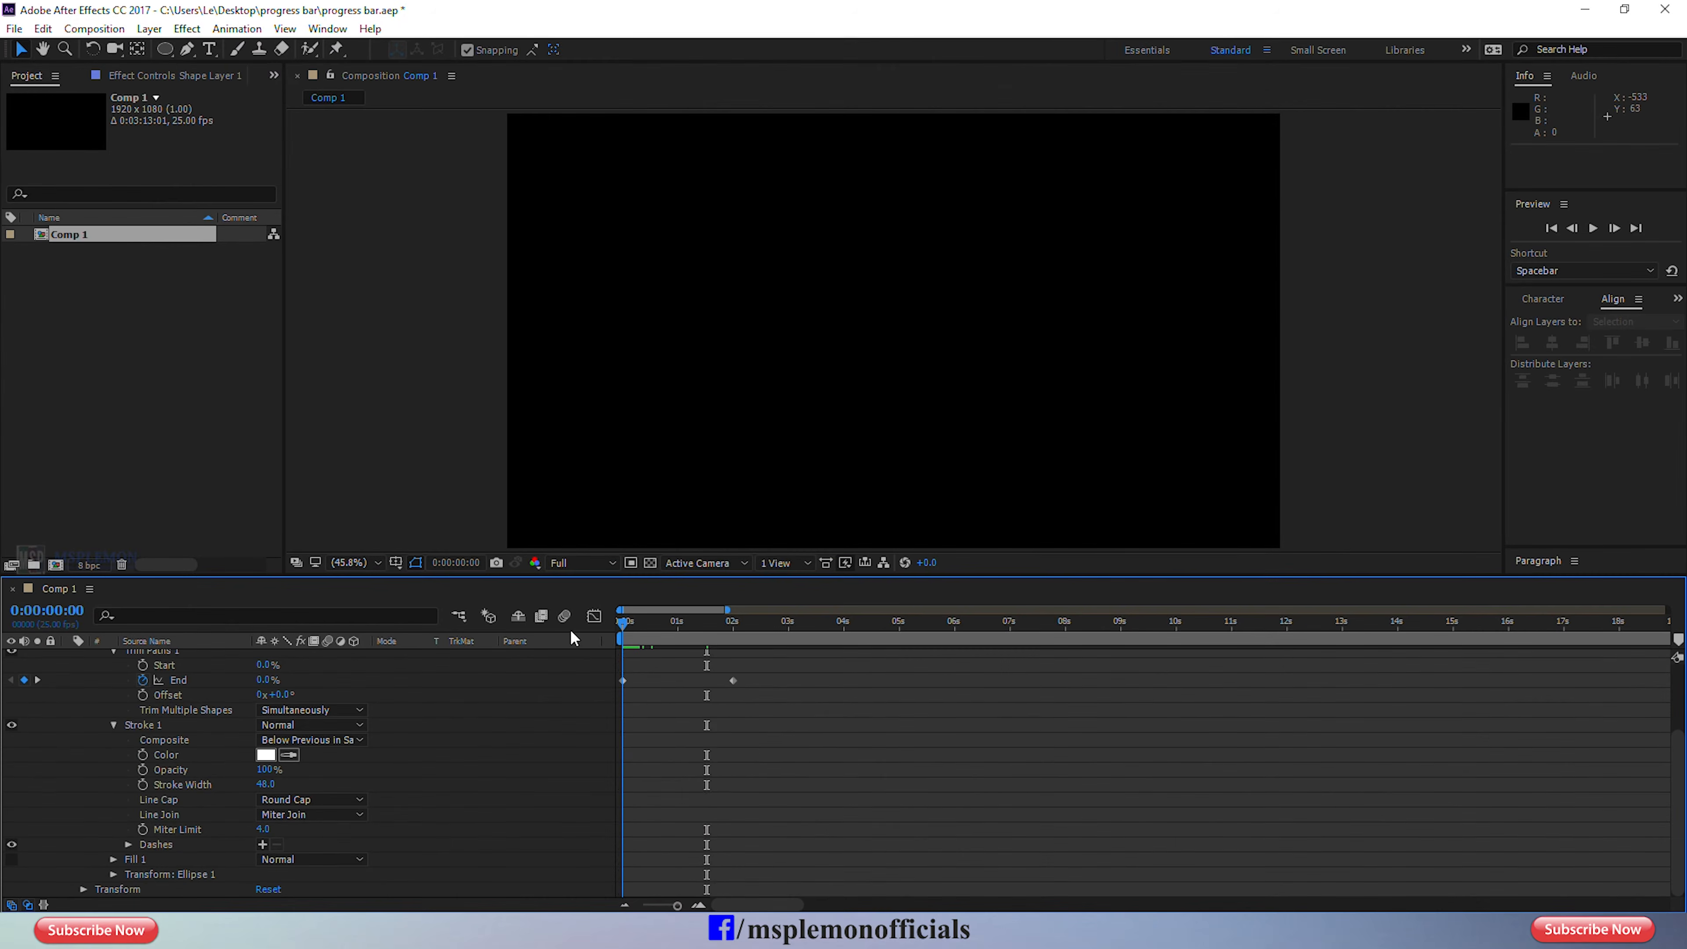
pyautogui.click(754, 741)
pyautogui.click(745, 627)
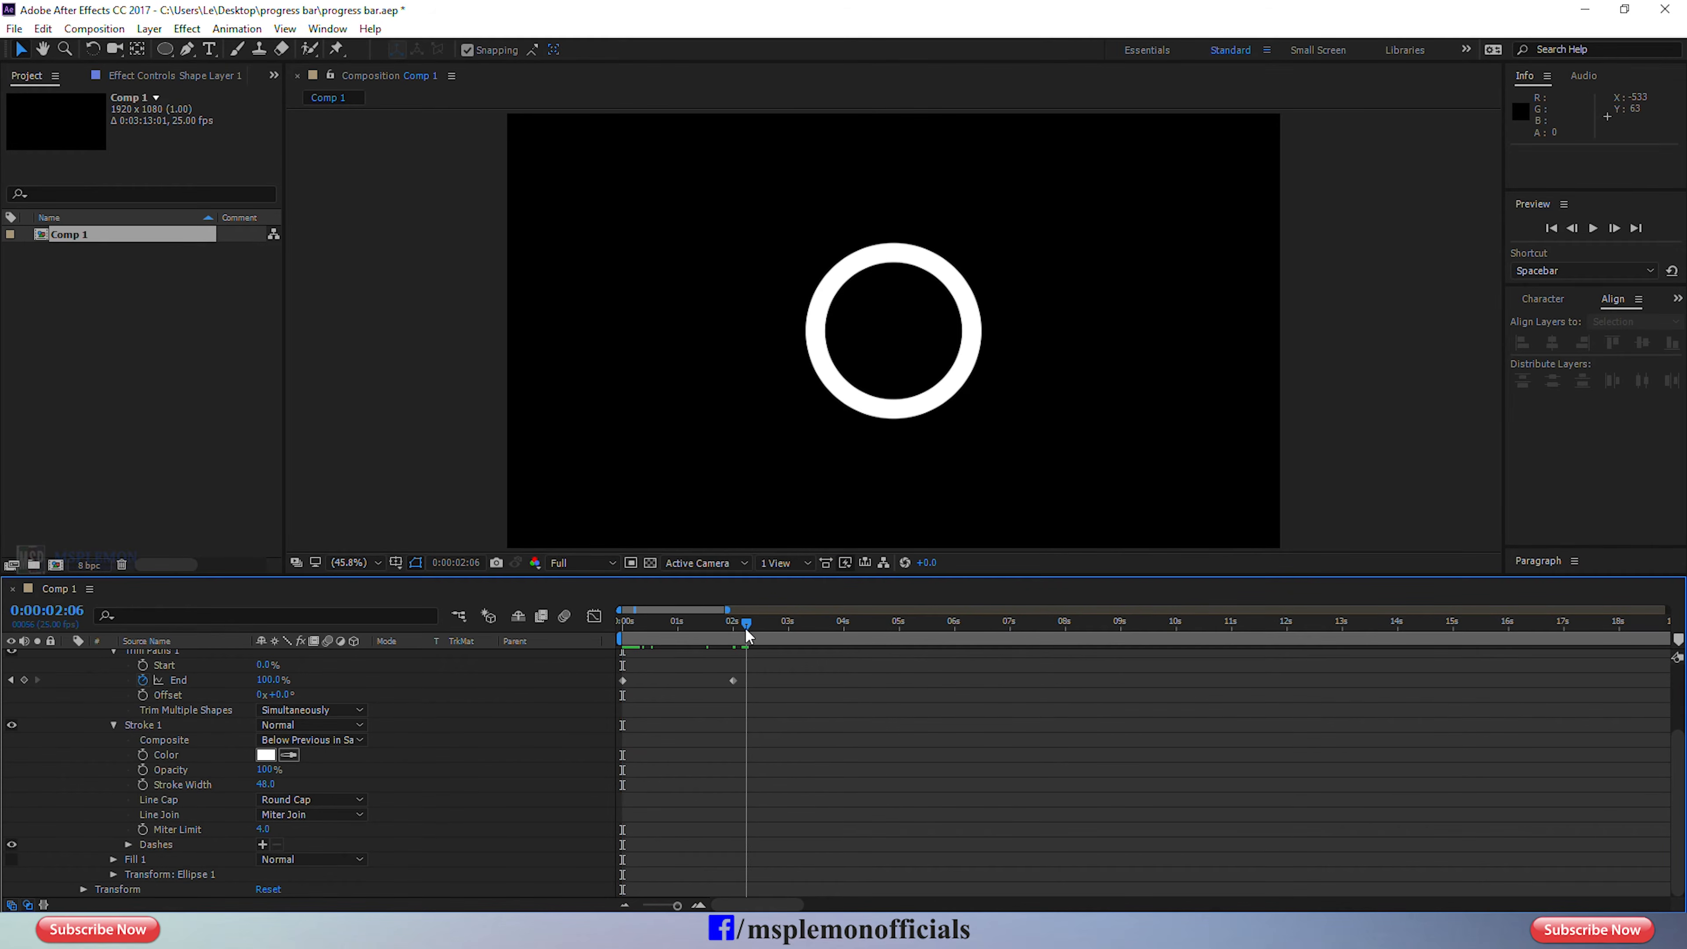
# End the work area at 0:00:02:06 and preview the ring animation from the first frame.
pyautogui.hotkey('ctrl', 'z')
pyautogui.press('n')
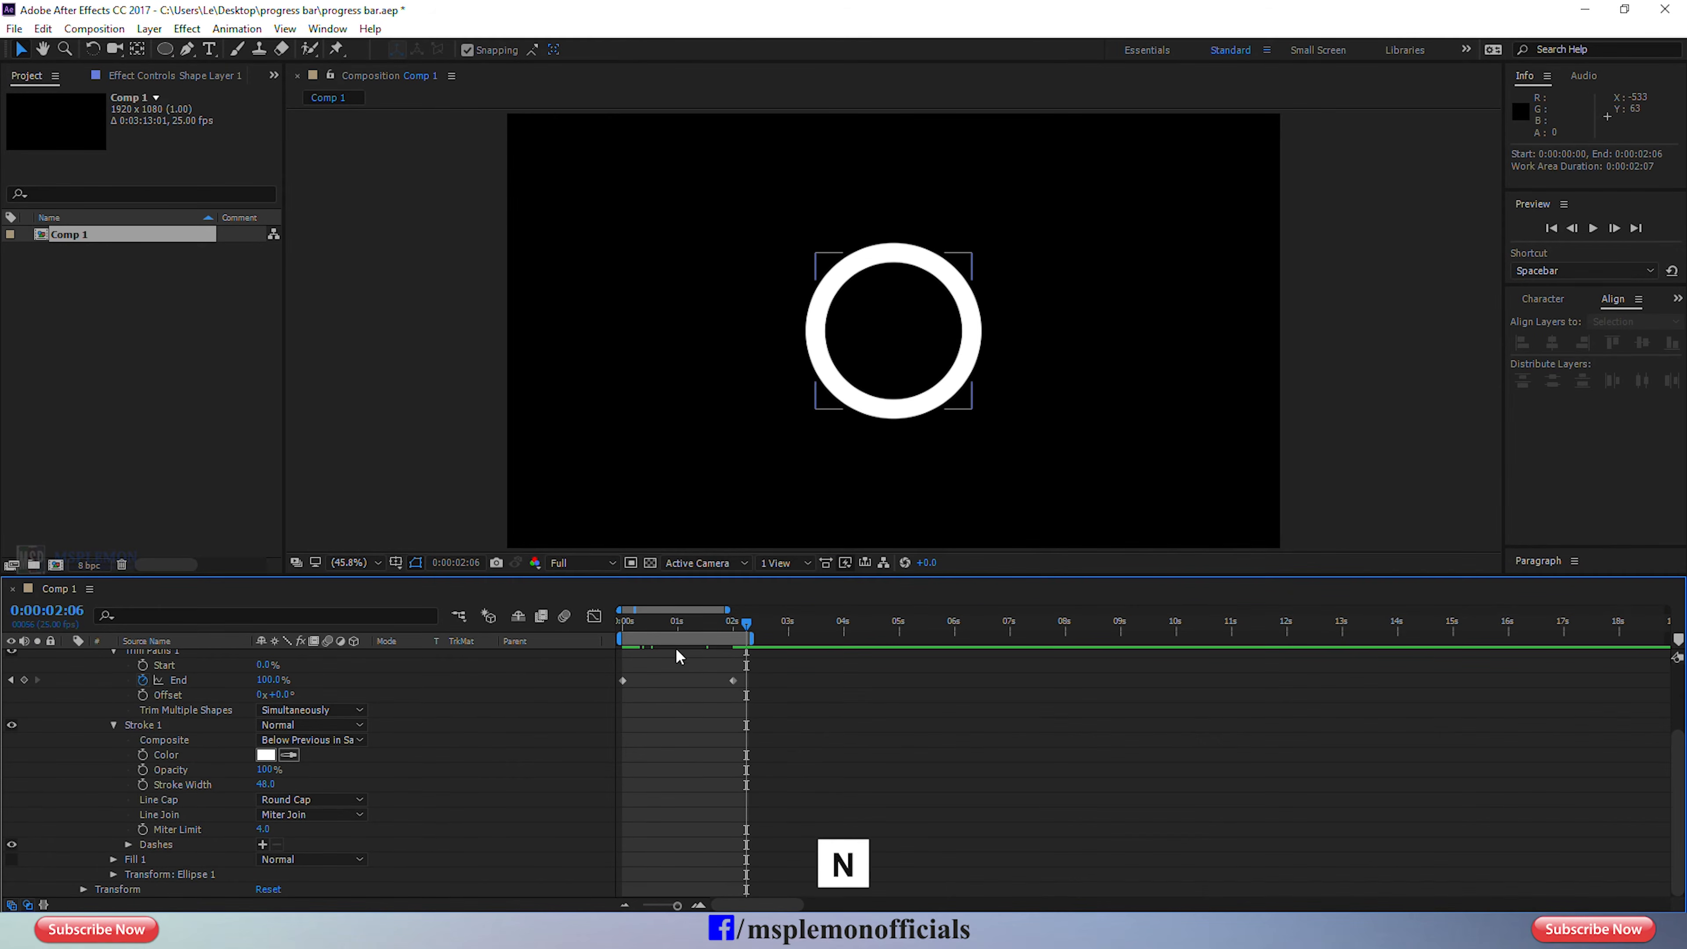
pyautogui.click(625, 624)
pyautogui.press('space')
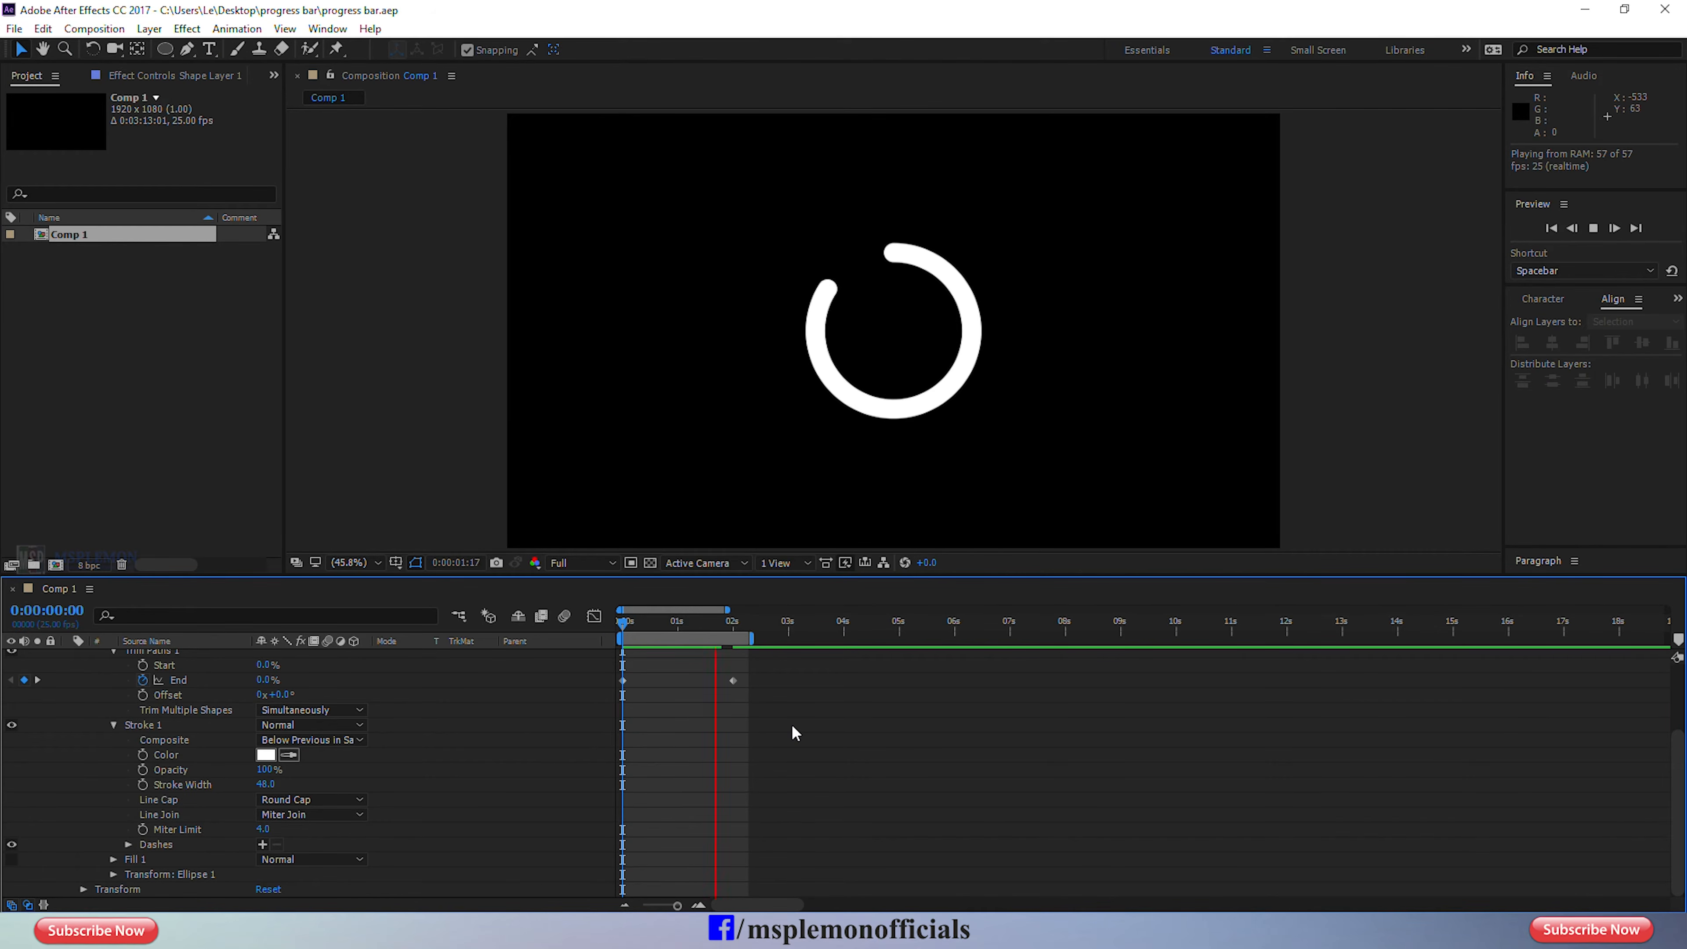
pyautogui.press('space')
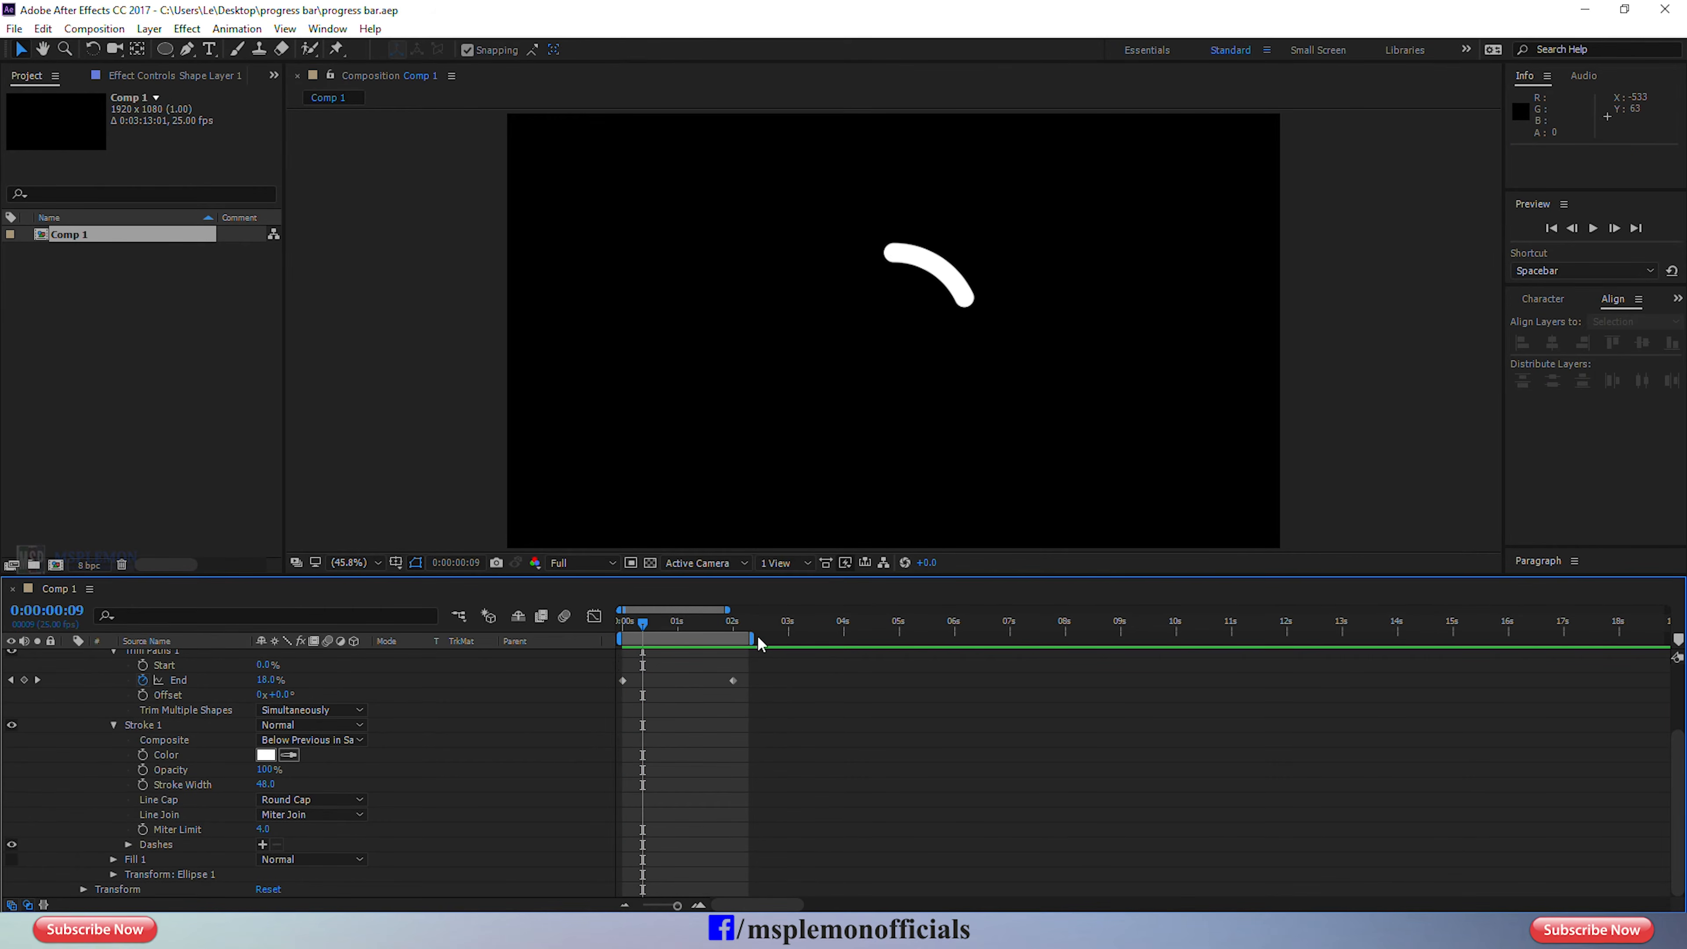
# Extend the work area to about 3.5 seconds and move the last Trim Paths End keyframe to 0:00:02:19.
pyautogui.moveTo(751, 637); pyautogui.dragTo(824, 638)
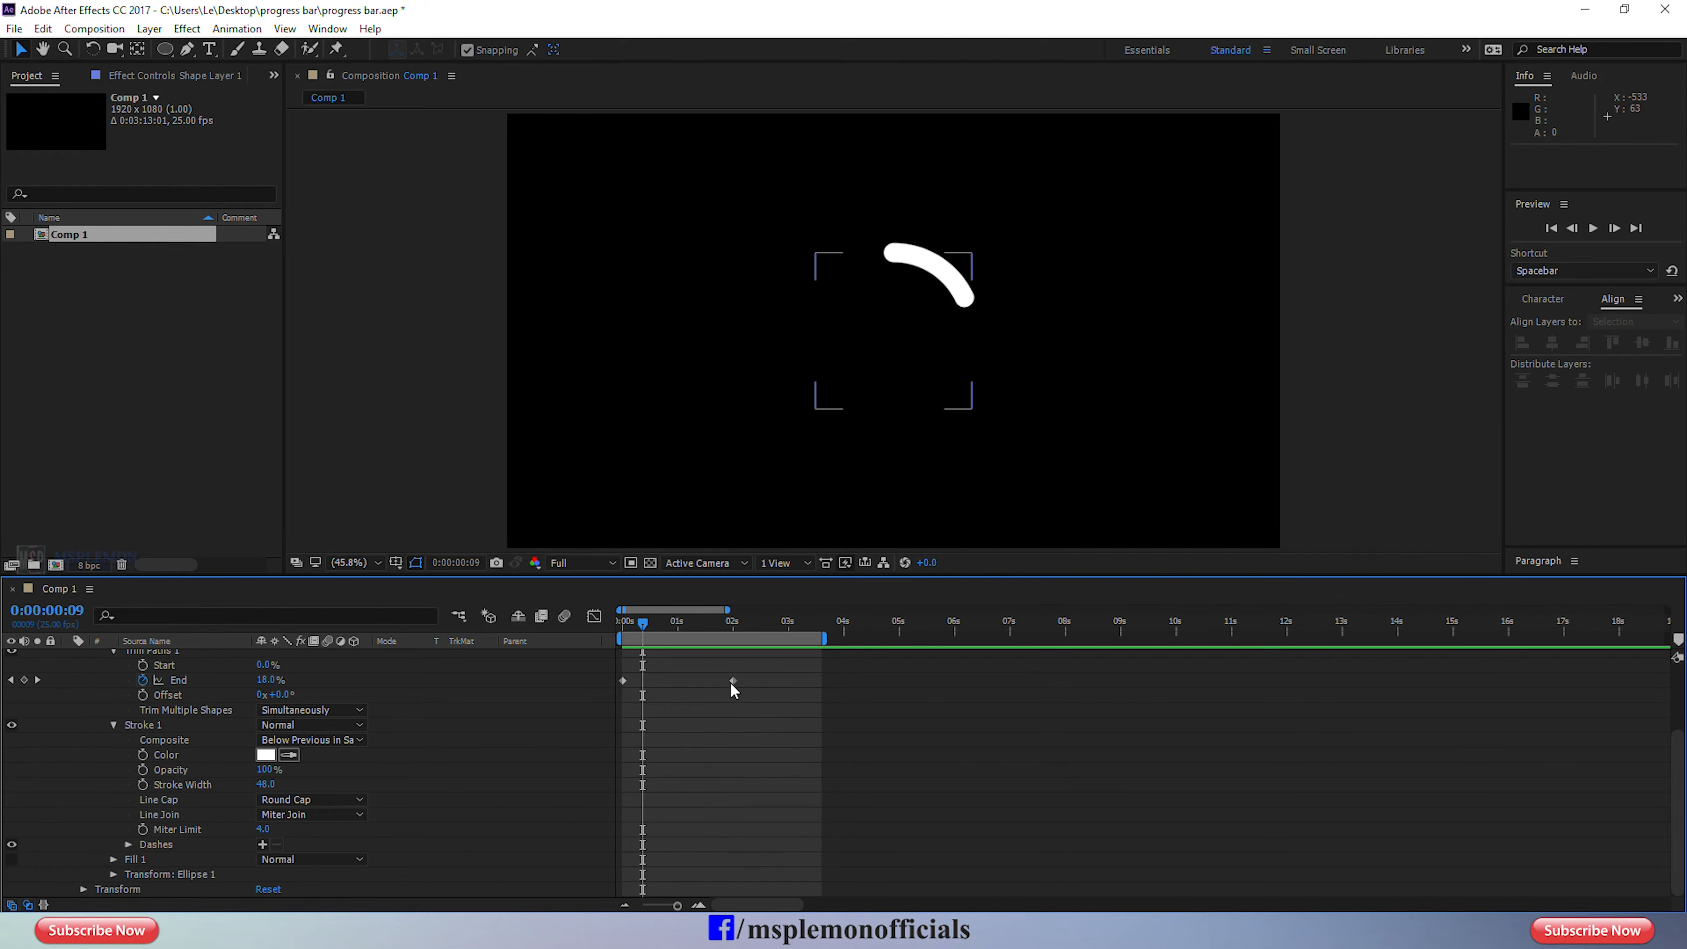
pyautogui.moveTo(732, 680); pyautogui.dragTo(774, 681)
pyautogui.click(835, 734)
pyautogui.moveTo(651, 621); pyautogui.dragTo(443, 652)
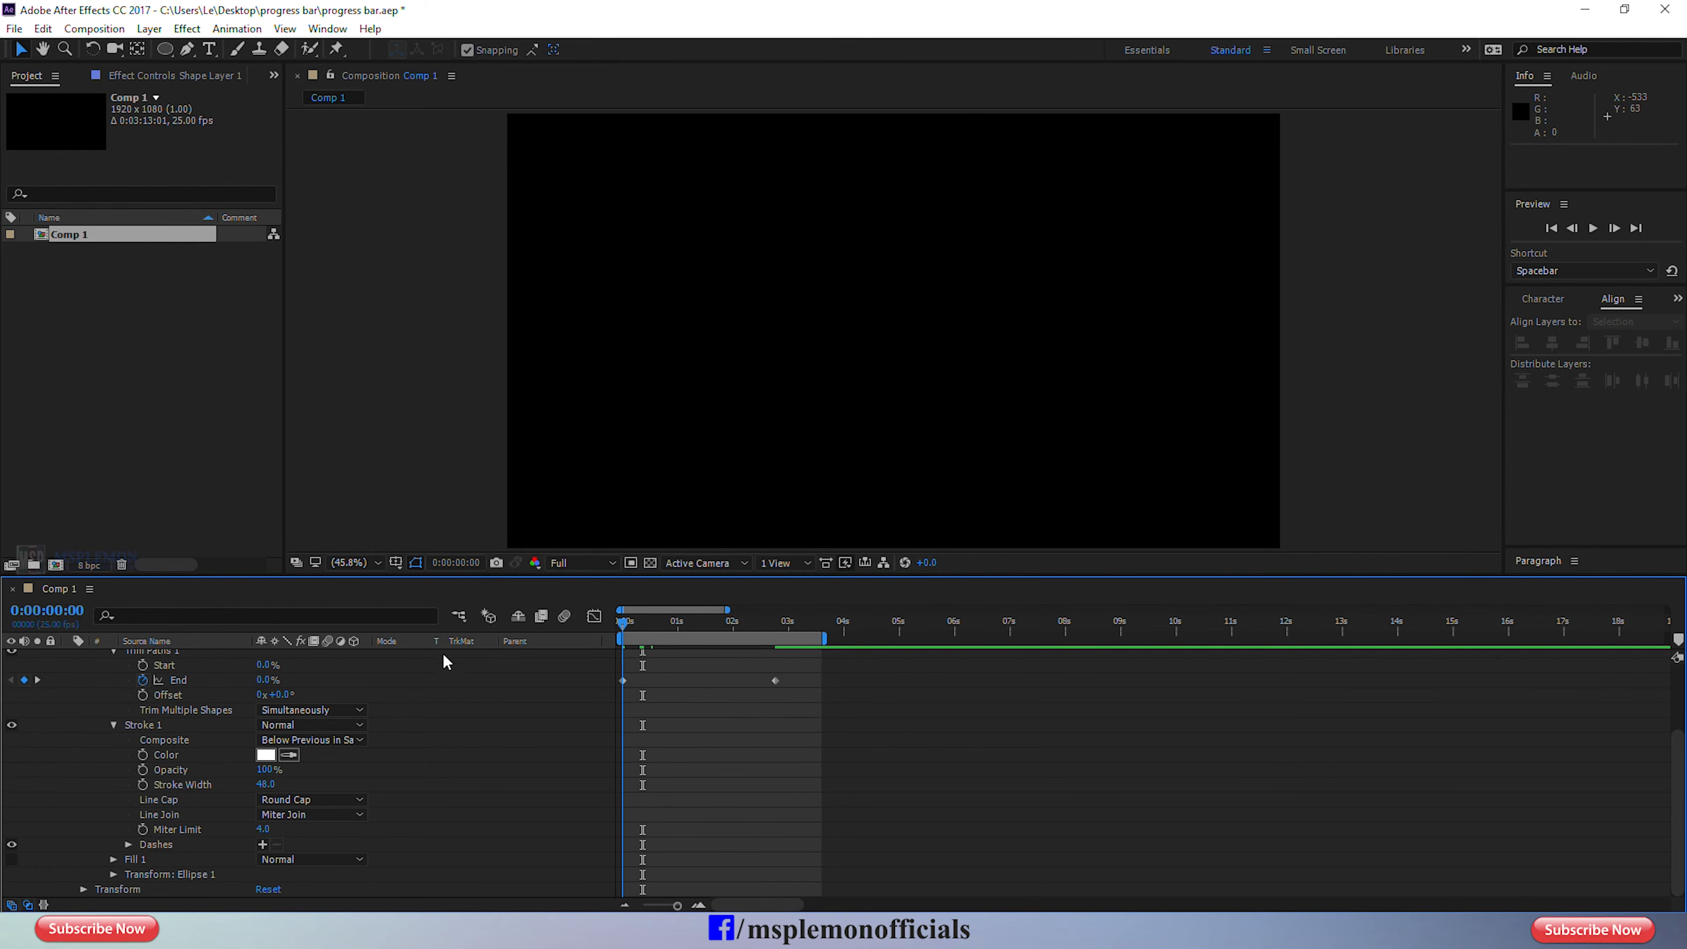
# Apply Easy Ease to both Trim Paths End keyframes and preview the ring animation.
pyautogui.scroll(3, 831, 761)
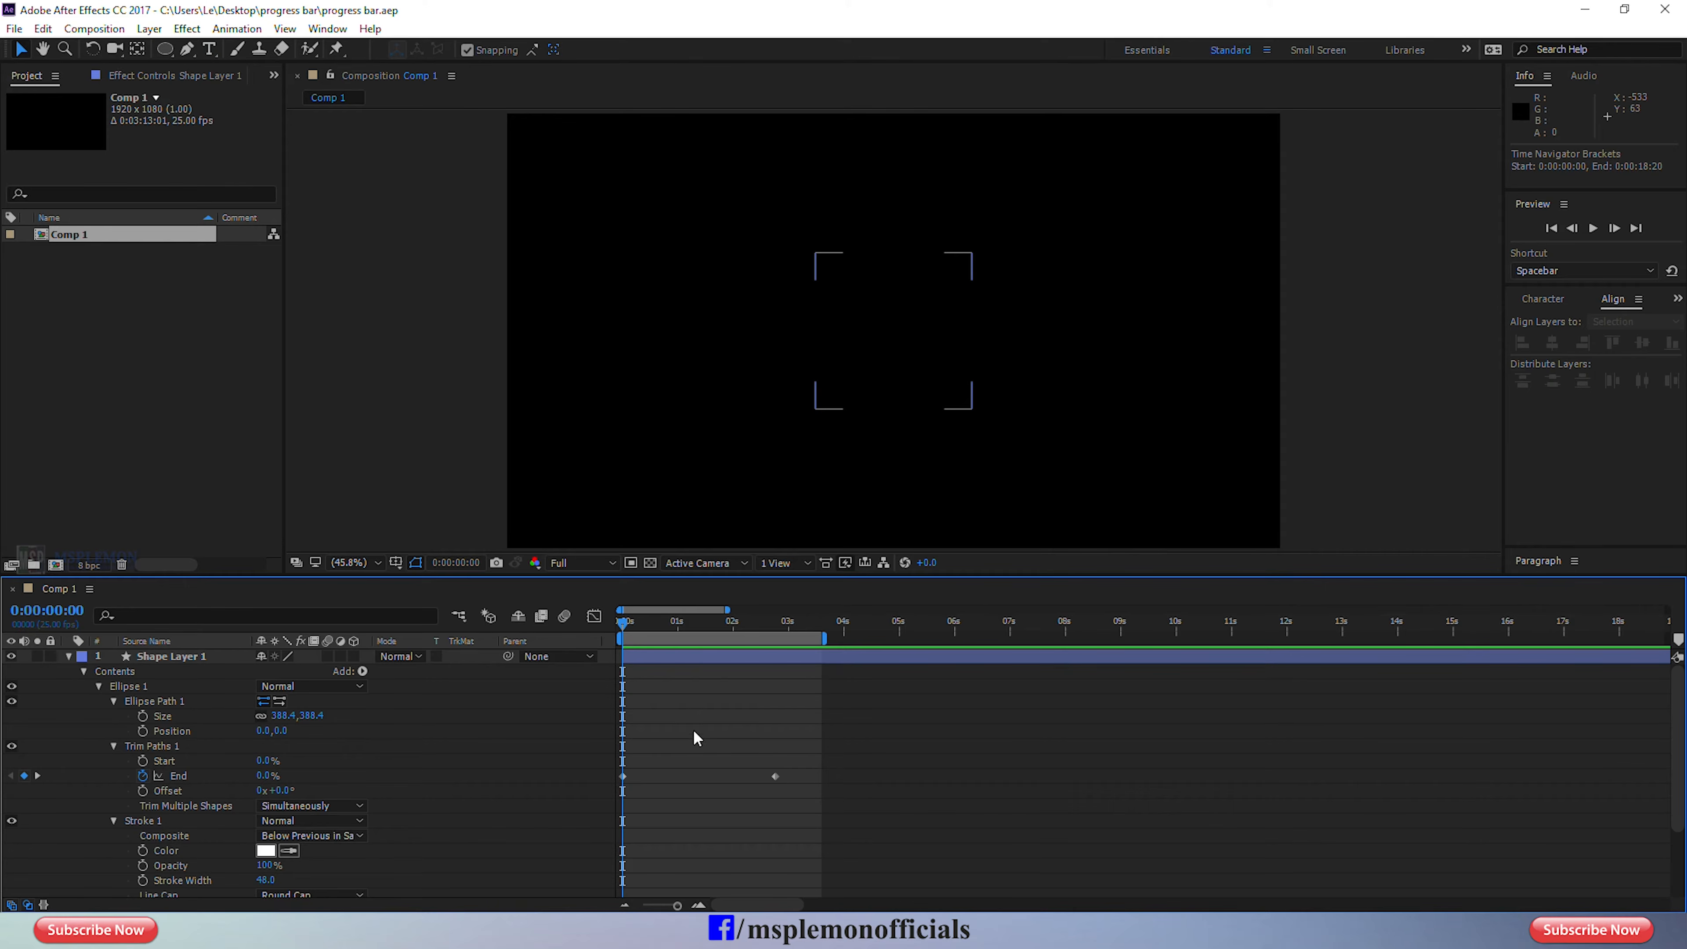
pyautogui.click(683, 665)
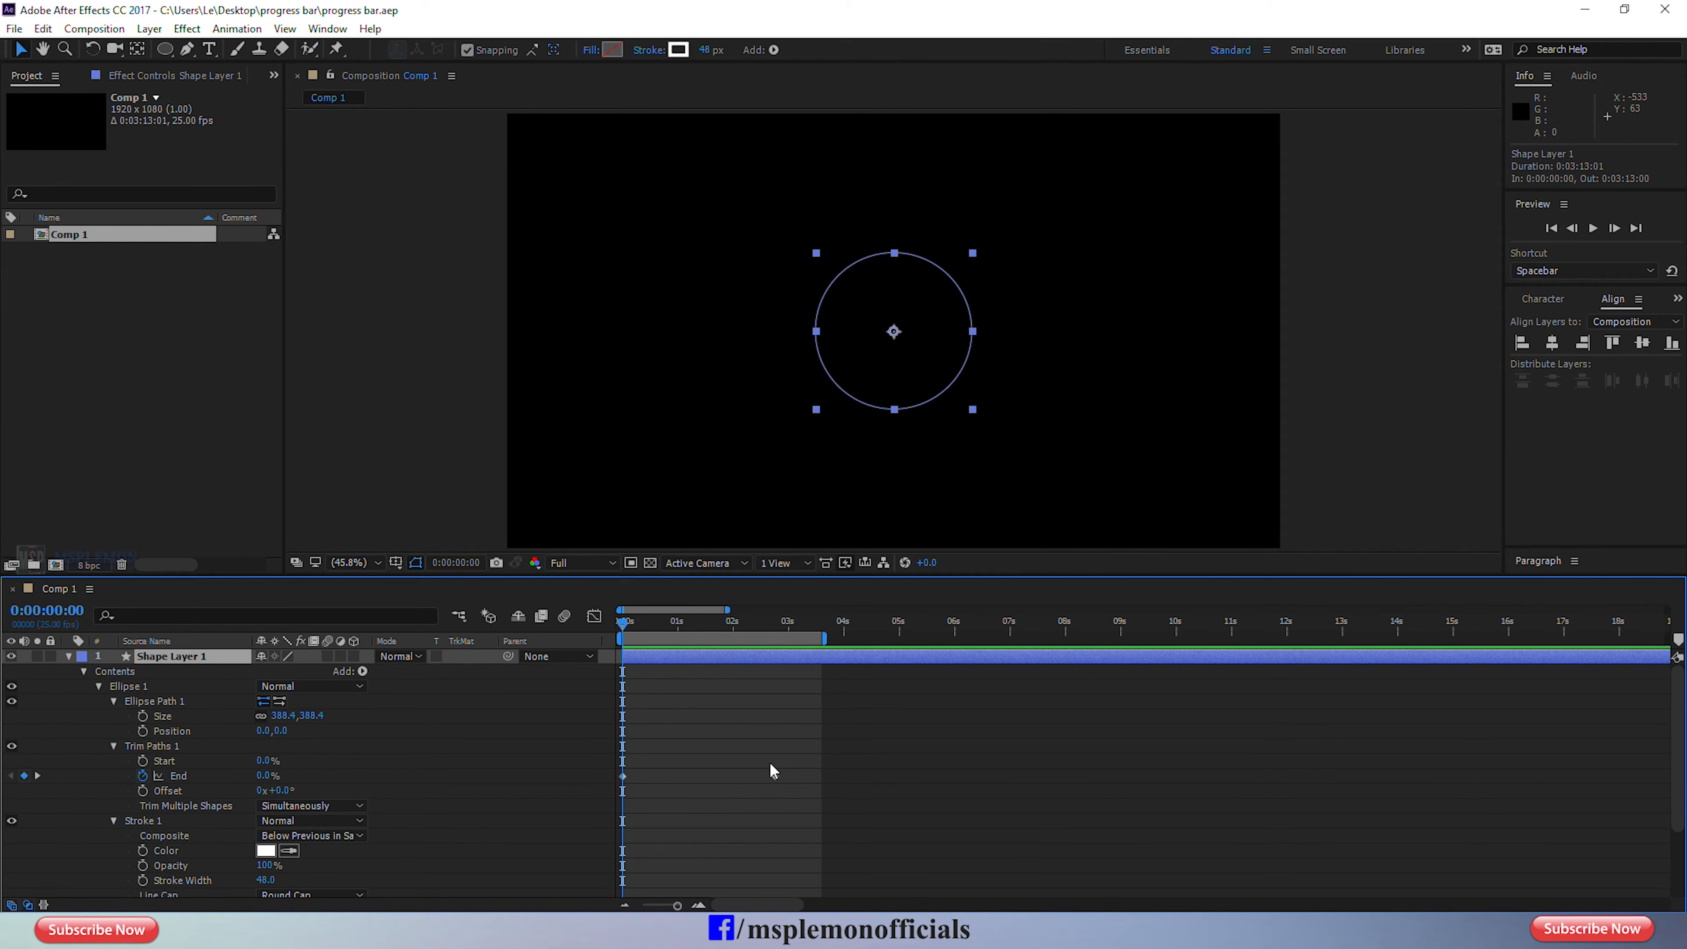
pyautogui.moveTo(799, 763); pyautogui.dragTo(608, 801)
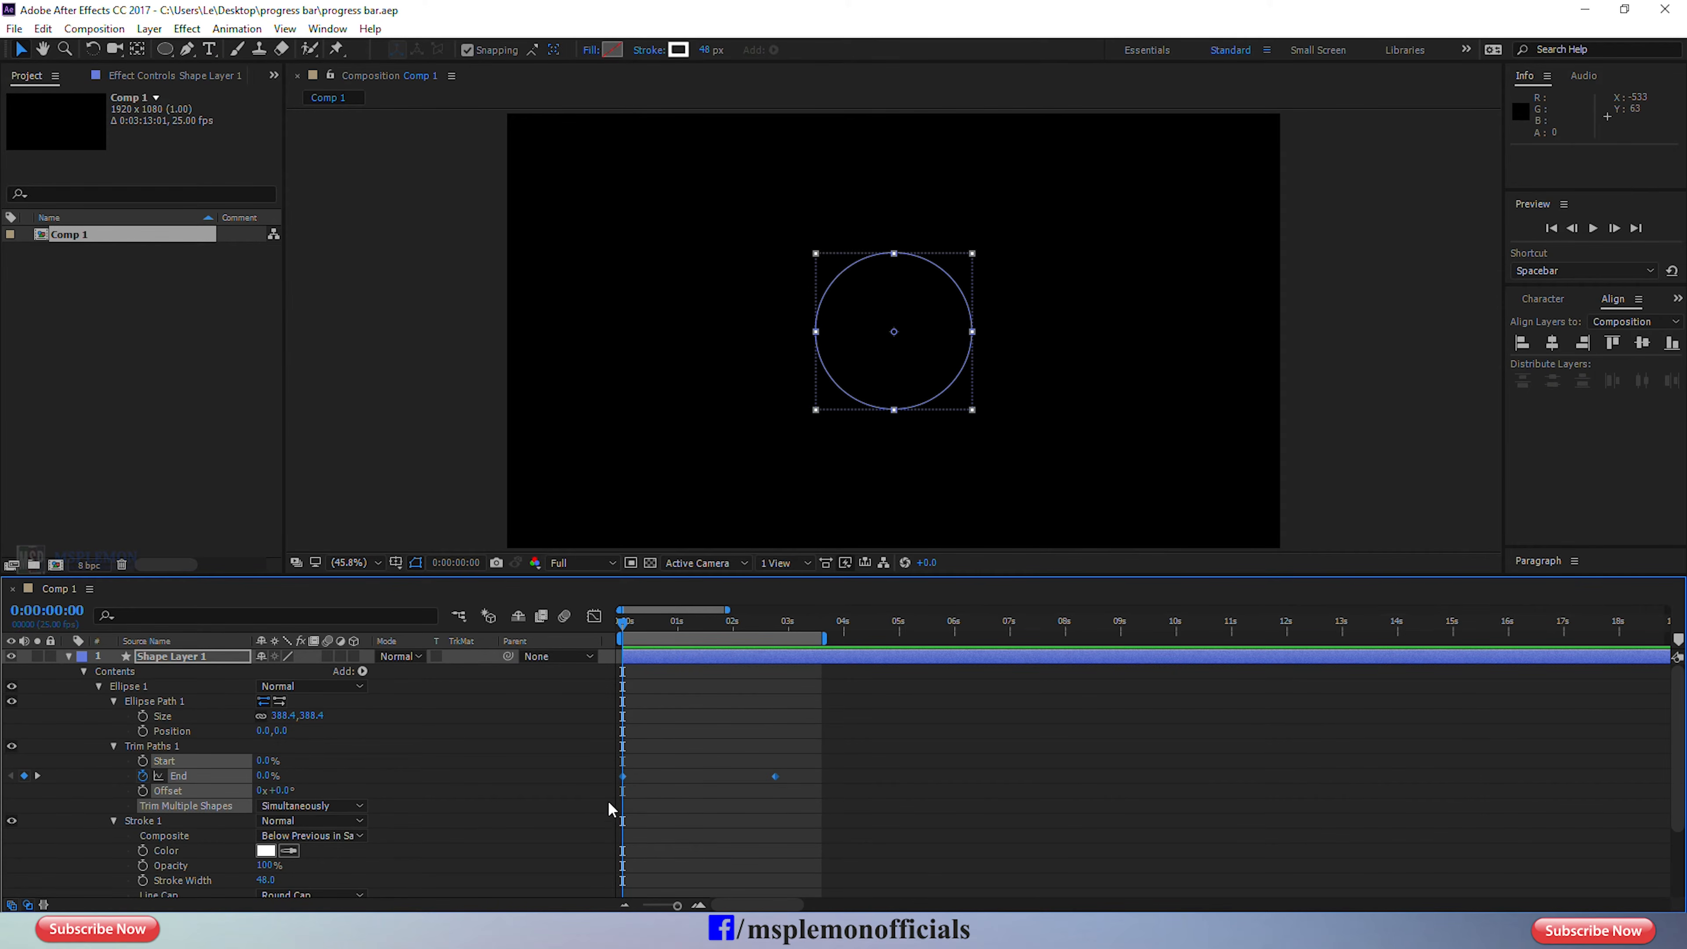
pyautogui.rightClick(772, 776)
pyautogui.moveTo(863, 764)
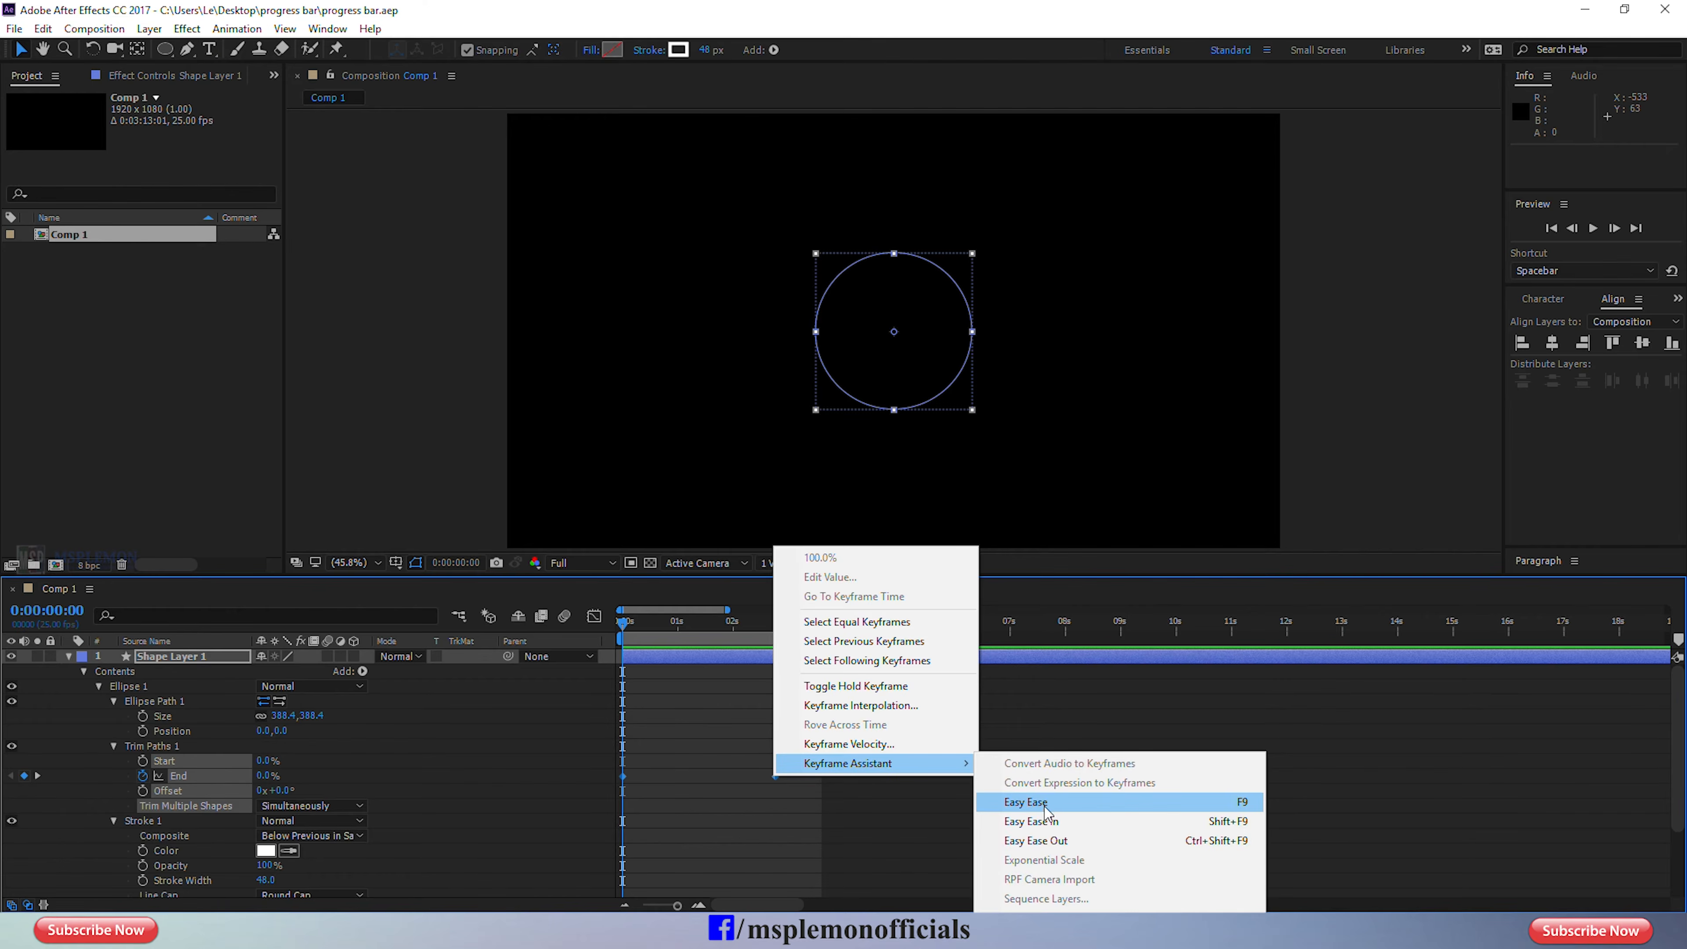
pyautogui.click(1026, 801)
pyautogui.press('space')
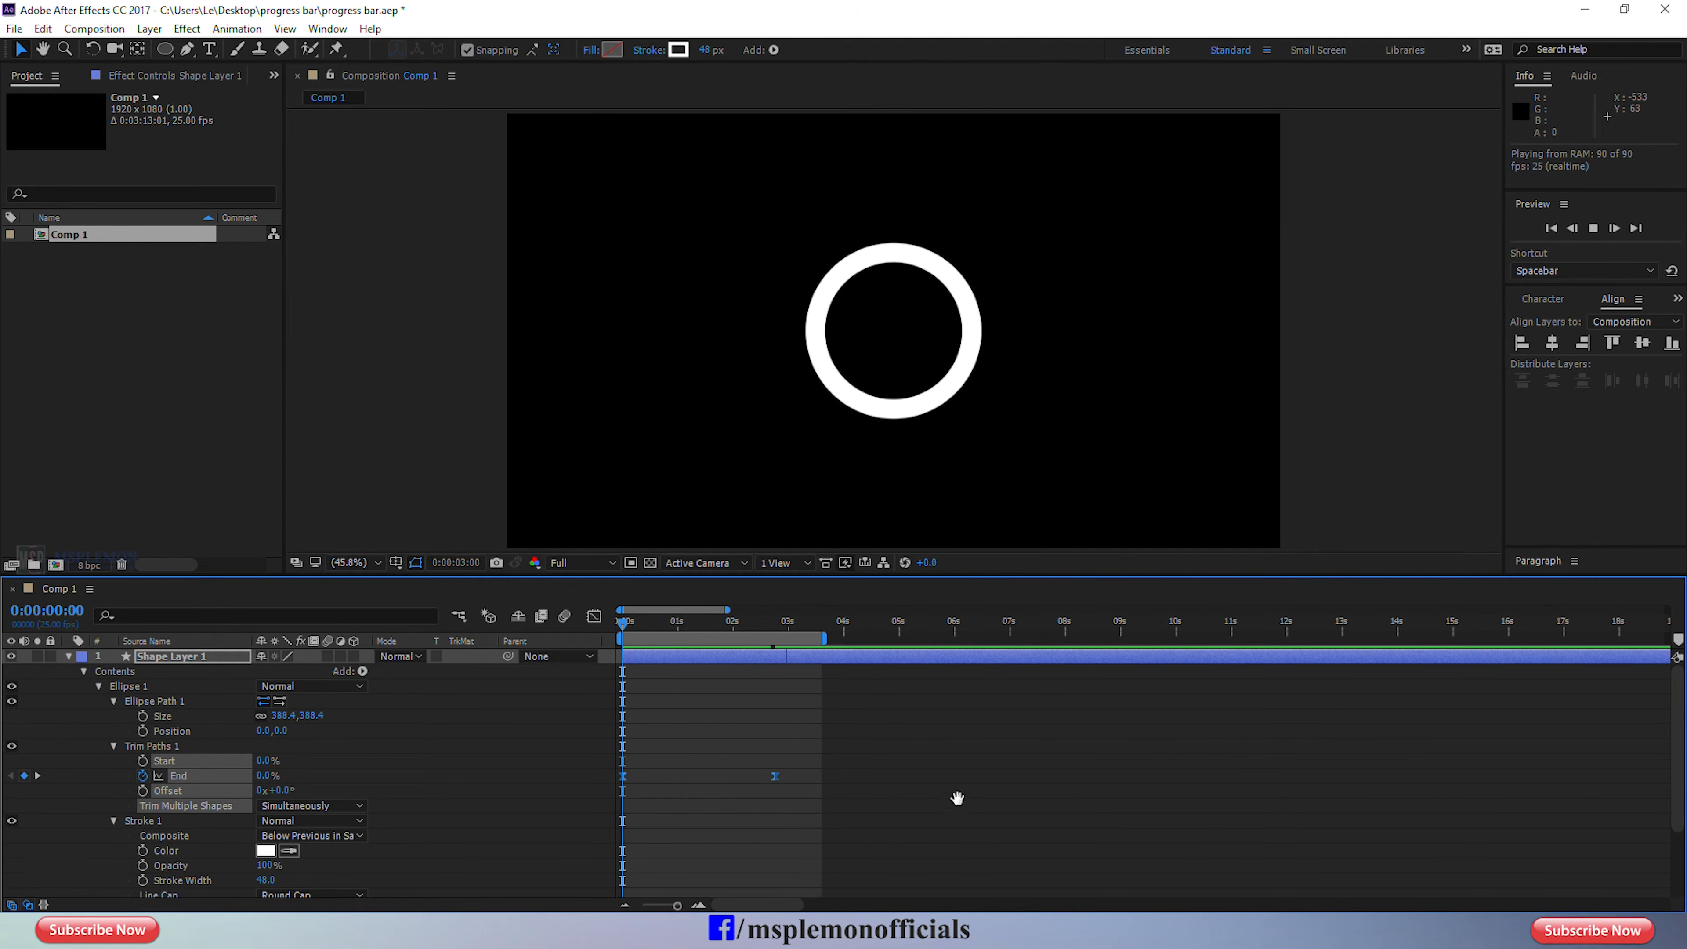
pyautogui.press('space')
# Search the effects for "fill" and apply the Generate Fill effect to the ring's shape layer.
pyautogui.press('pageup')
pyautogui.press('pageup')
pyautogui.press('pageup')
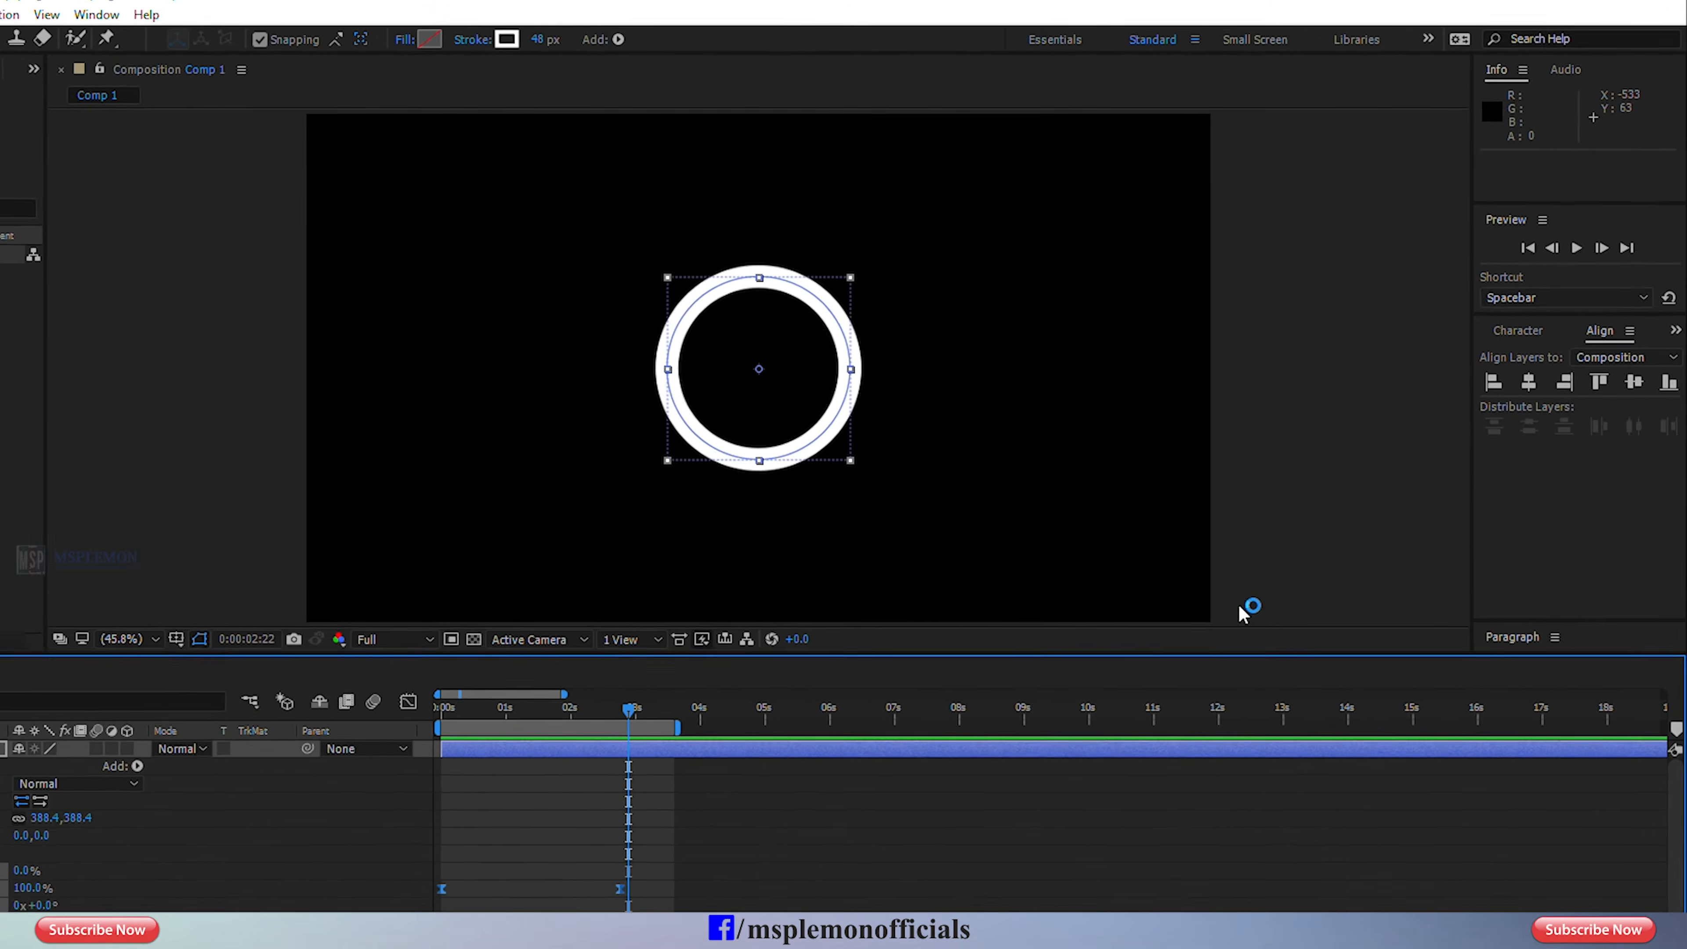
pyautogui.click(1673, 348)
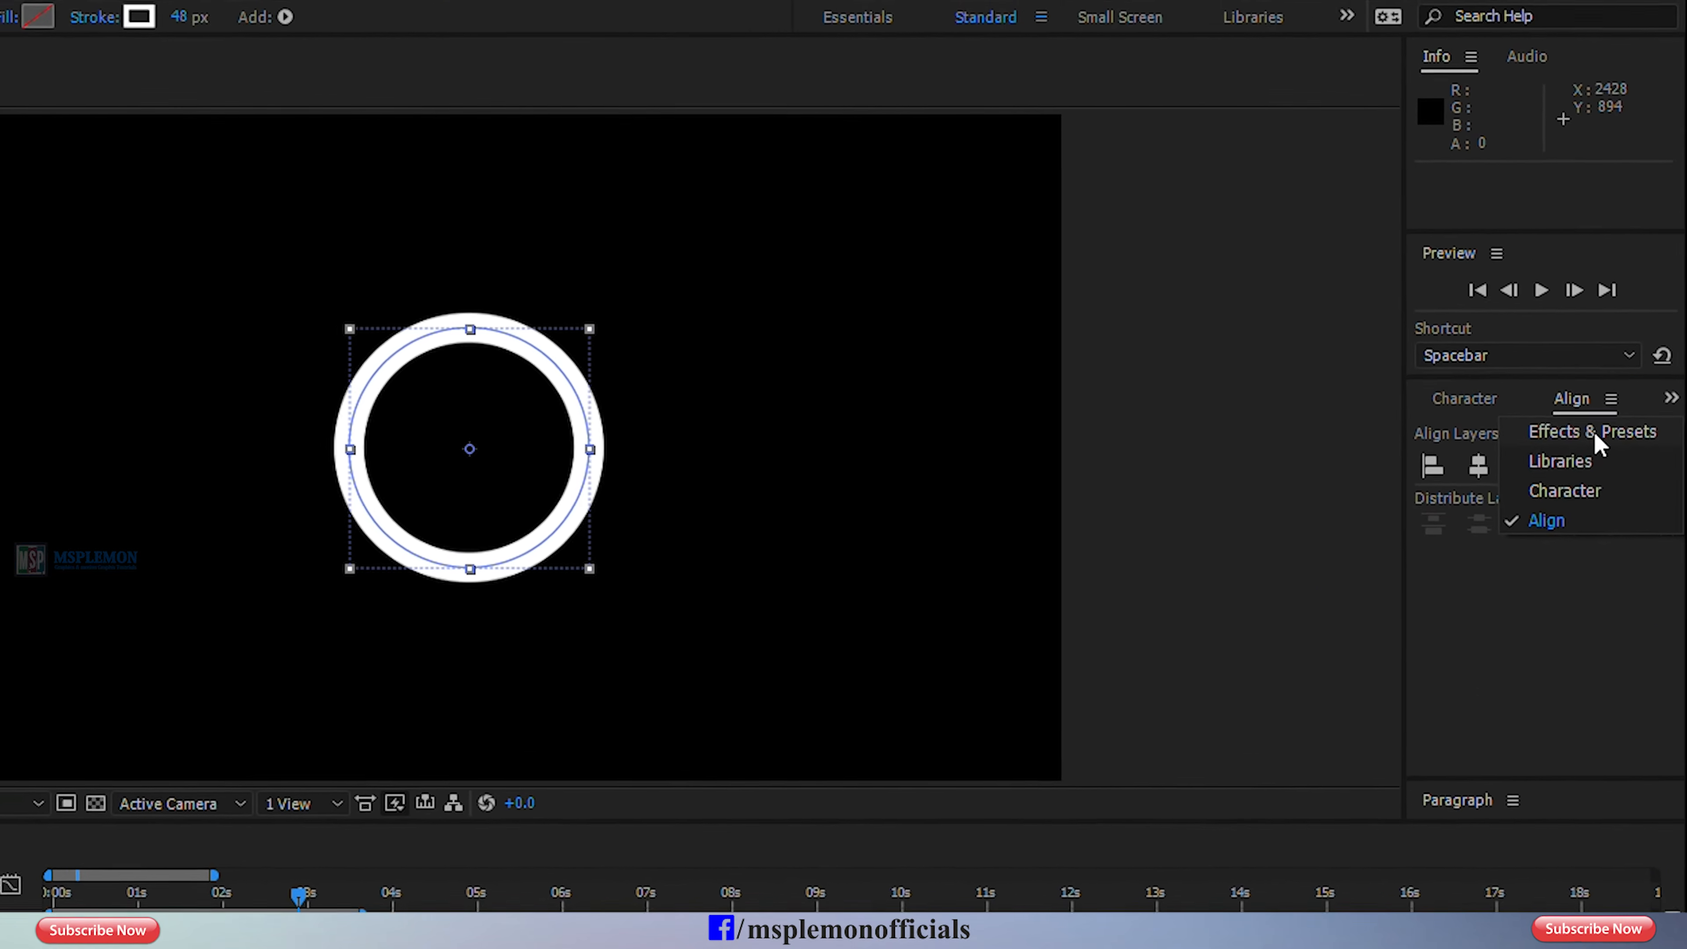
pyautogui.click(1614, 385)
pyautogui.click(1536, 449)
pyautogui.write('fill')
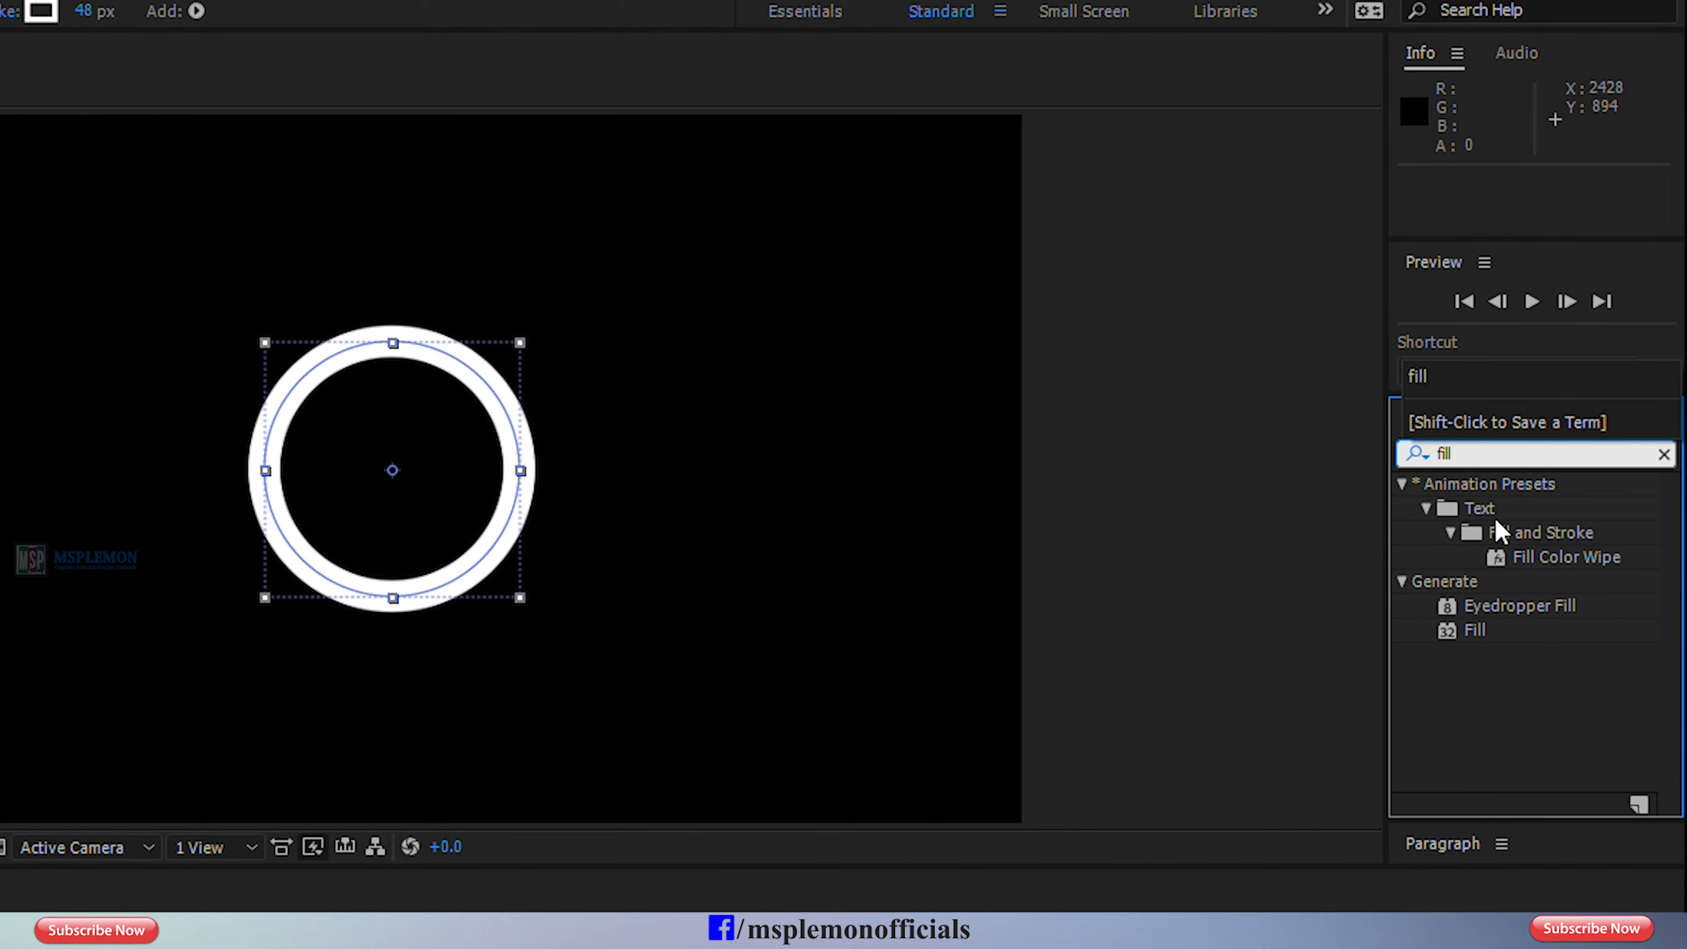
pyautogui.moveTo(1464, 631); pyautogui.dragTo(524, 525)
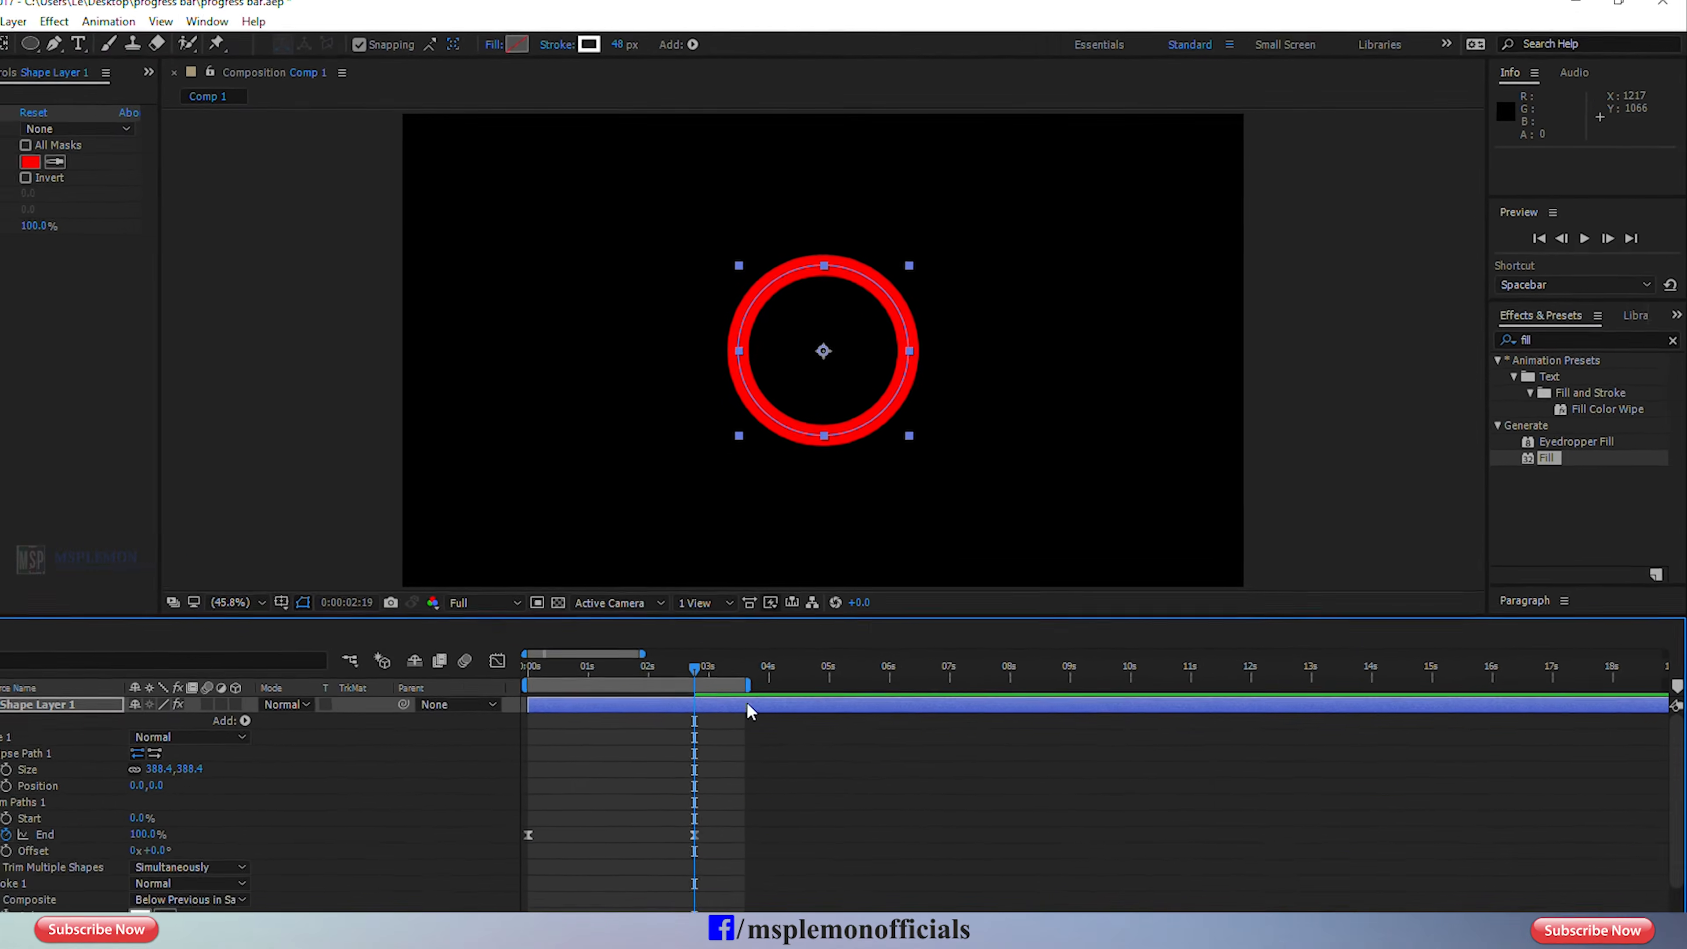
# Enable keyframes for the Fill effect's Color at 0:00:02:00 and set it to orange FF8A00.
pyautogui.moveTo(778, 630); pyautogui.dragTo(735, 632)
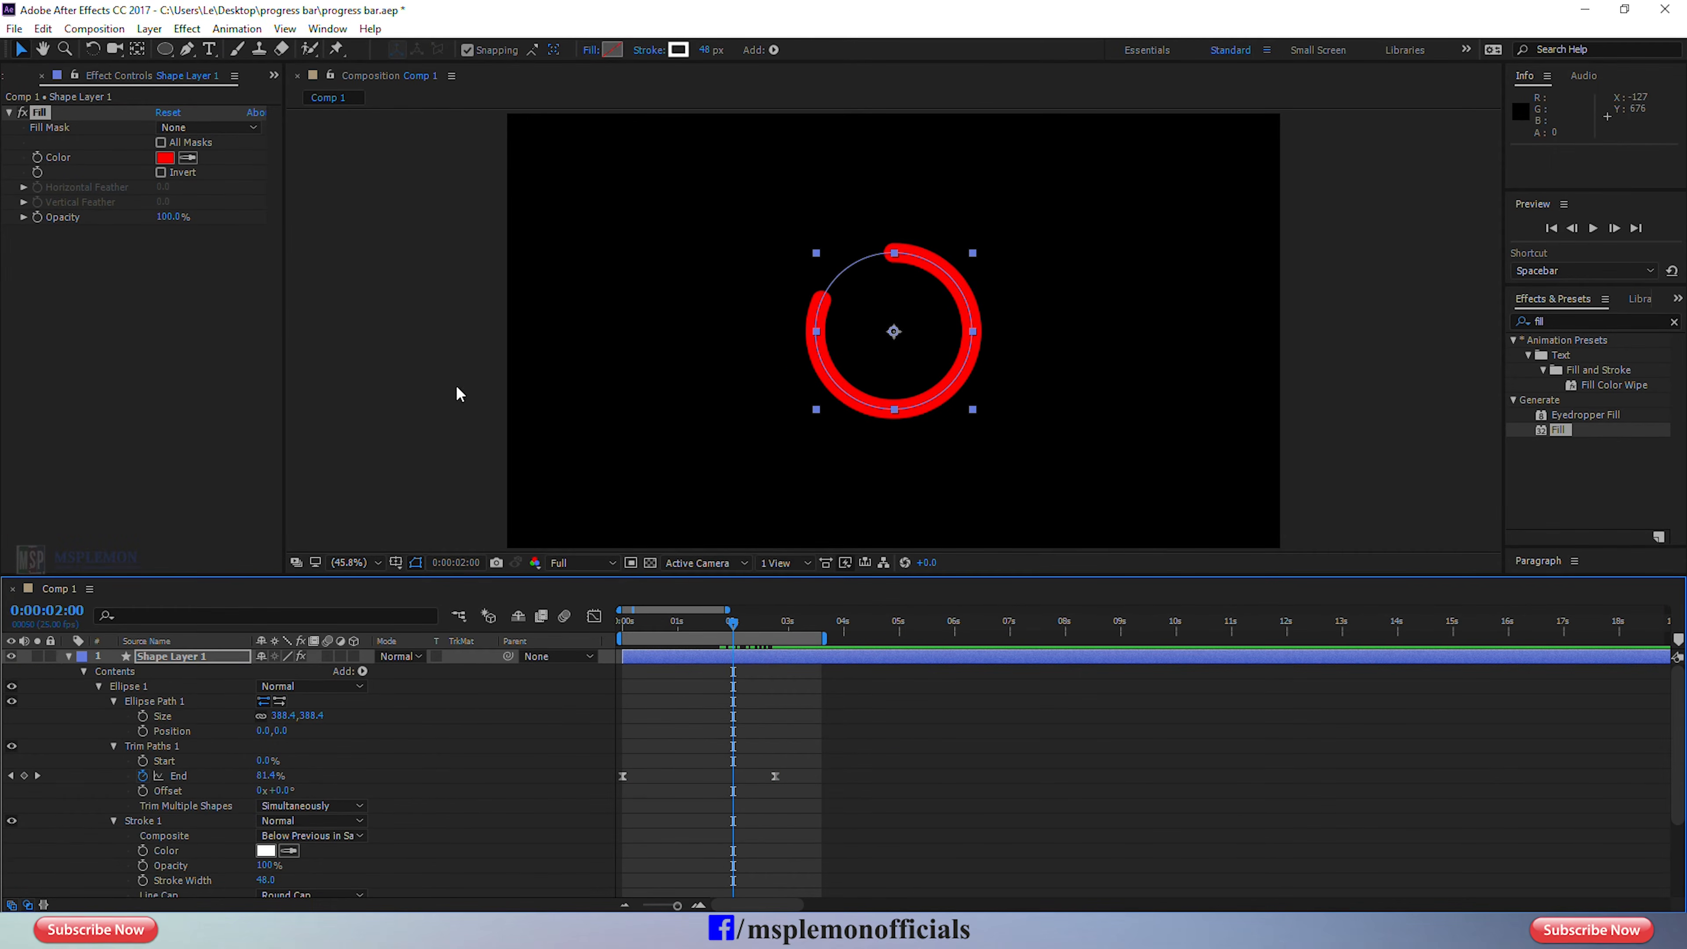
pyautogui.click(38, 160)
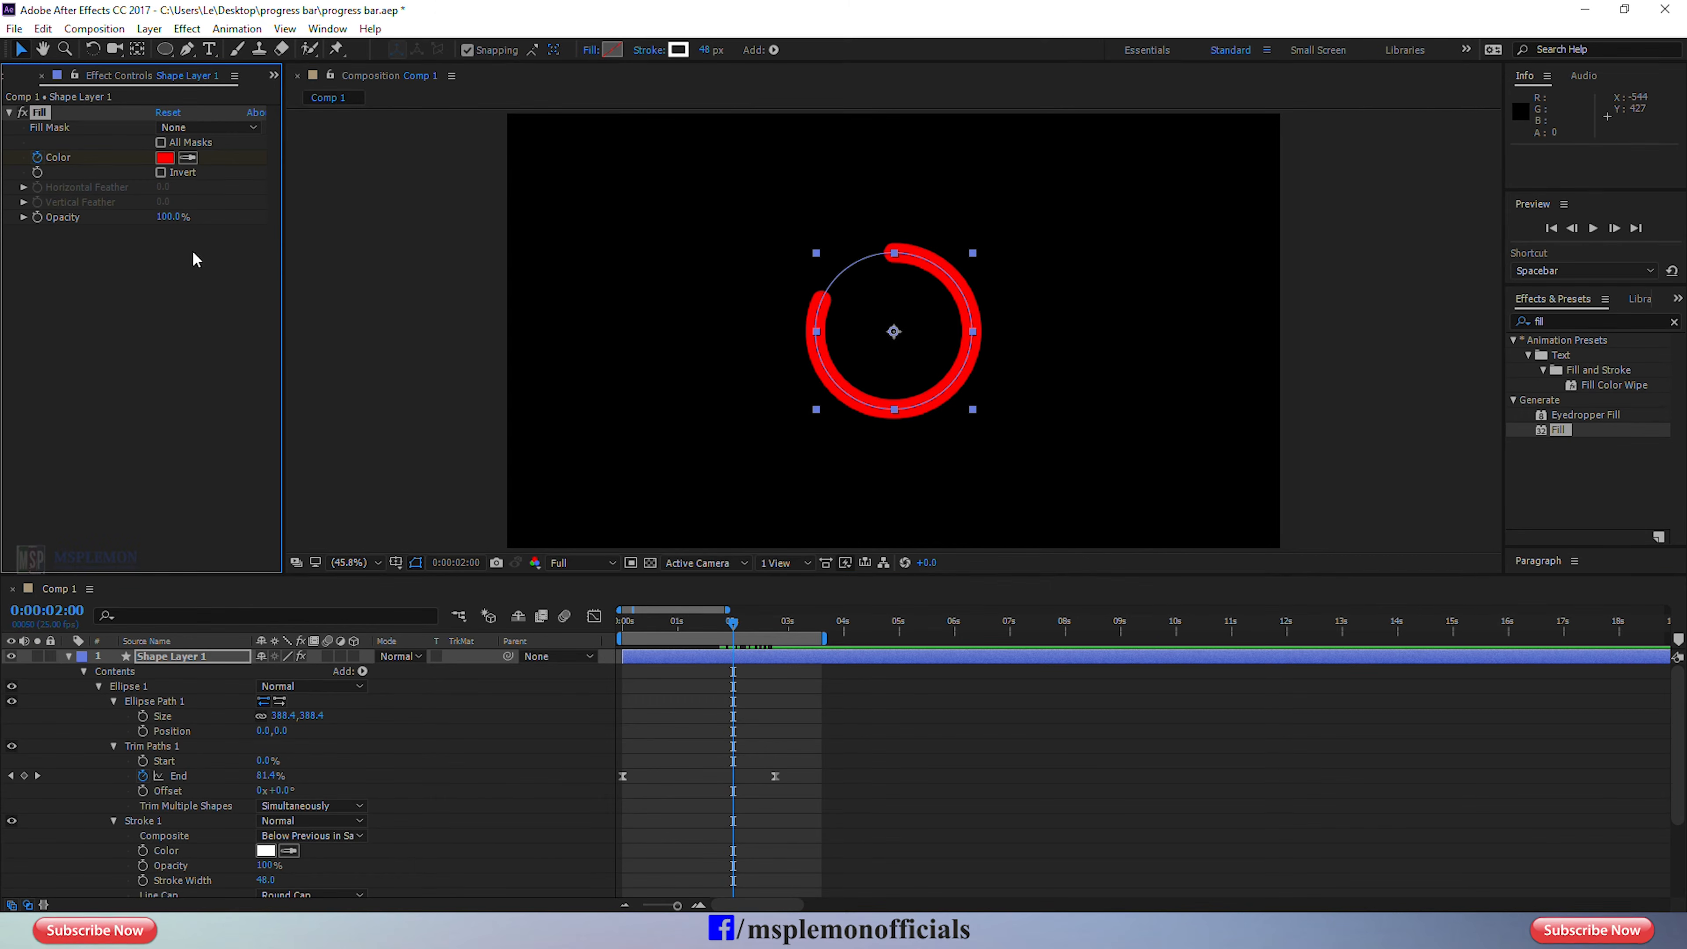
pyautogui.click(170, 159)
pyautogui.click(1437, 831)
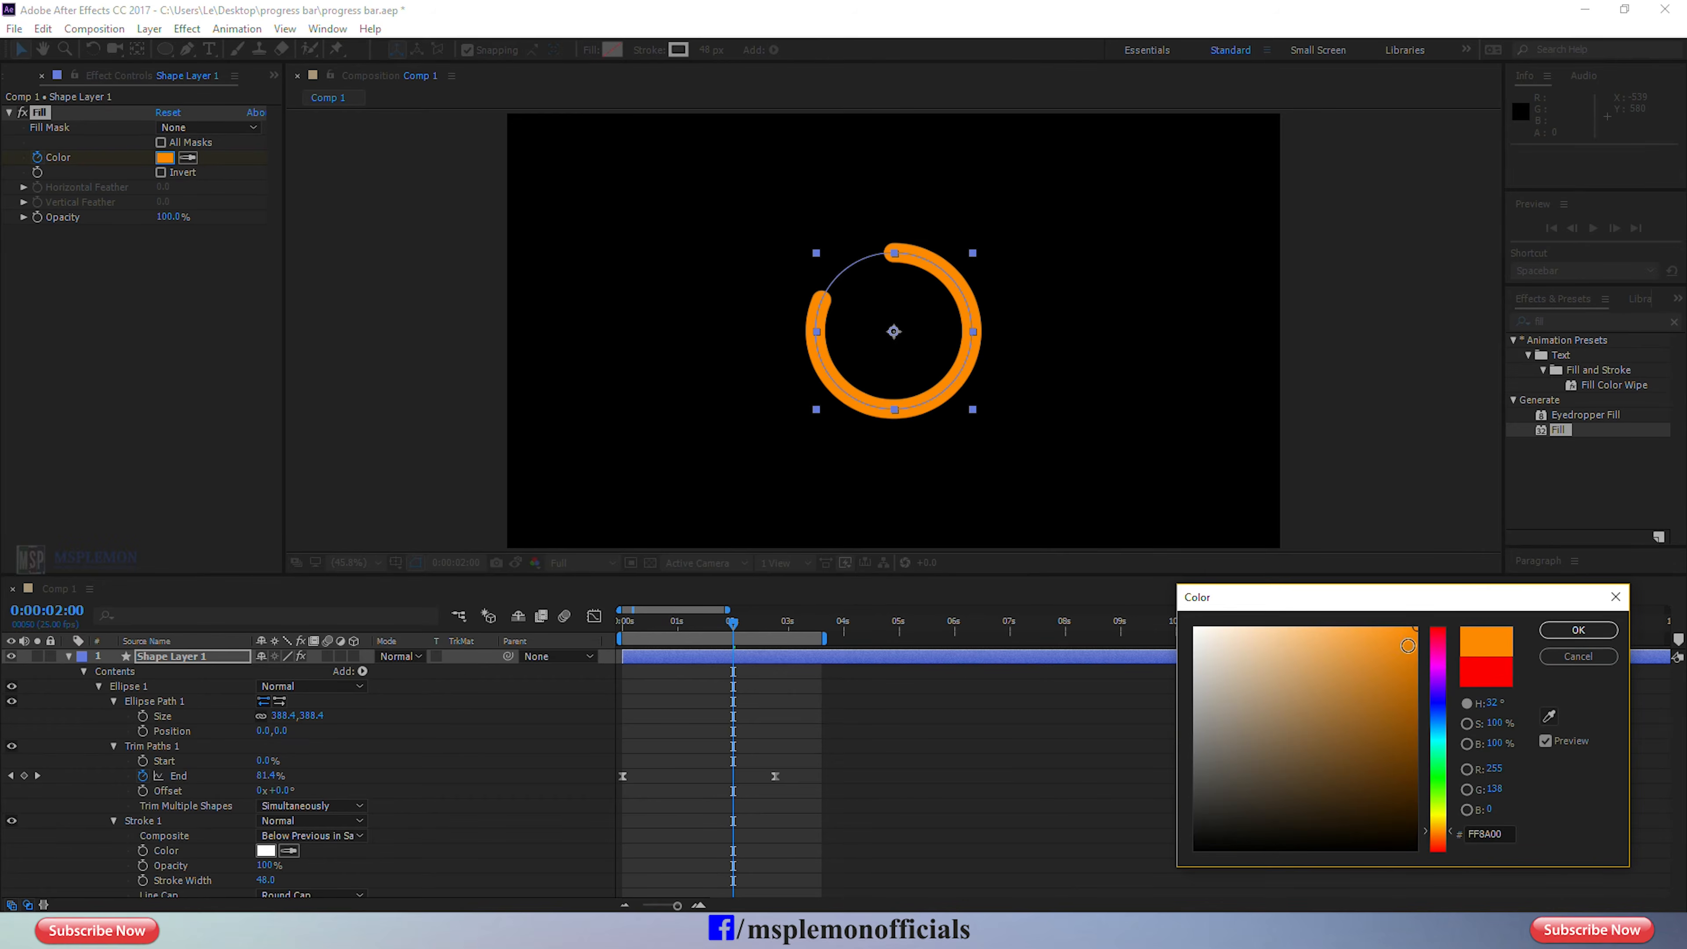
pyautogui.click(1572, 635)
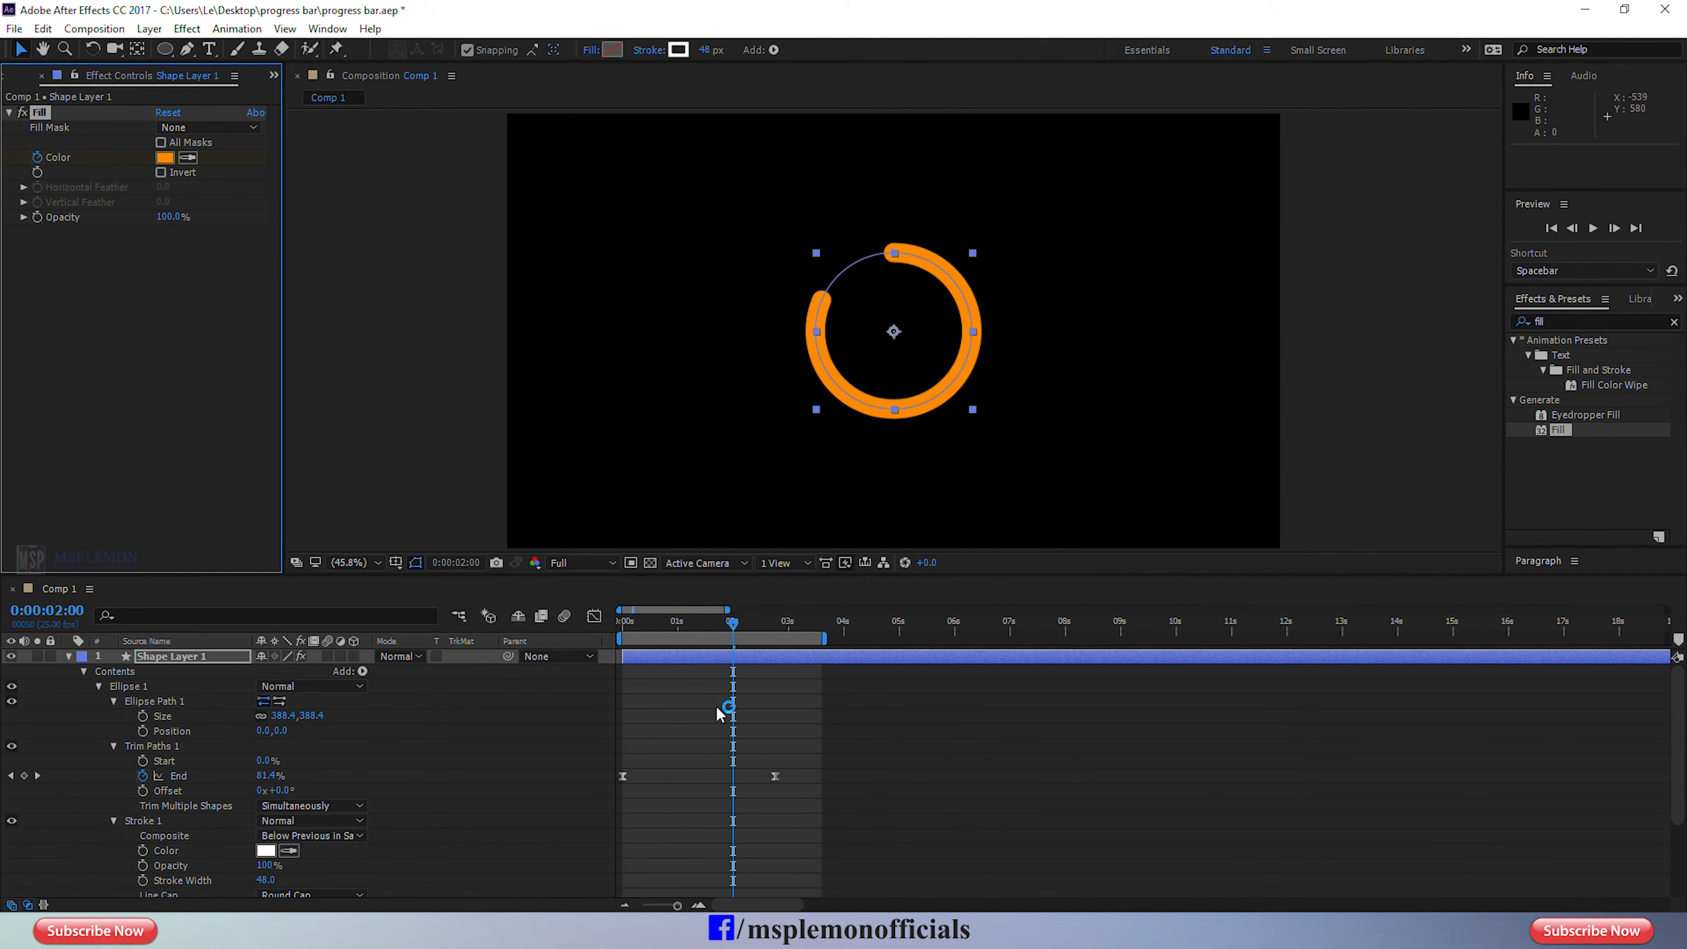
# Keyframe the Fill effect's Color as green 00FF72 at 0:00:03:02.
pyautogui.moveTo(734, 627); pyautogui.dragTo(794, 631)
pyautogui.click(164, 157)
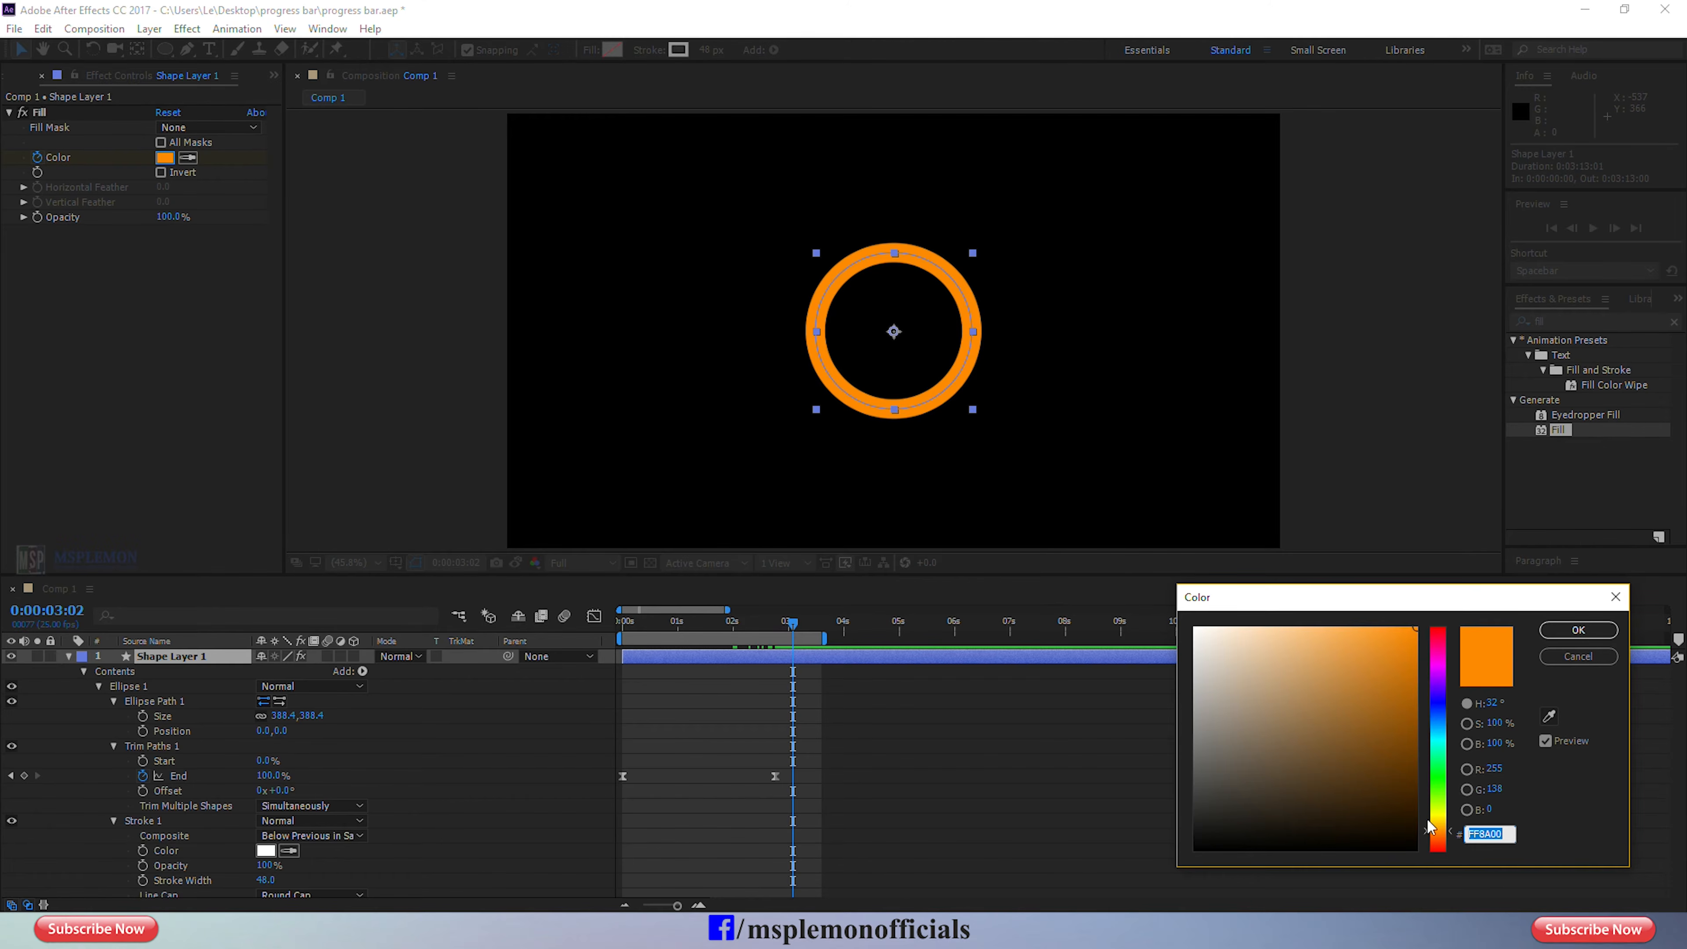
pyautogui.moveTo(1440, 823); pyautogui.dragTo(1440, 760)
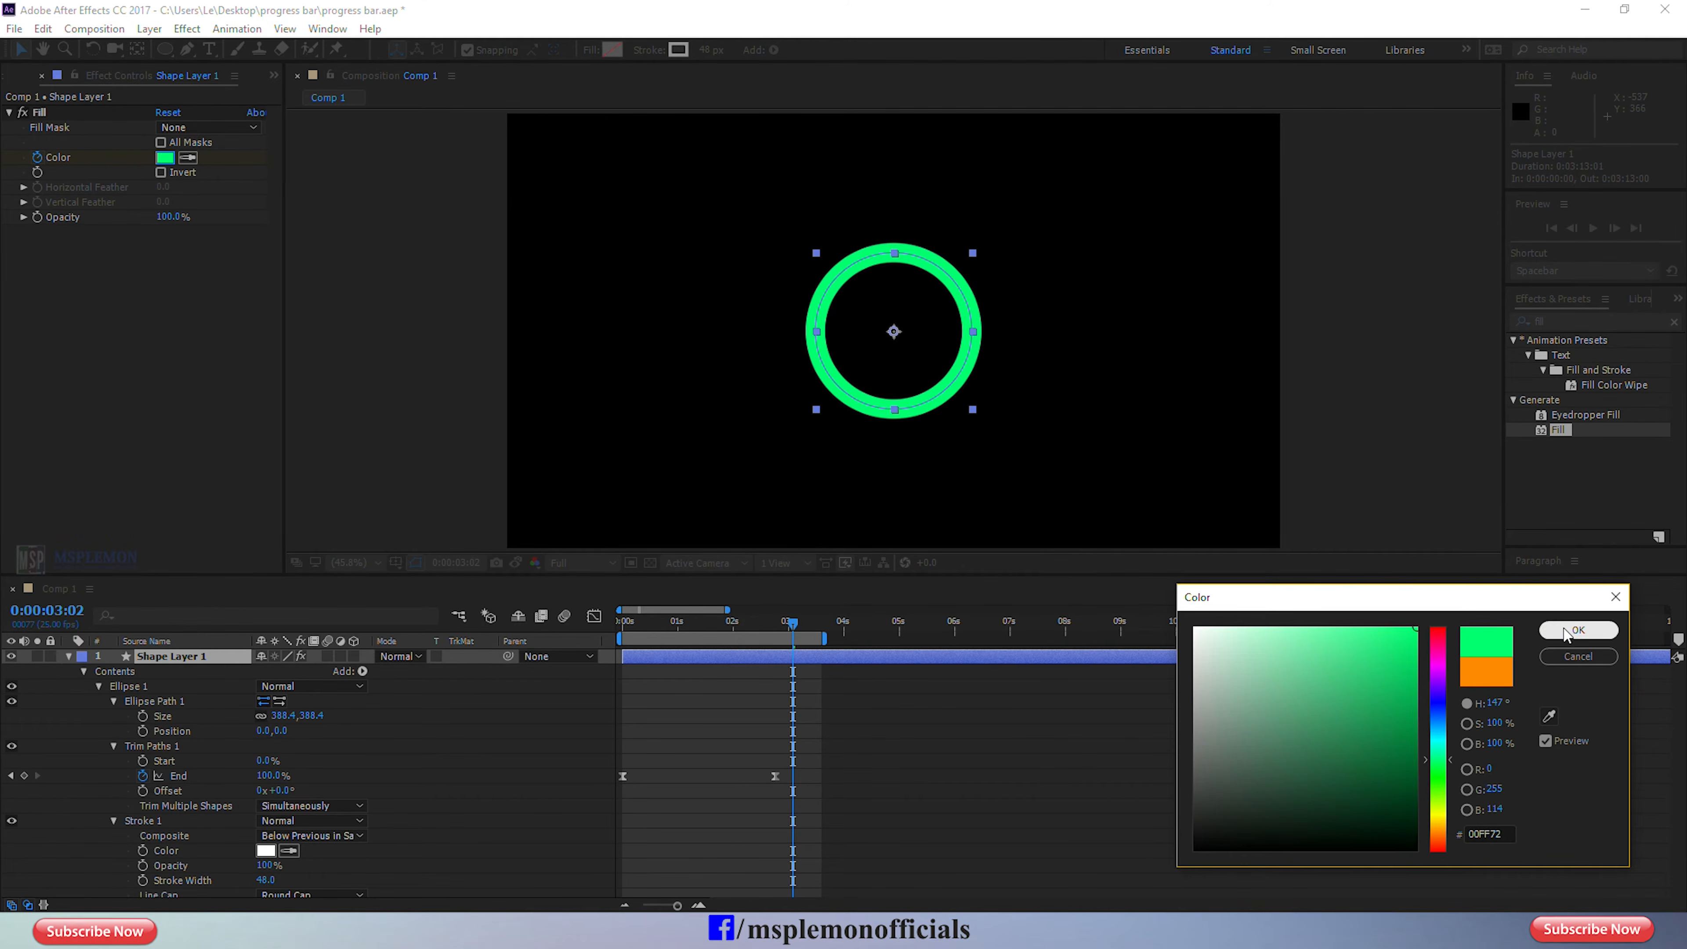
pyautogui.press('Return')
# Reveal the shape layer's keyframed properties and move the orange Color keyframe to 0:00:00:00 and the green one to 0:00:02:19.
pyautogui.click(811, 671)
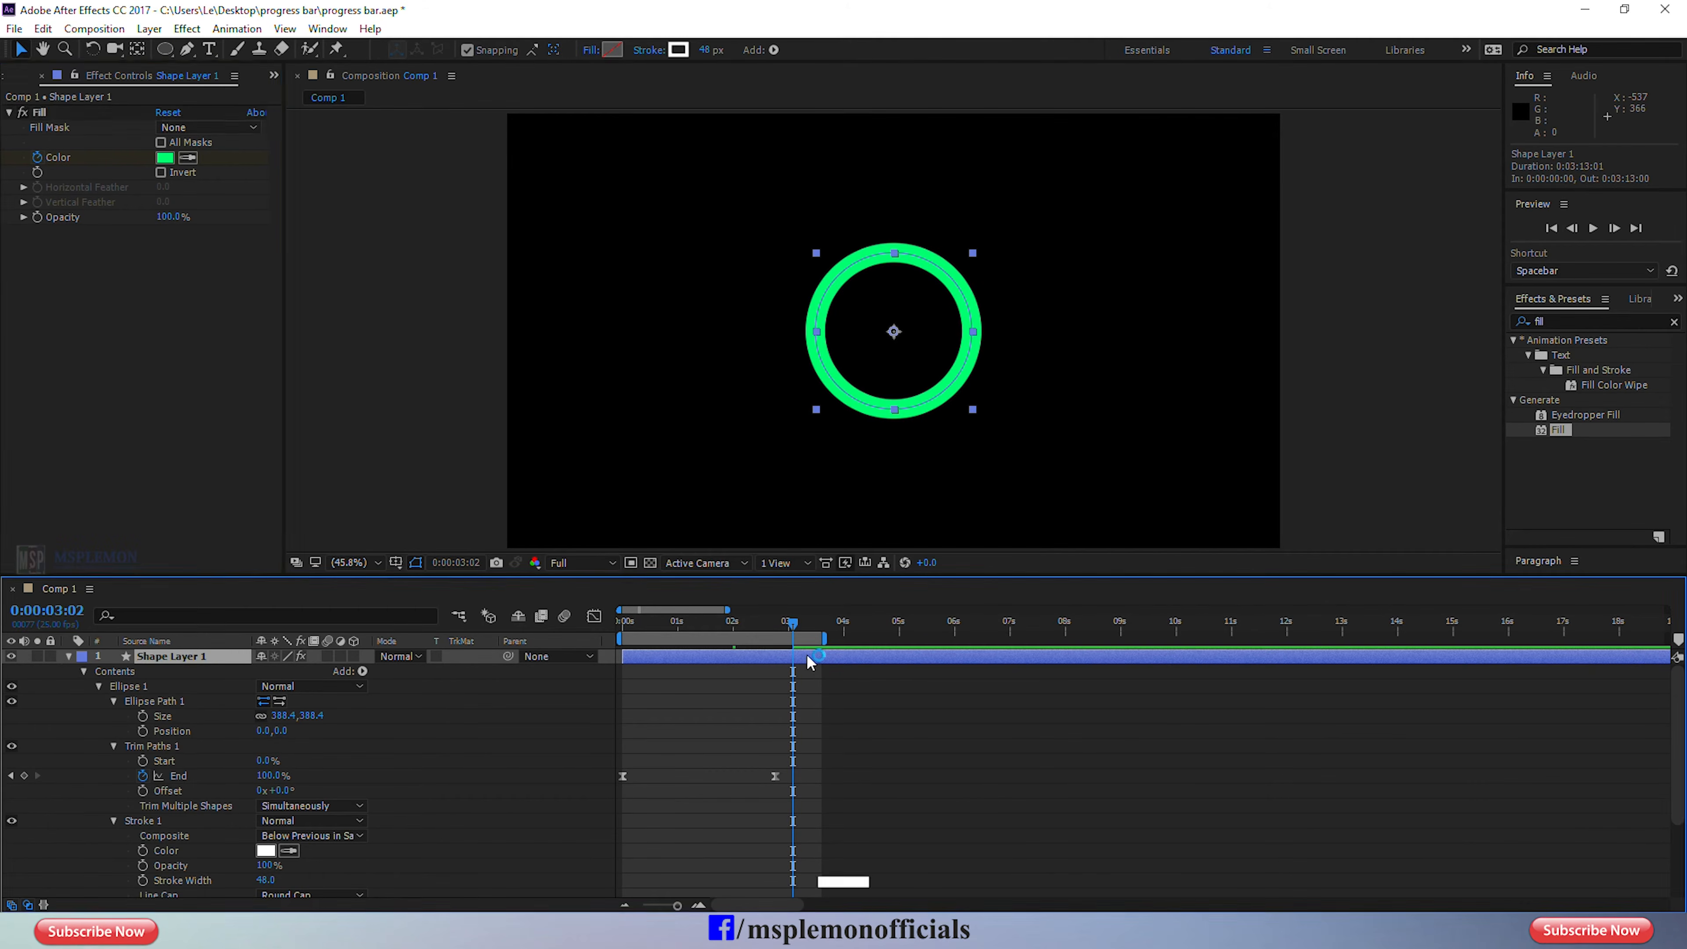
pyautogui.press('u')
pyautogui.moveTo(747, 627); pyautogui.dragTo(616, 638)
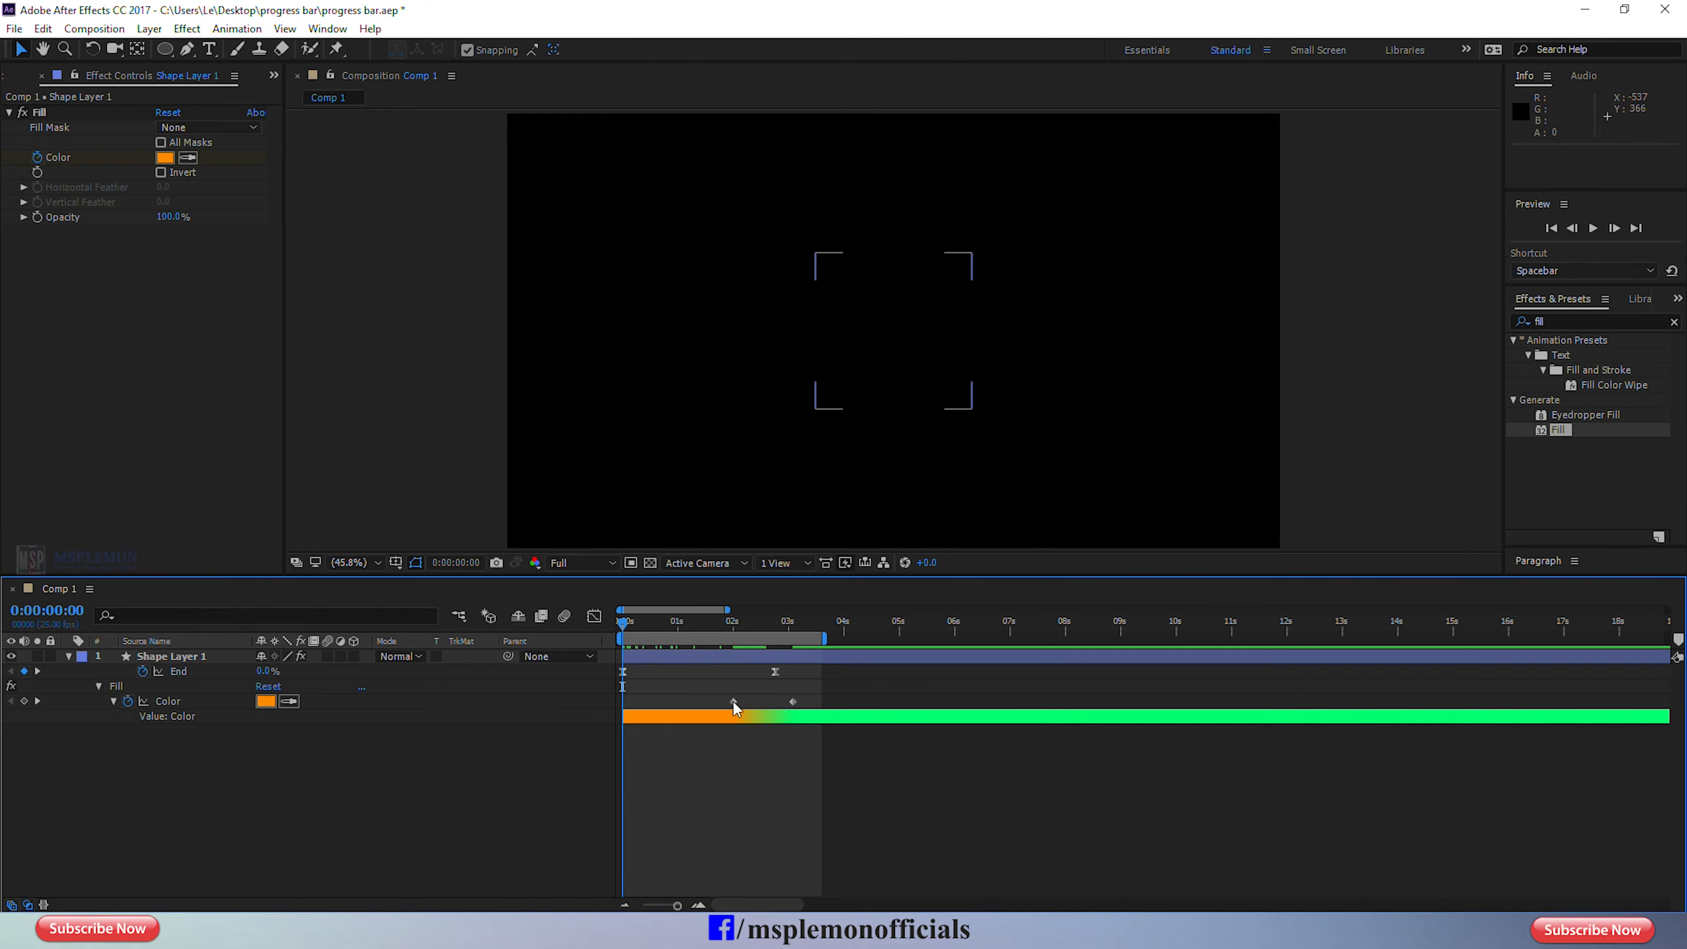
pyautogui.moveTo(732, 700); pyautogui.dragTo(624, 715)
pyautogui.press('k')
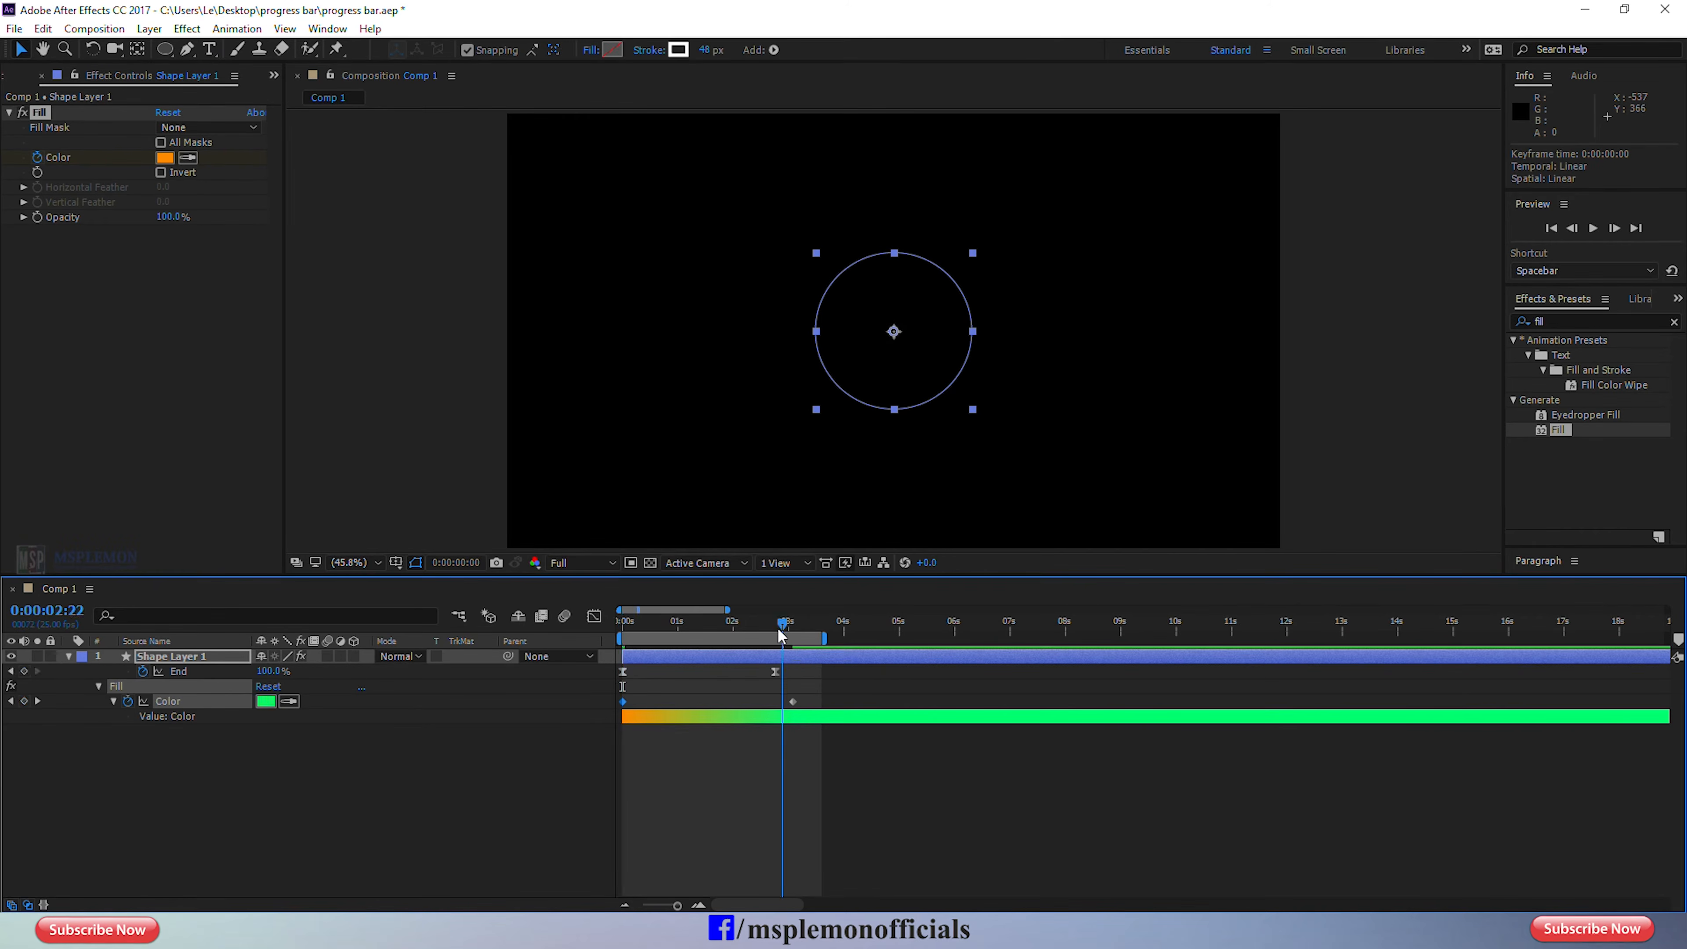
pyautogui.moveTo(795, 707); pyautogui.dragTo(775, 702)
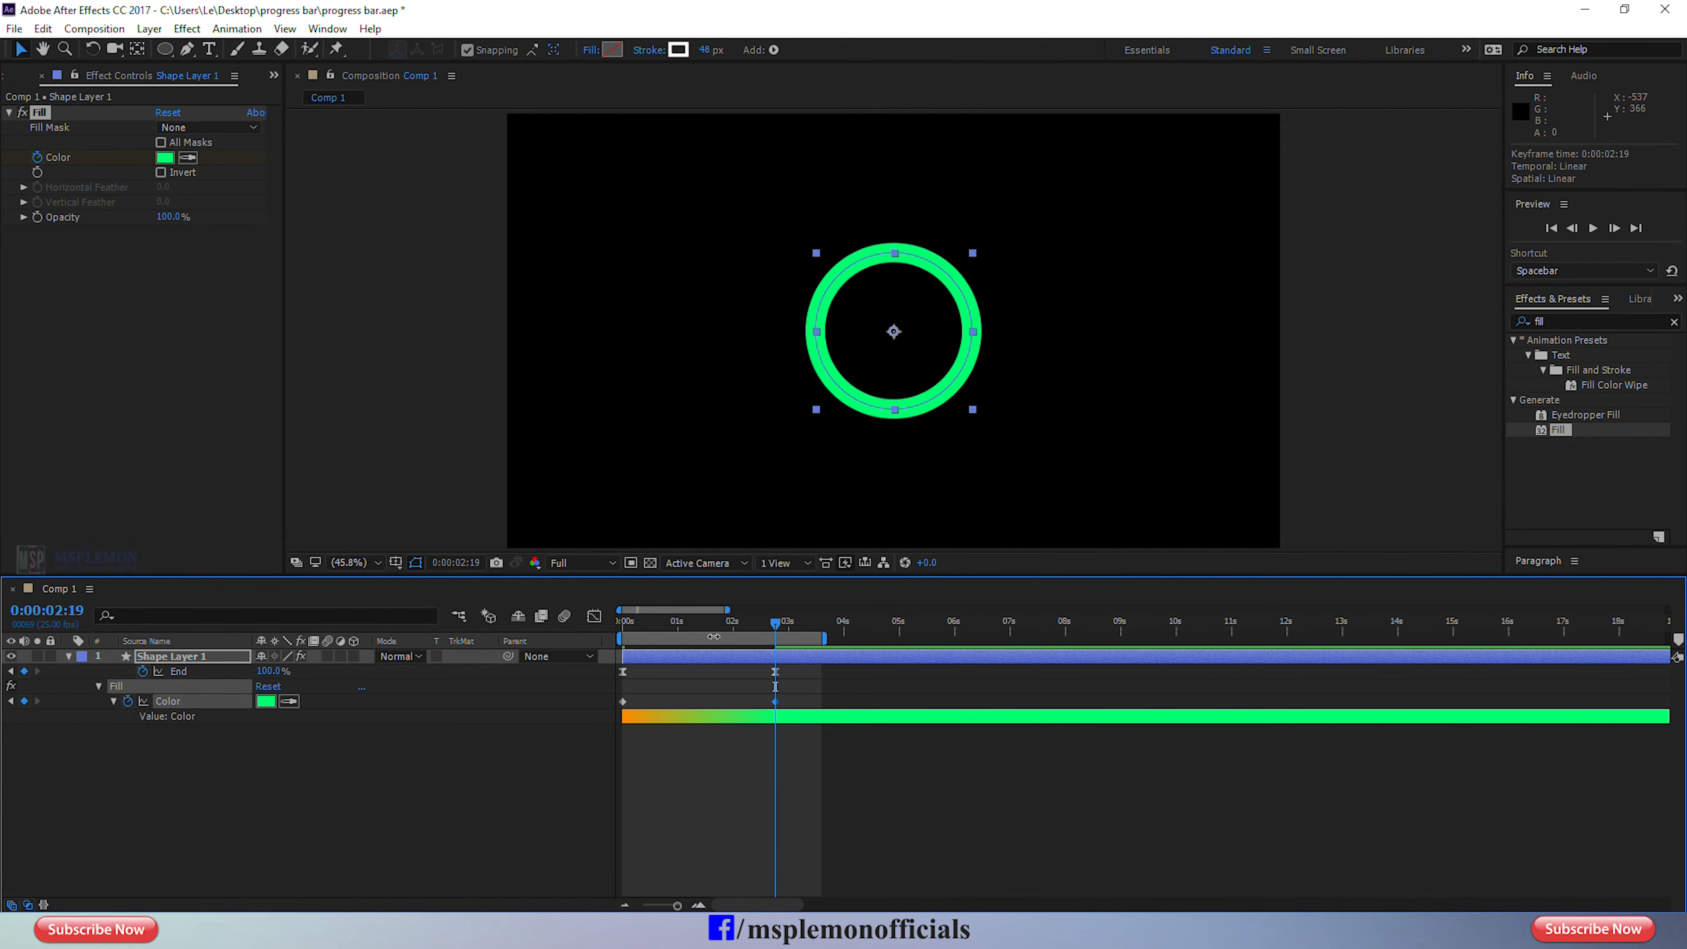
# Preview the ring's drawing and colour change from the first frame.
pyautogui.moveTo(688, 631); pyautogui.dragTo(622, 631)
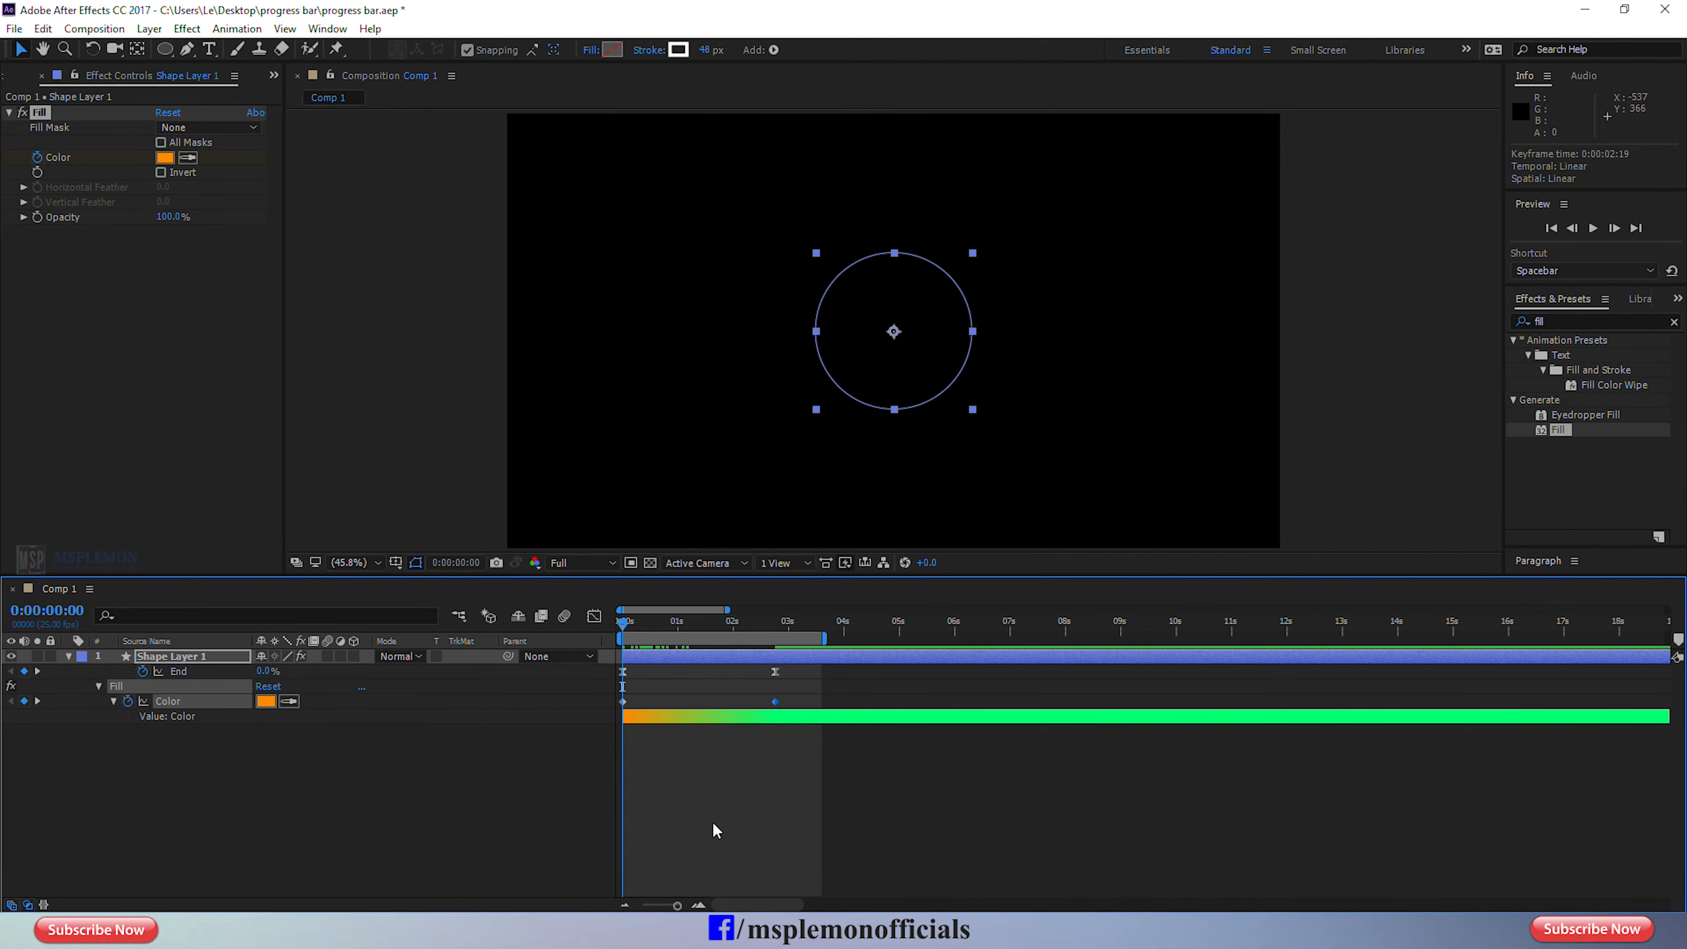
pyautogui.click(665, 654)
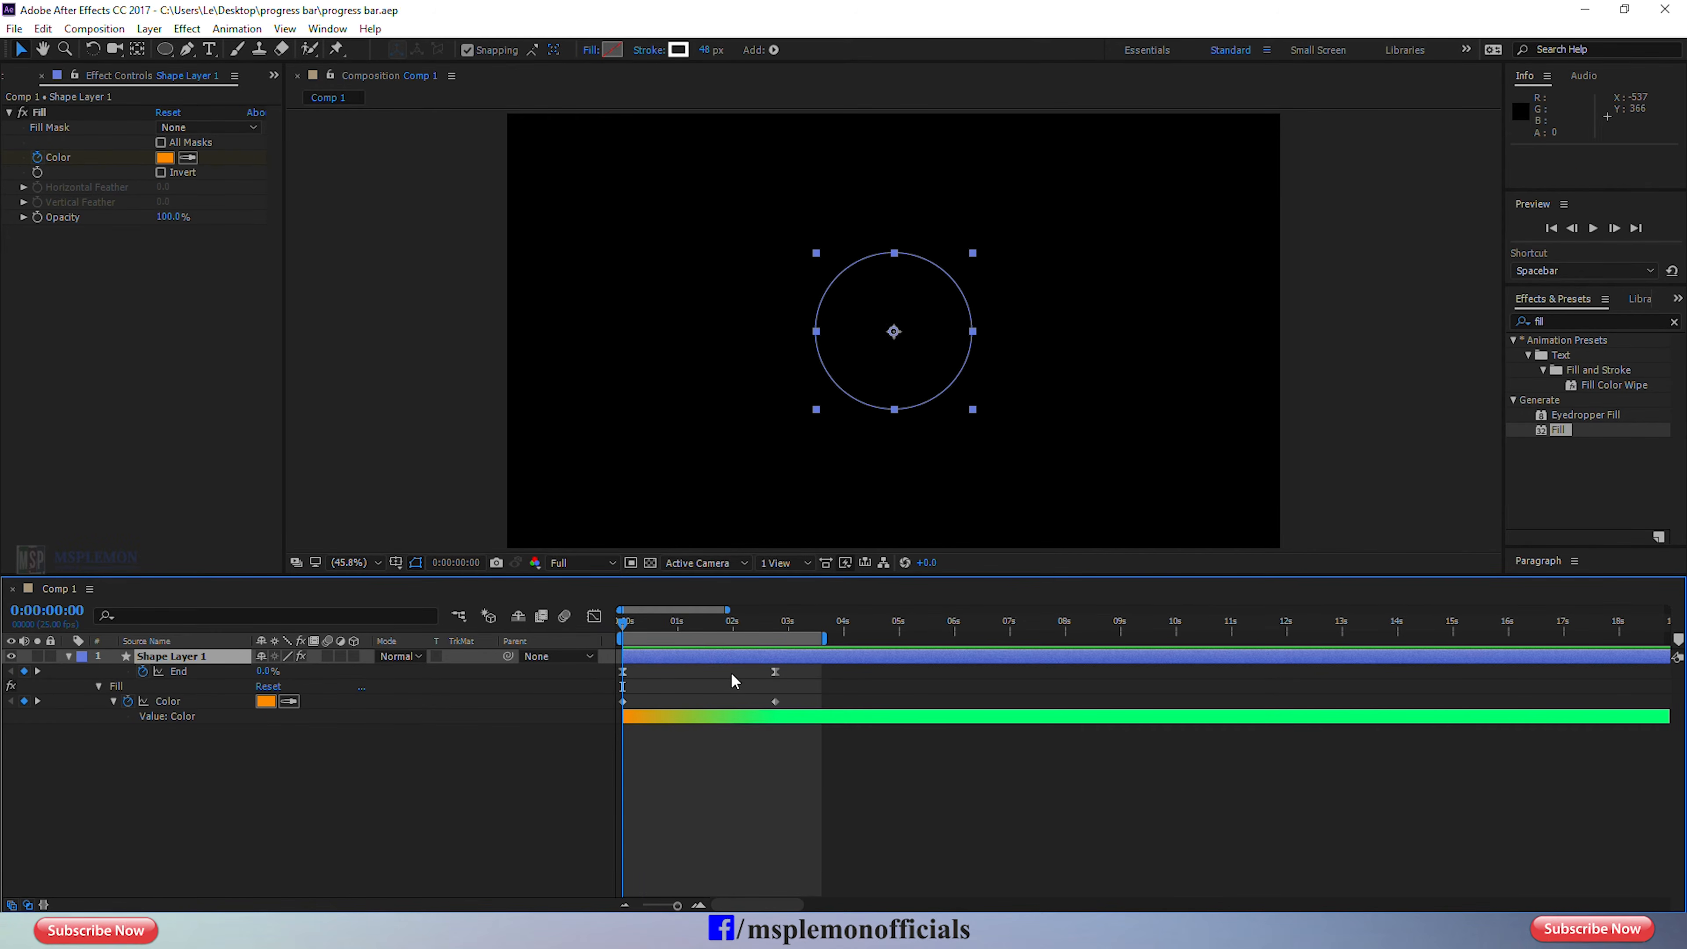
pyautogui.press('space')
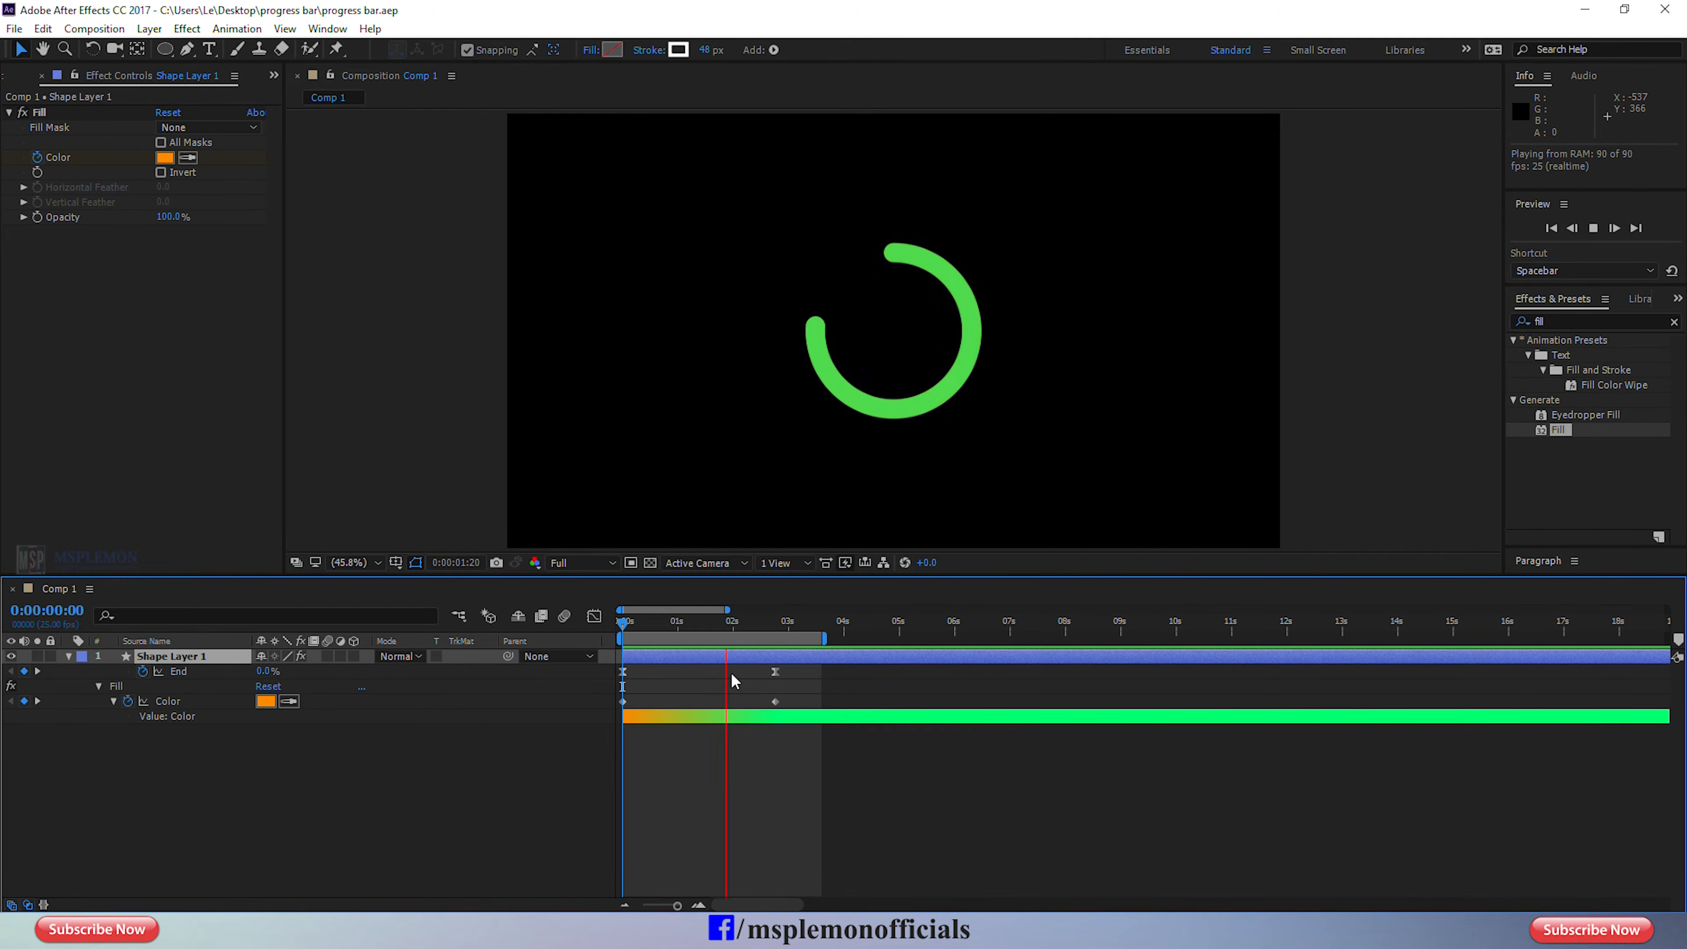
pyautogui.press('space')
pyautogui.click(782, 826)
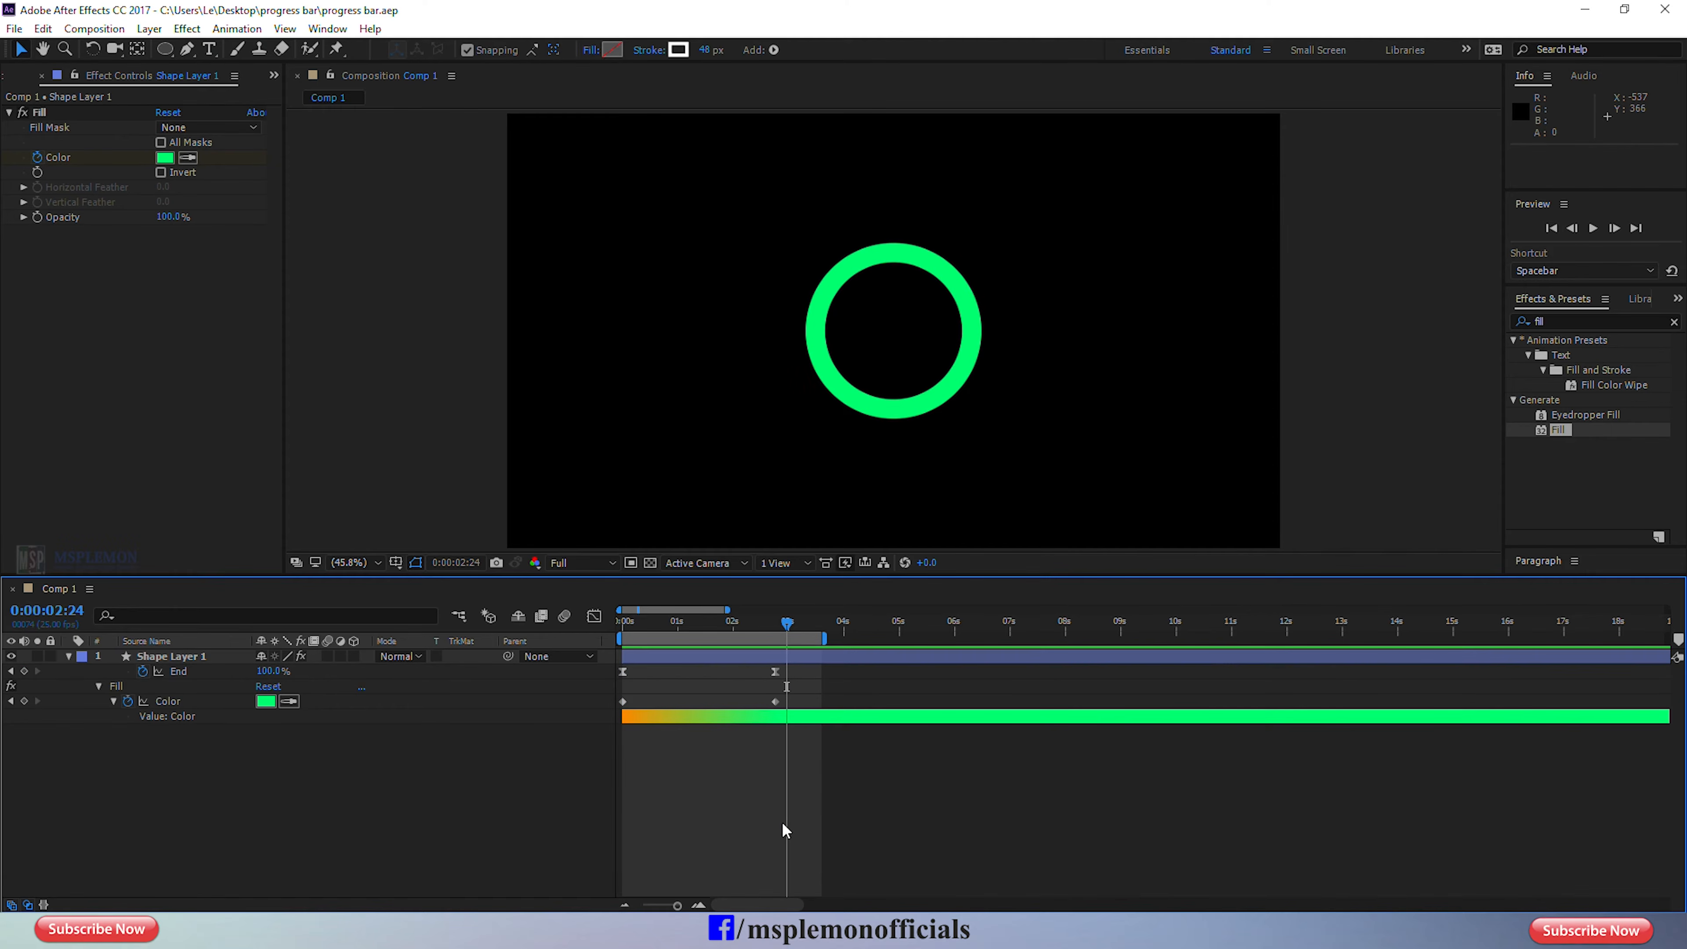
# Add a text layer reading "0" inside the ring and set its font size to 70 px.
pyautogui.click(210, 49)
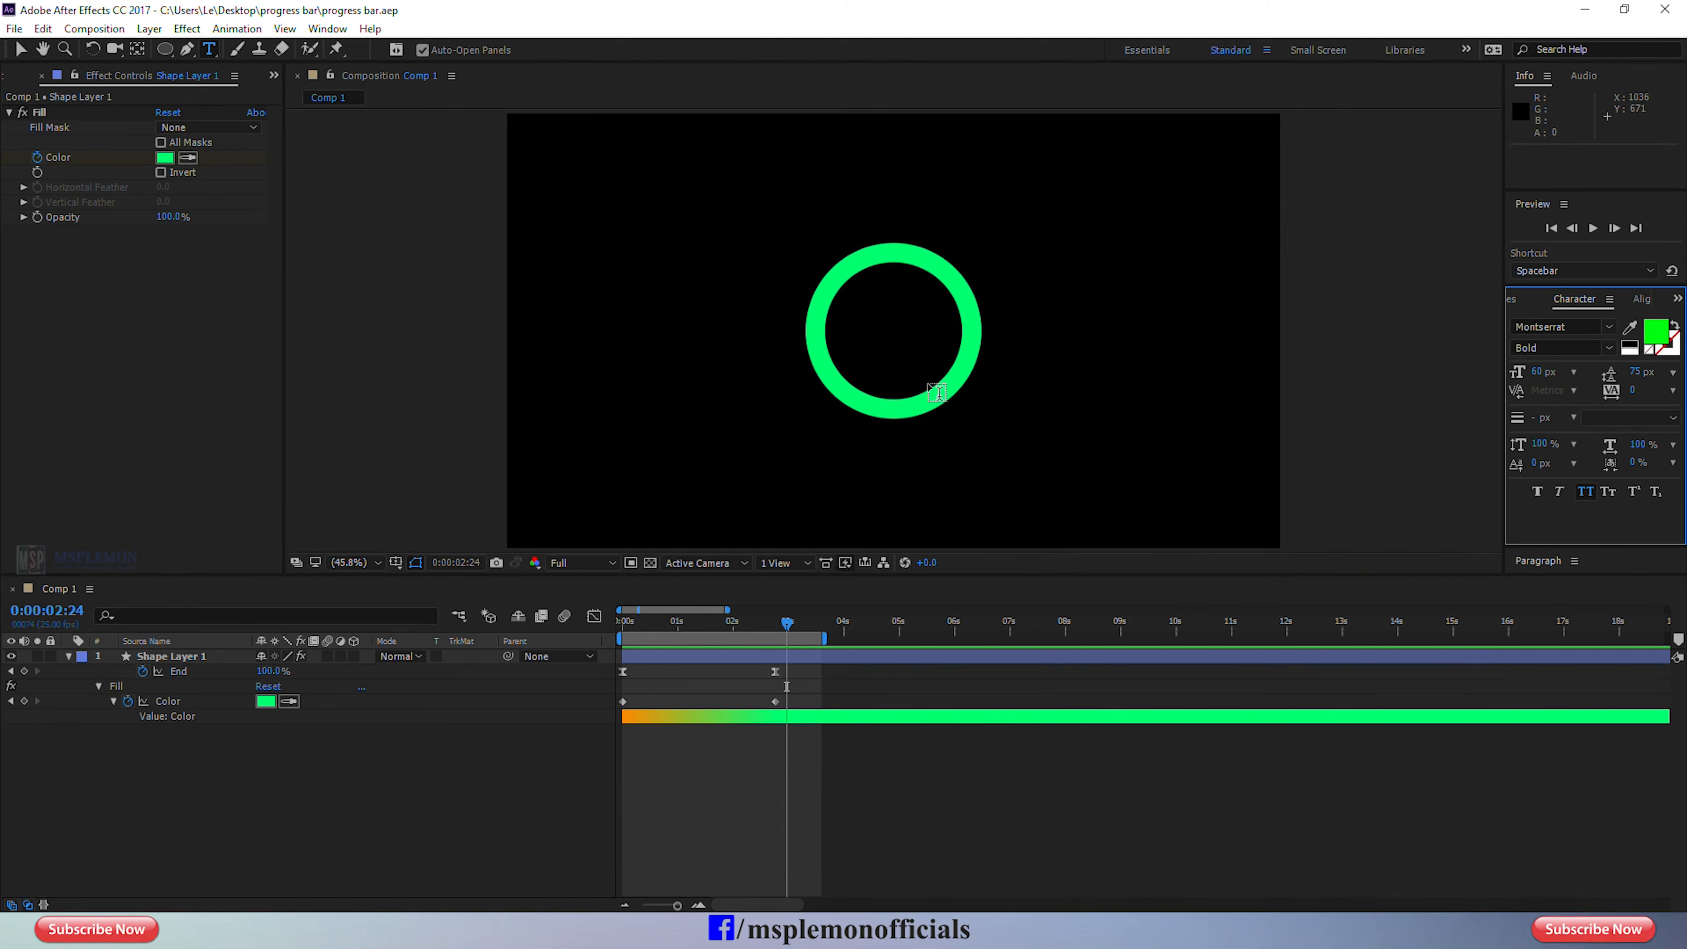
pyautogui.click(867, 327)
pyautogui.write('0')
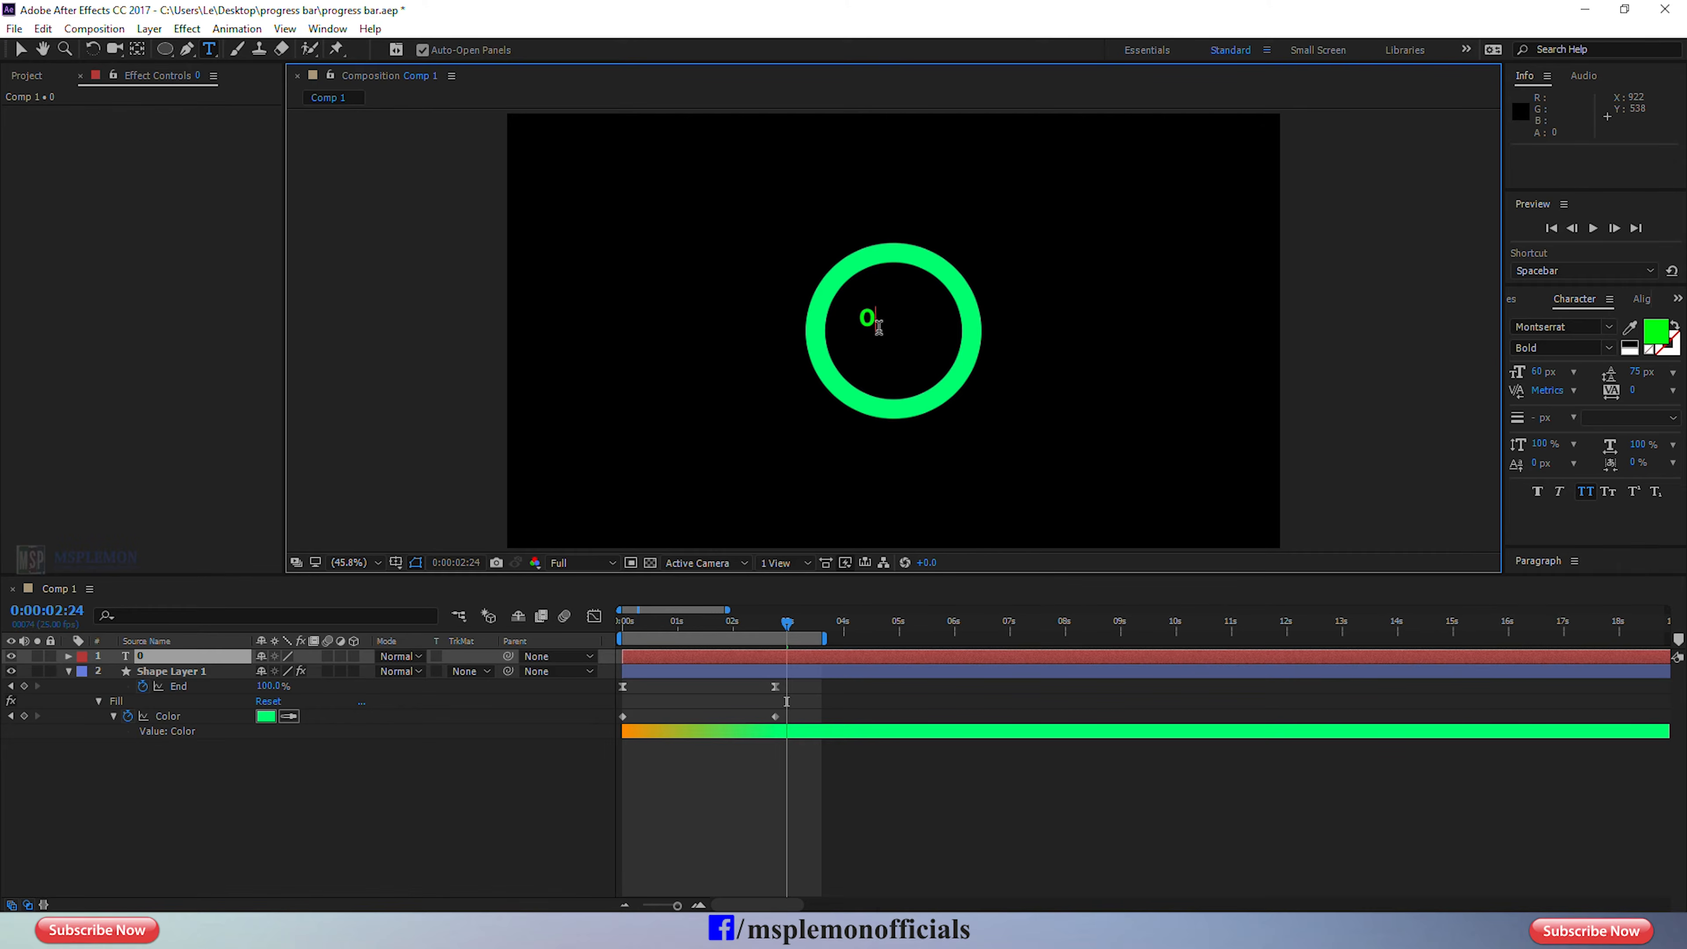
pyautogui.hotkey('ctrl', 'a')
pyautogui.click(1539, 375)
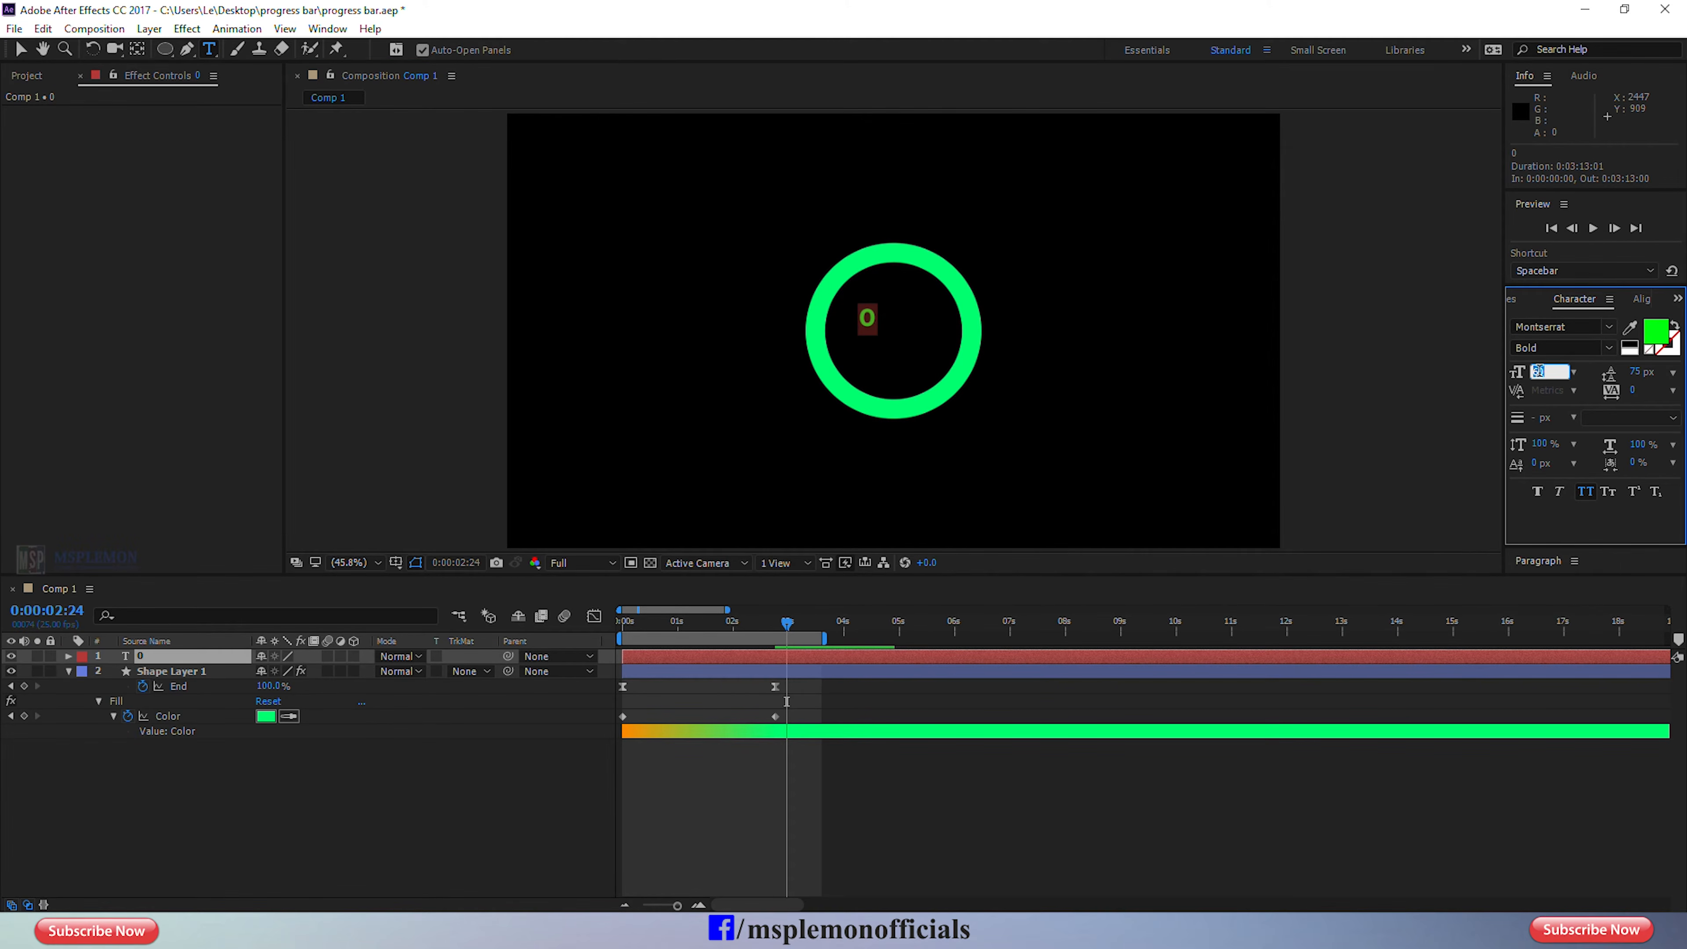
pyautogui.press('Return')
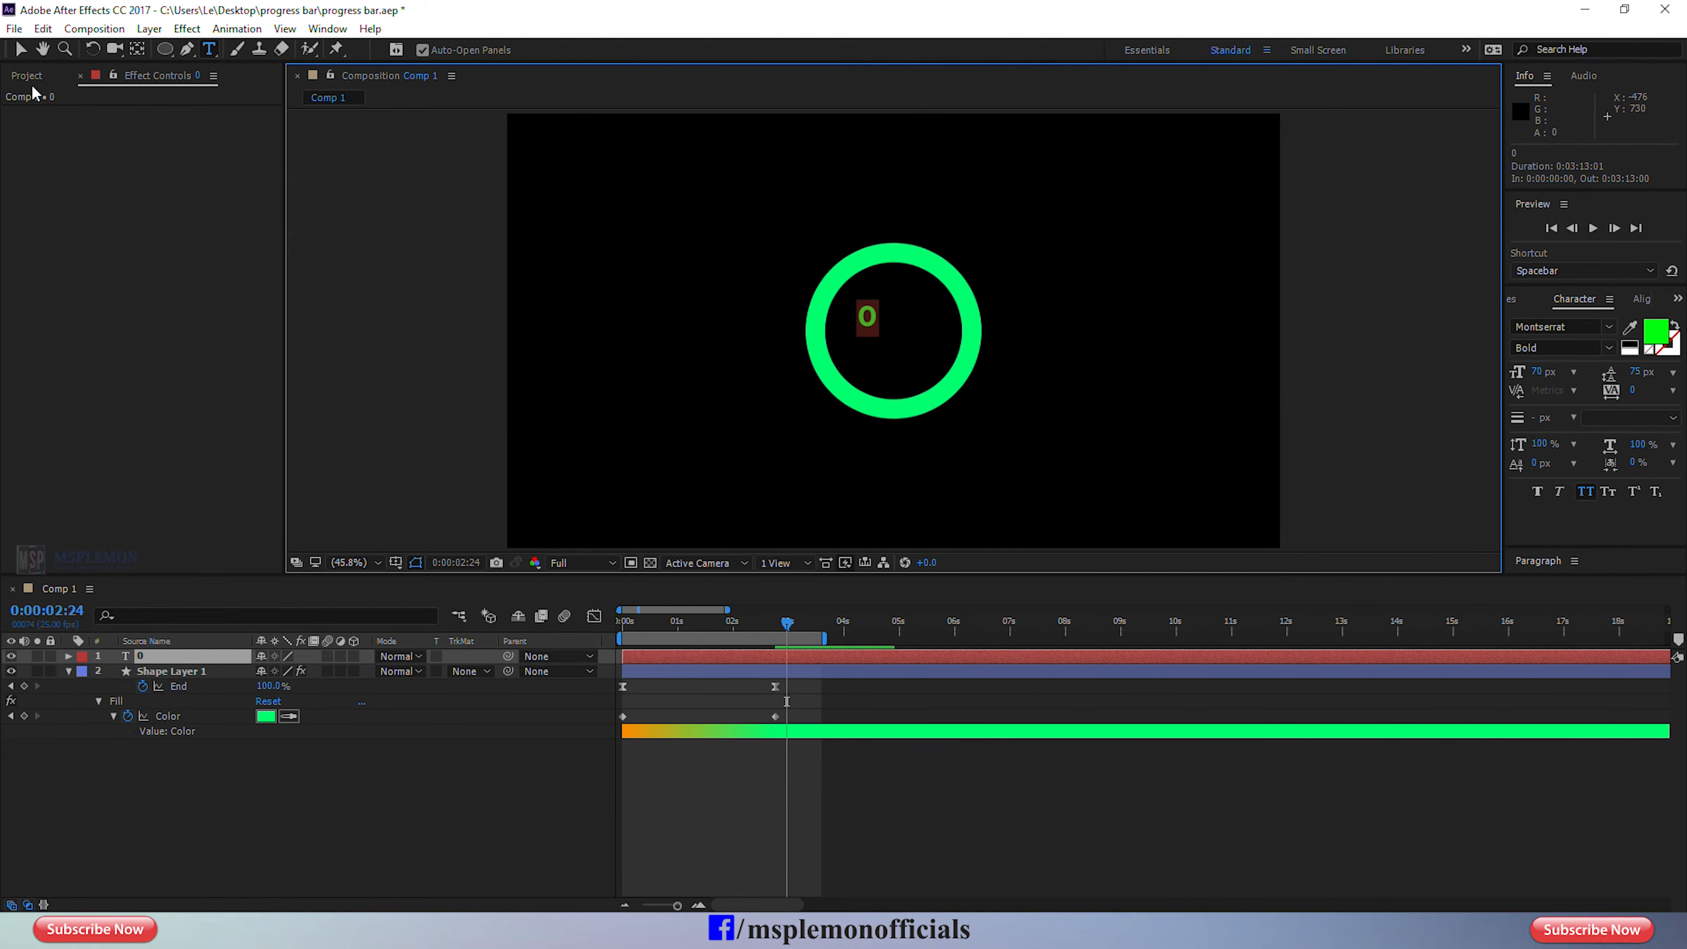
# Center the "0" text layer horizontally and vertically in the composition.
pyautogui.click(20, 49)
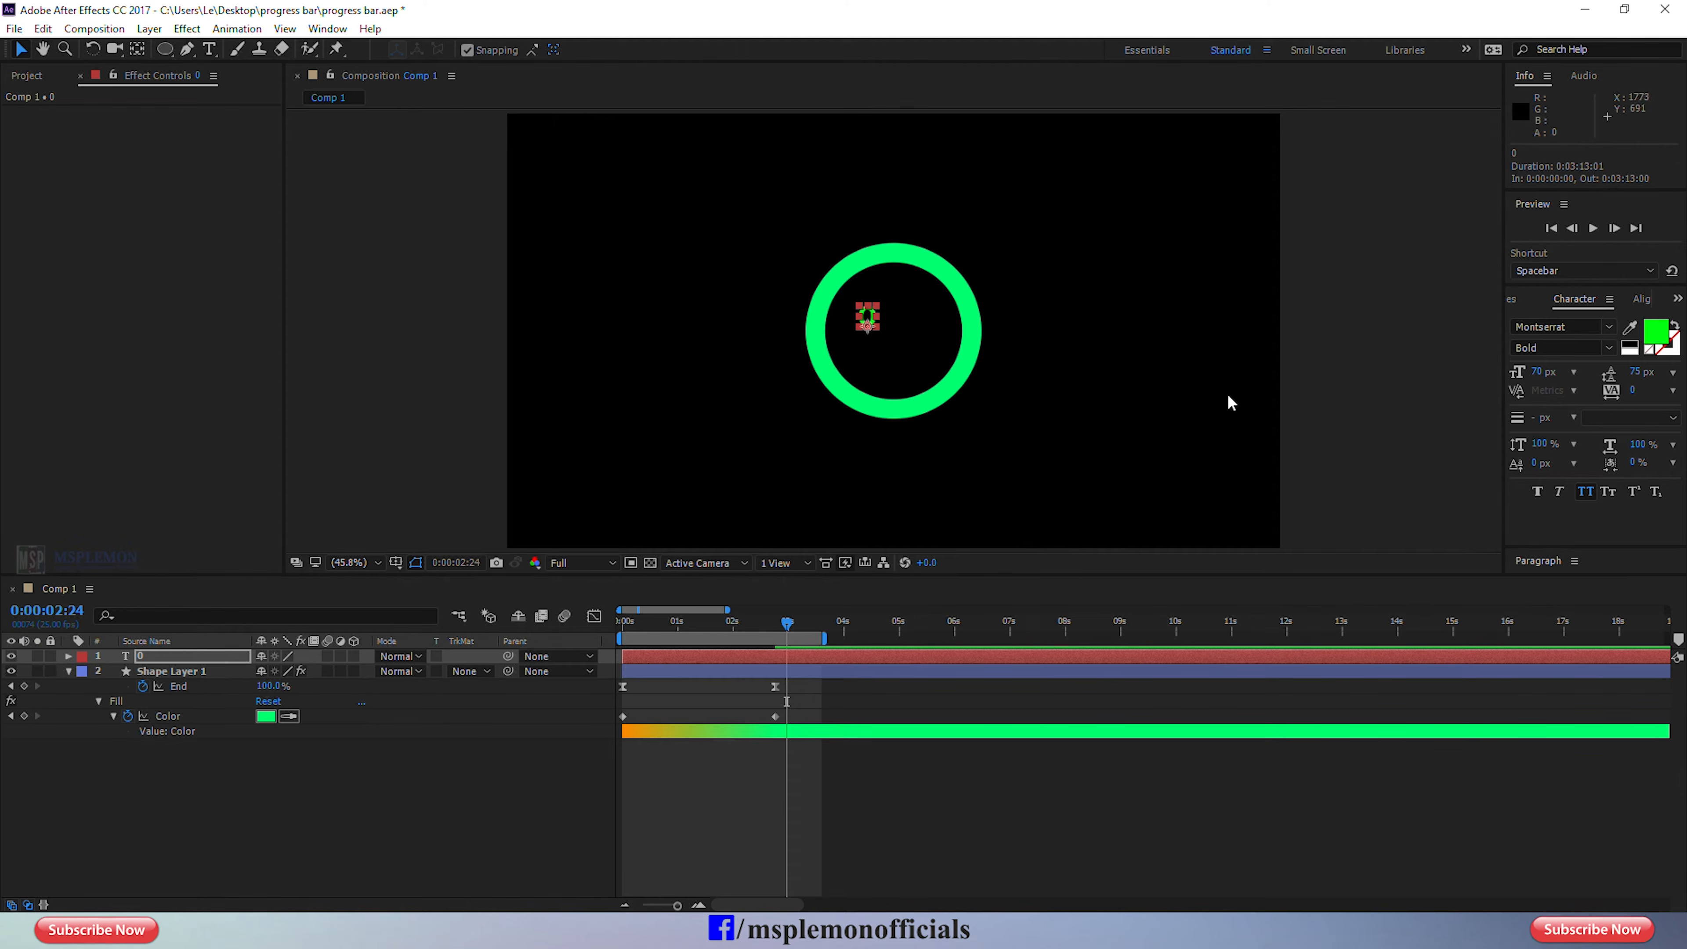
pyautogui.click(1641, 300)
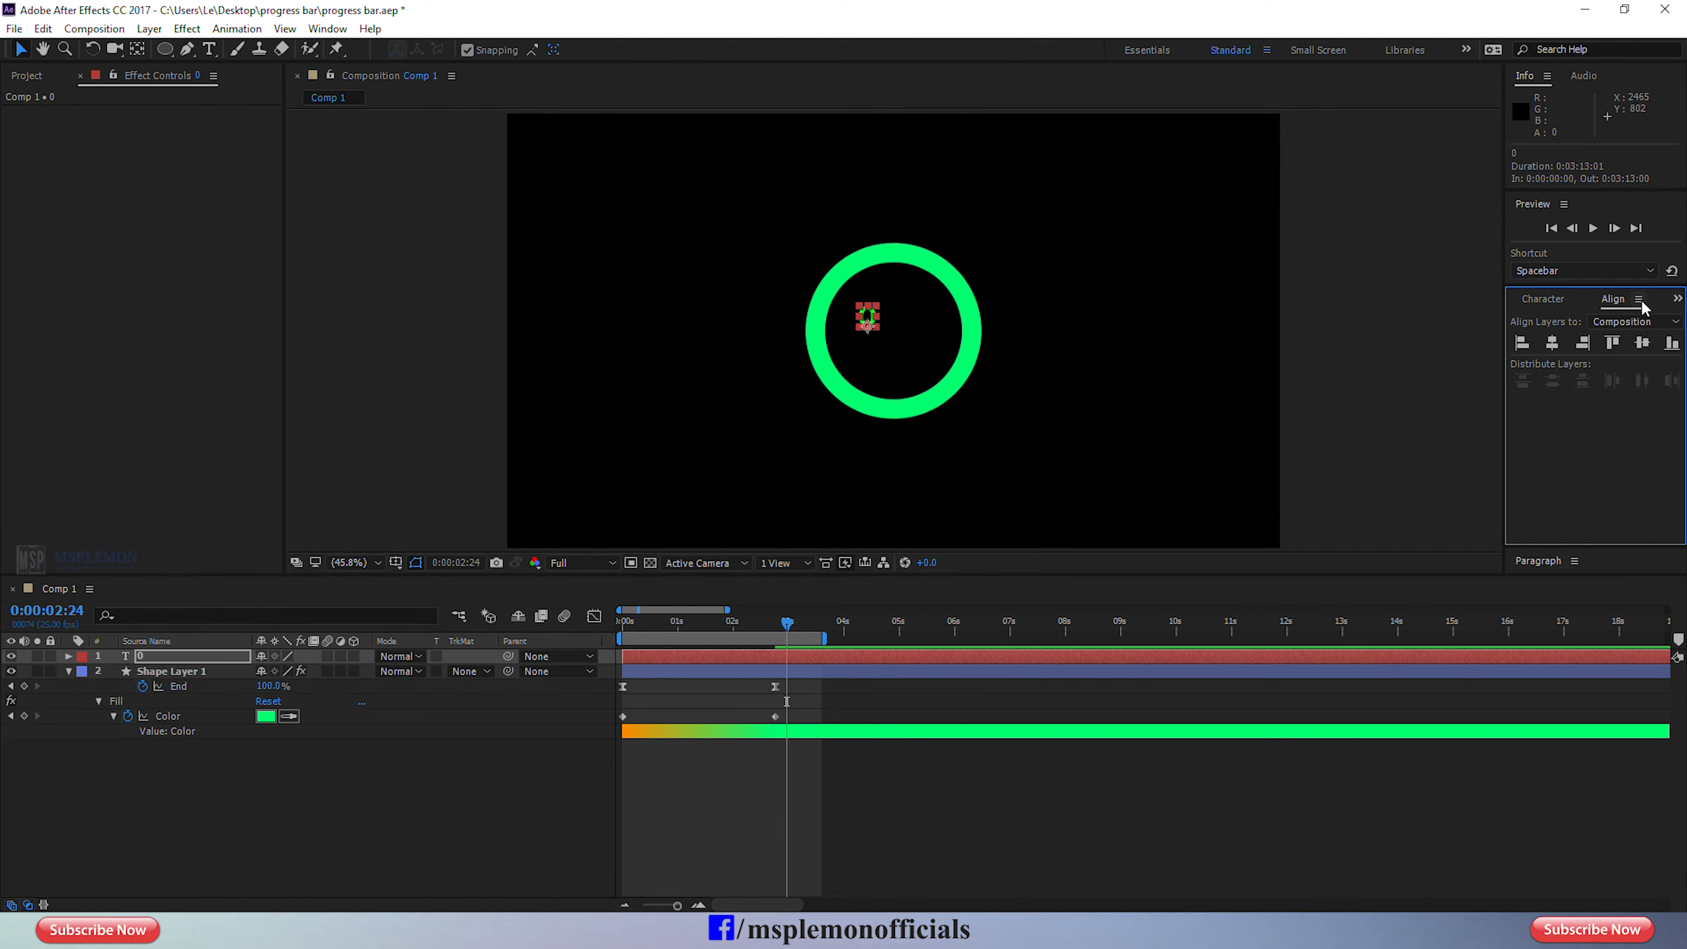
pyautogui.click(1555, 347)
pyautogui.click(1640, 346)
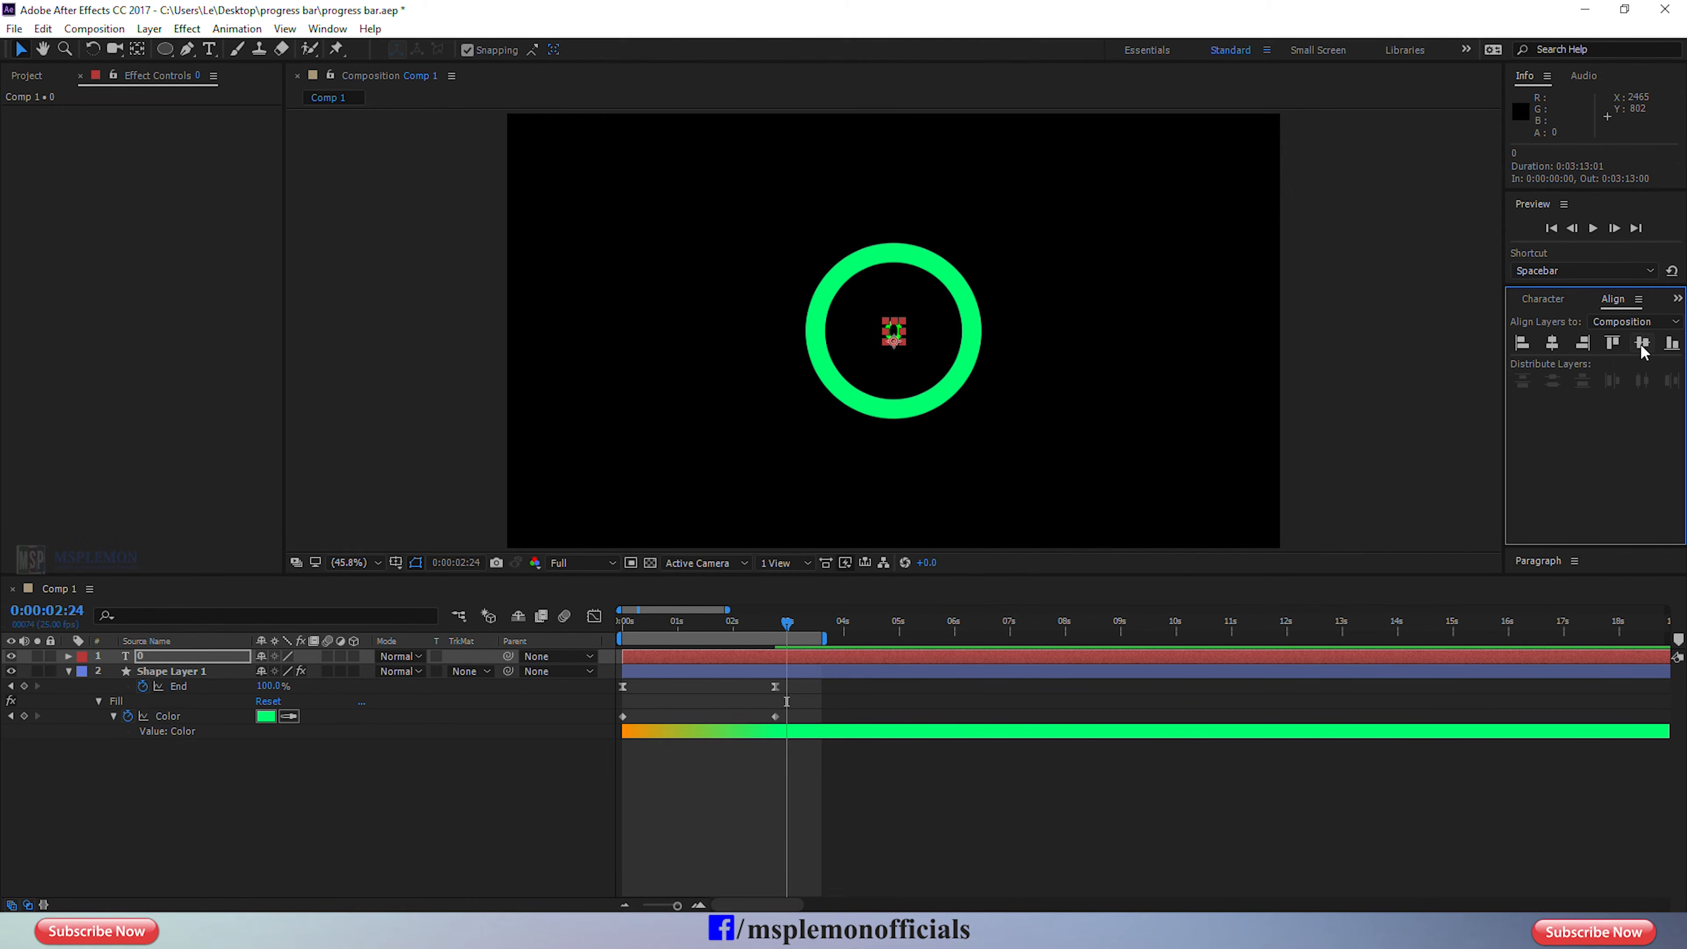
# Apply a Slider Control expression effect to the "0" text layer.
pyautogui.click(866, 794)
pyautogui.click(795, 657)
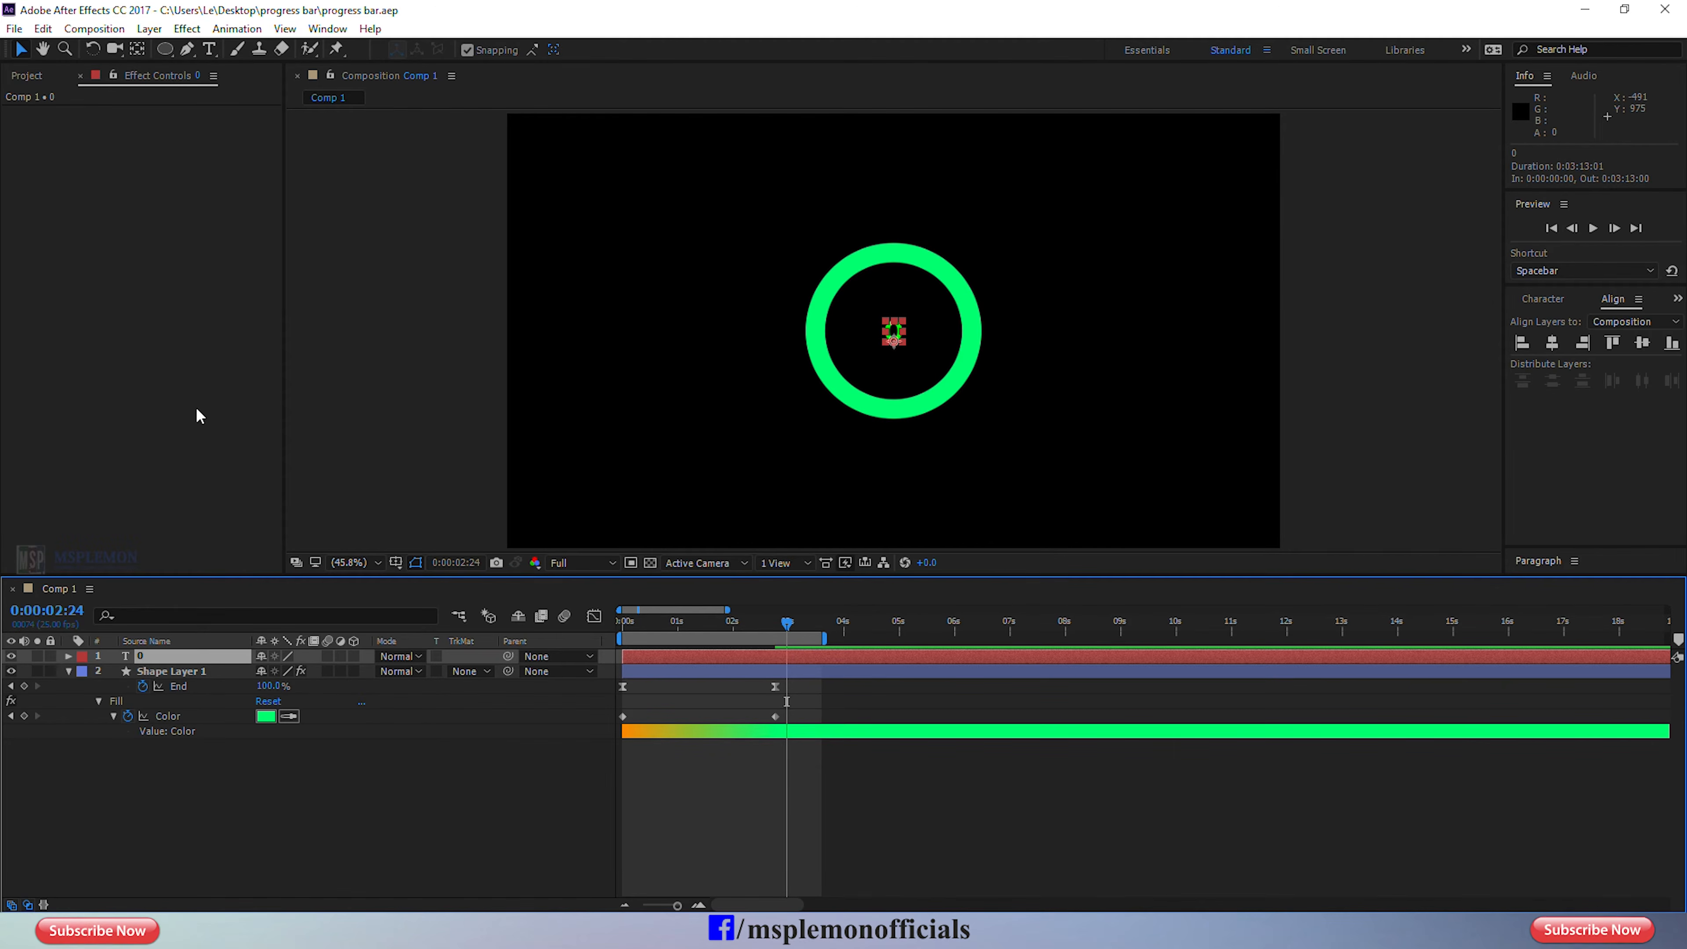
pyautogui.click(172, 333)
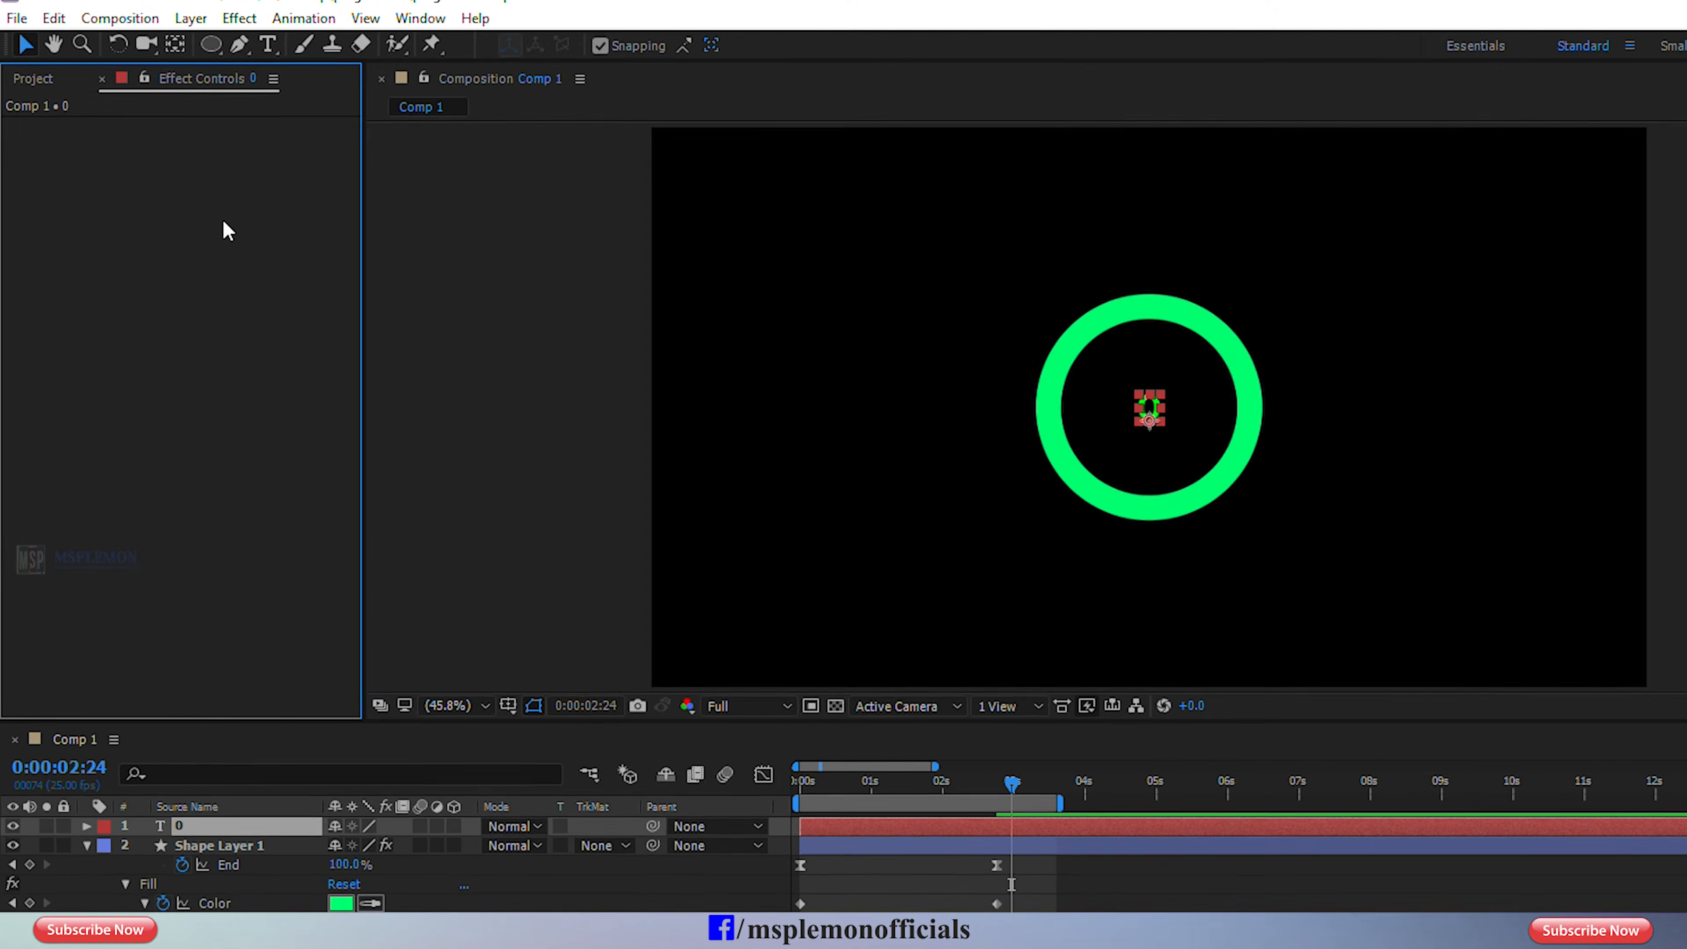
pyautogui.rightClick(206, 208)
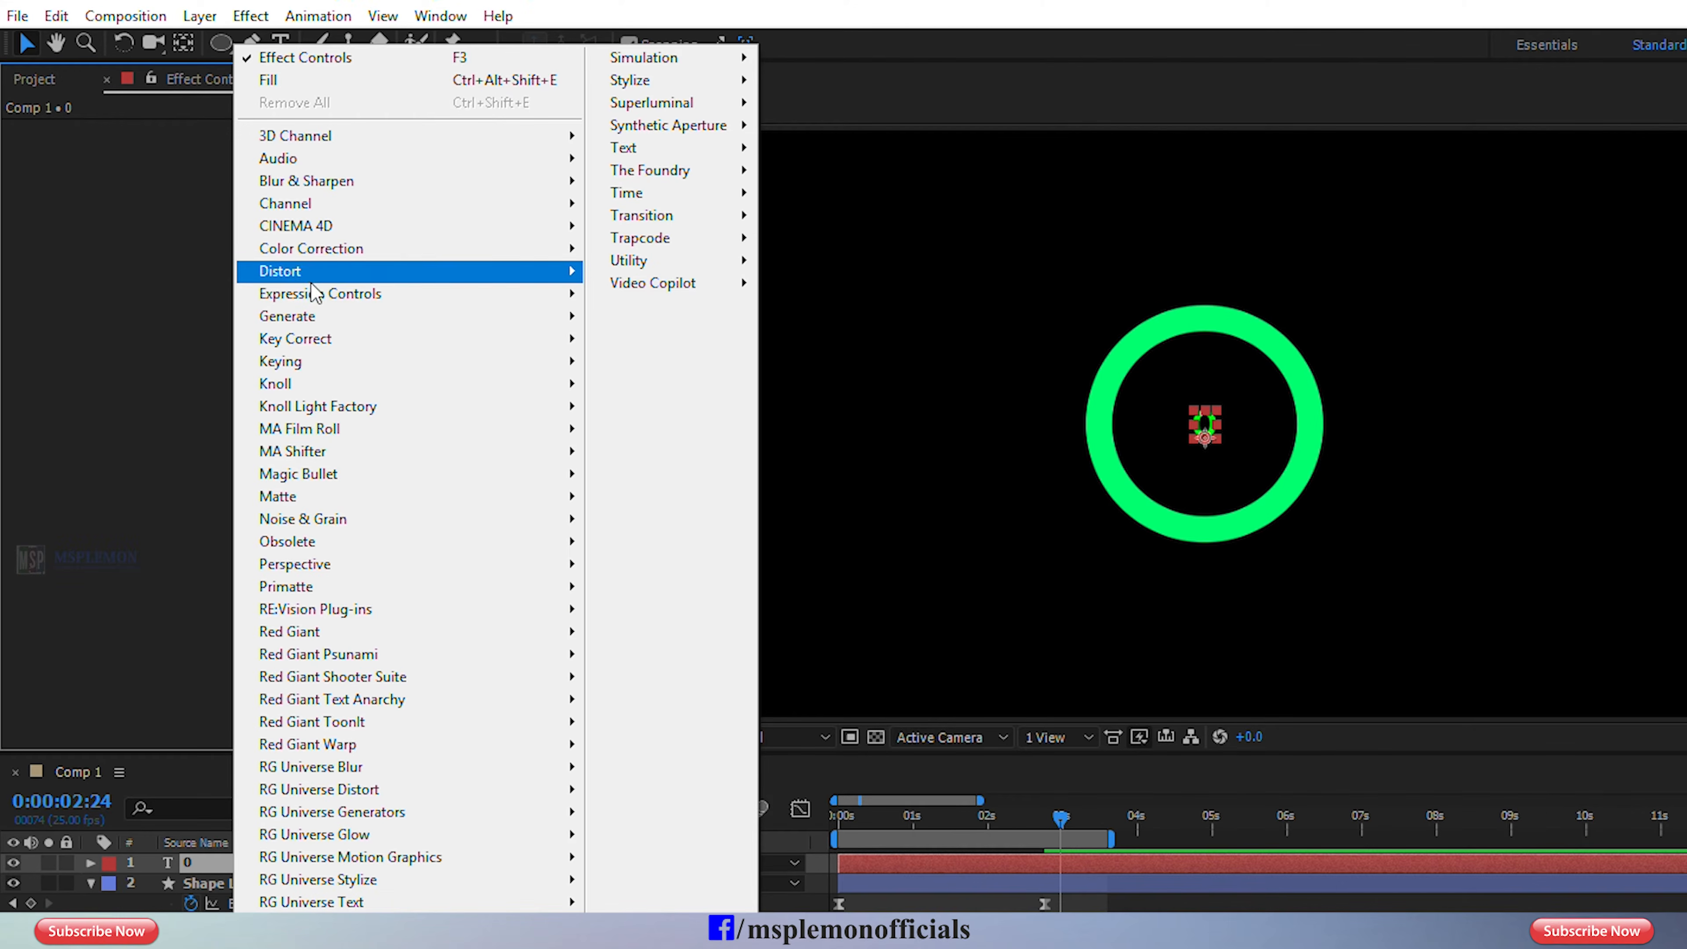
pyautogui.moveTo(406, 295)
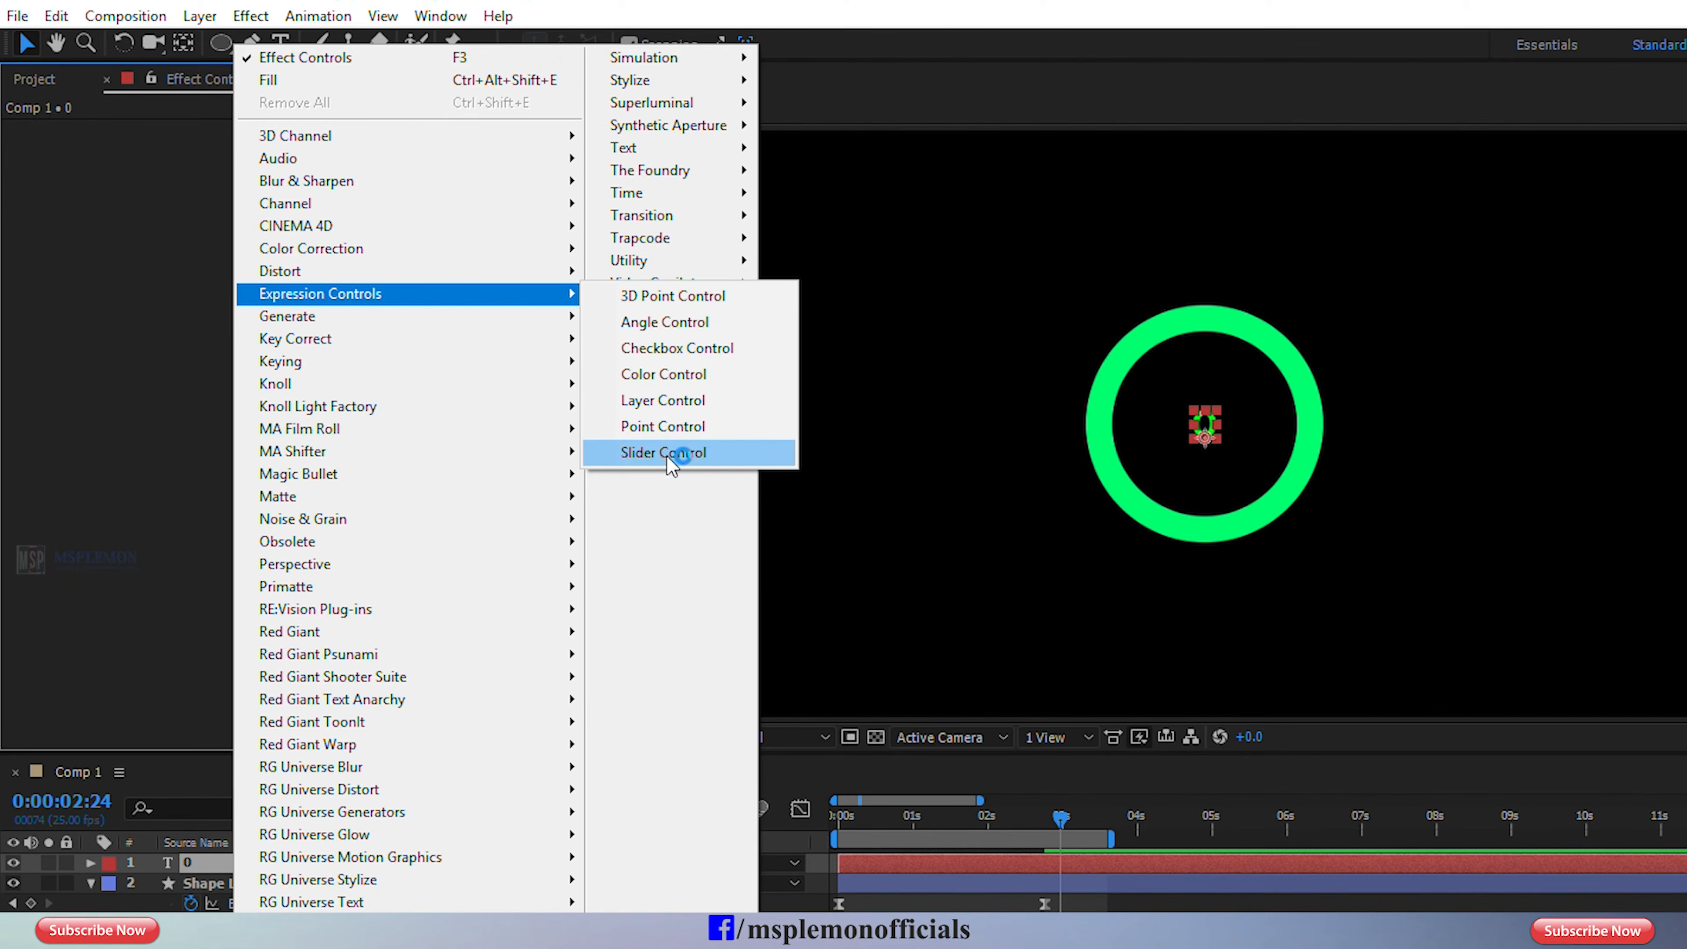
pyautogui.click(687, 455)
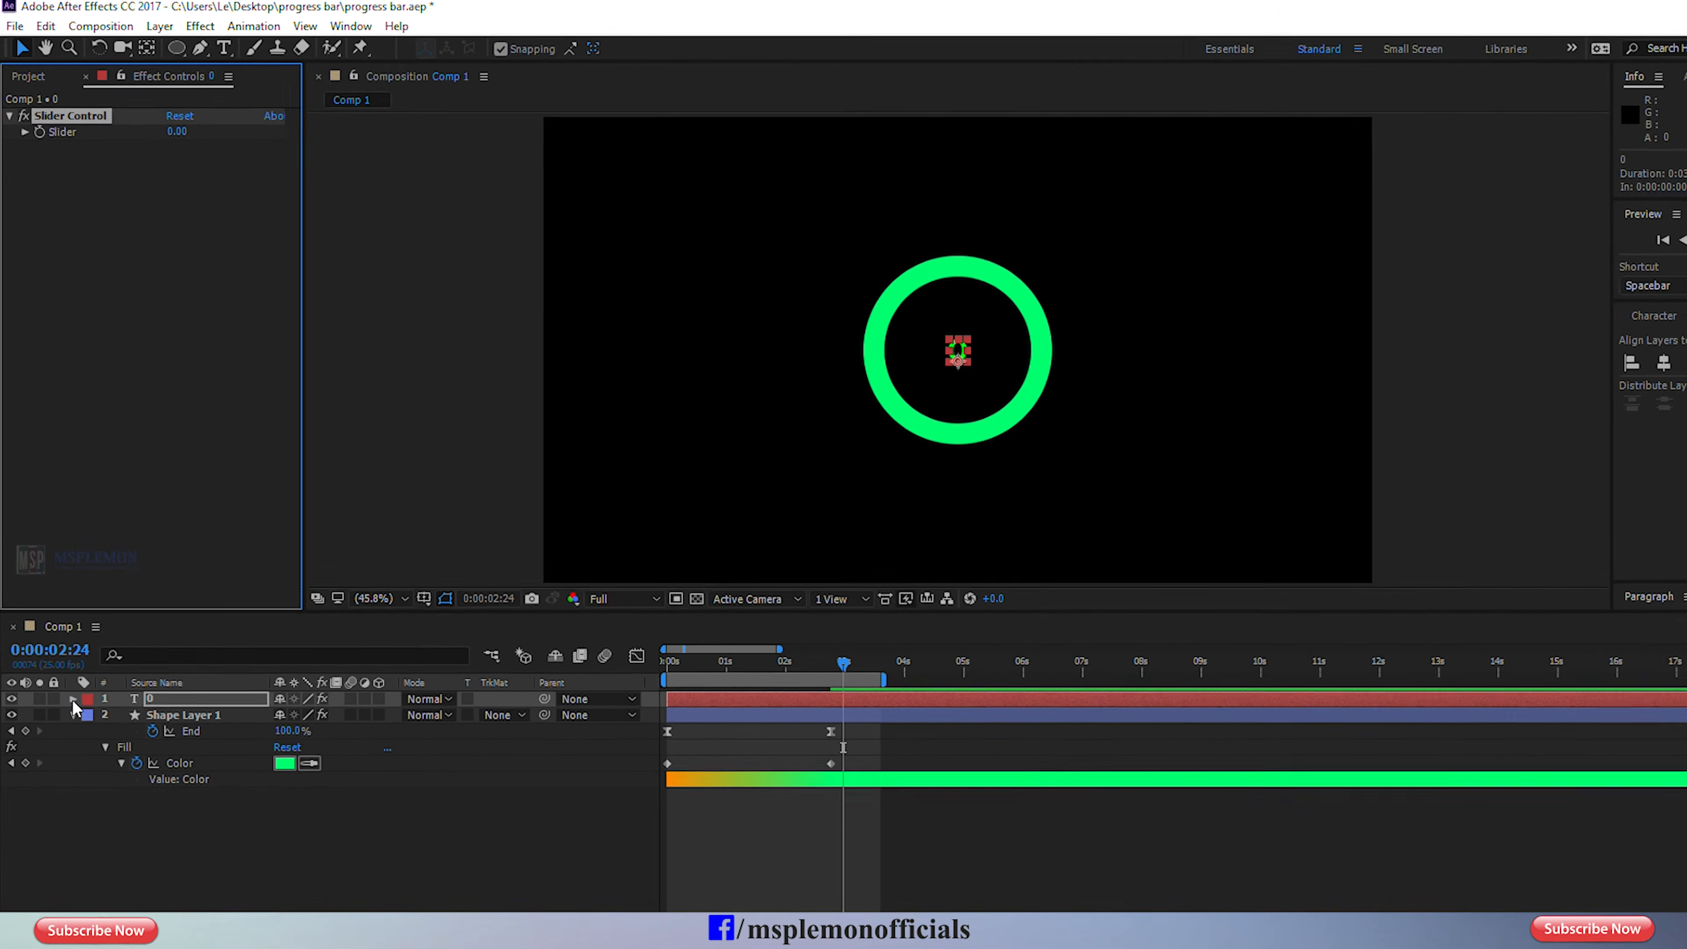
# Enable an expression on the text layer's Source Text and link it to the Slider Control's Slider value.
pyautogui.click(73, 698)
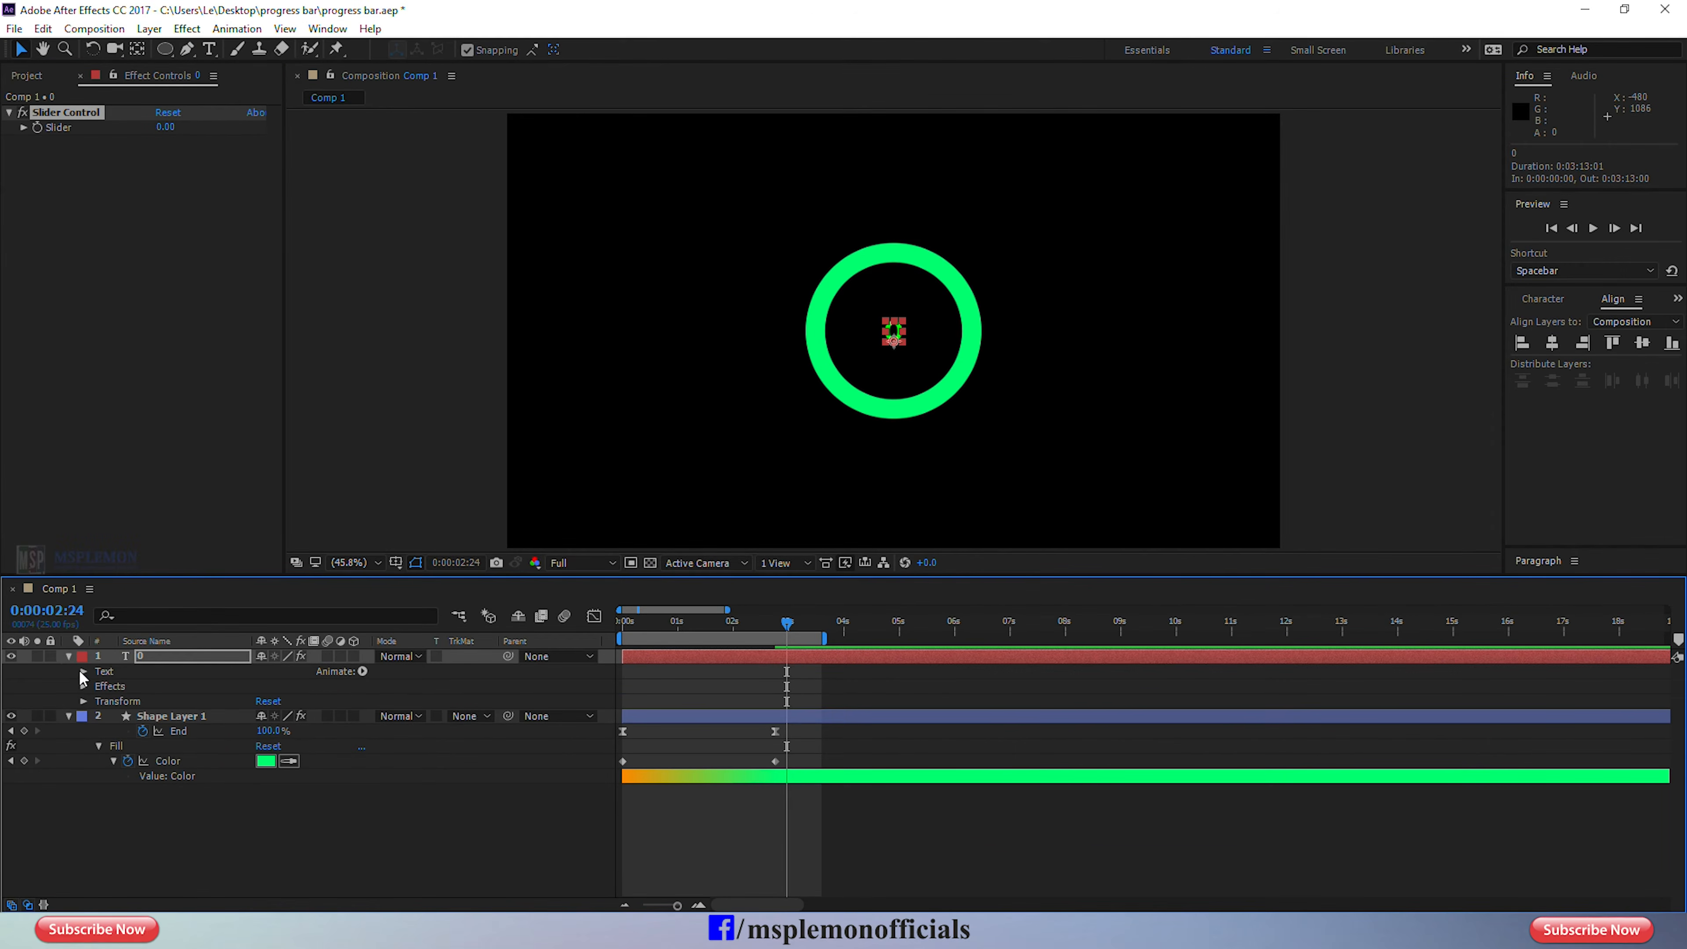
pyautogui.click(82, 671)
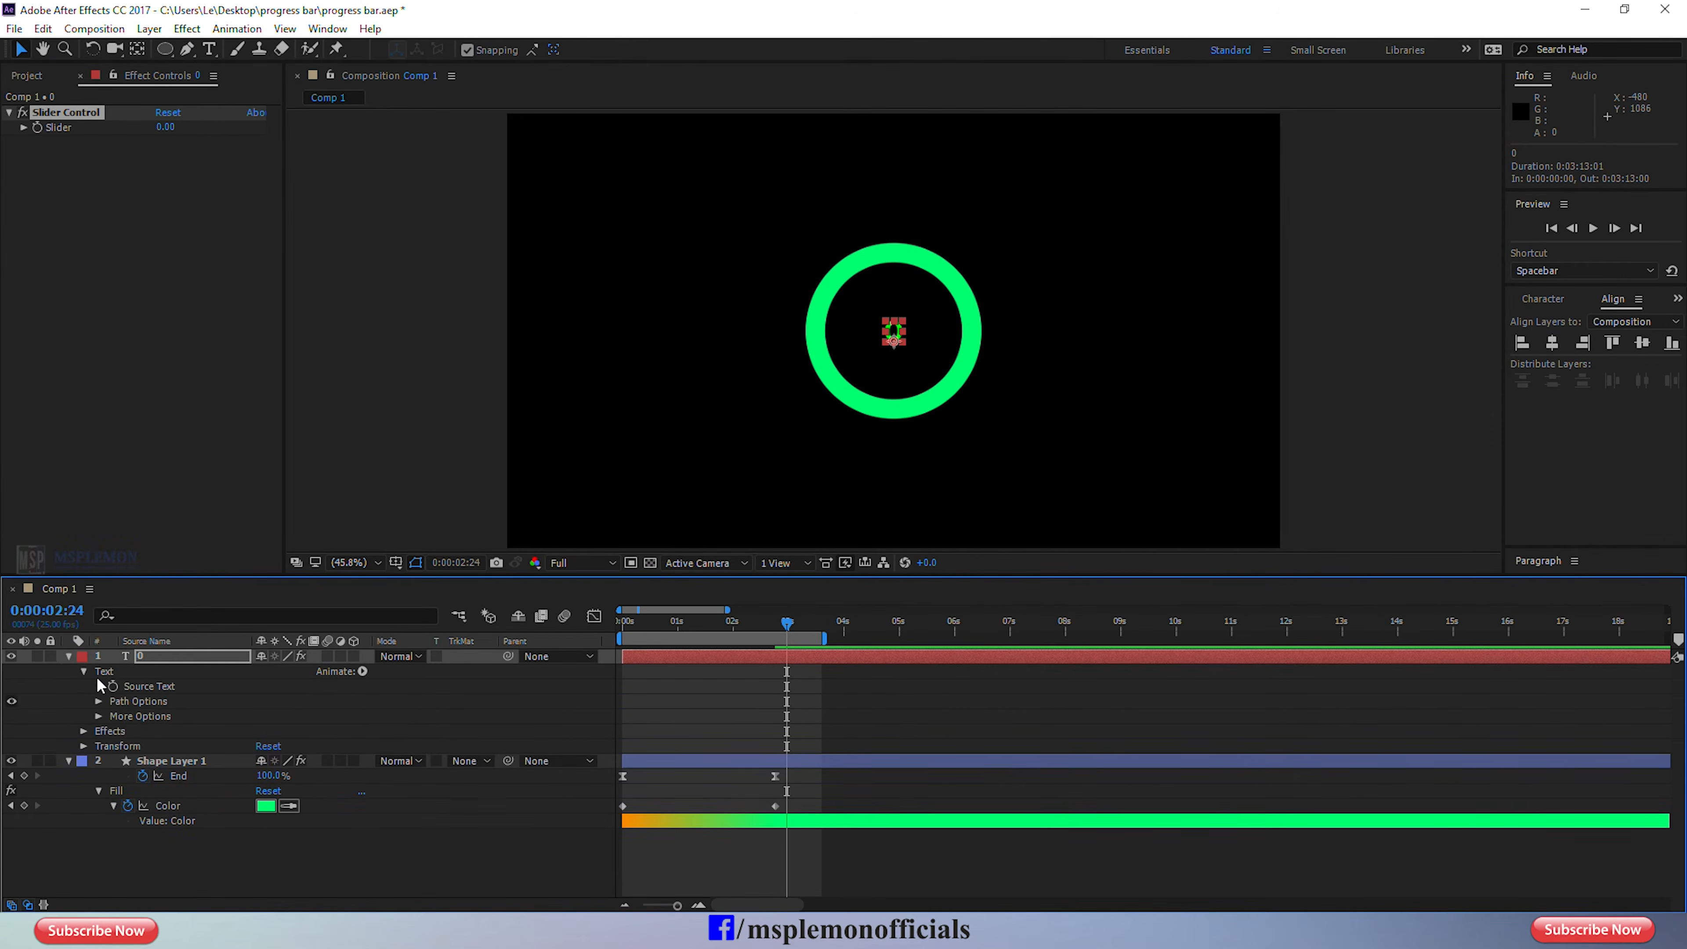
pyautogui.click(82, 730)
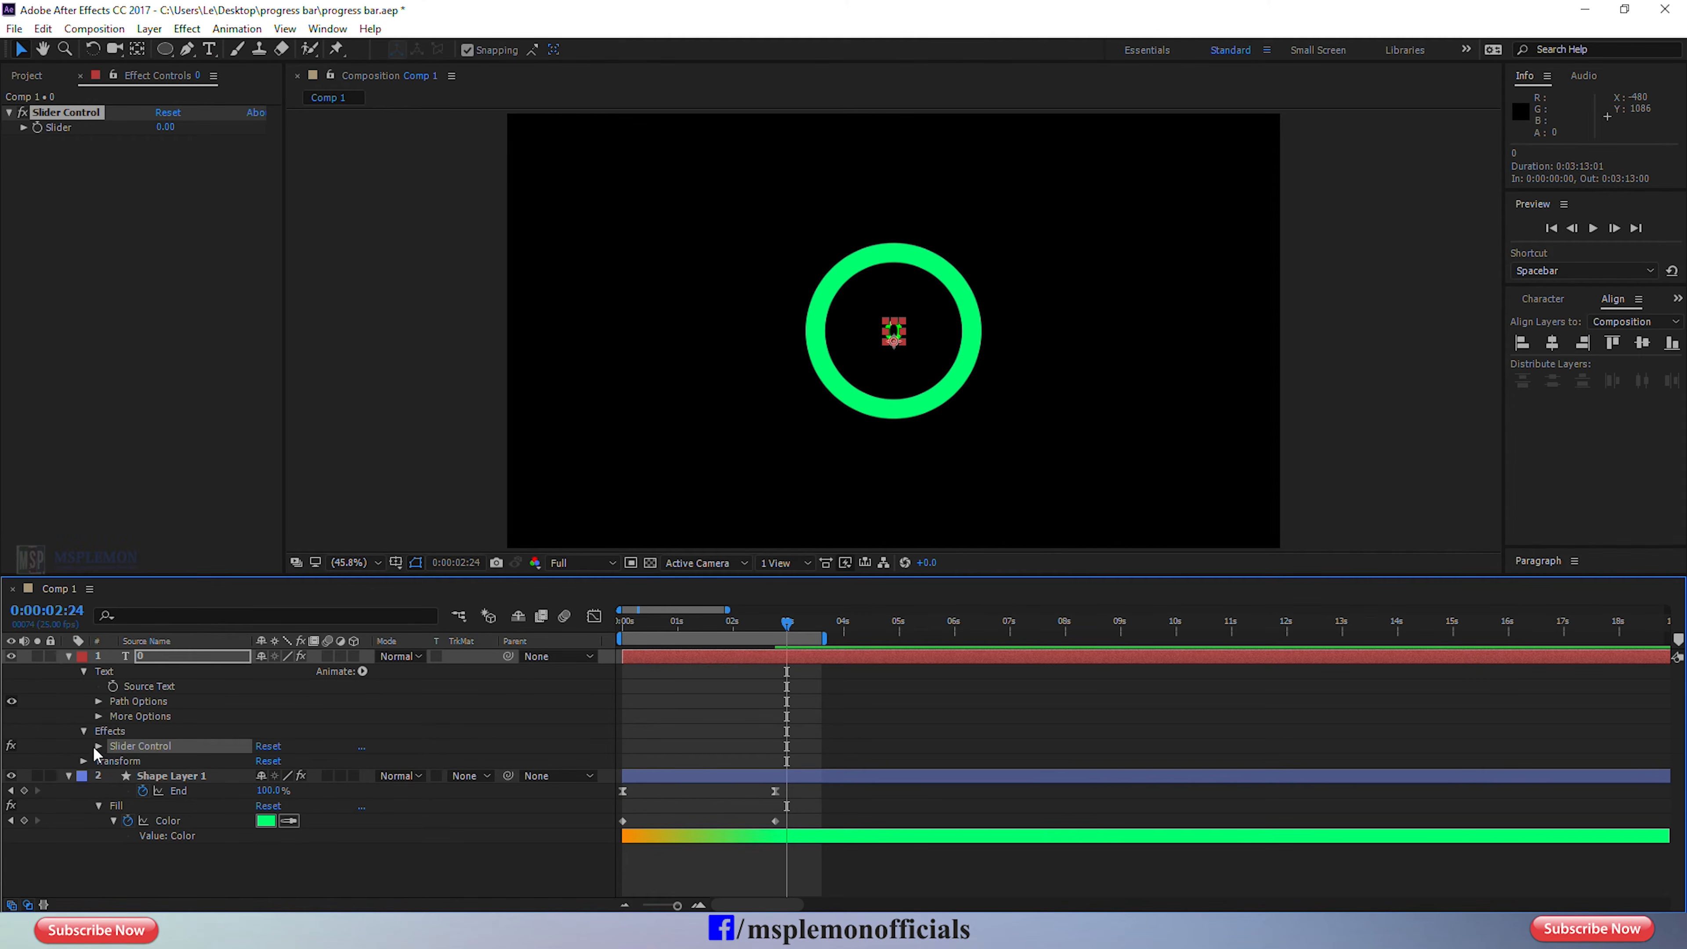
pyautogui.click(99, 745)
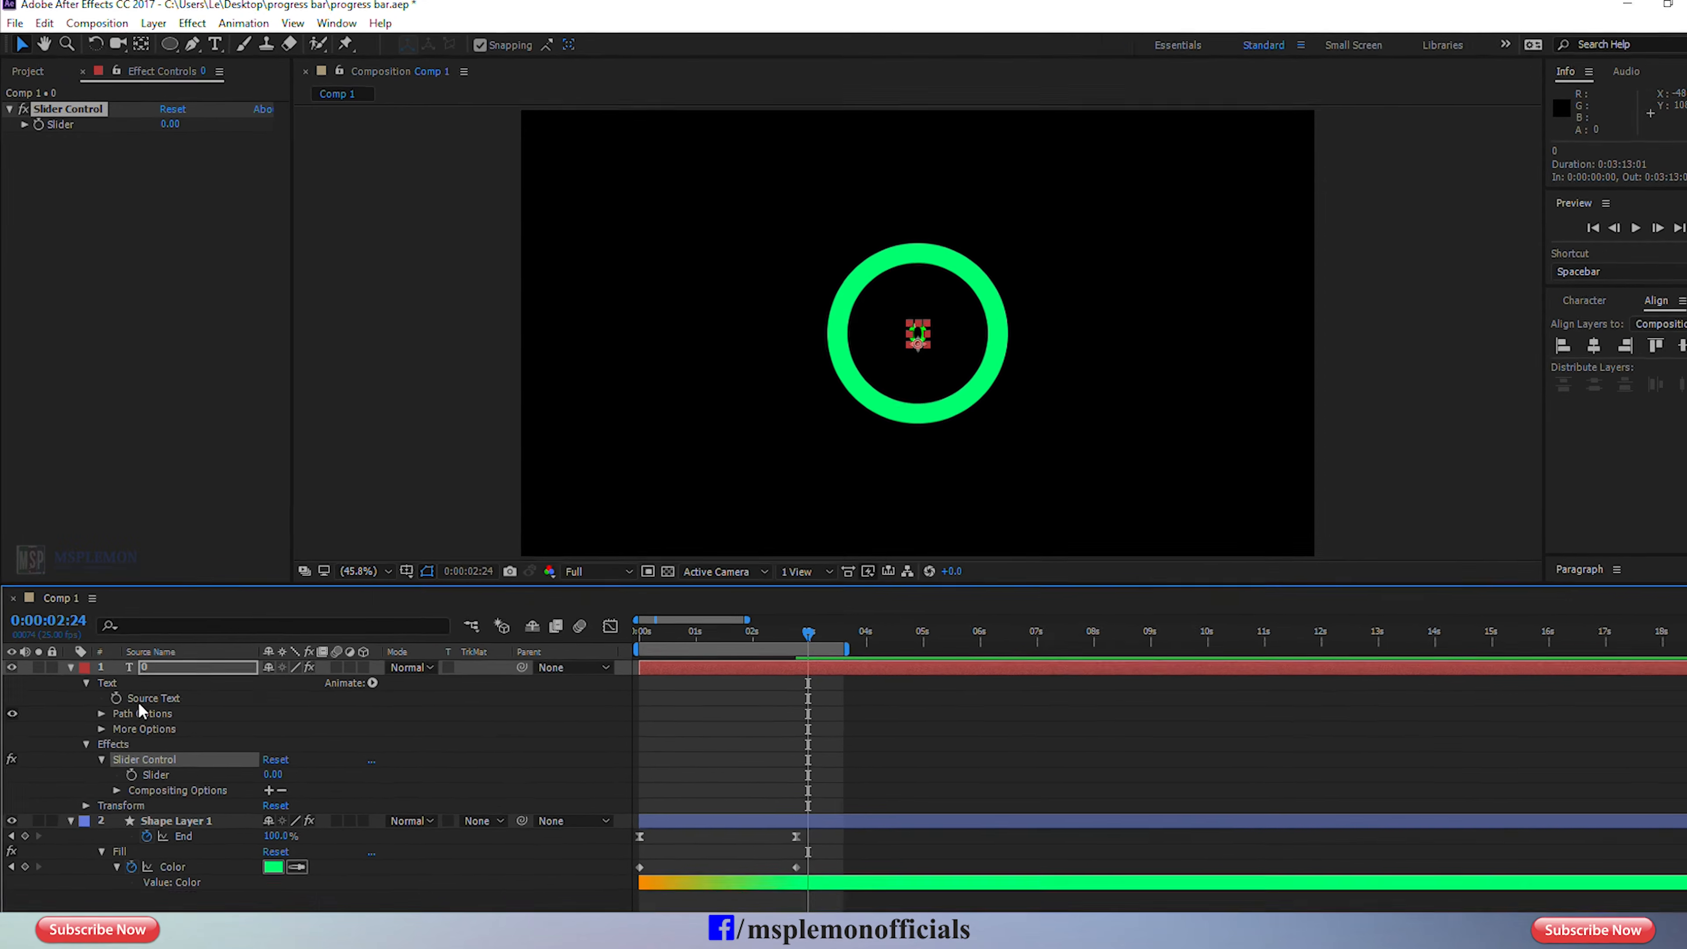
pyautogui.click(141, 686)
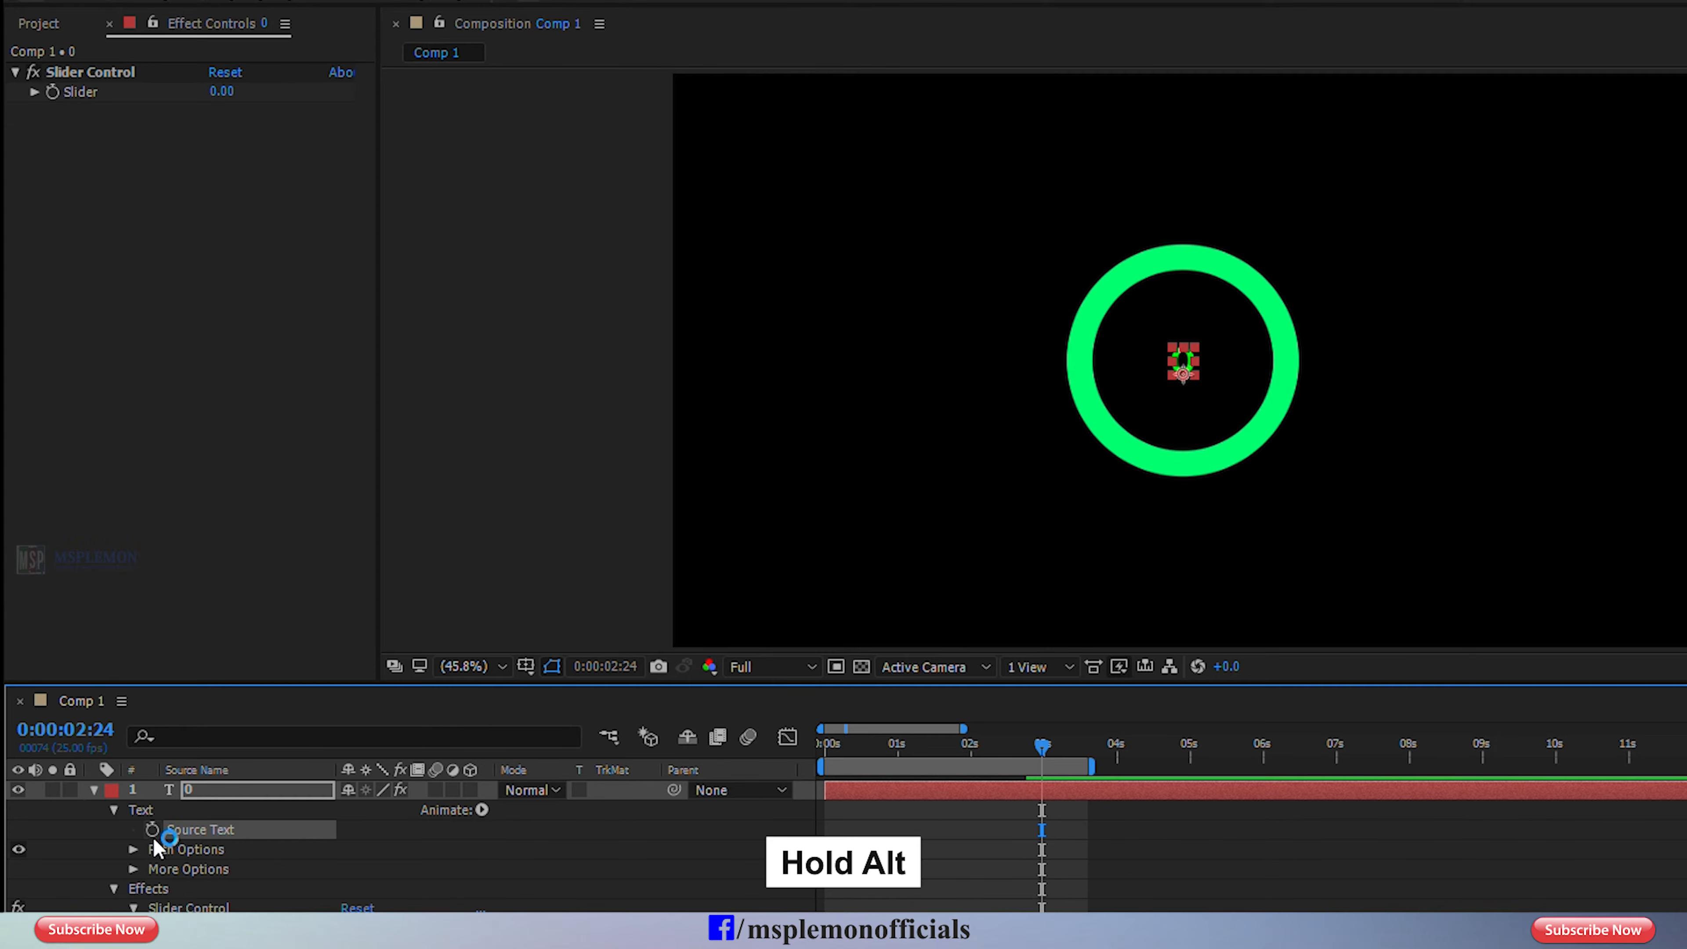
pyautogui.keyDown('alt'); pyautogui.click(152, 830); pyautogui.keyUp('alt')
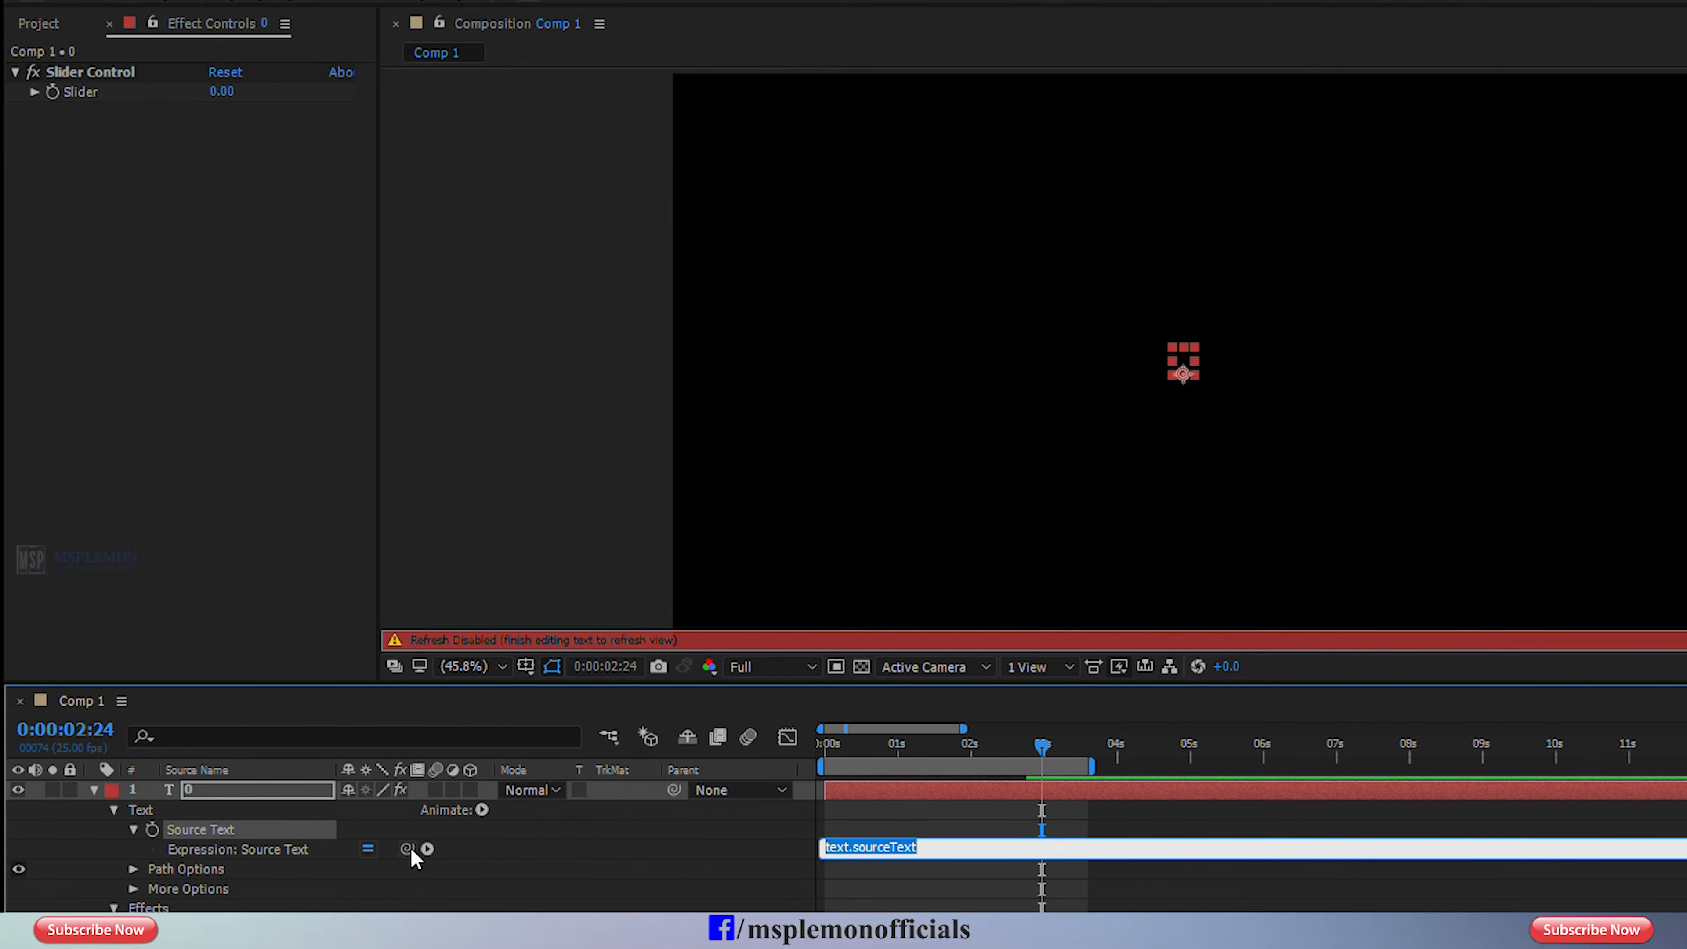
pyautogui.moveTo(407, 849); pyautogui.dragTo(136, 95)
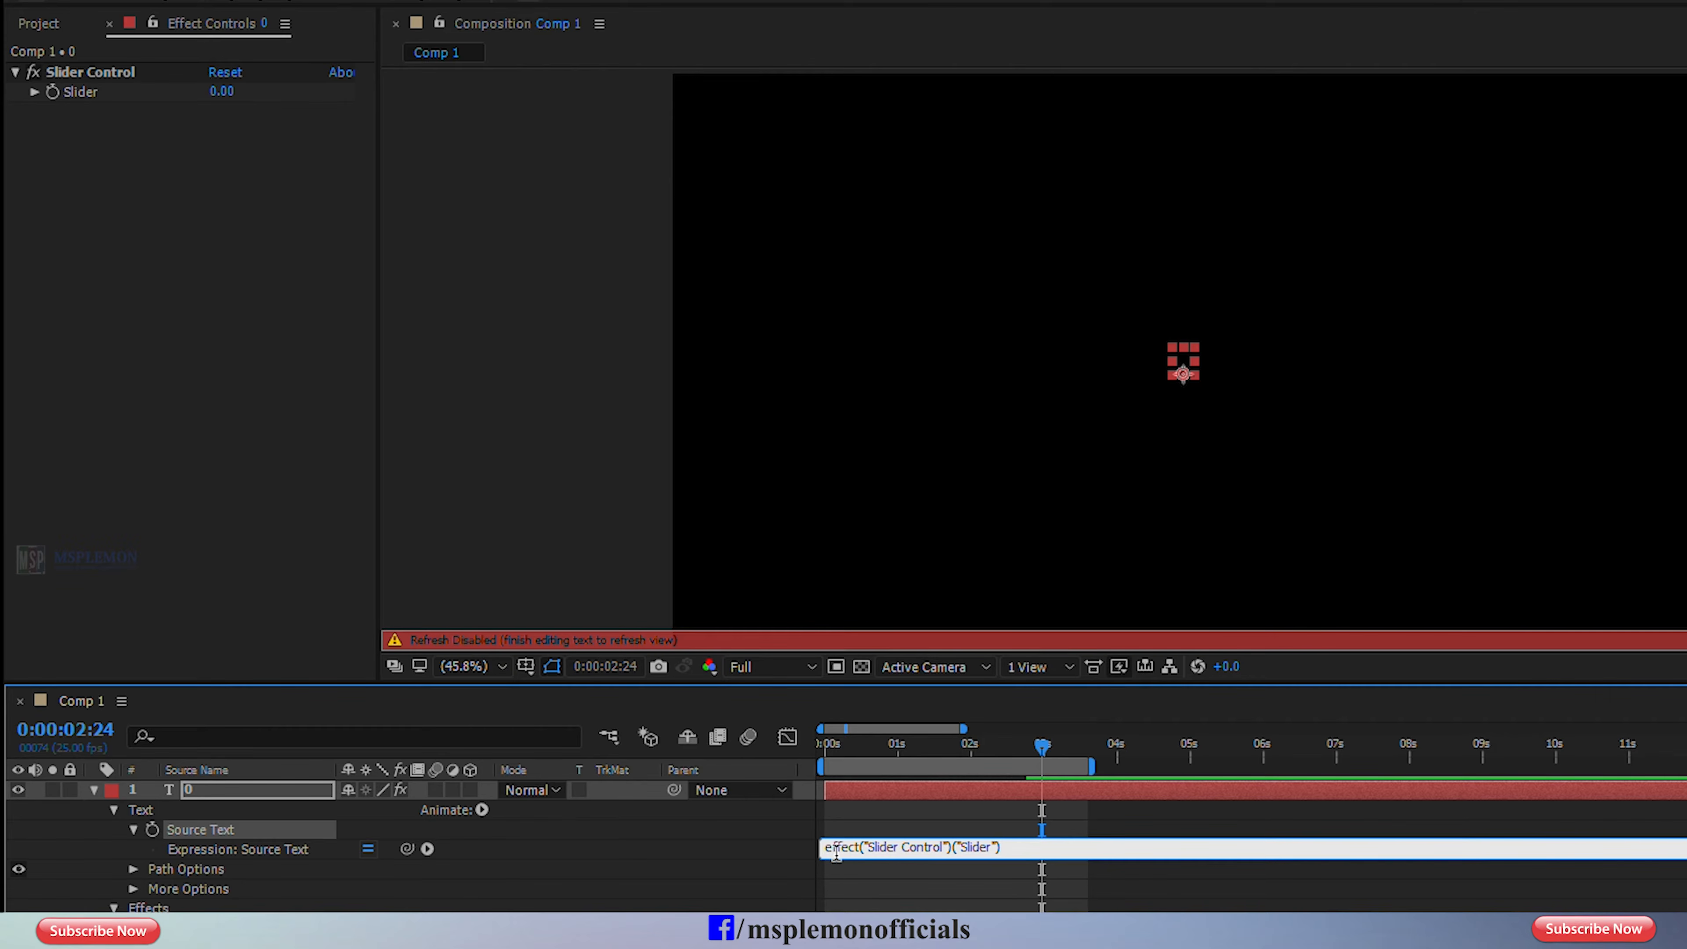
# Keyframe the Slider at 0 on 0:00:00:00 and at 100 on 0:00:02:19.
pyautogui.click(956, 746)
pyautogui.moveTo(956, 746); pyautogui.dragTo(802, 754)
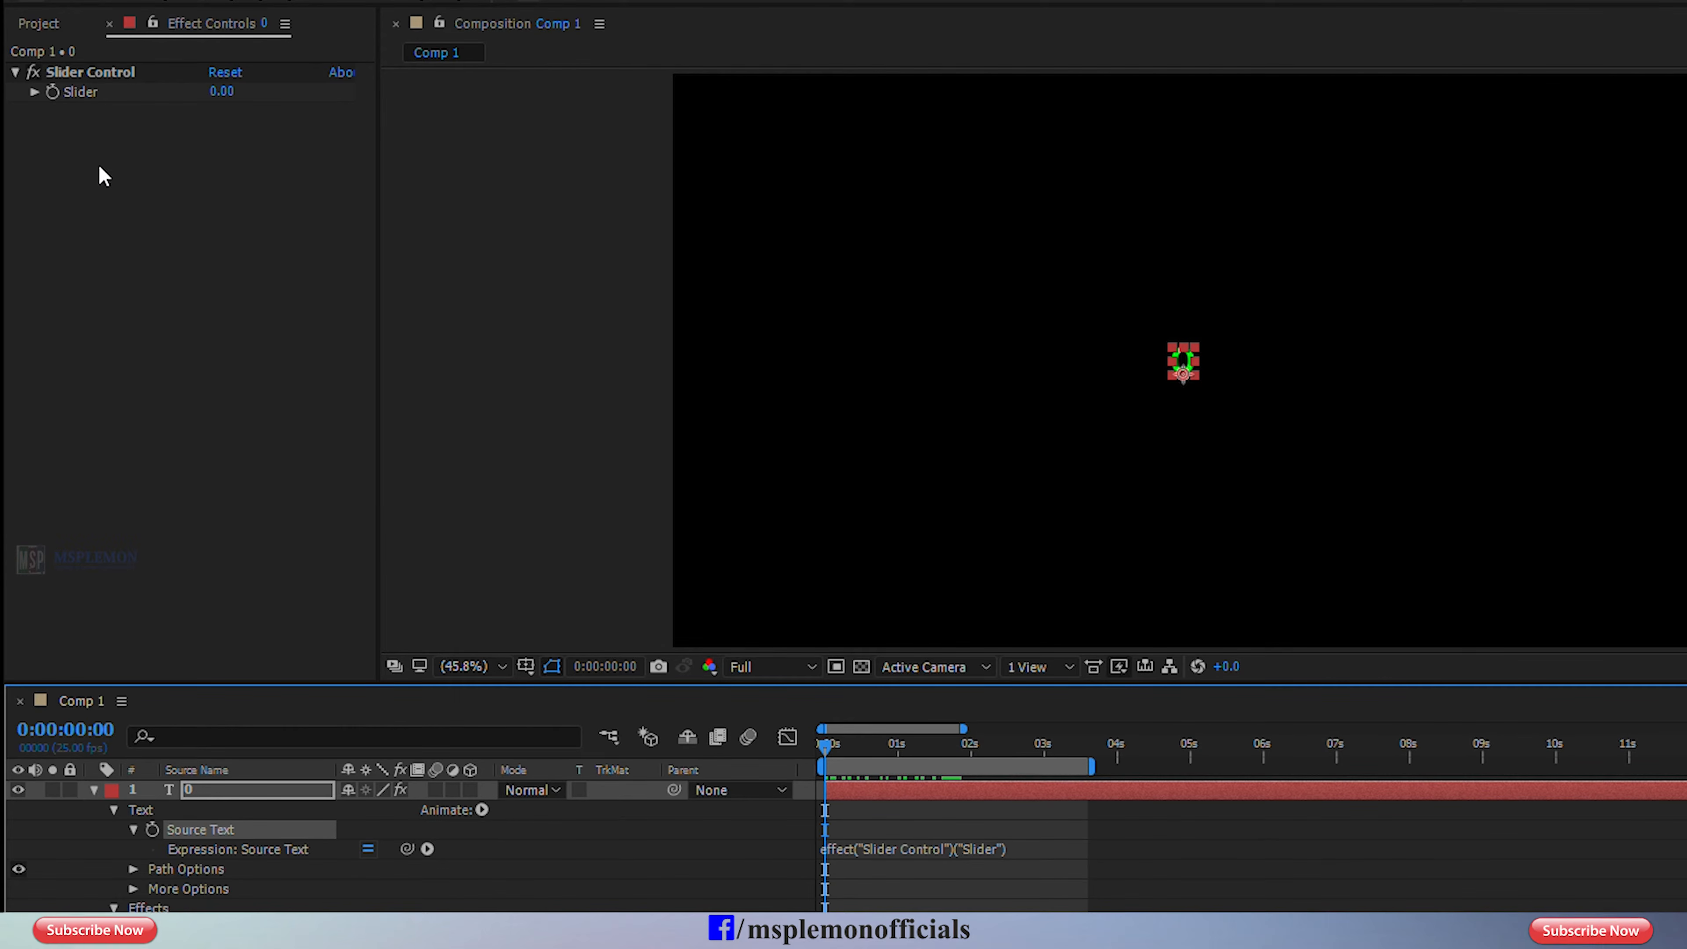
pyautogui.click(56, 97)
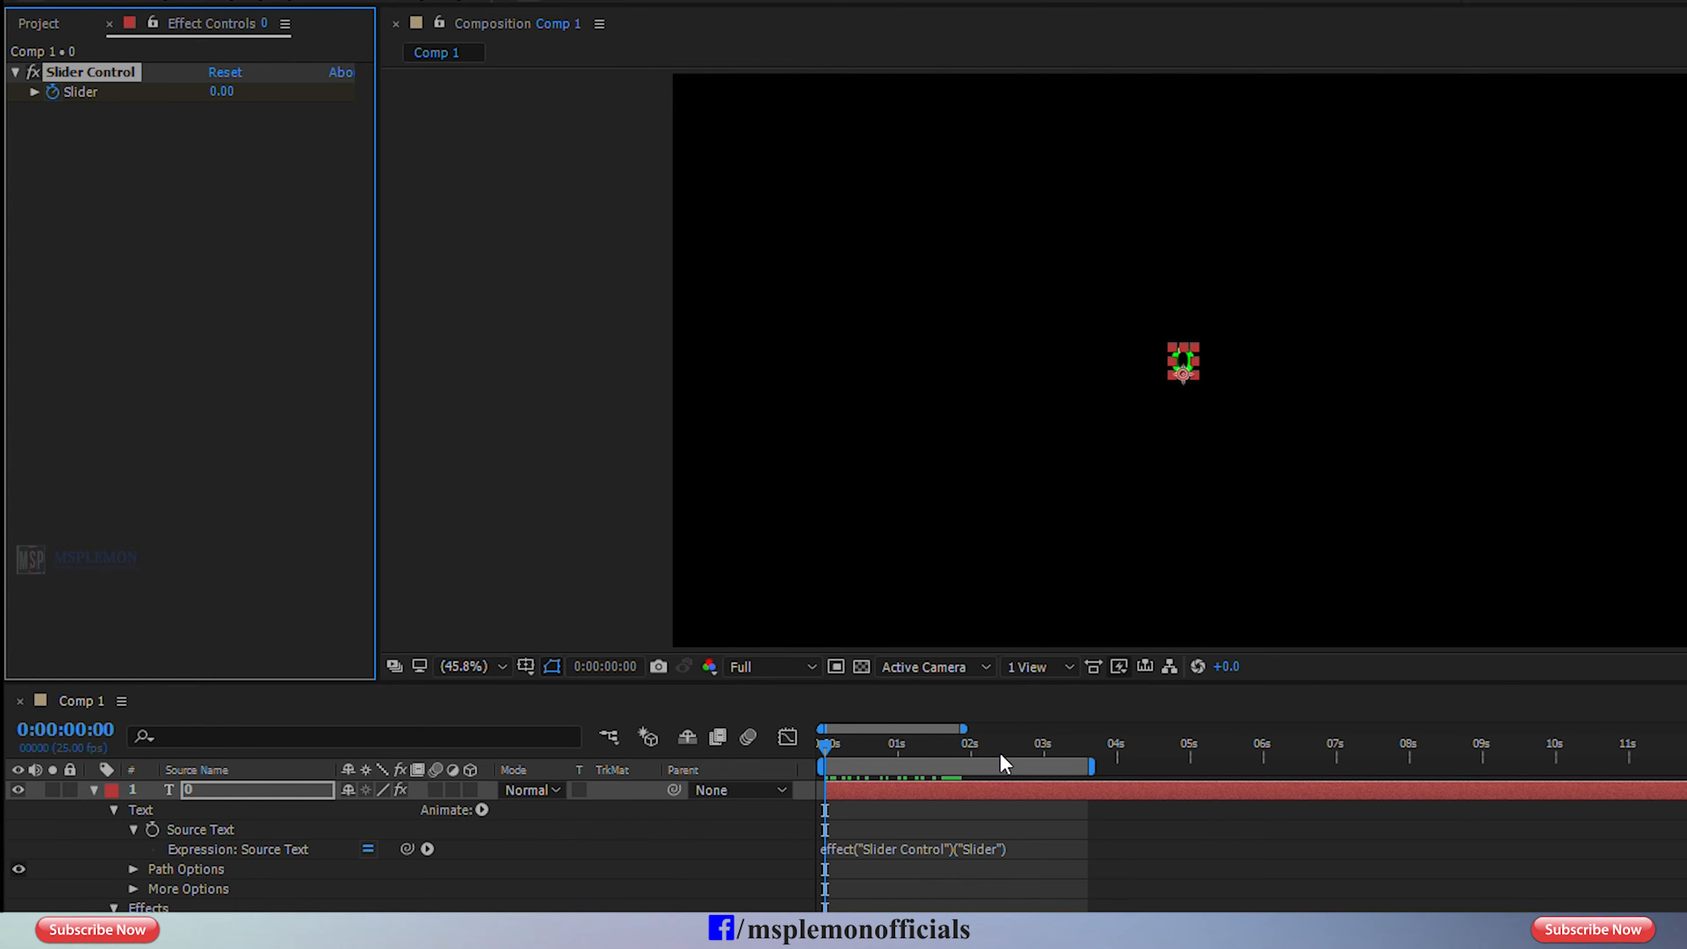
pyautogui.click(1023, 746)
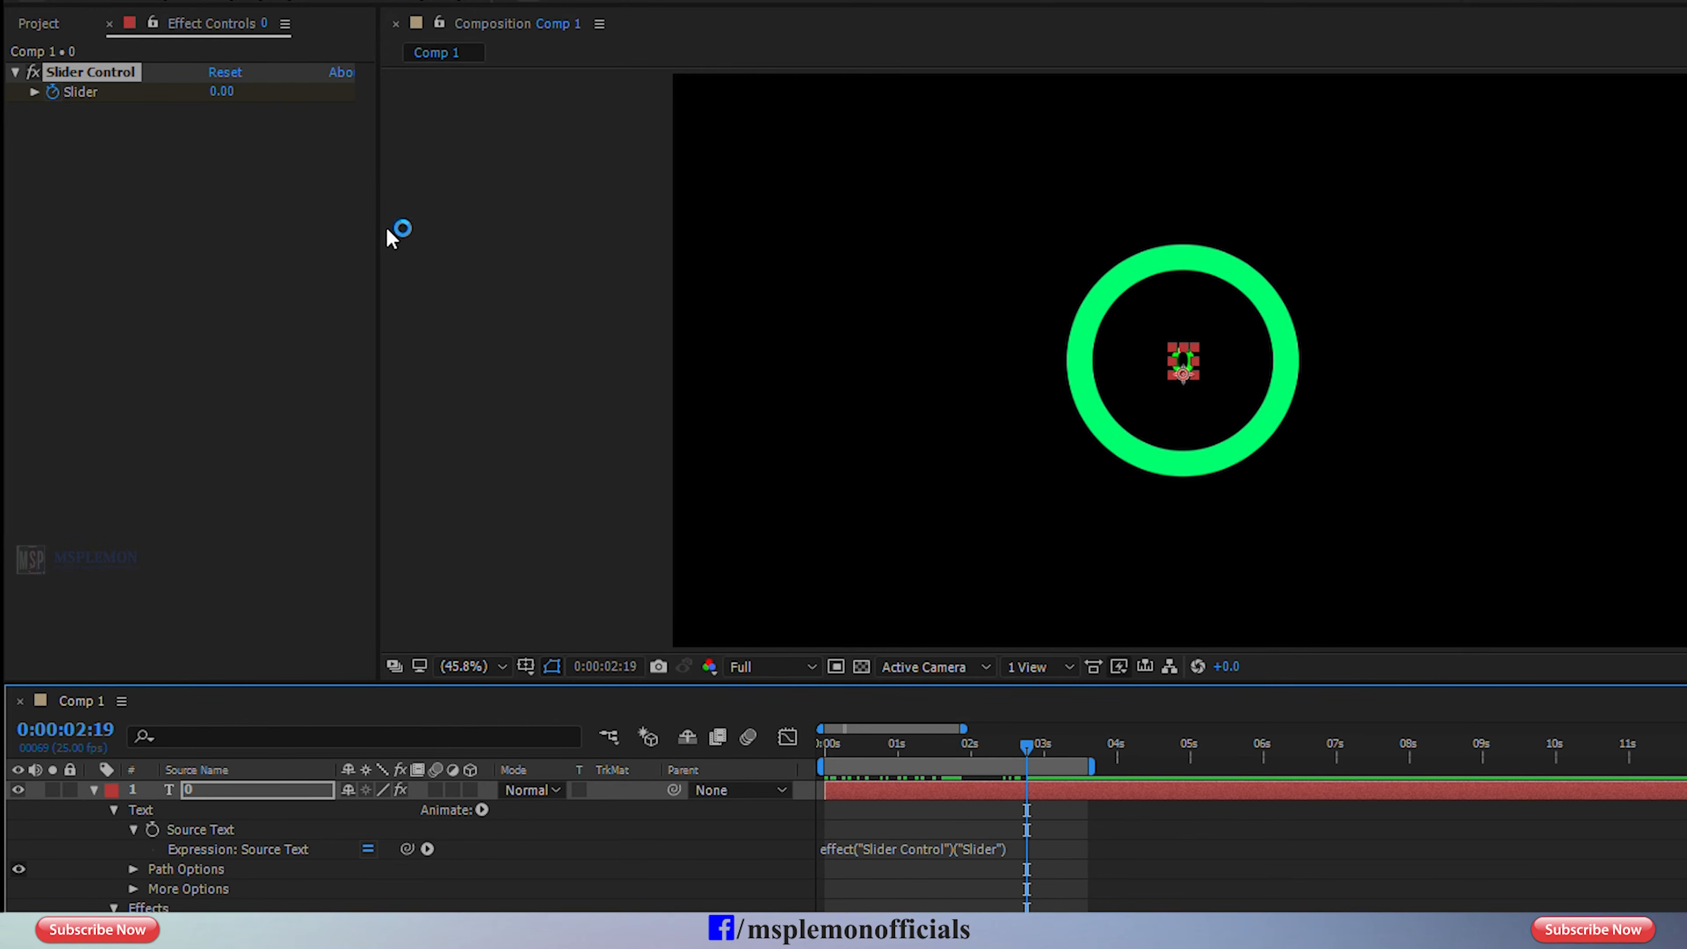
pyautogui.moveTo(222, 96); pyautogui.dragTo(362, 116)
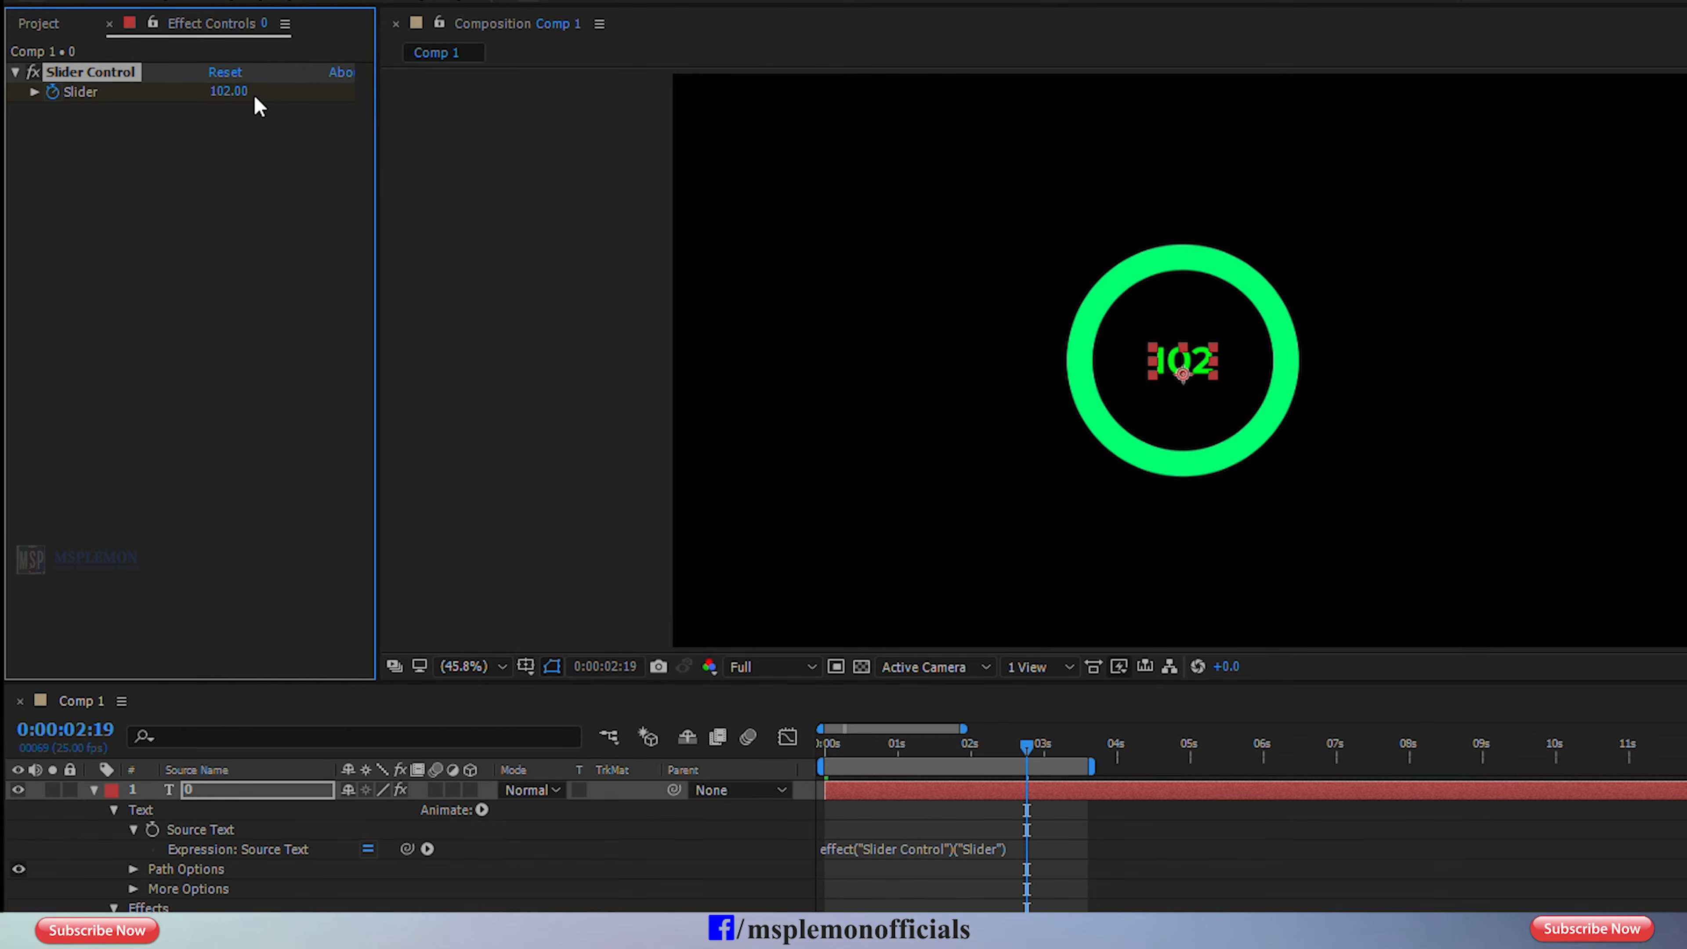
pyautogui.click(231, 92)
pyautogui.write('100')
pyautogui.press('Return')
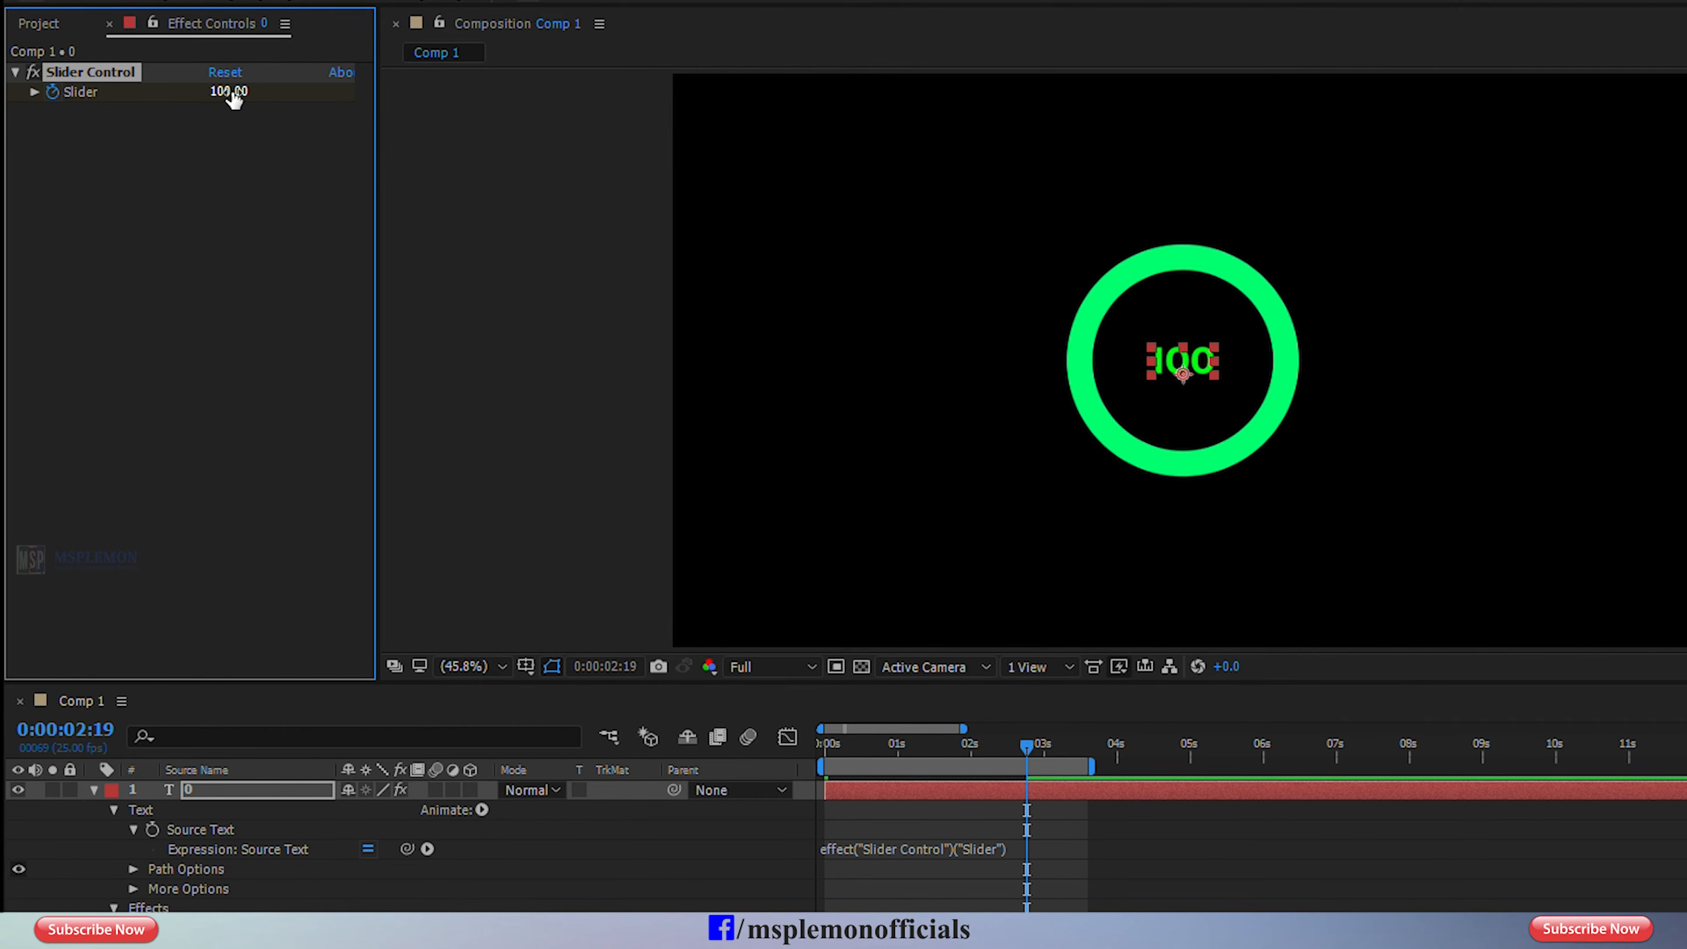
# Check the counting number at 0:00:02:04 and change the text layer's fill color to white.
pyautogui.moveTo(997, 762)
pyautogui.mouseDown()
pyautogui.moveTo(888, 750)
pyautogui.moveTo(981, 748)
pyautogui.mouseUp()
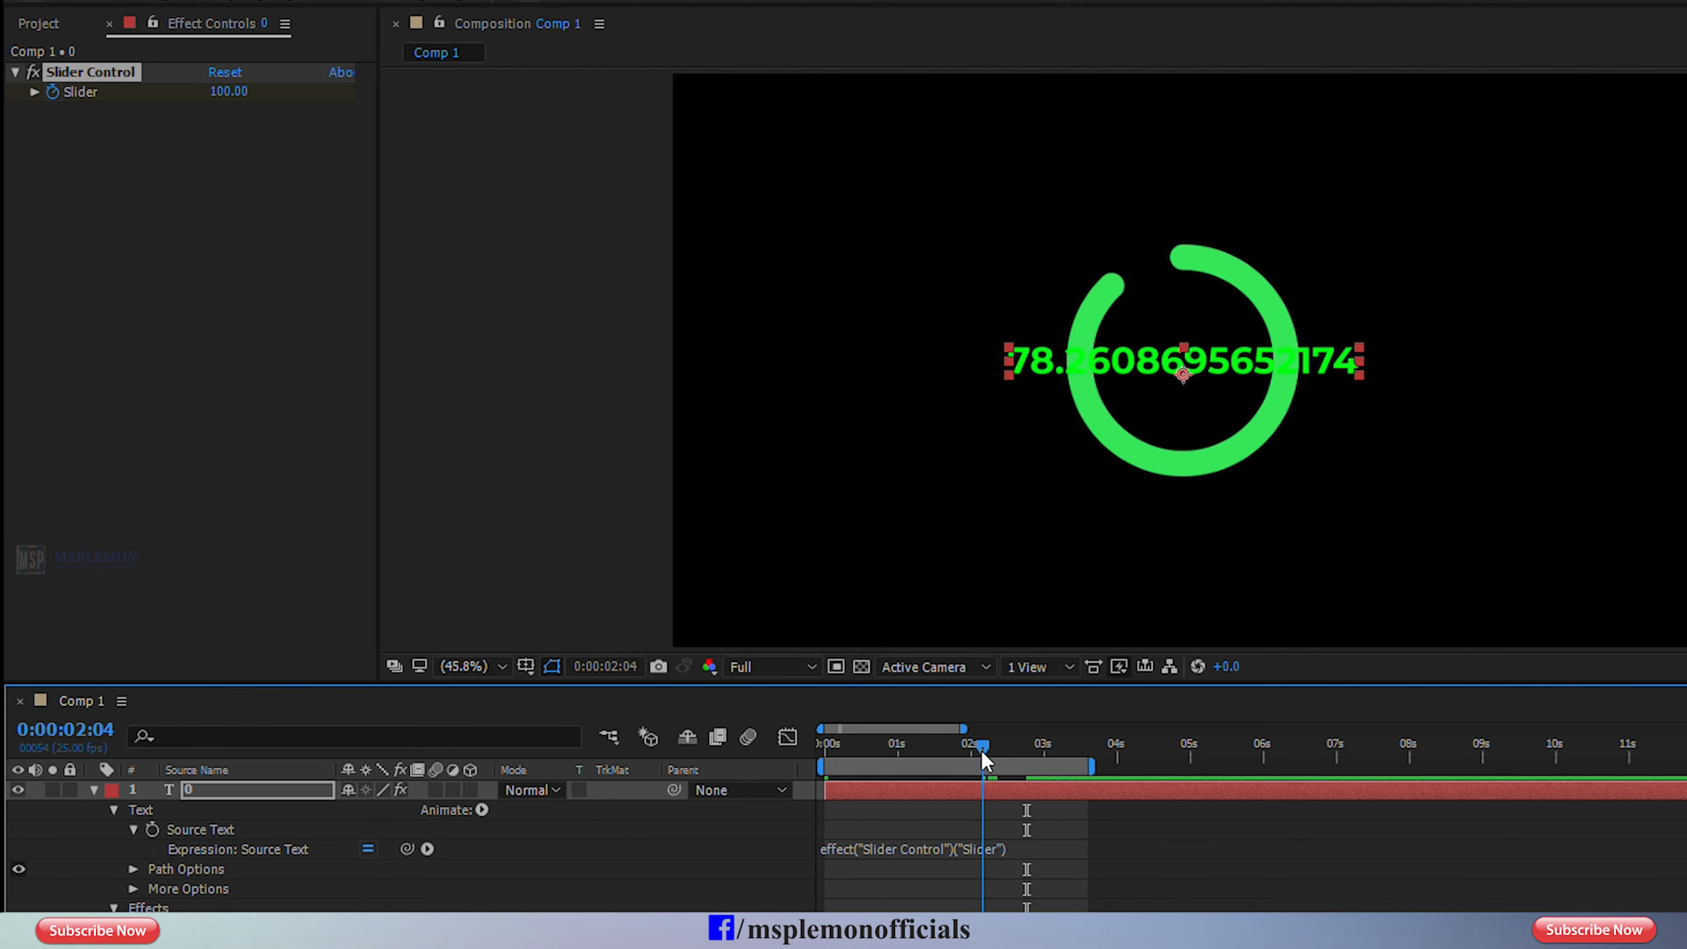
pyautogui.click(1091, 904)
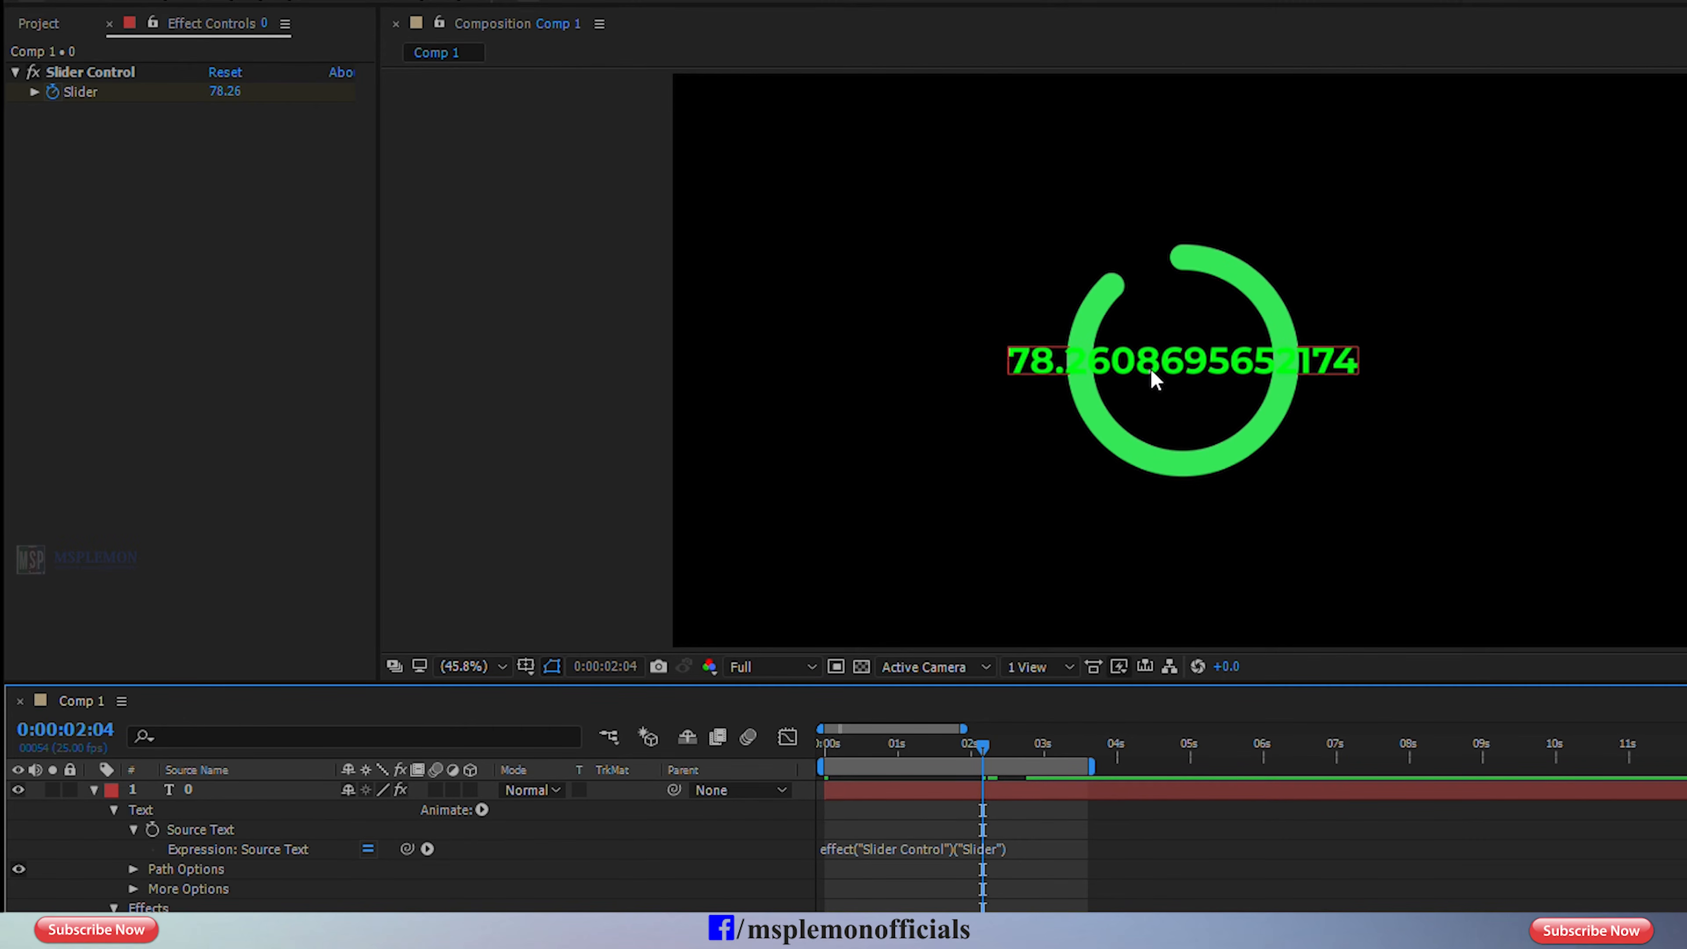
pyautogui.click(947, 797)
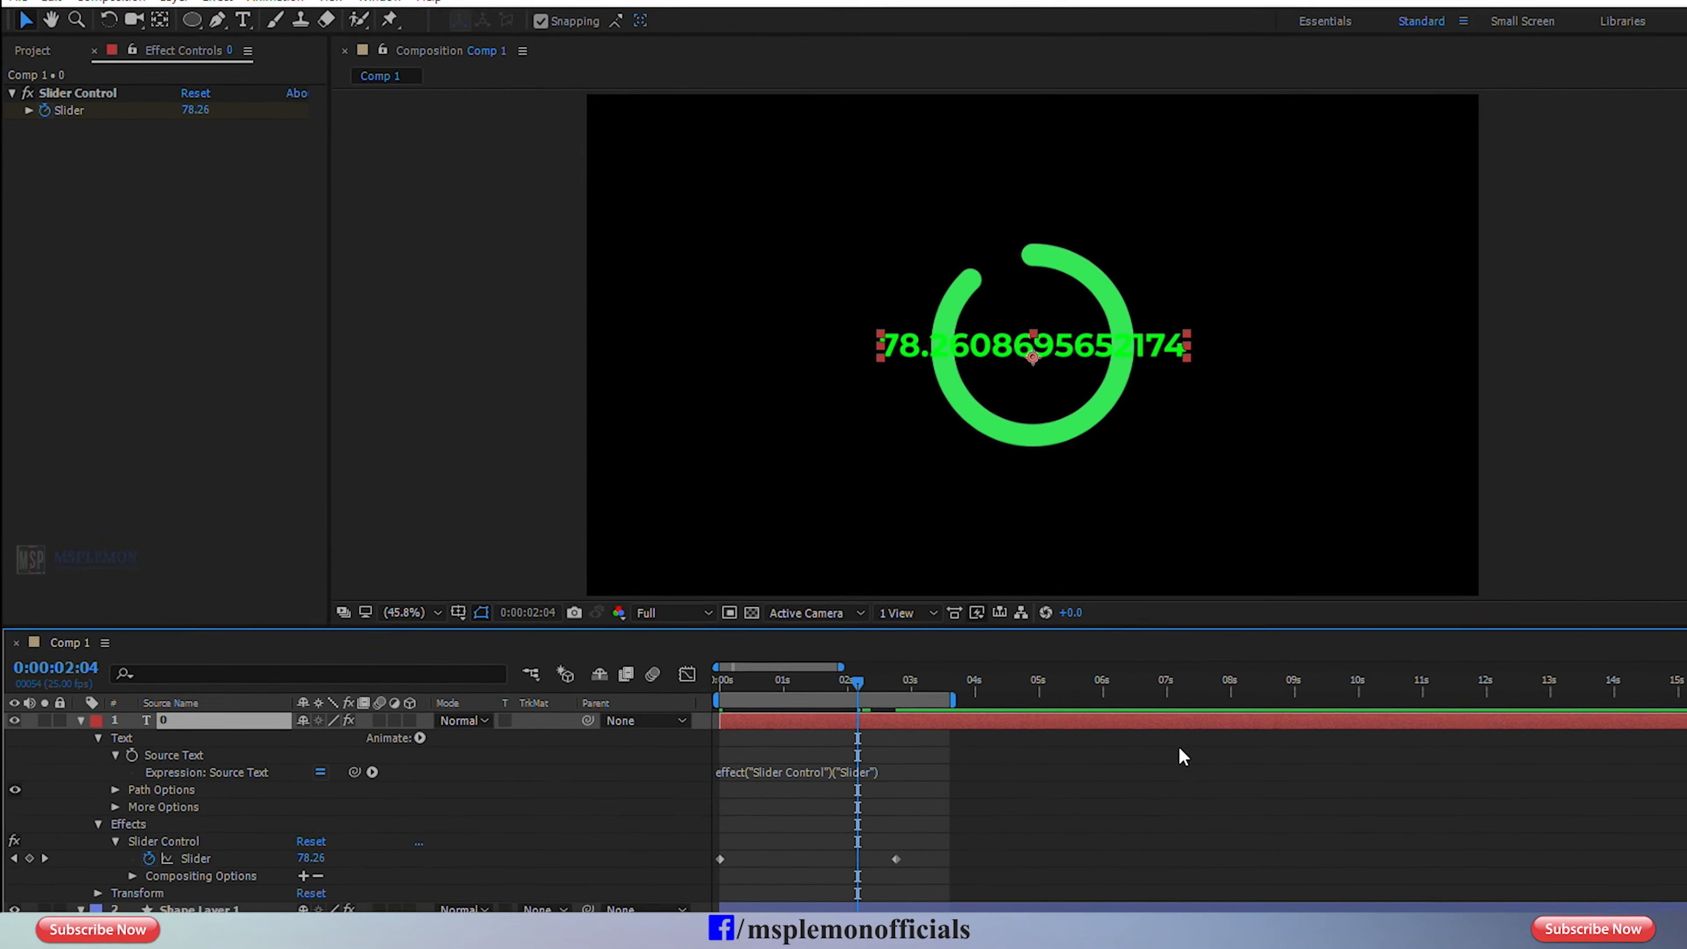
pyautogui.hotkey('ctrl', 't')
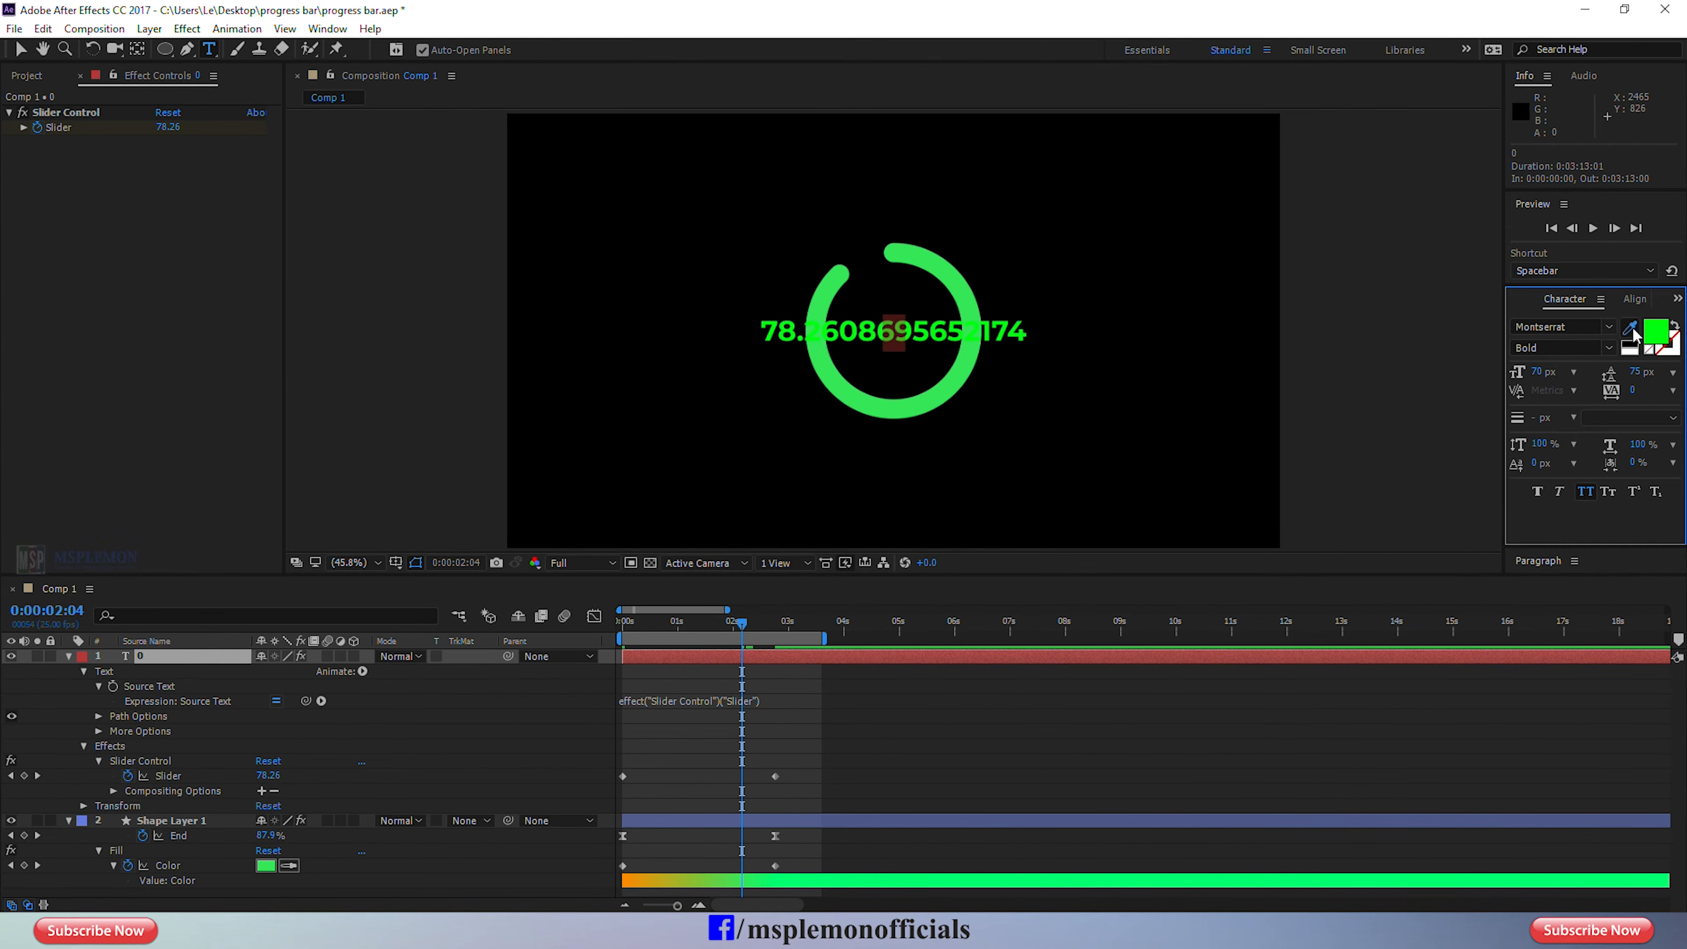
pyautogui.click(1628, 344)
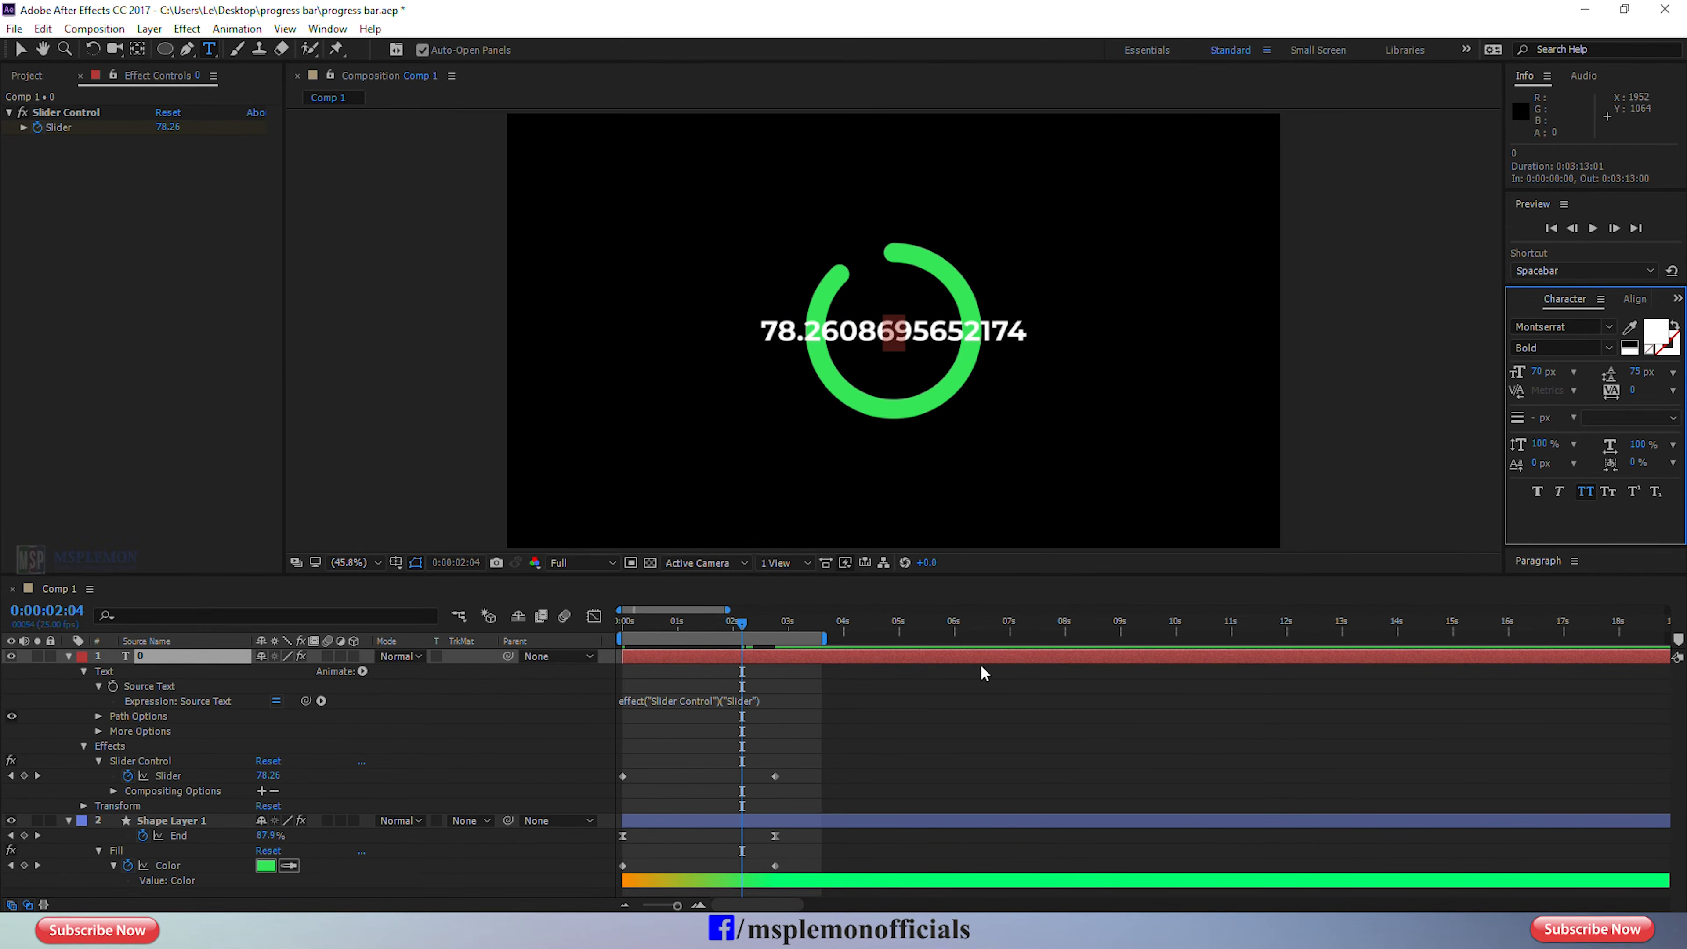
# Change the Source Text expression to Math.round(effect("Slider Control")("Slider"))+"%" and check the number at an earlier frame.
pyautogui.click(650, 703)
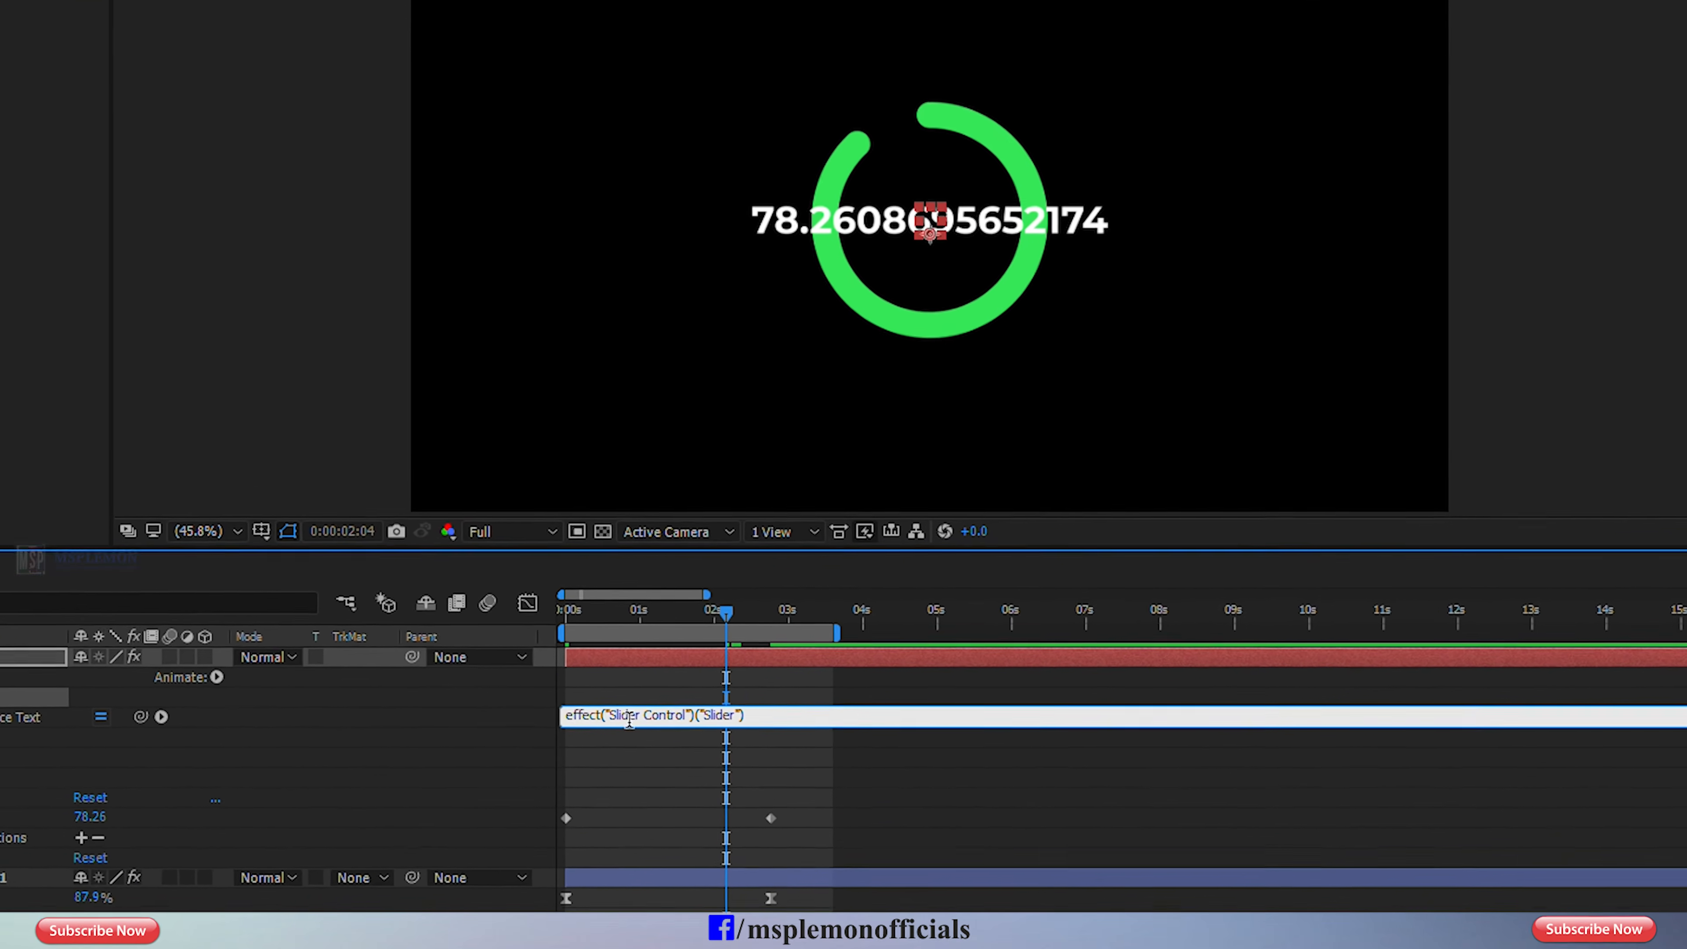
pyautogui.write('Mat')
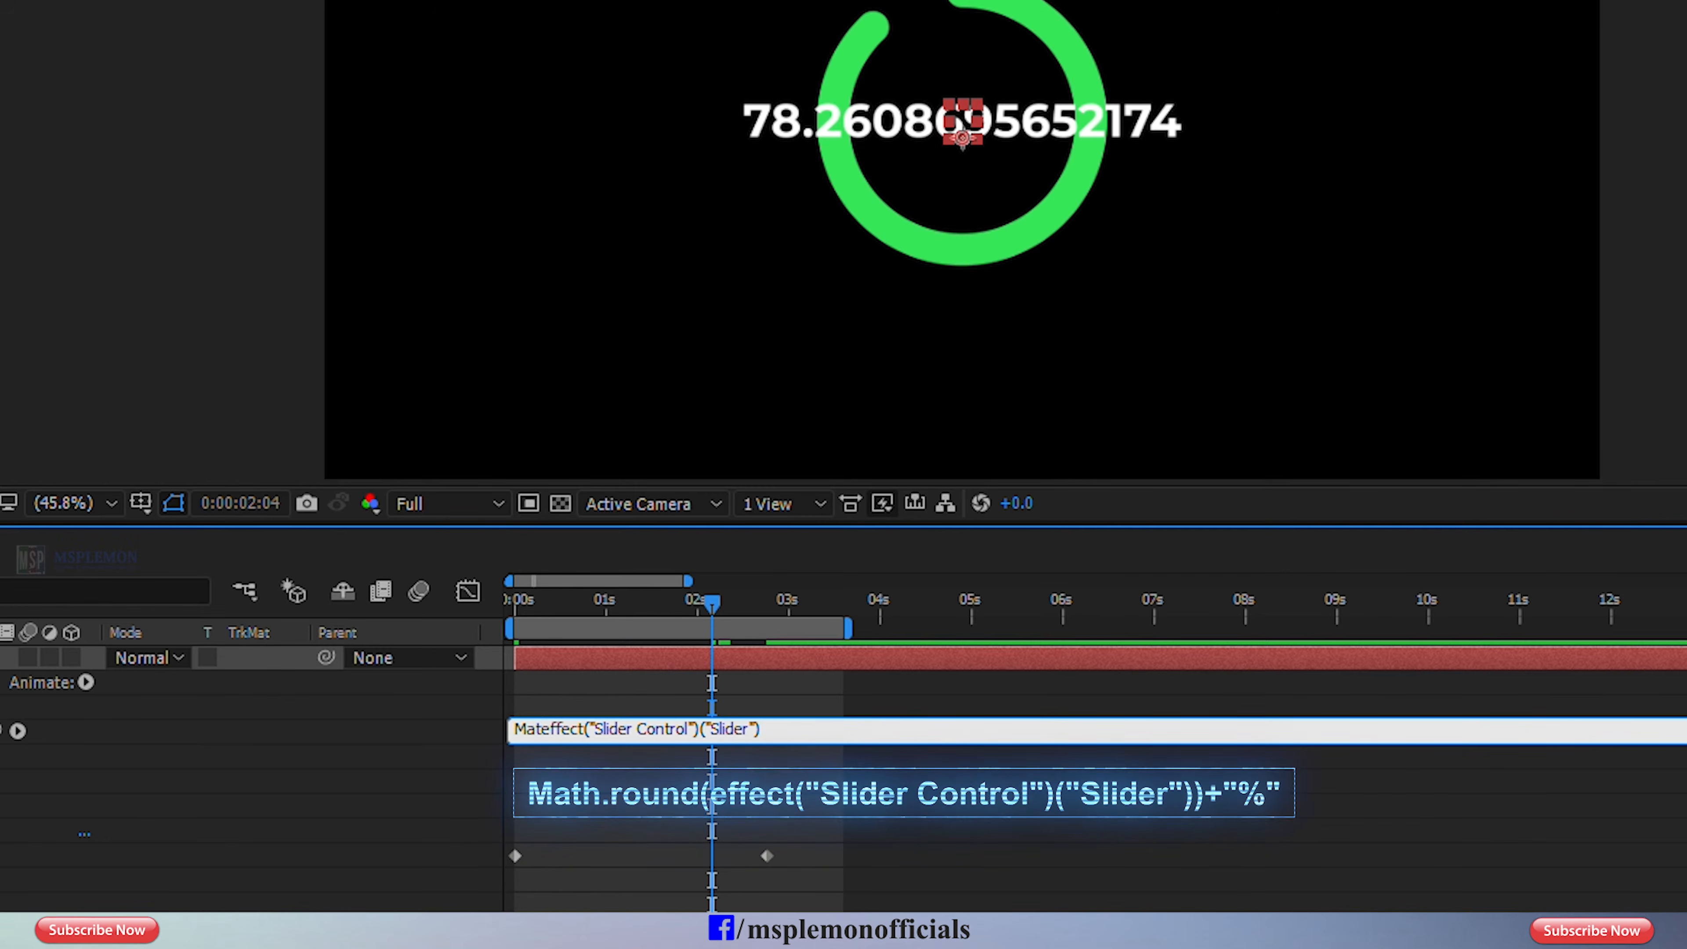
pyautogui.write('h.rou ')
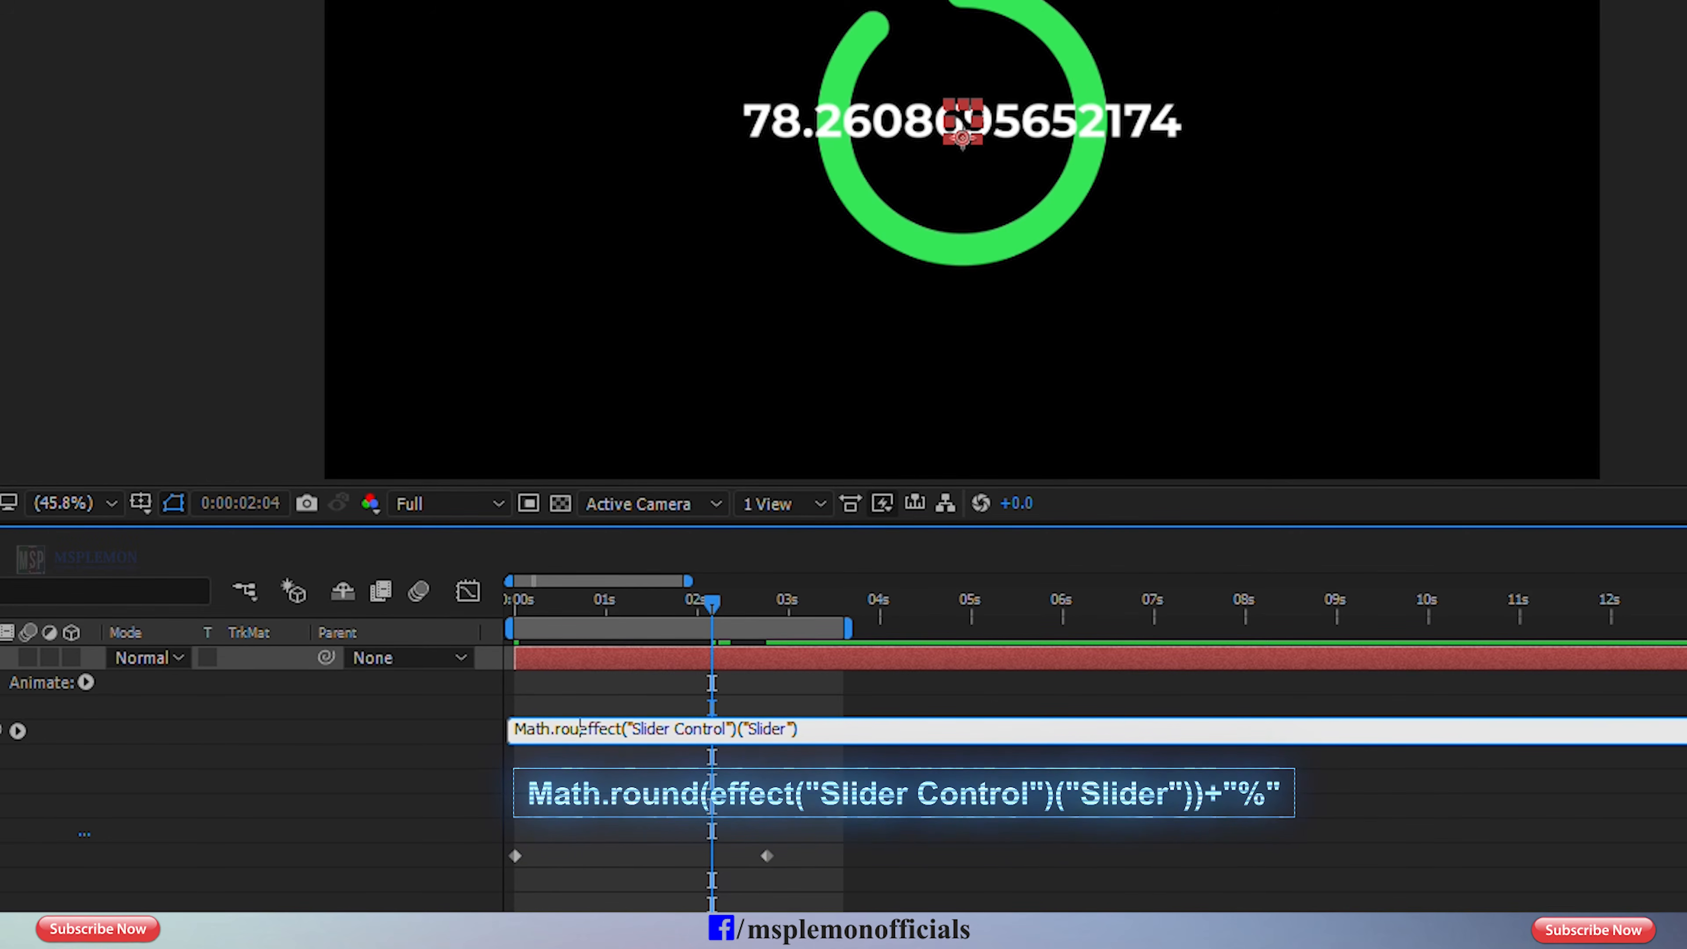
pyautogui.write('nd(')
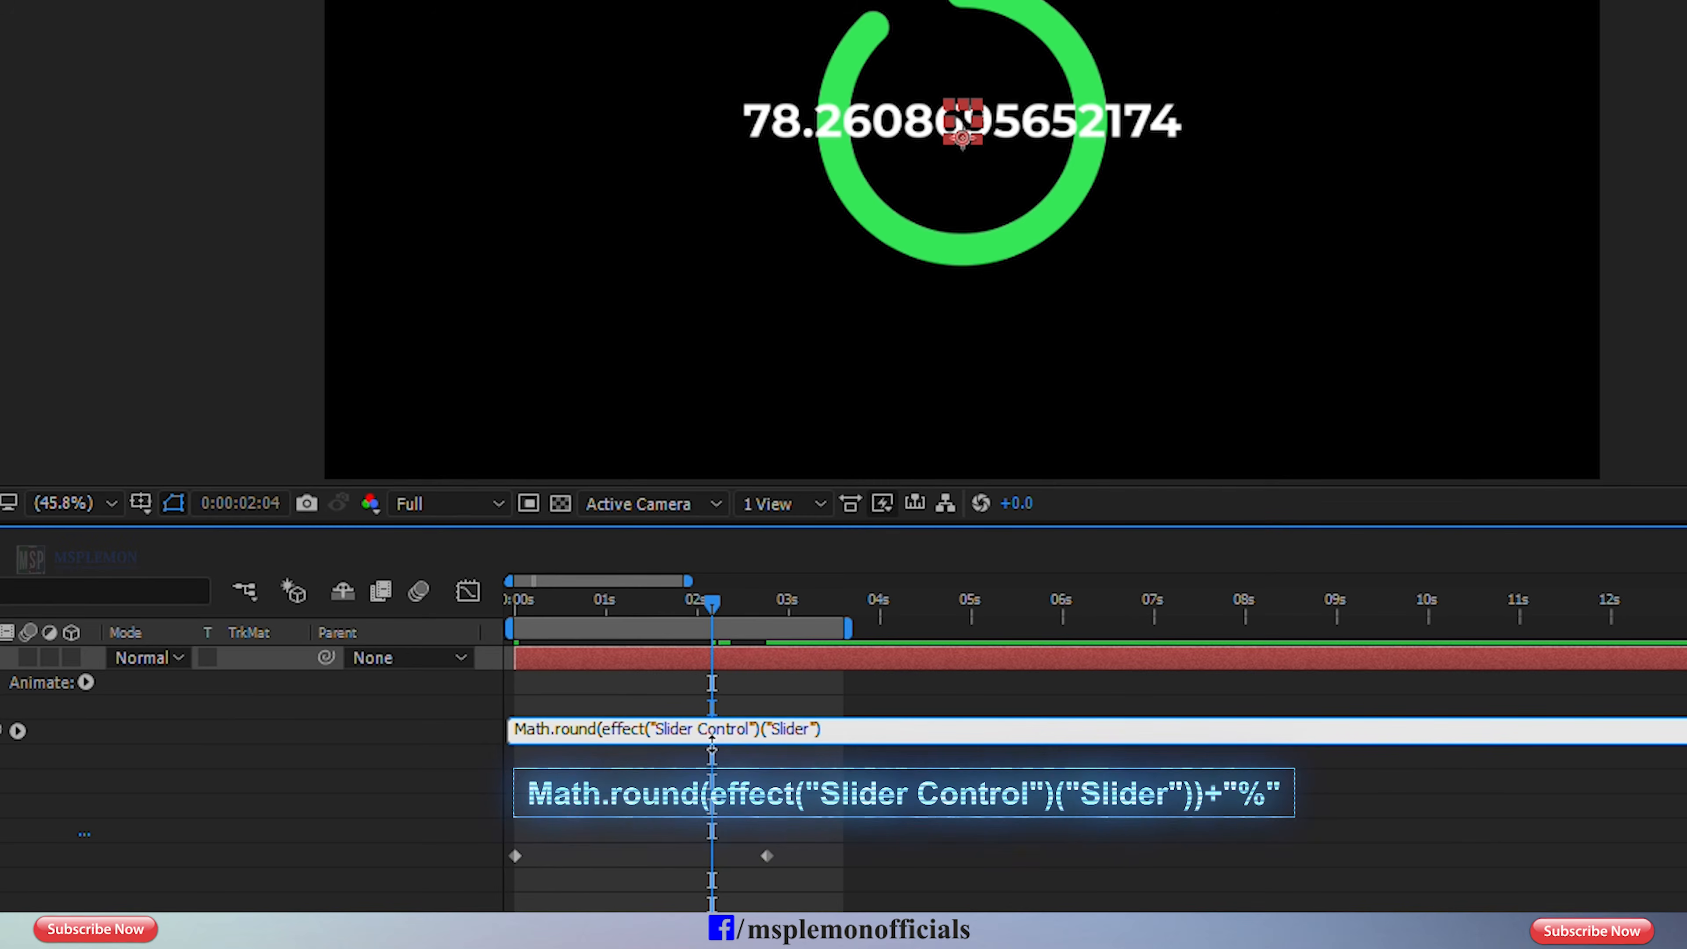
pyautogui.press('Right')
pyautogui.press('Right')
pyautogui.press('Right')
pyautogui.press('Right')
pyautogui.press('Right')
pyautogui.press('Right')
pyautogui.press('Right')
pyautogui.press('Right')
pyautogui.press('Right')
pyautogui.press('Right')
pyautogui.press('Right')
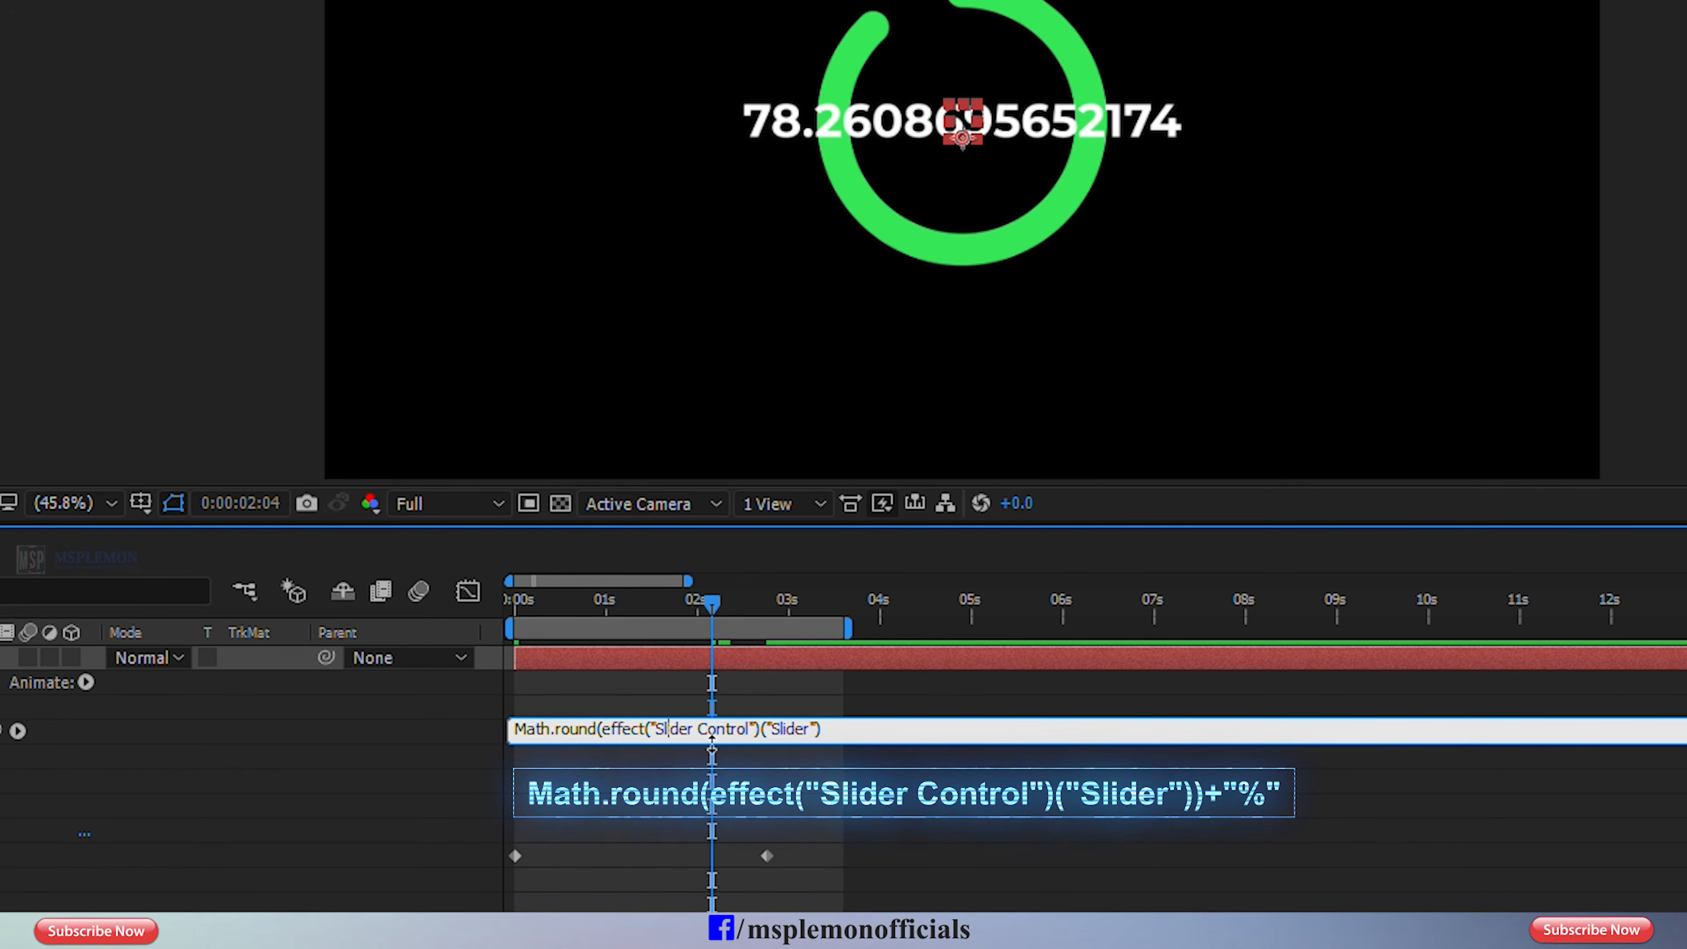
pyautogui.press('Right')
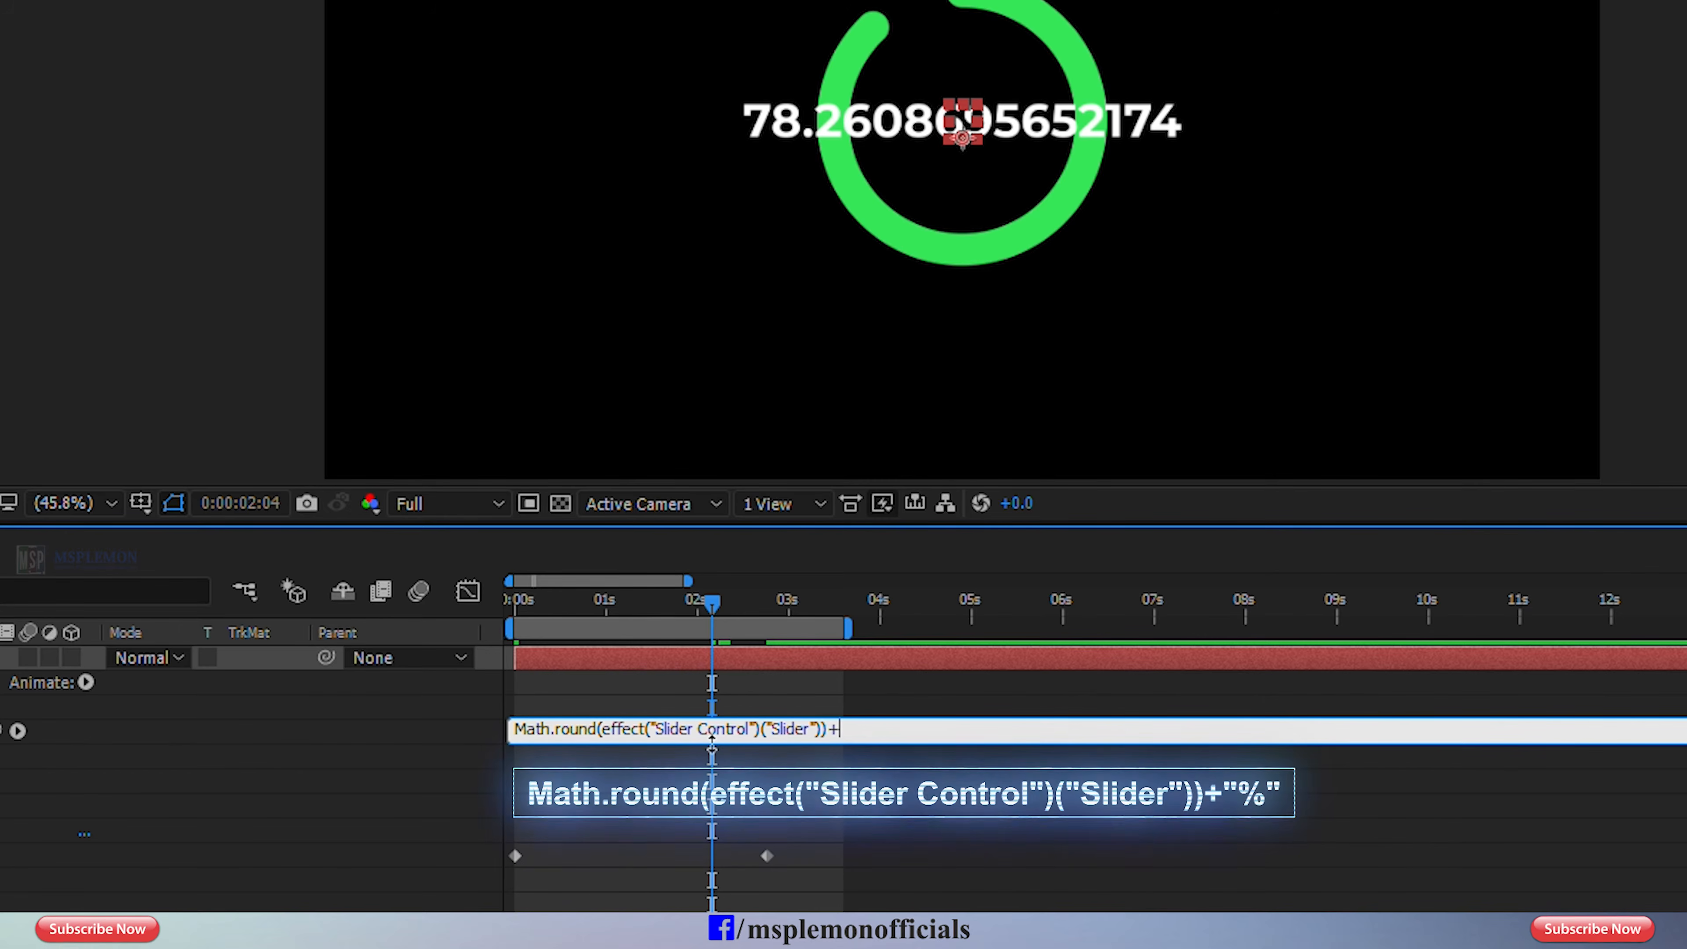
pyautogui.write('%')
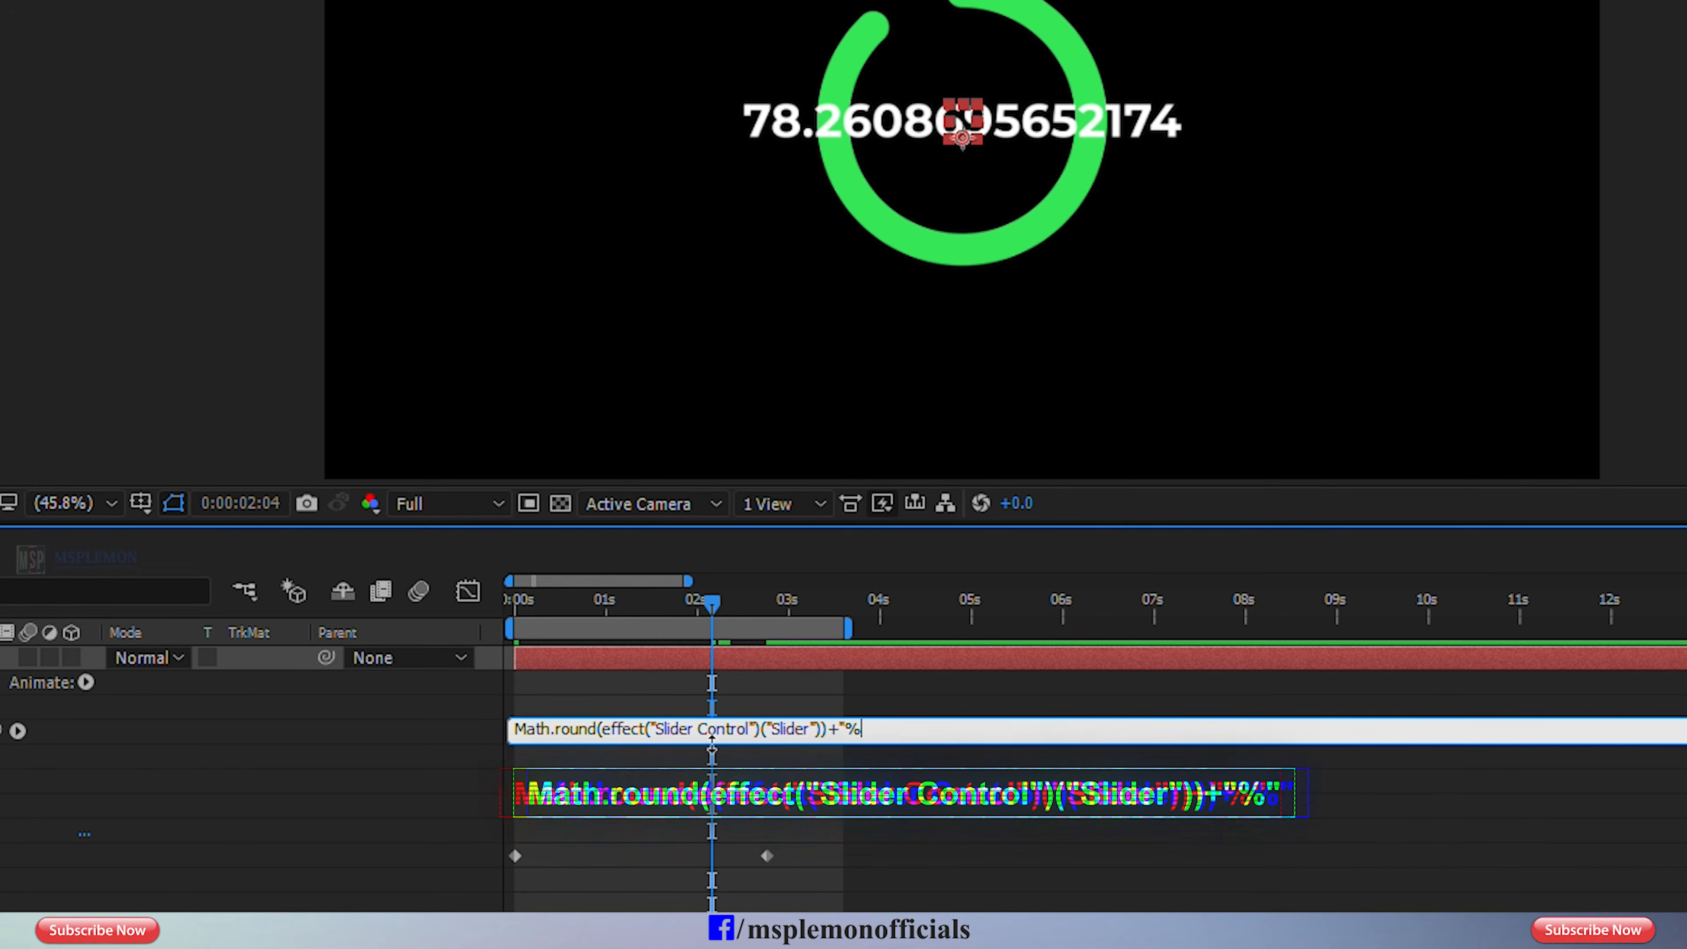
pyautogui.write('"')
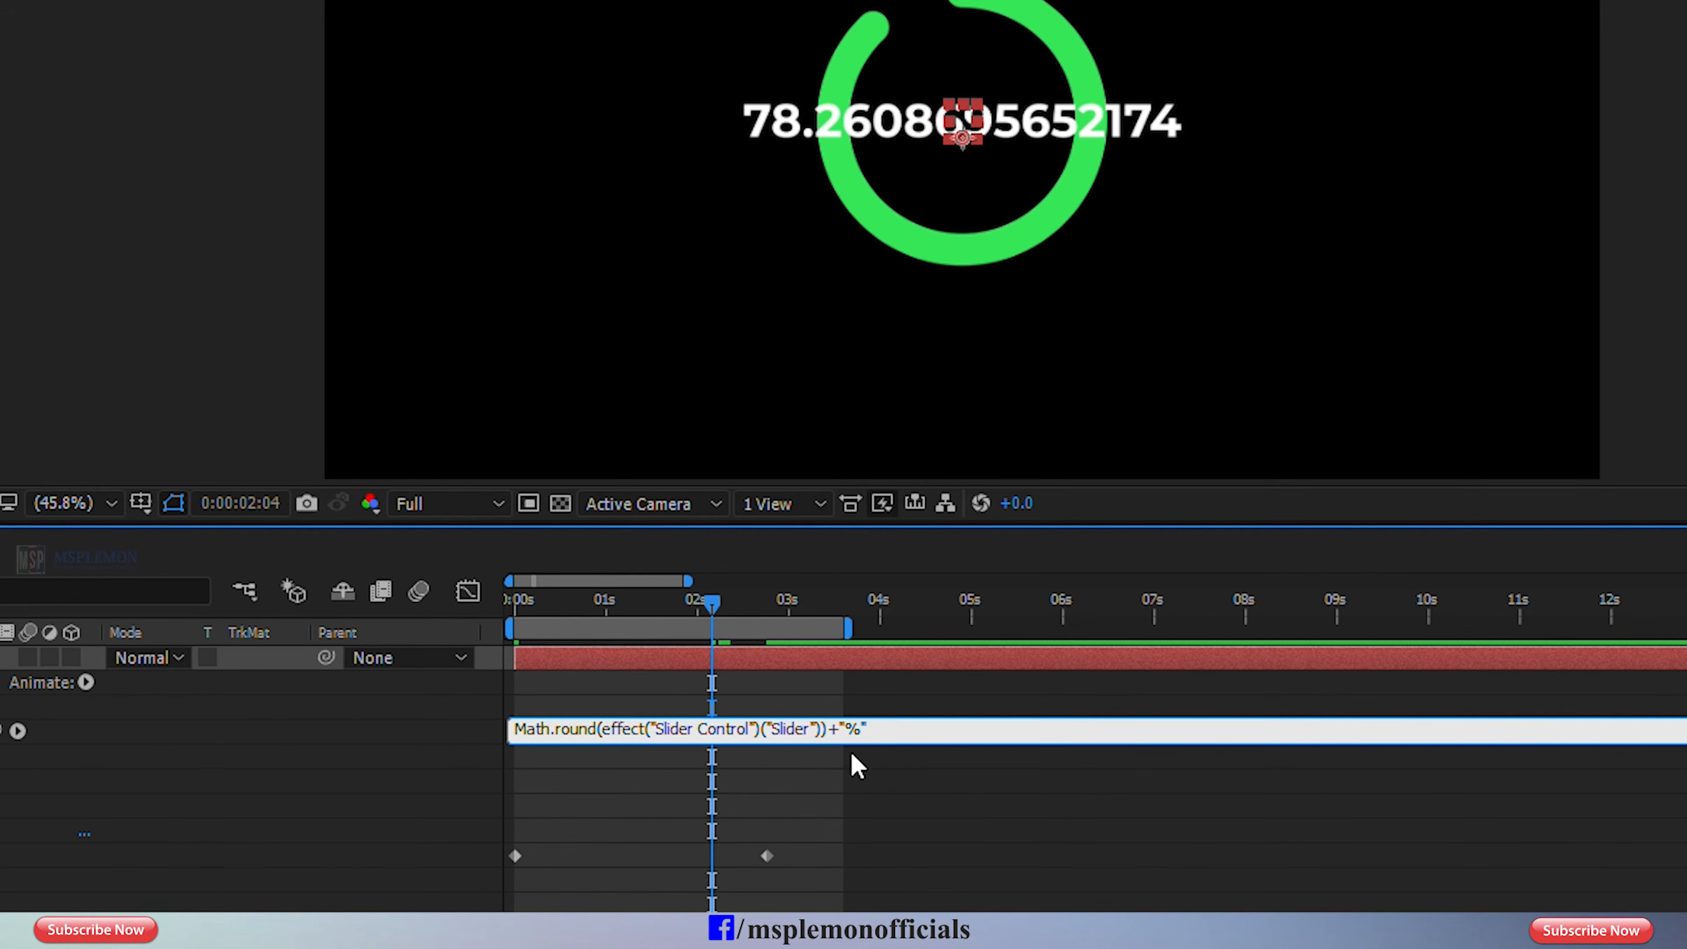
pyautogui.moveTo(688, 620); pyautogui.dragTo(683, 614)
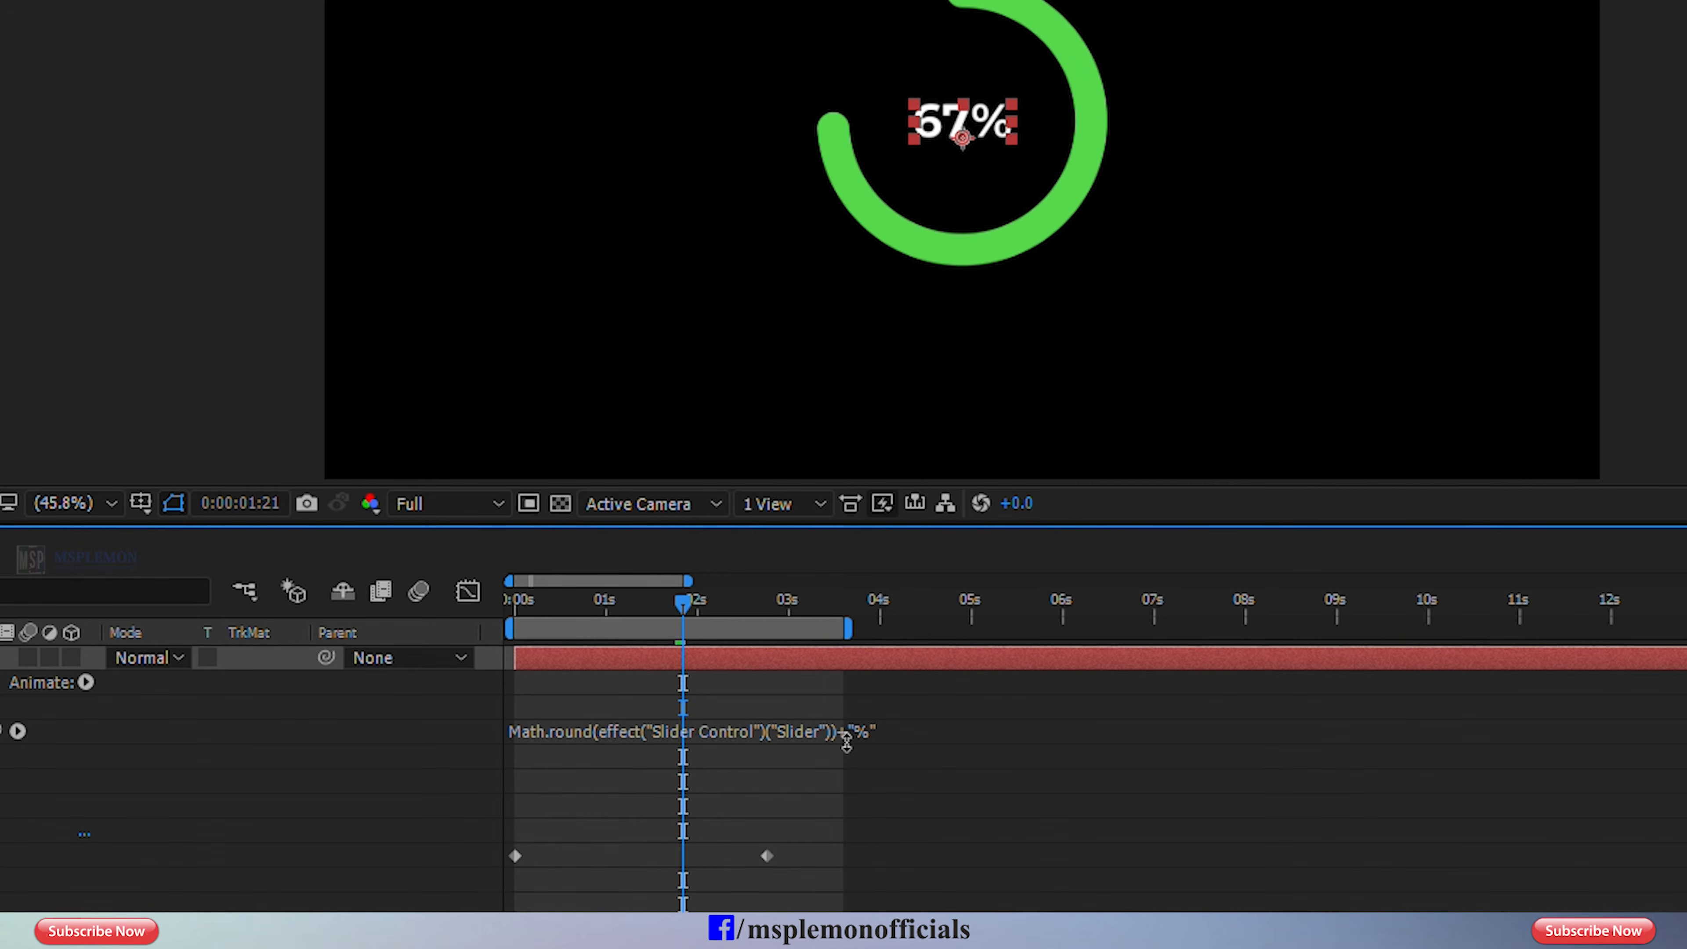
# Review the rounding part of the Source Text expression and preview the percentage counter from the first frame.
pyautogui.click(856, 729)
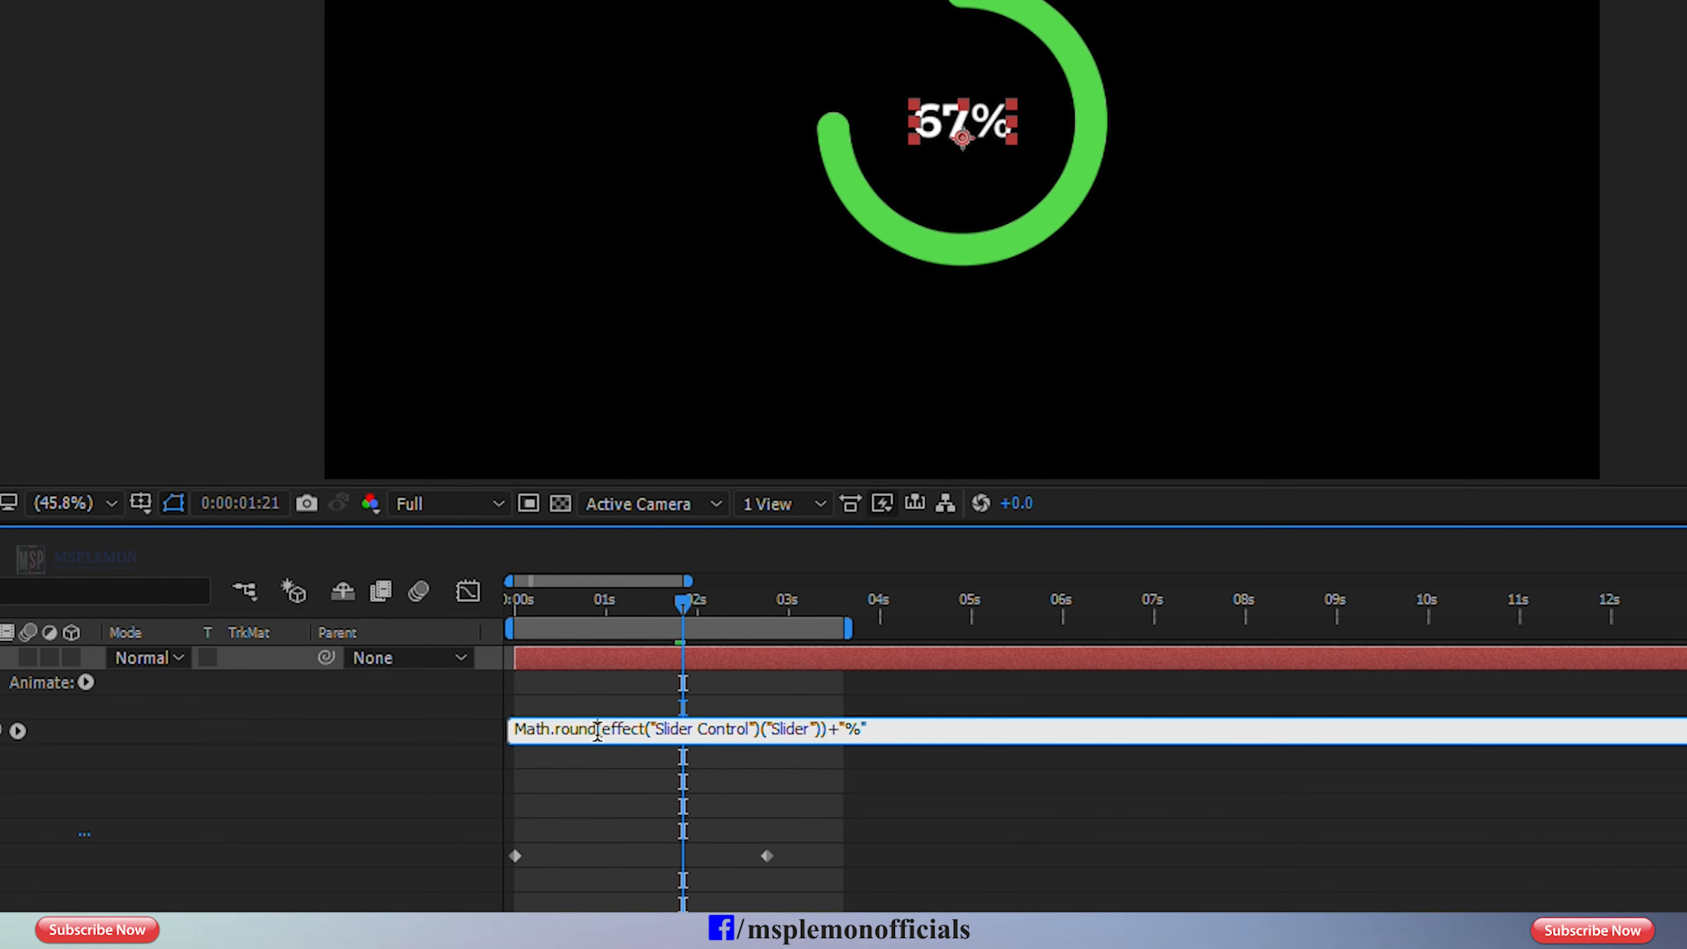
pyautogui.moveTo(599, 731); pyautogui.dragTo(514, 730)
pyautogui.click(893, 730)
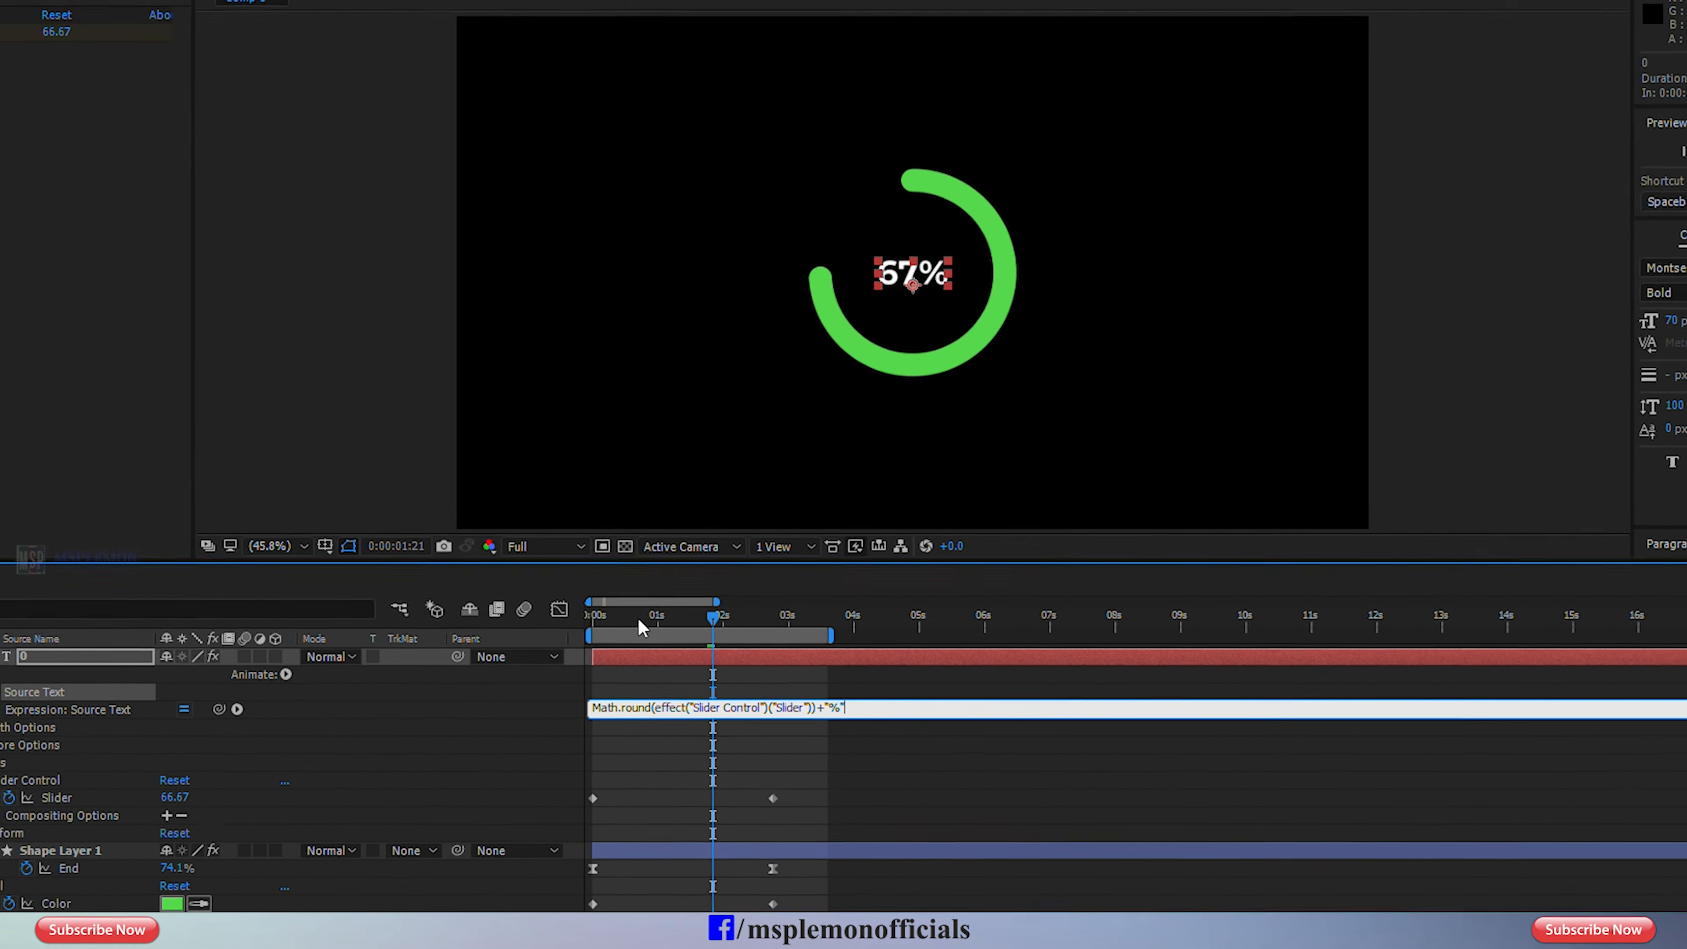
pyautogui.moveTo(638, 617); pyautogui.dragTo(593, 617)
pyautogui.press('space')
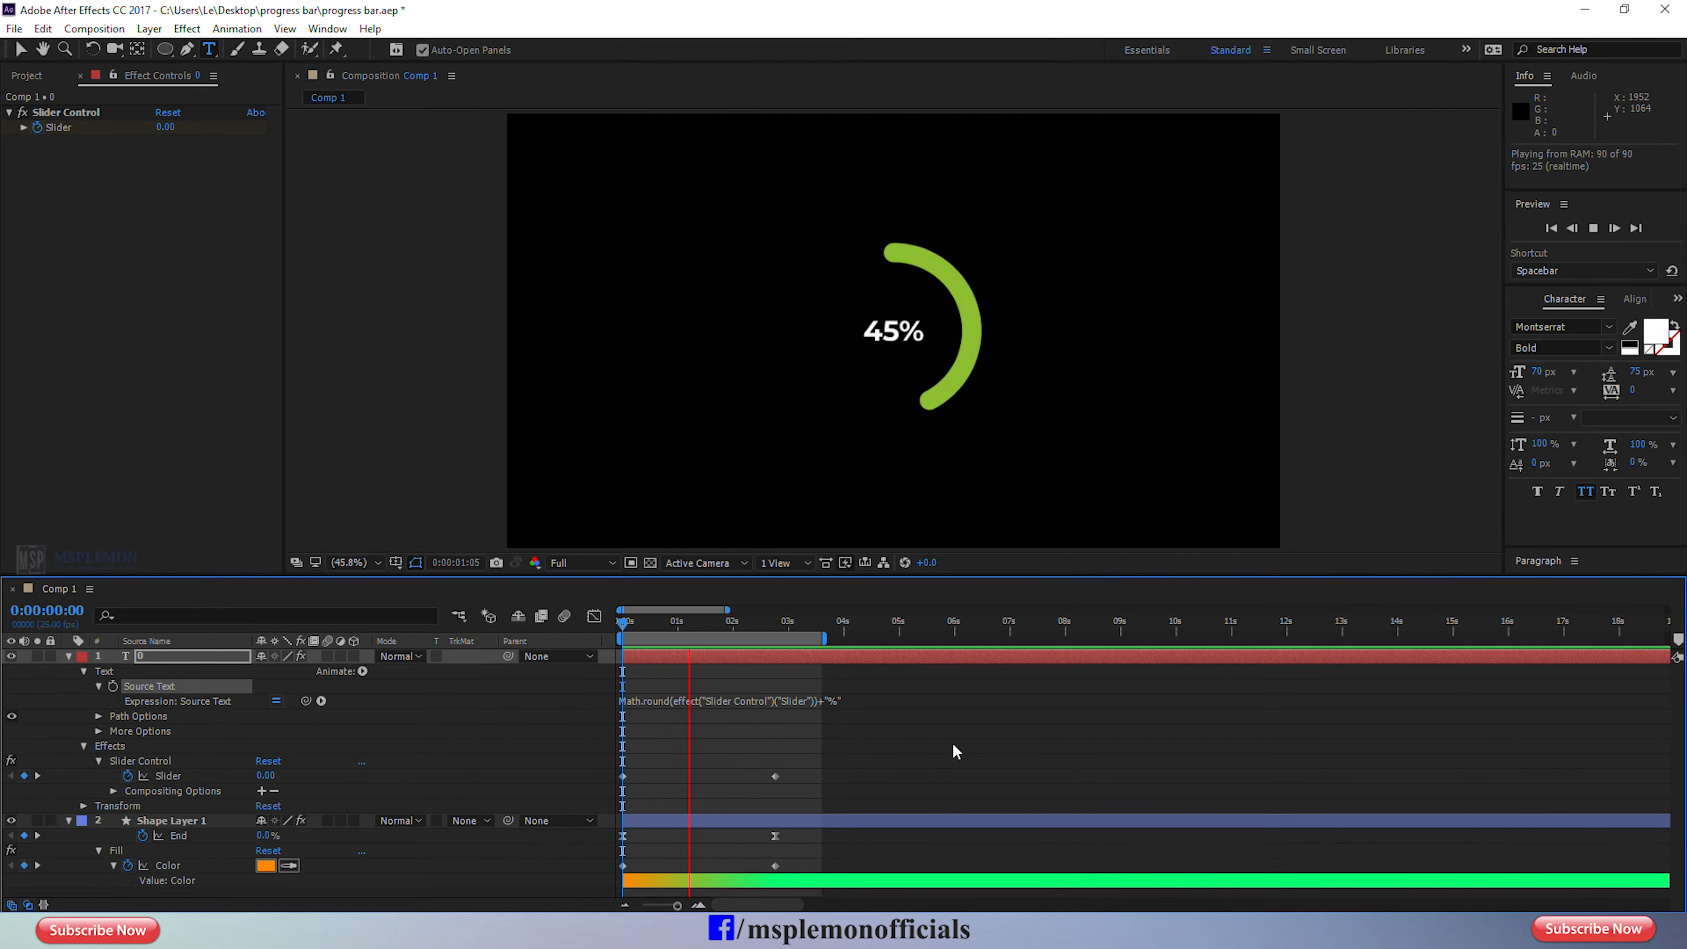
# Apply Easy Ease to both Slider keyframes on the text layer and preview the counter from the first frame.
pyautogui.moveTo(670, 626); pyautogui.dragTo(617, 628)
pyautogui.click(656, 655)
pyautogui.press('u')
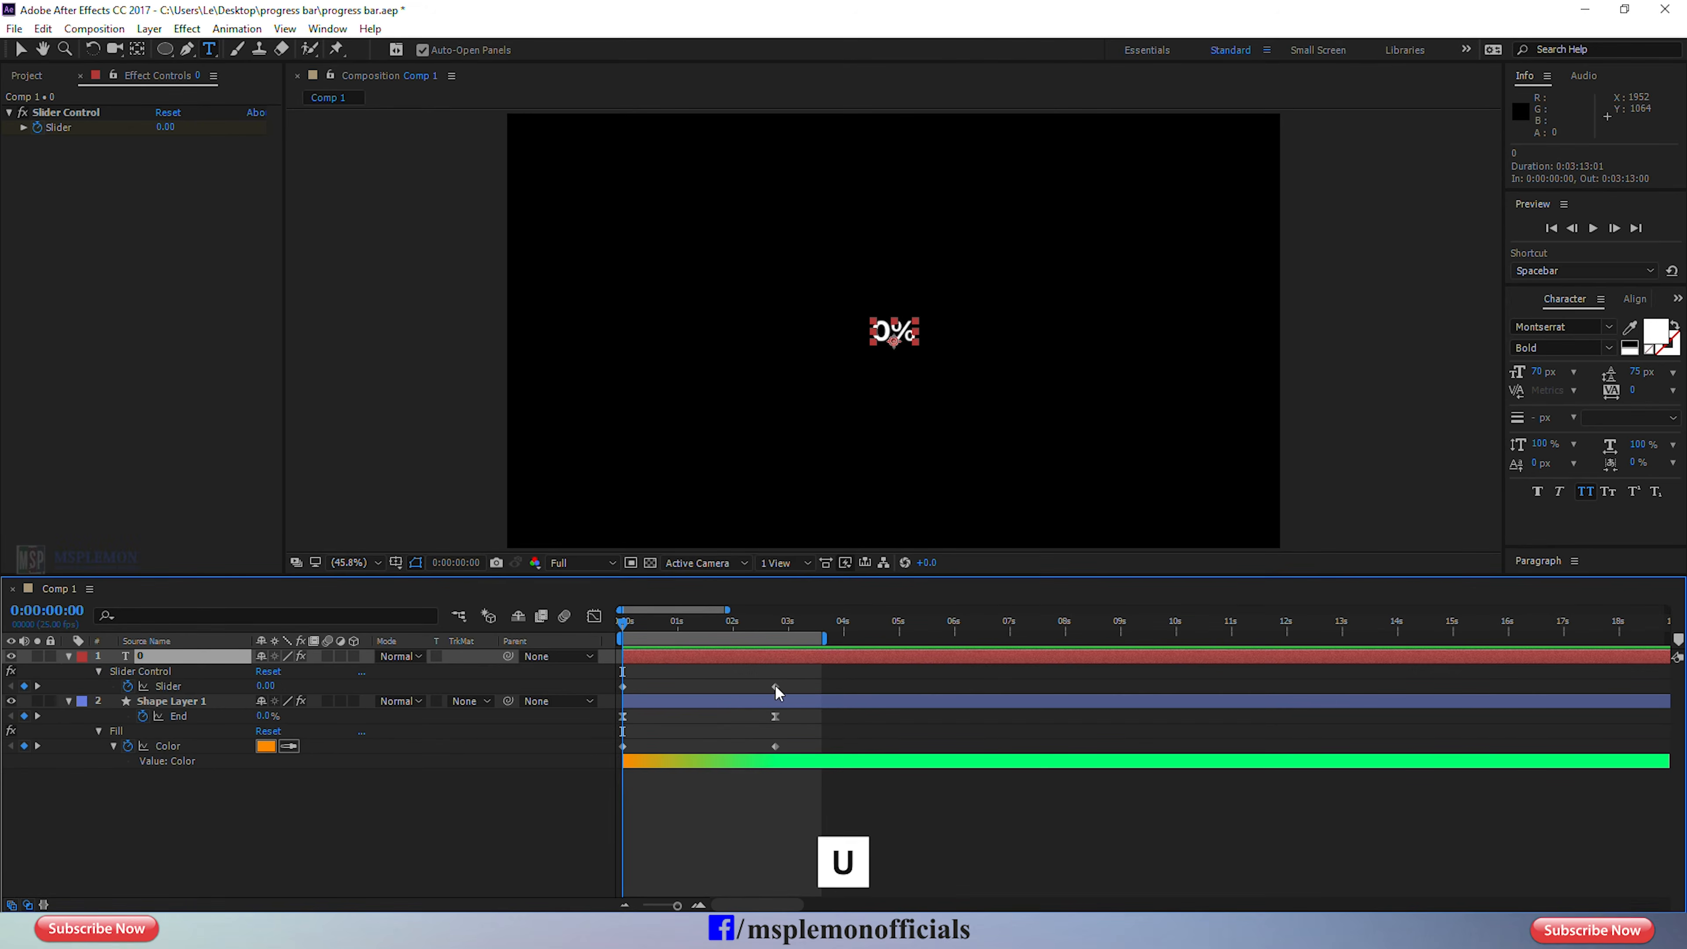
pyautogui.moveTo(784, 675); pyautogui.dragTo(624, 694)
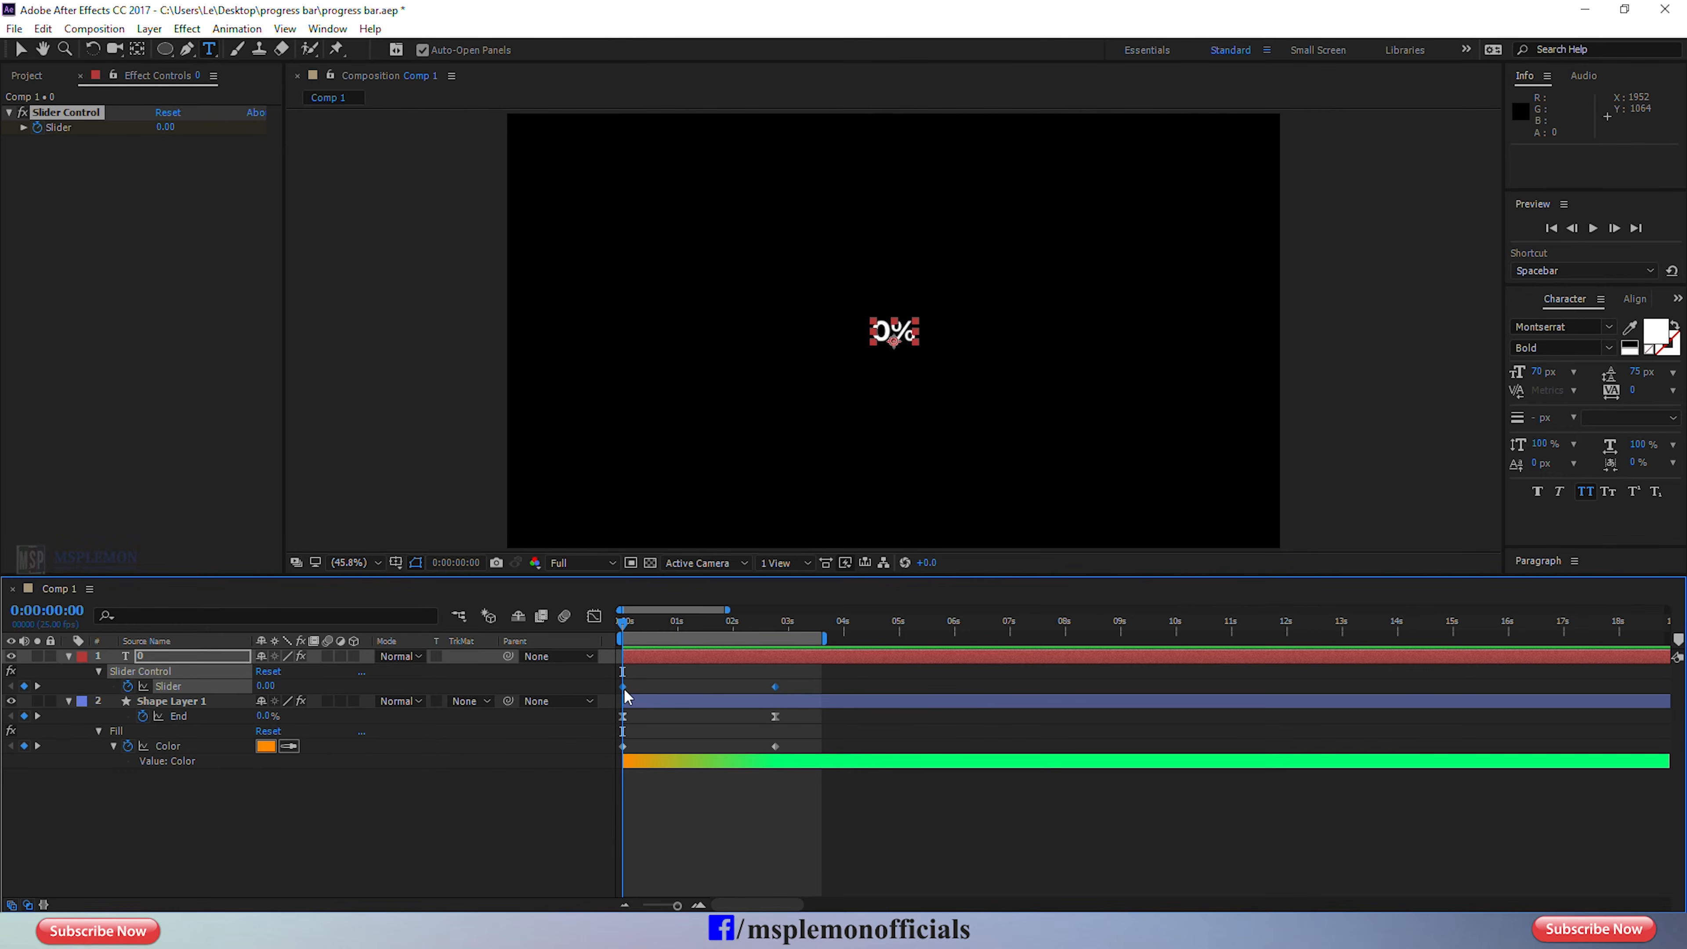
pyautogui.rightClick(625, 693)
pyautogui.moveTo(767, 678)
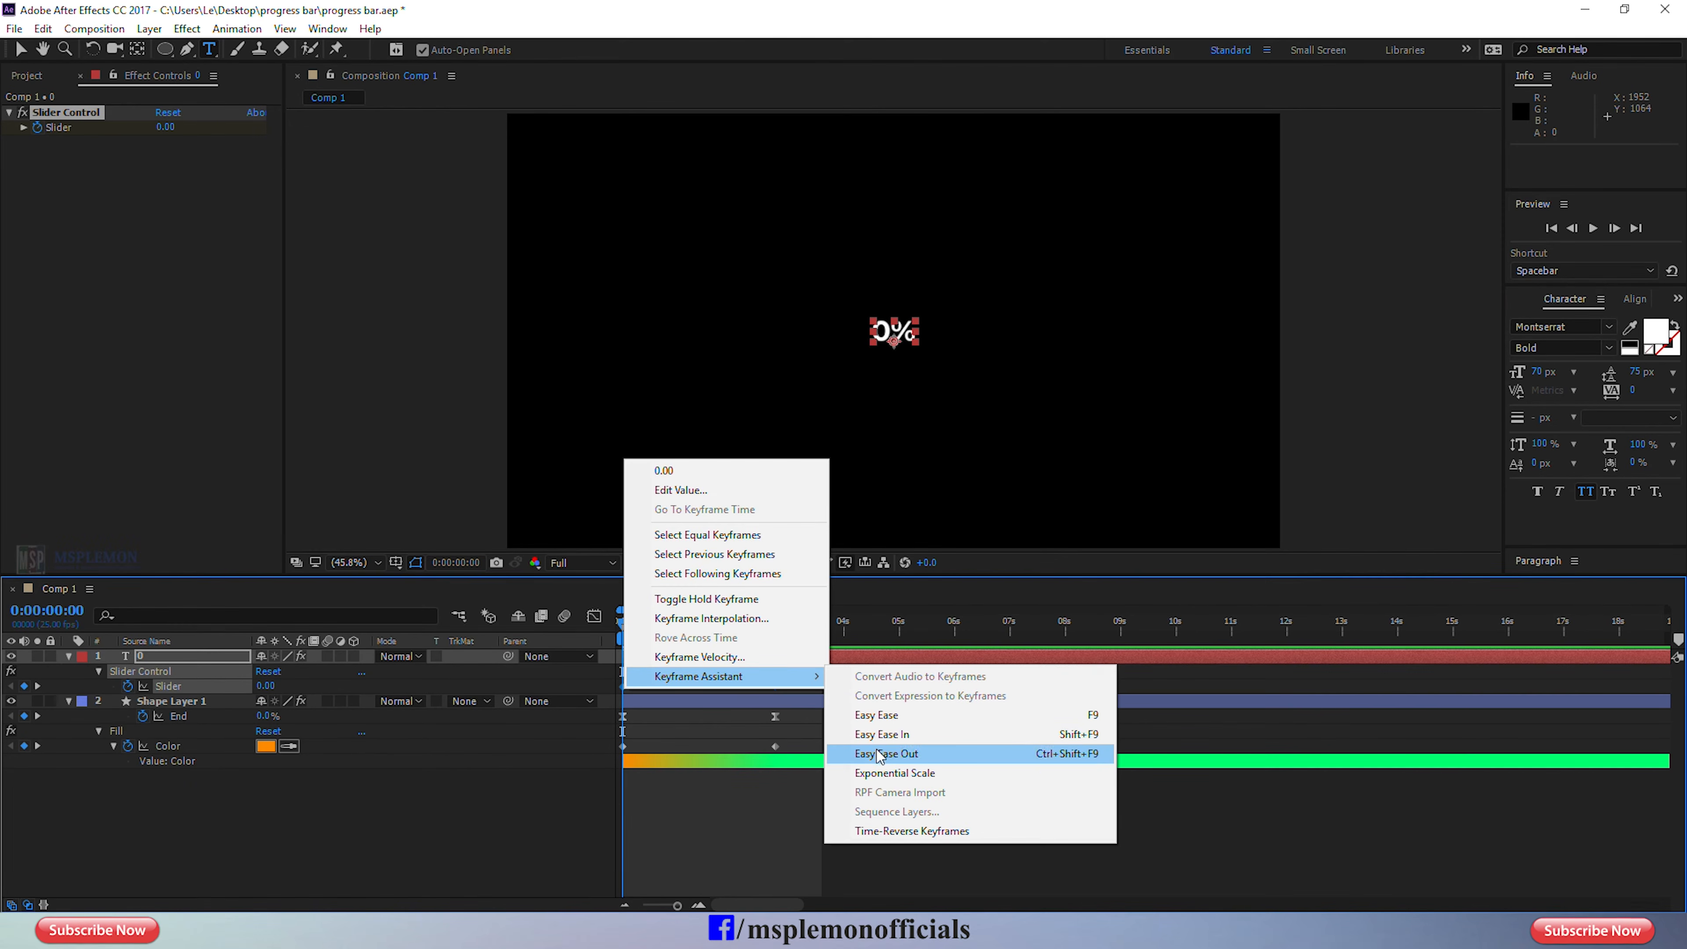
pyautogui.click(887, 722)
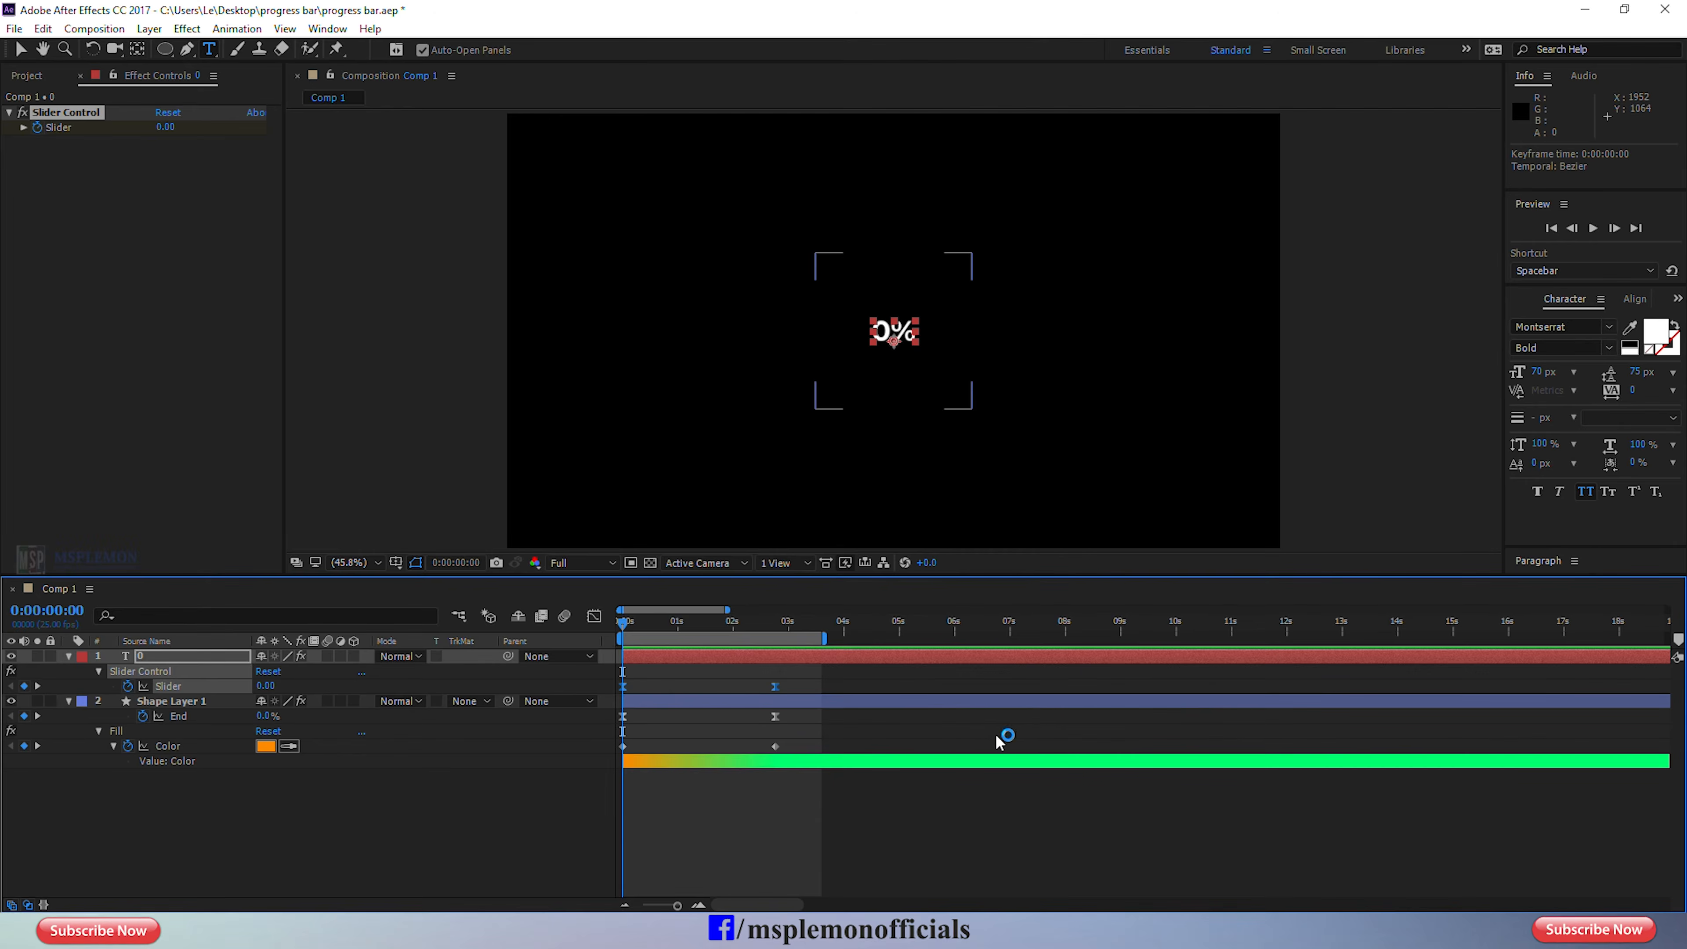
pyautogui.press('space')
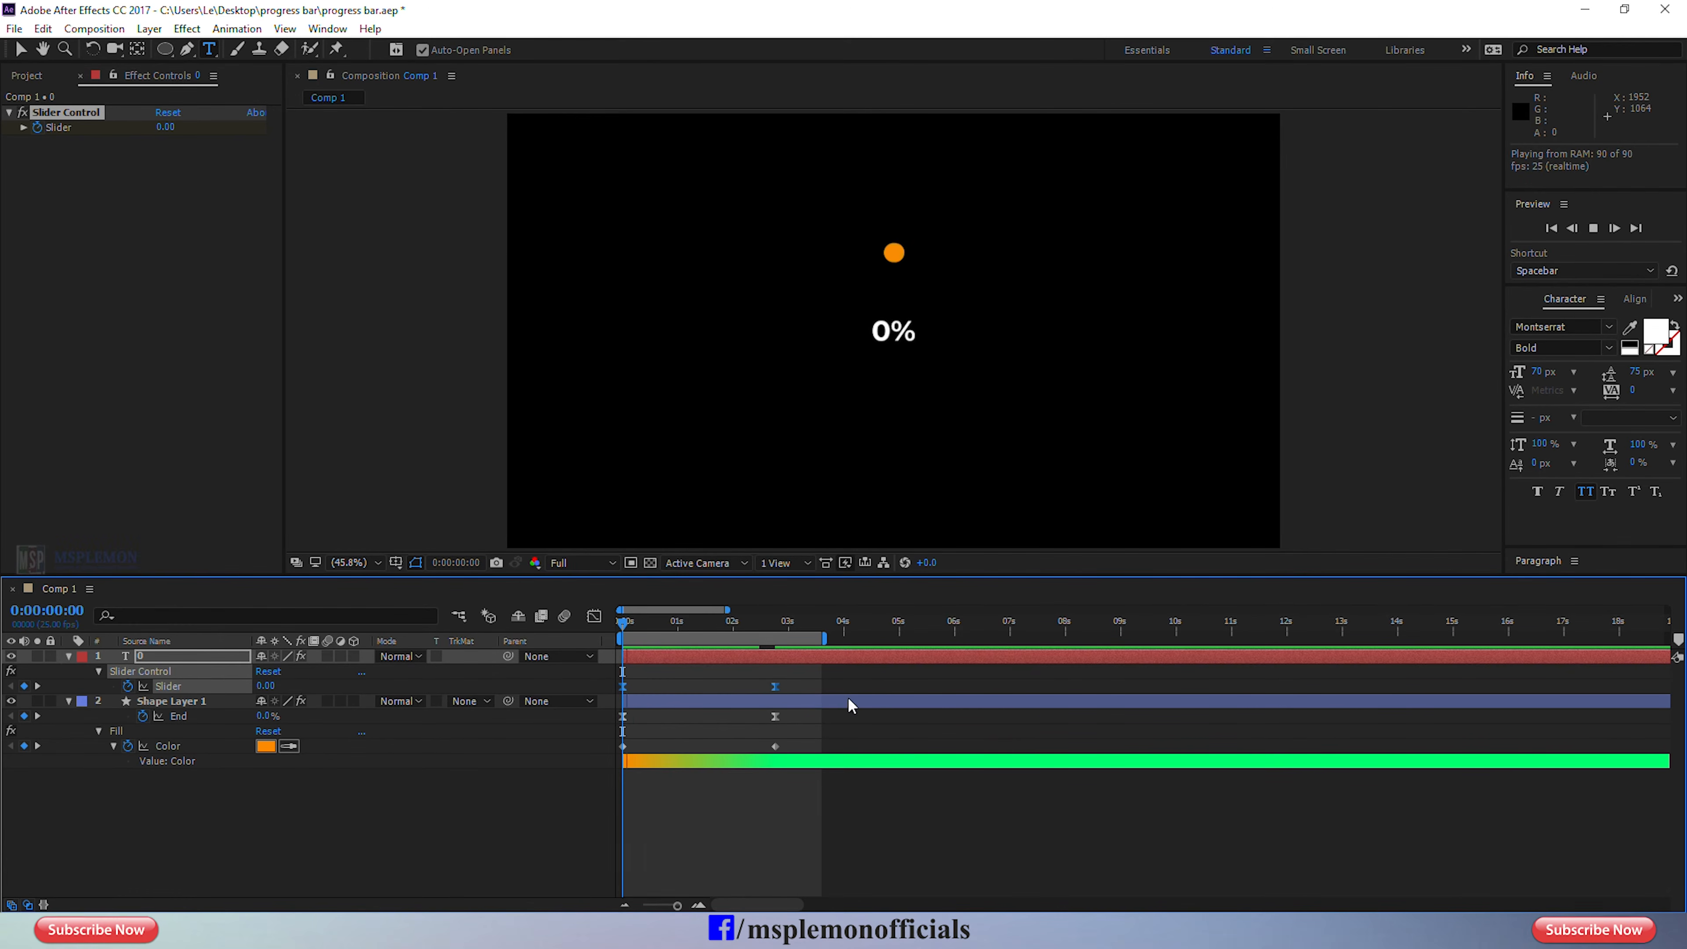
# Apply Easy Ease to both Fill Color keyframes on Shape Layer 1 and preview the animation.
pyautogui.moveTo(786, 737); pyautogui.dragTo(623, 751)
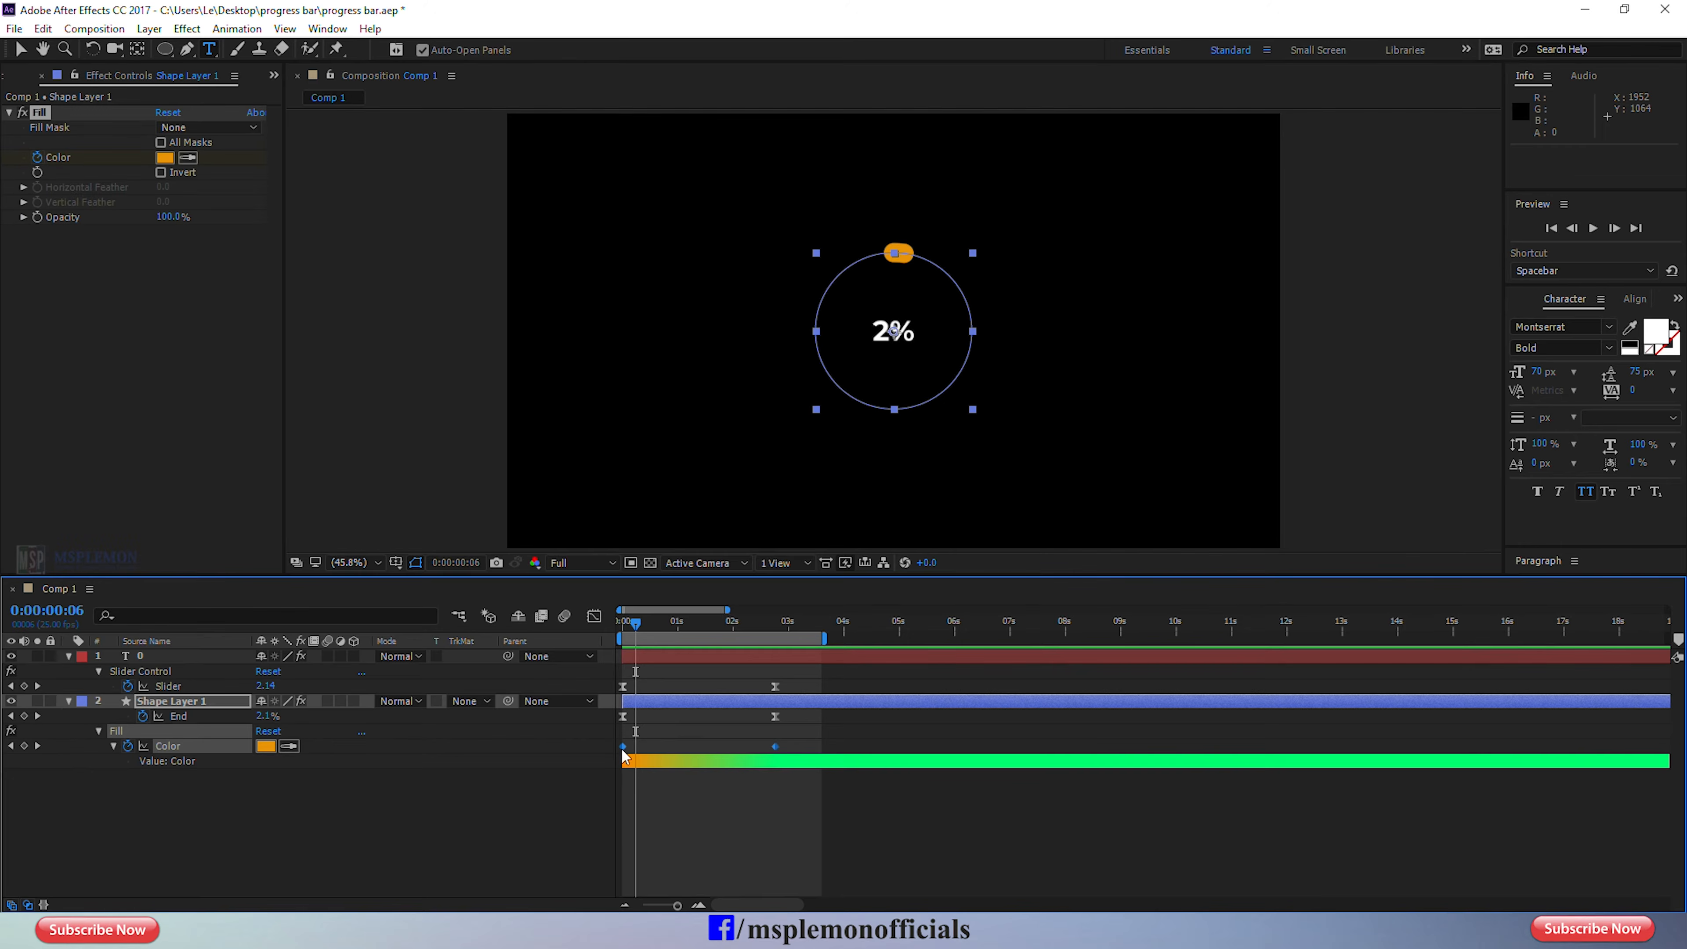
pyautogui.rightClick(623, 748)
pyautogui.moveTo(704, 735)
pyautogui.click(874, 774)
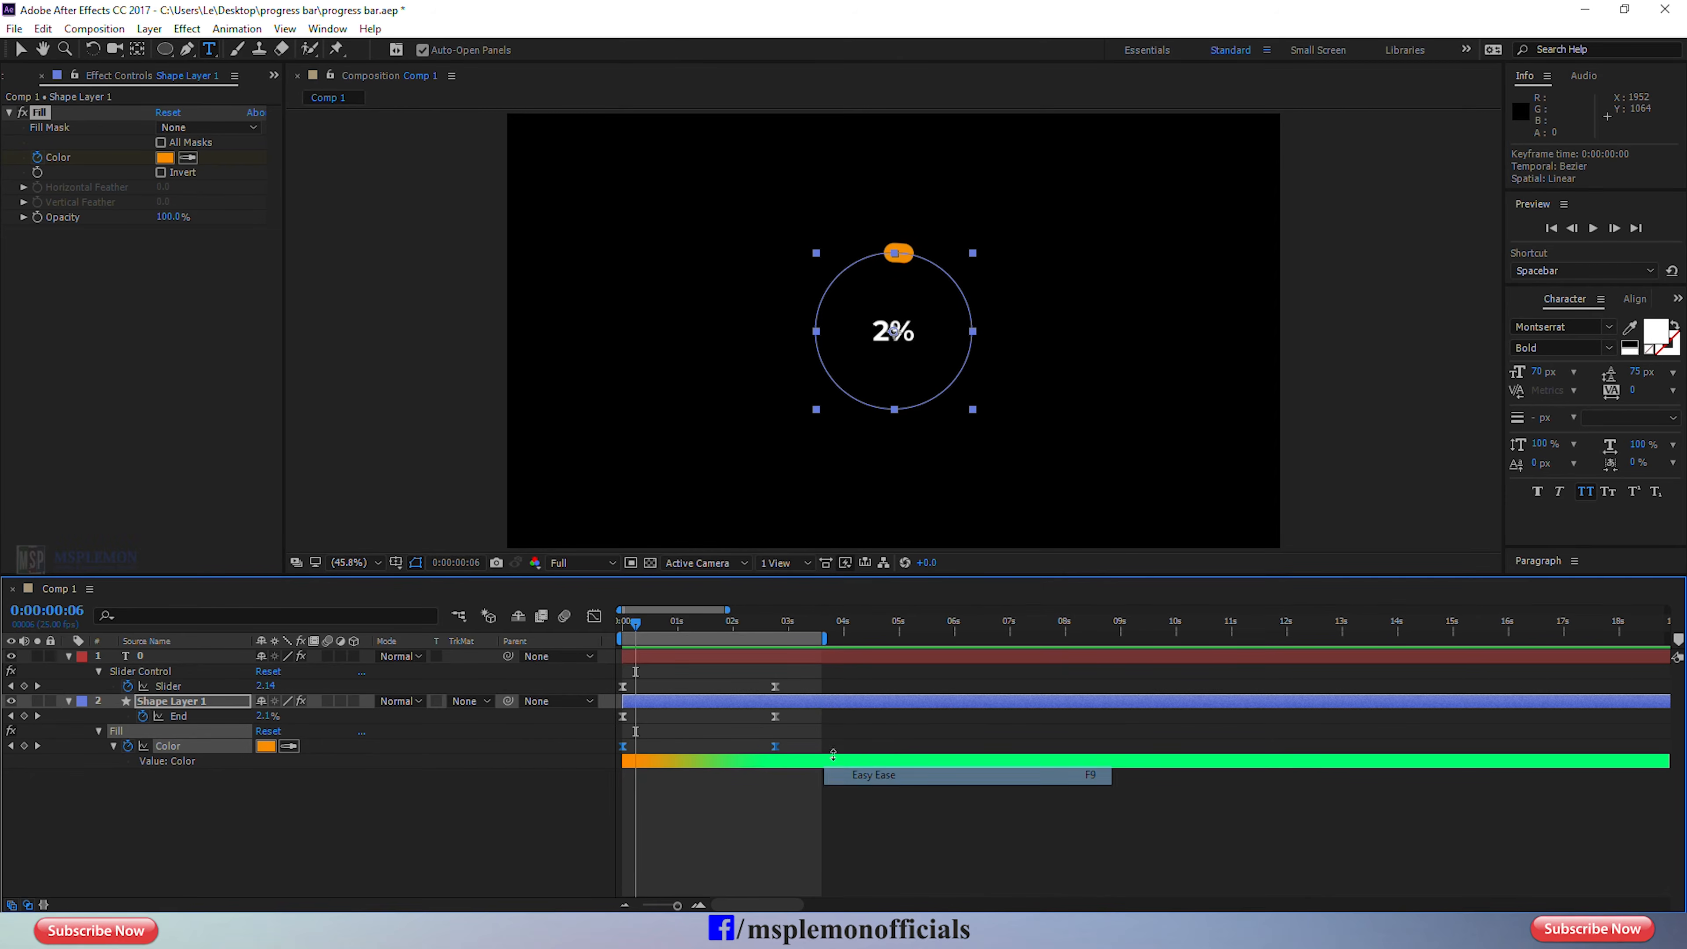
pyautogui.press('space')
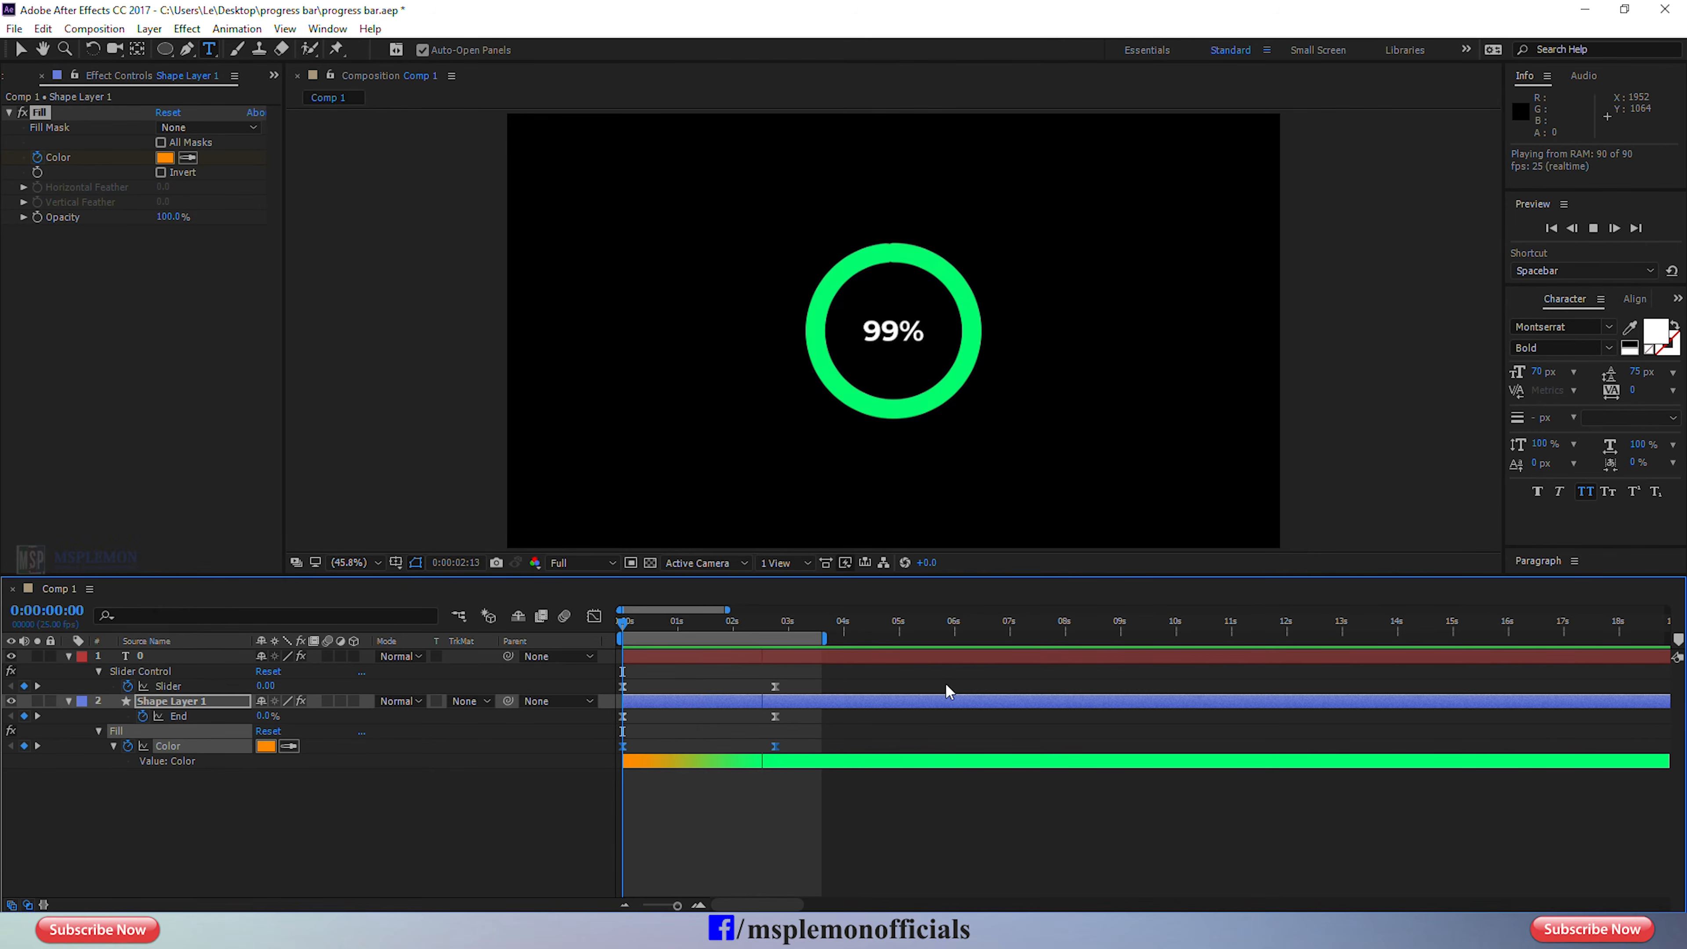
pyautogui.press('space')
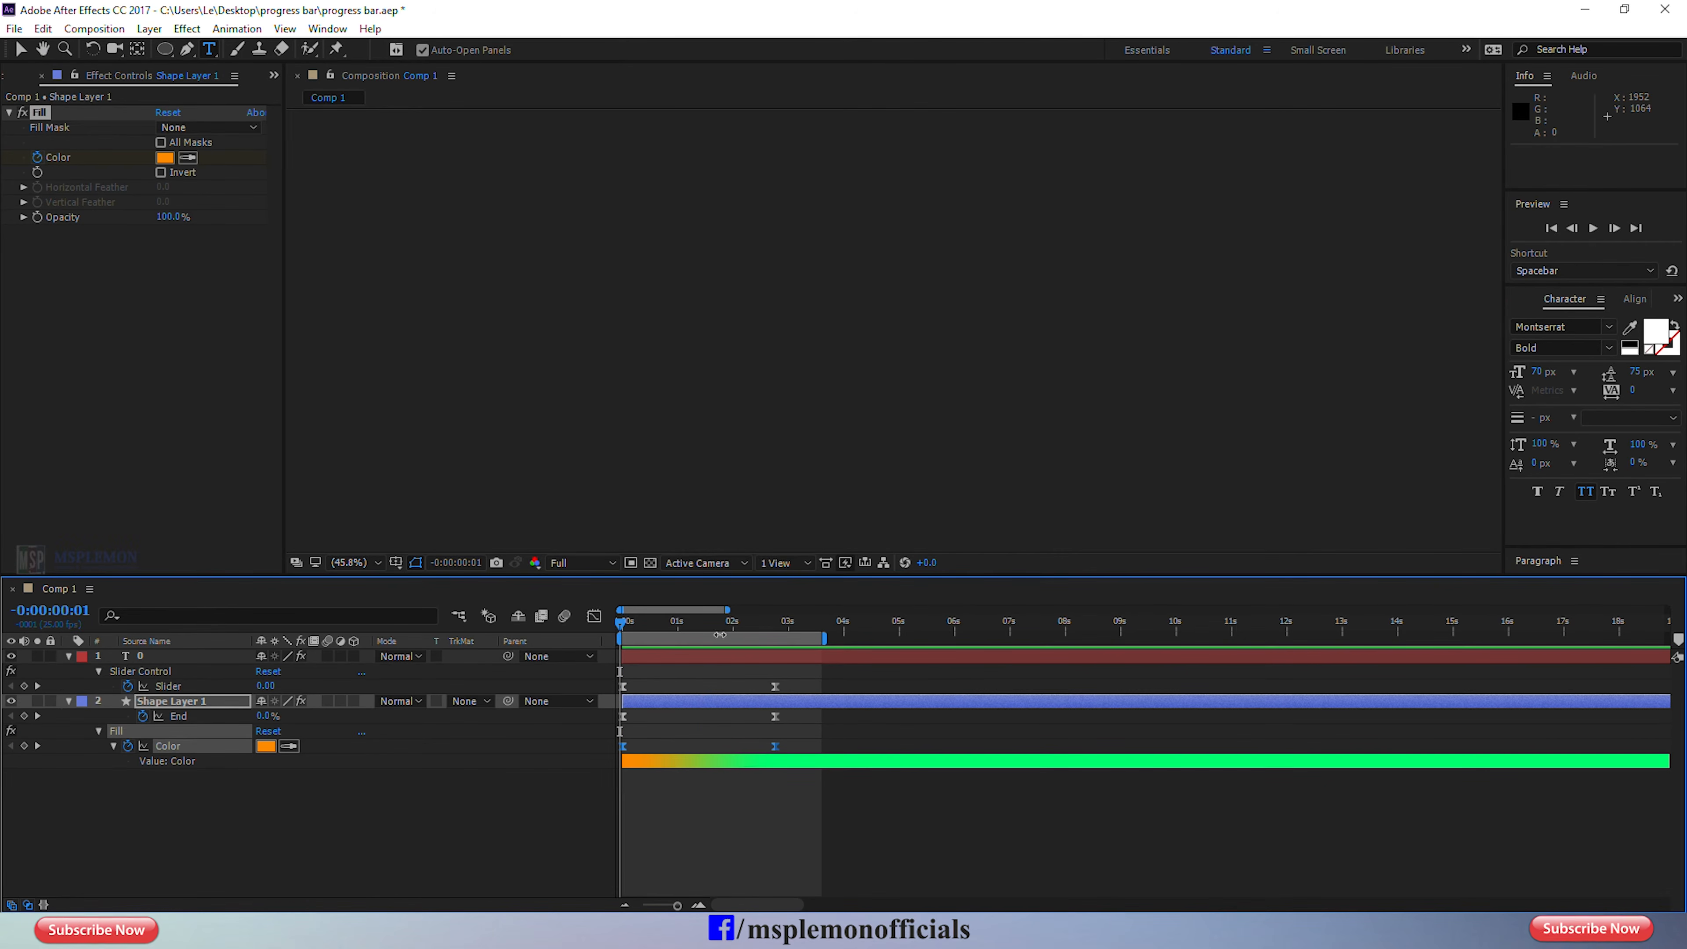
# Try 90 and 153 as the Slider value at 0:00:02:19 and preview the counter from the first frame.
pyautogui.moveTo(712, 622); pyautogui.dragTo(770, 649)
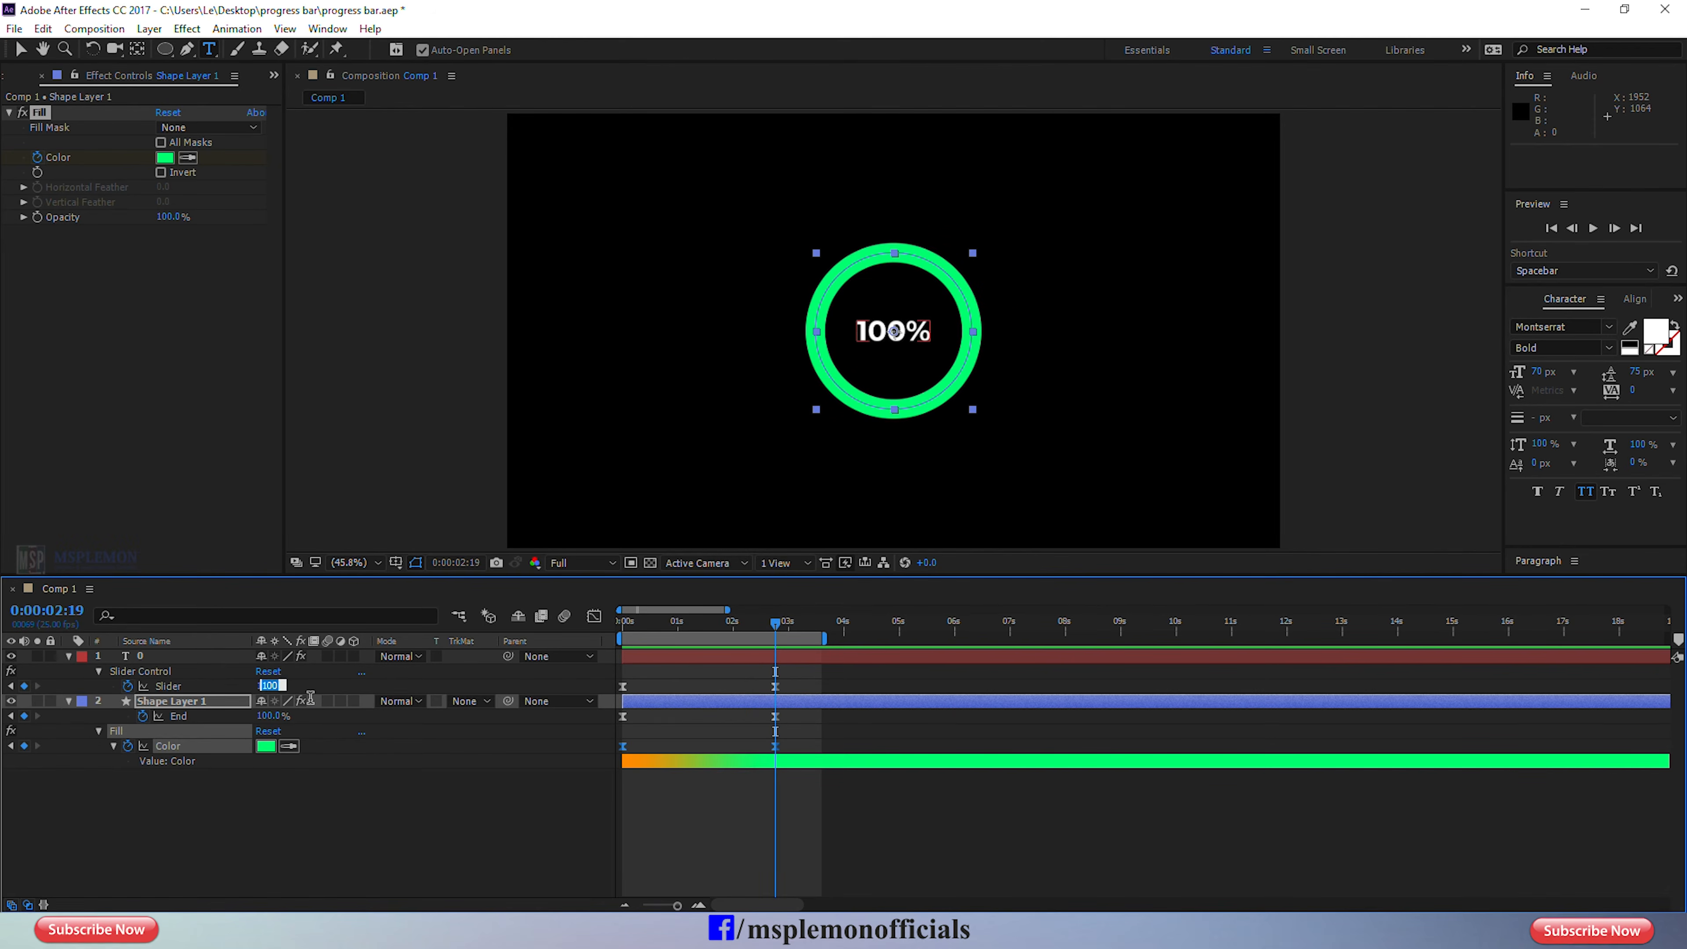
pyautogui.press('Return')
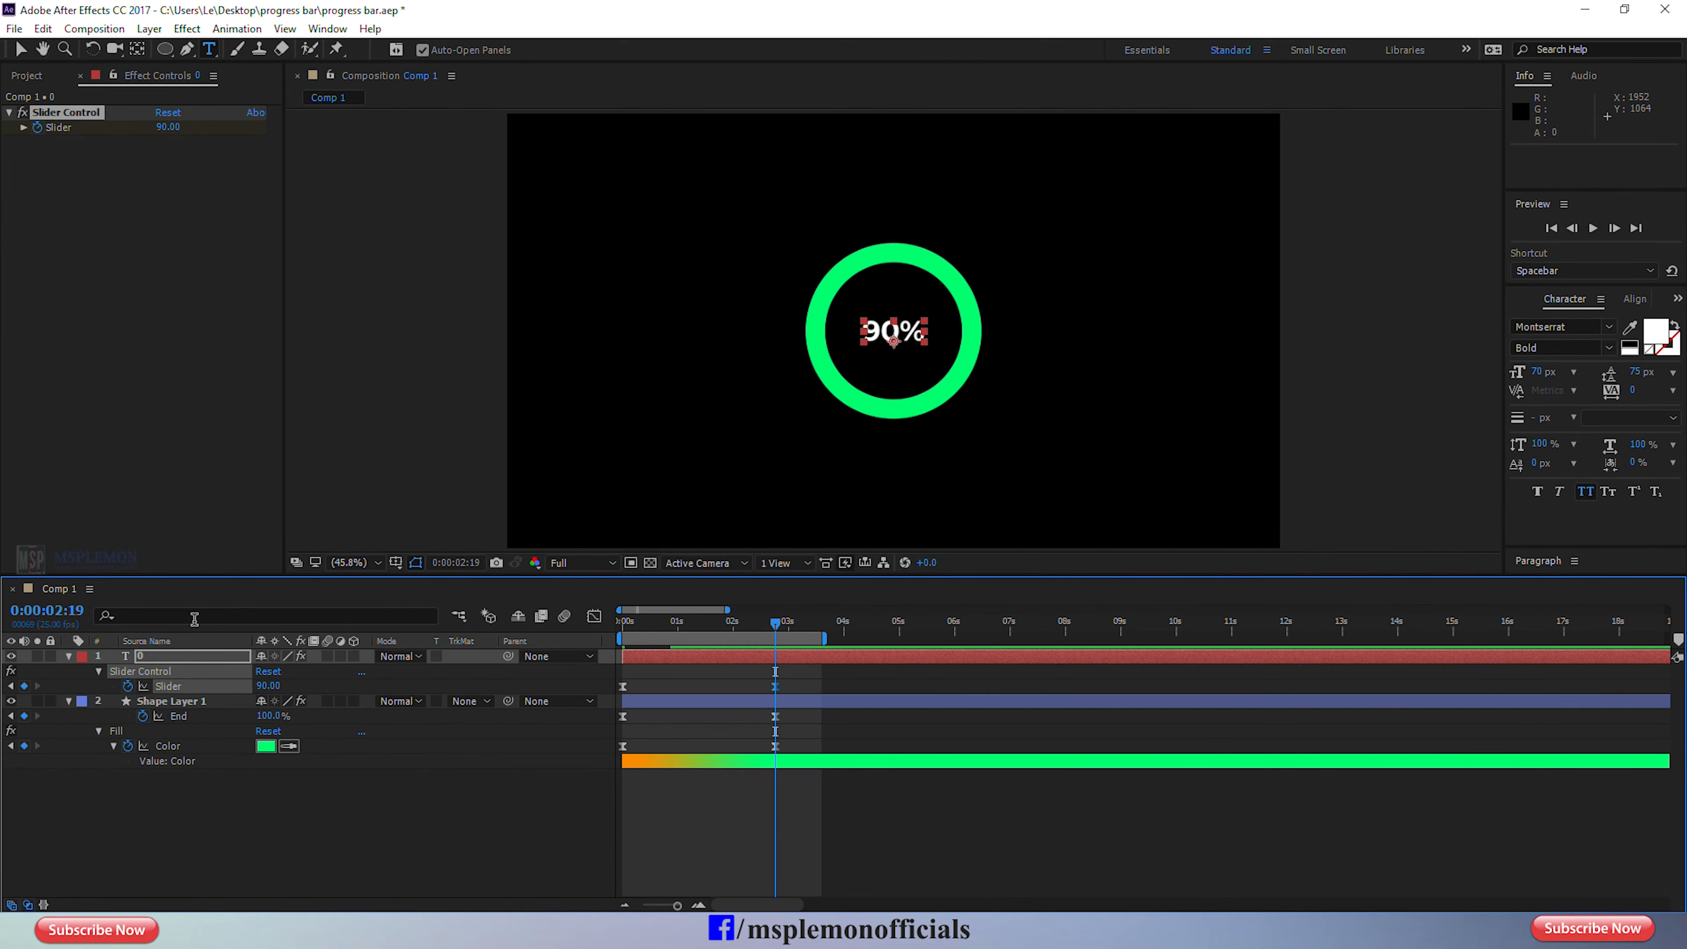
pyautogui.moveTo(263, 686); pyautogui.dragTo(319, 681)
pyautogui.moveTo(644, 625); pyautogui.dragTo(549, 618)
pyautogui.press('space')
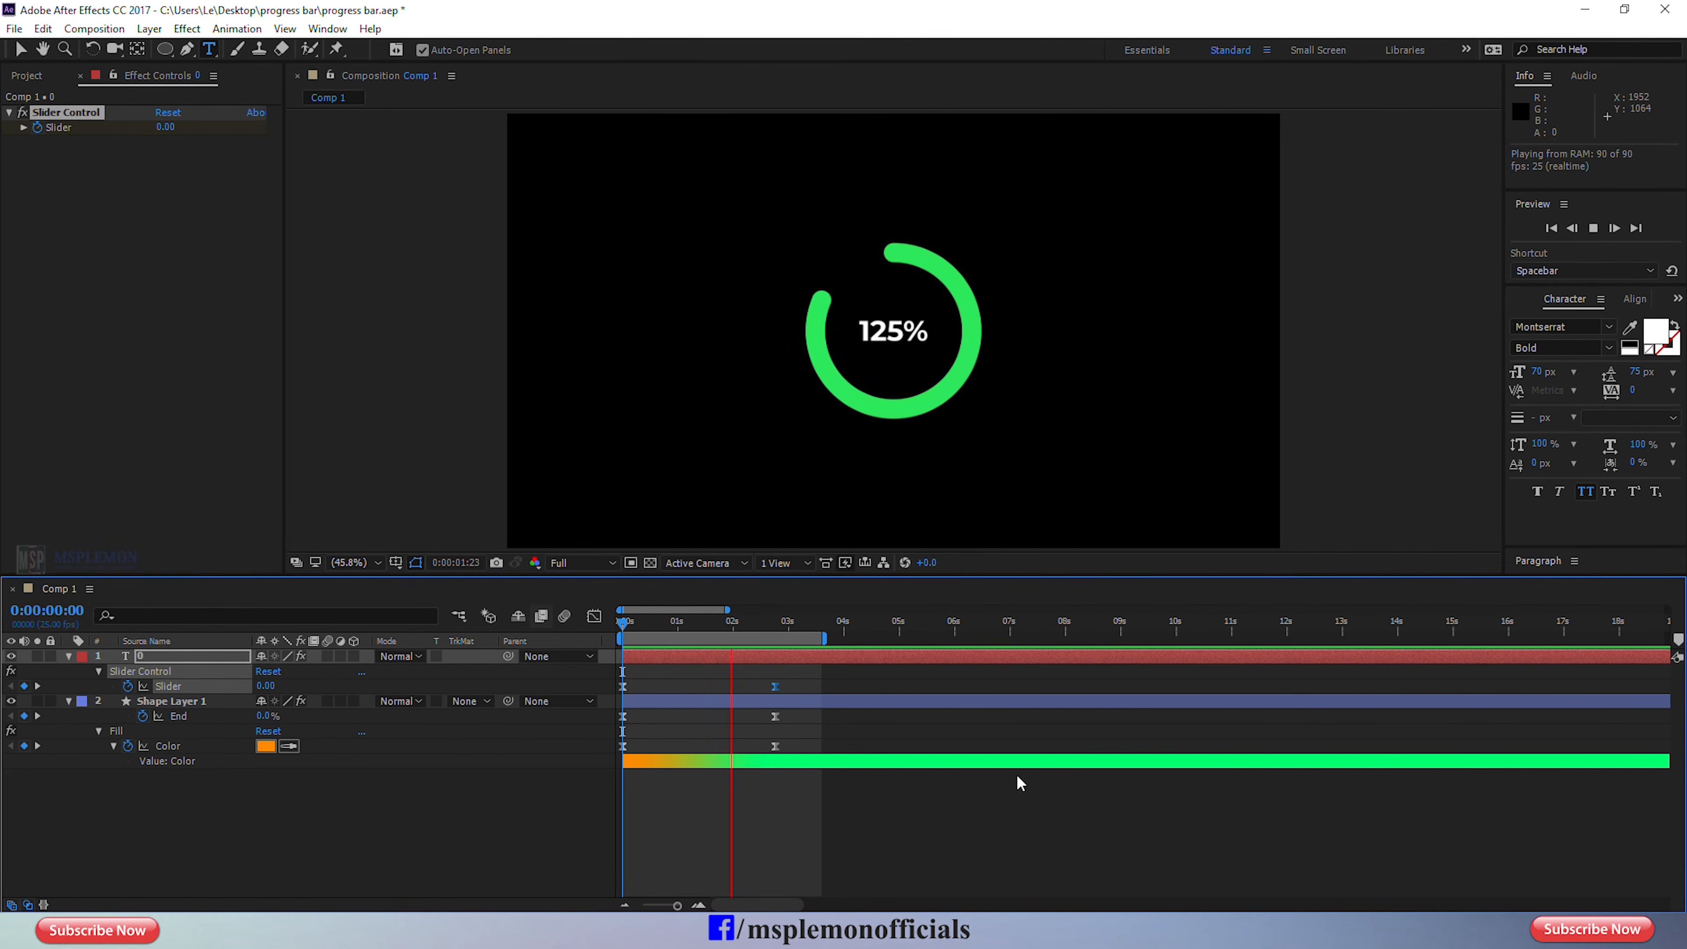
pyautogui.press('space')
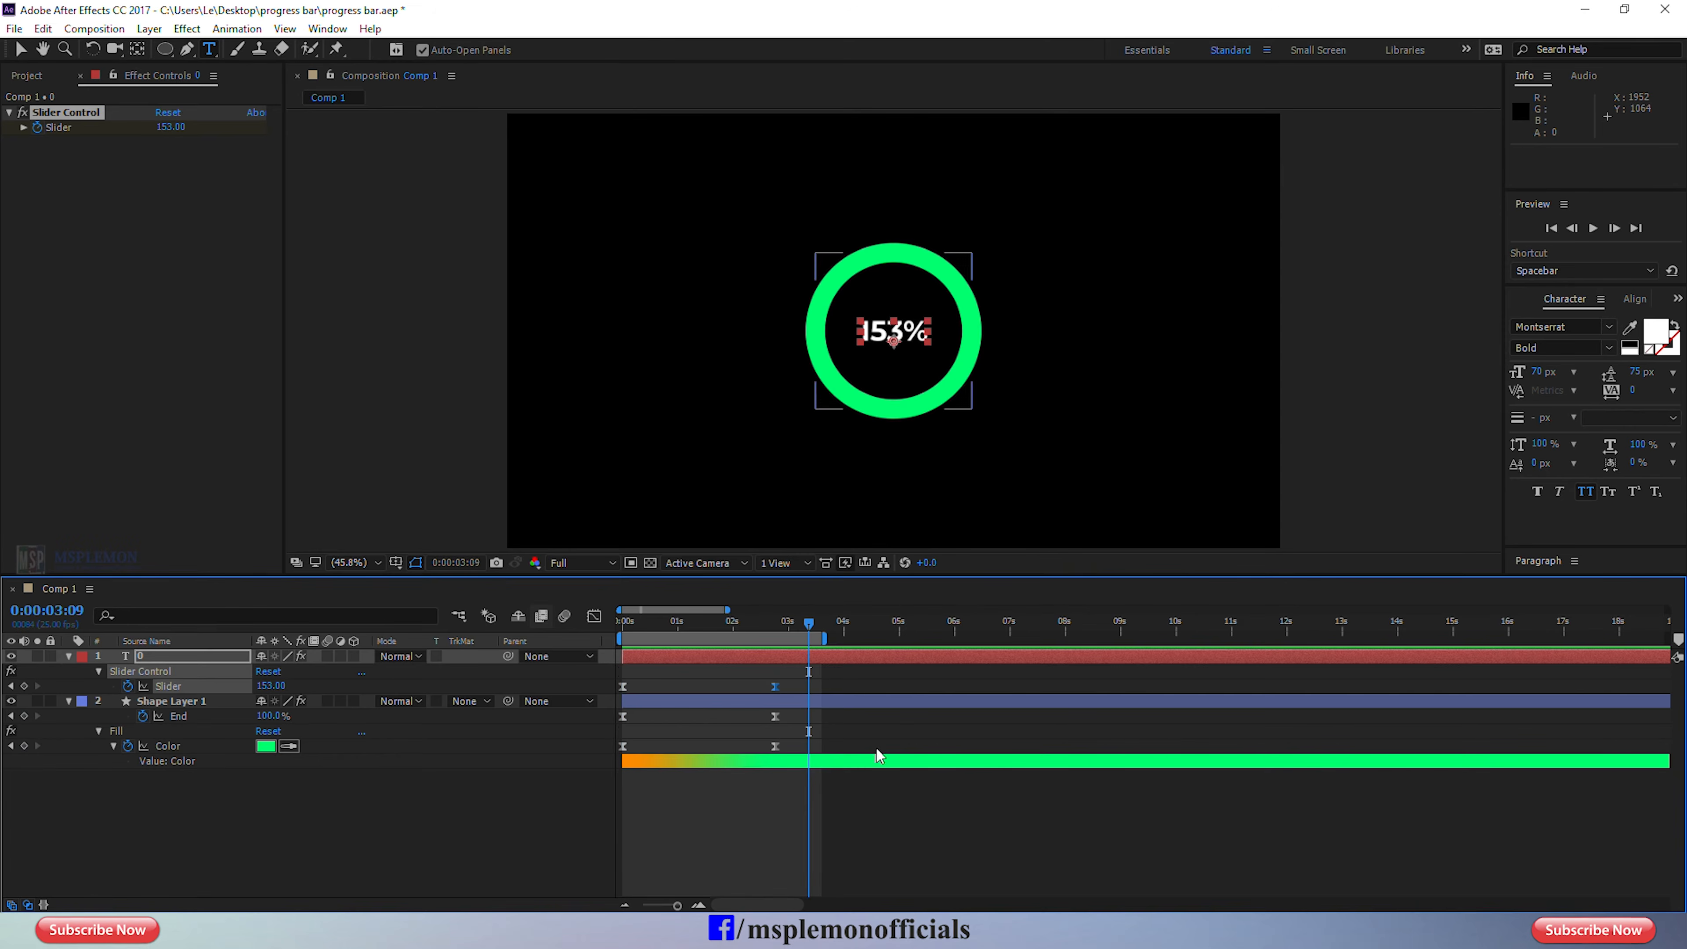
# Set the Slider keyframe at 0:00:02:19 to 100, return to the first frame and save the project.
pyautogui.click(793, 627)
pyautogui.press('j')
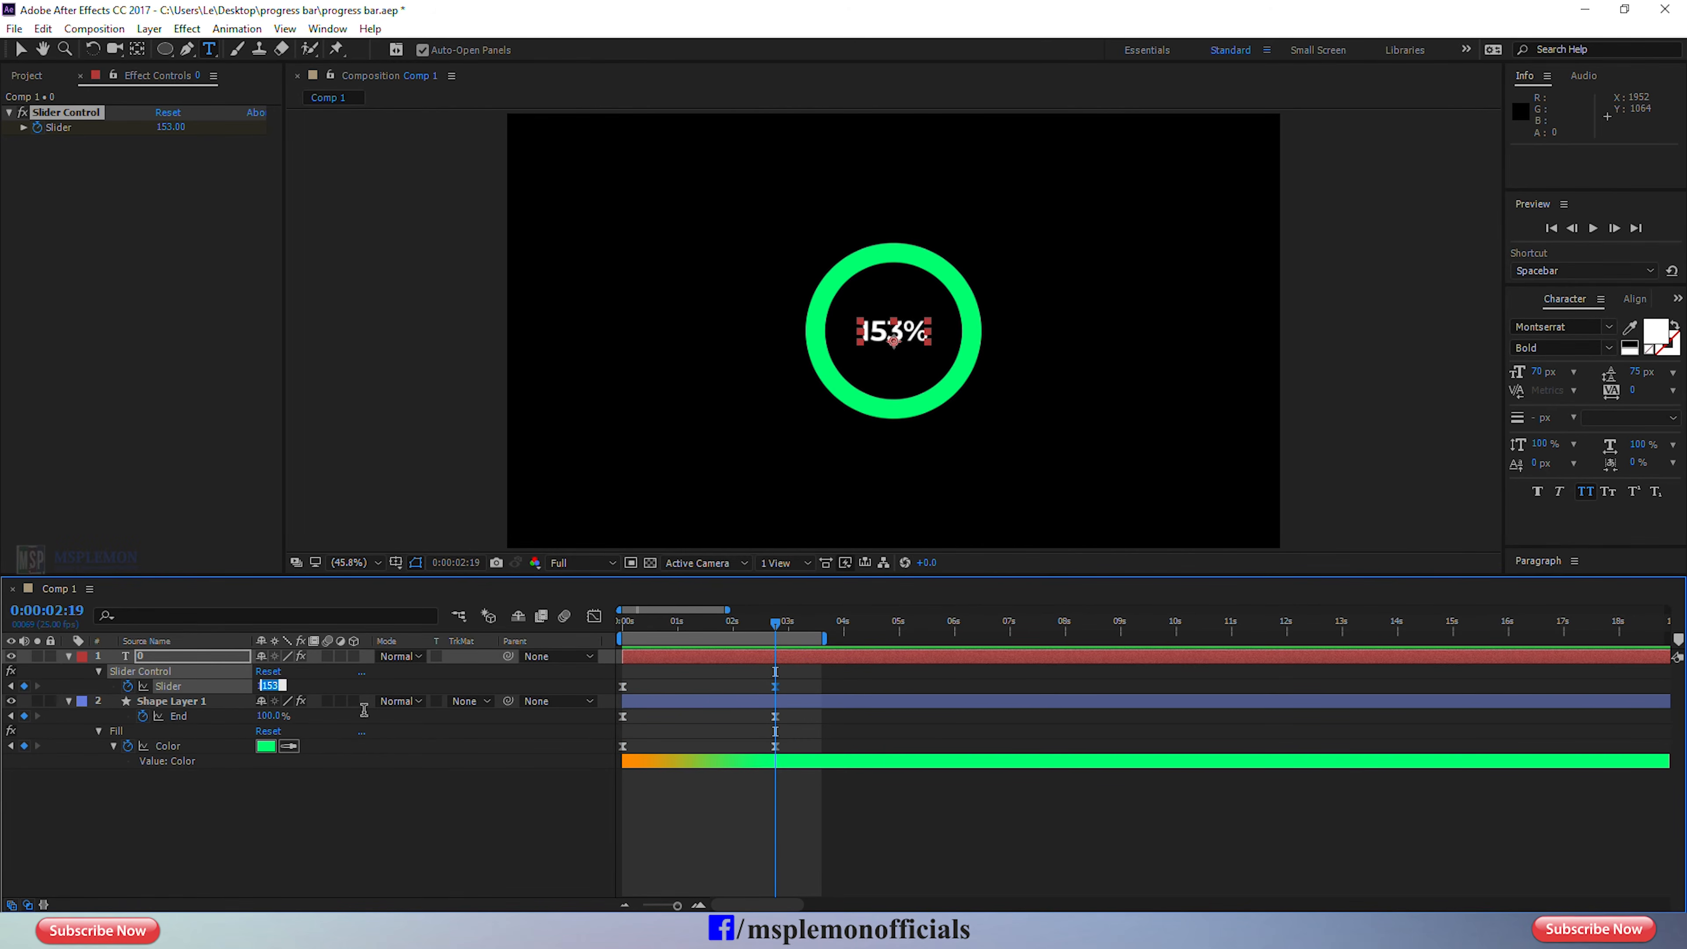
pyautogui.press('Return')
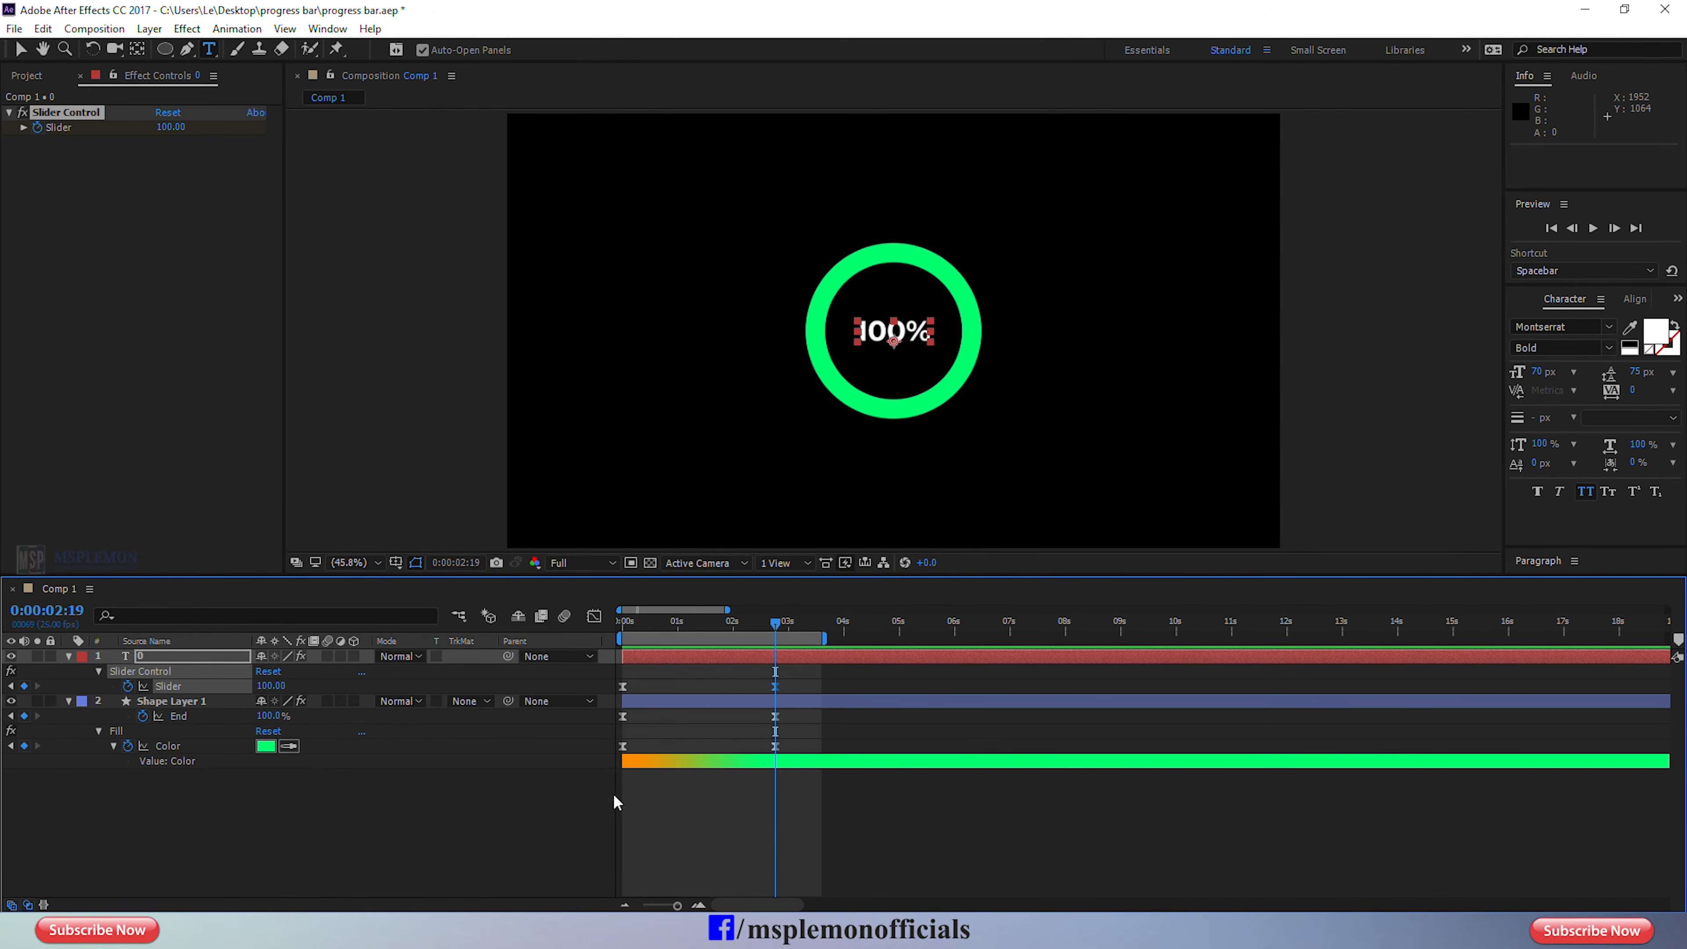
pyautogui.moveTo(665, 625); pyautogui.dragTo(580, 632)
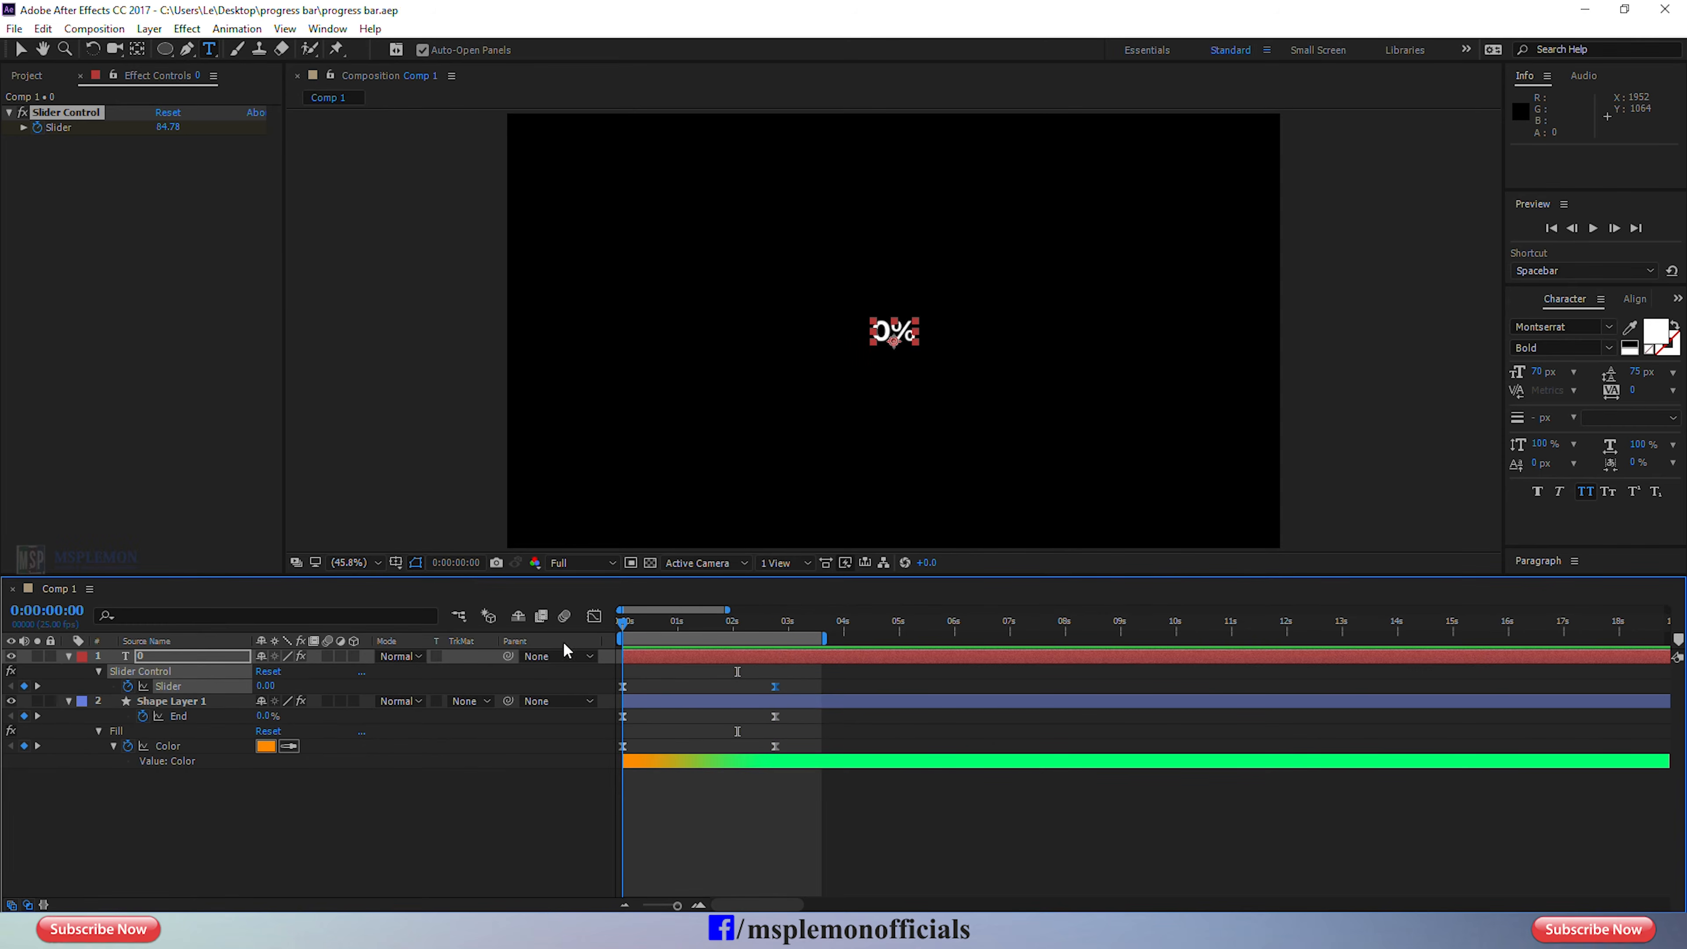
pyautogui.hotkey('ctrl', 's')
# Duplicate Shape Layer 1 to get a second copy of the ring.
pyautogui.click(661, 733)
pyautogui.click(678, 706)
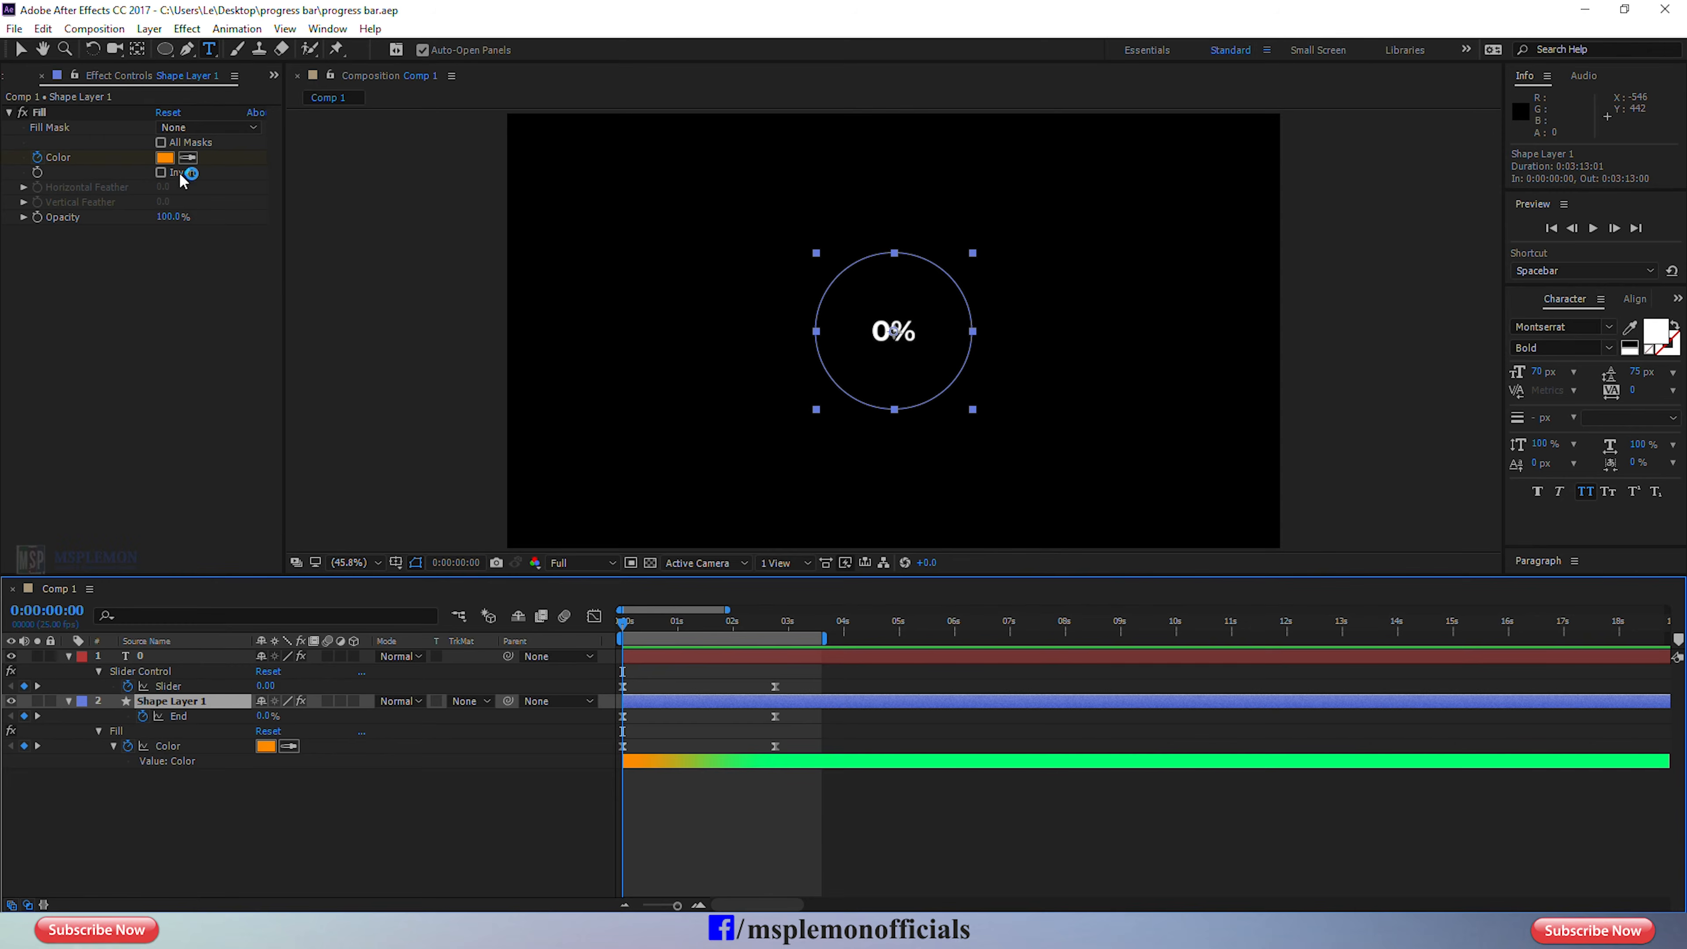
pyautogui.click(20, 49)
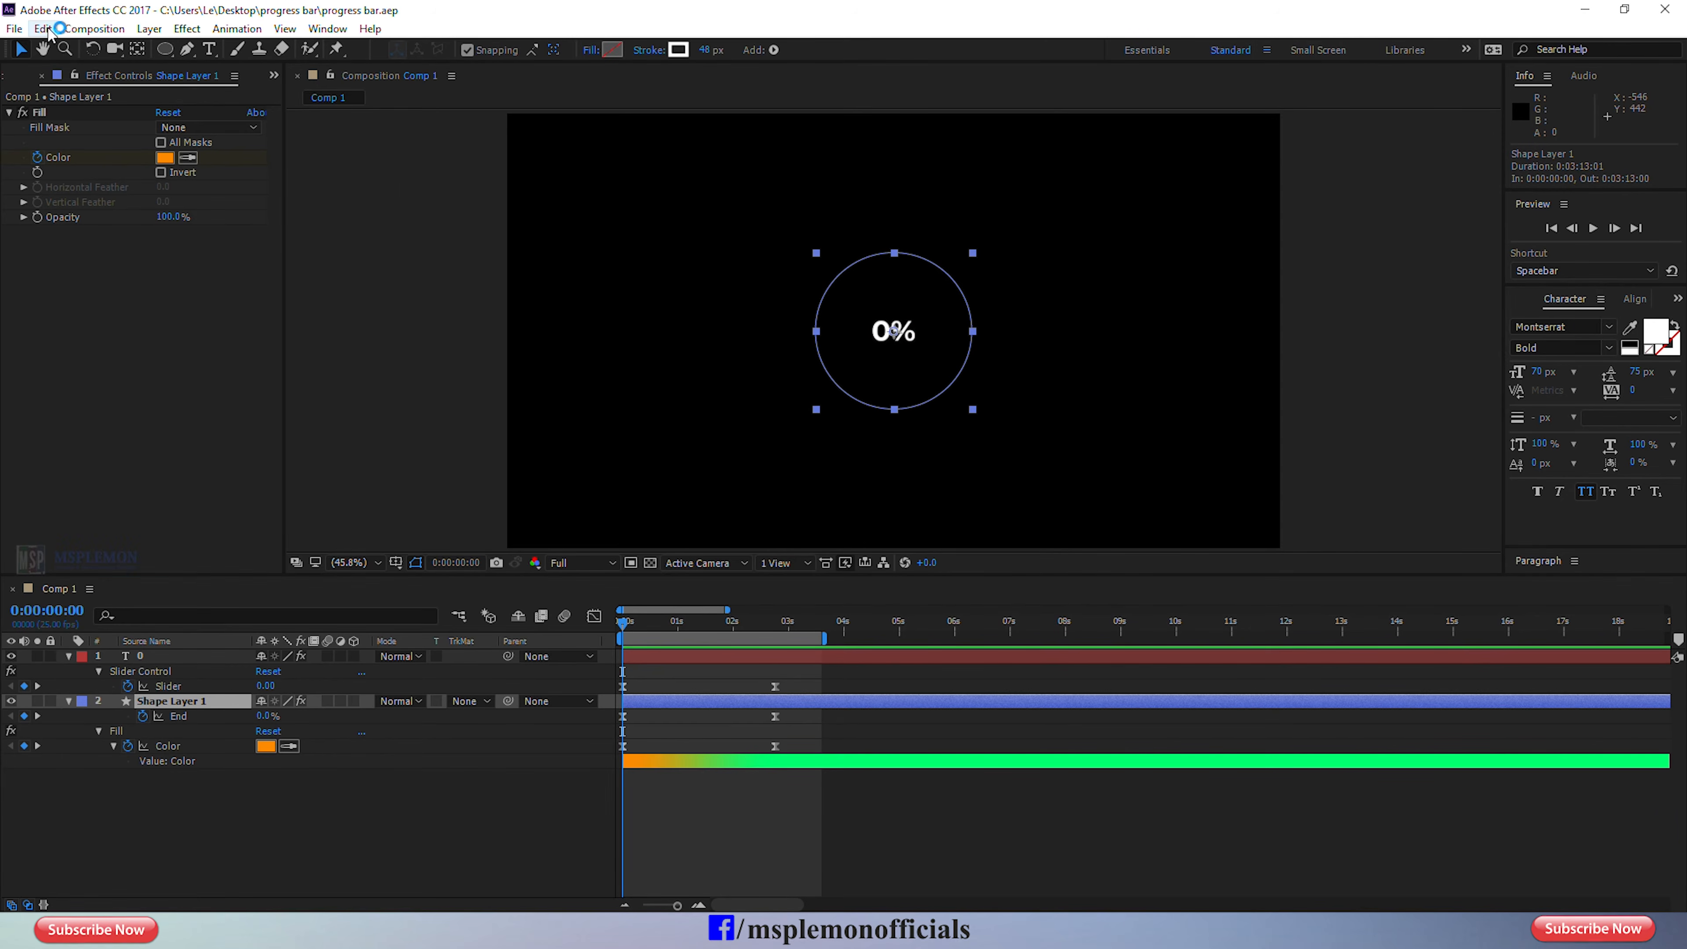
pyautogui.click(94, 28)
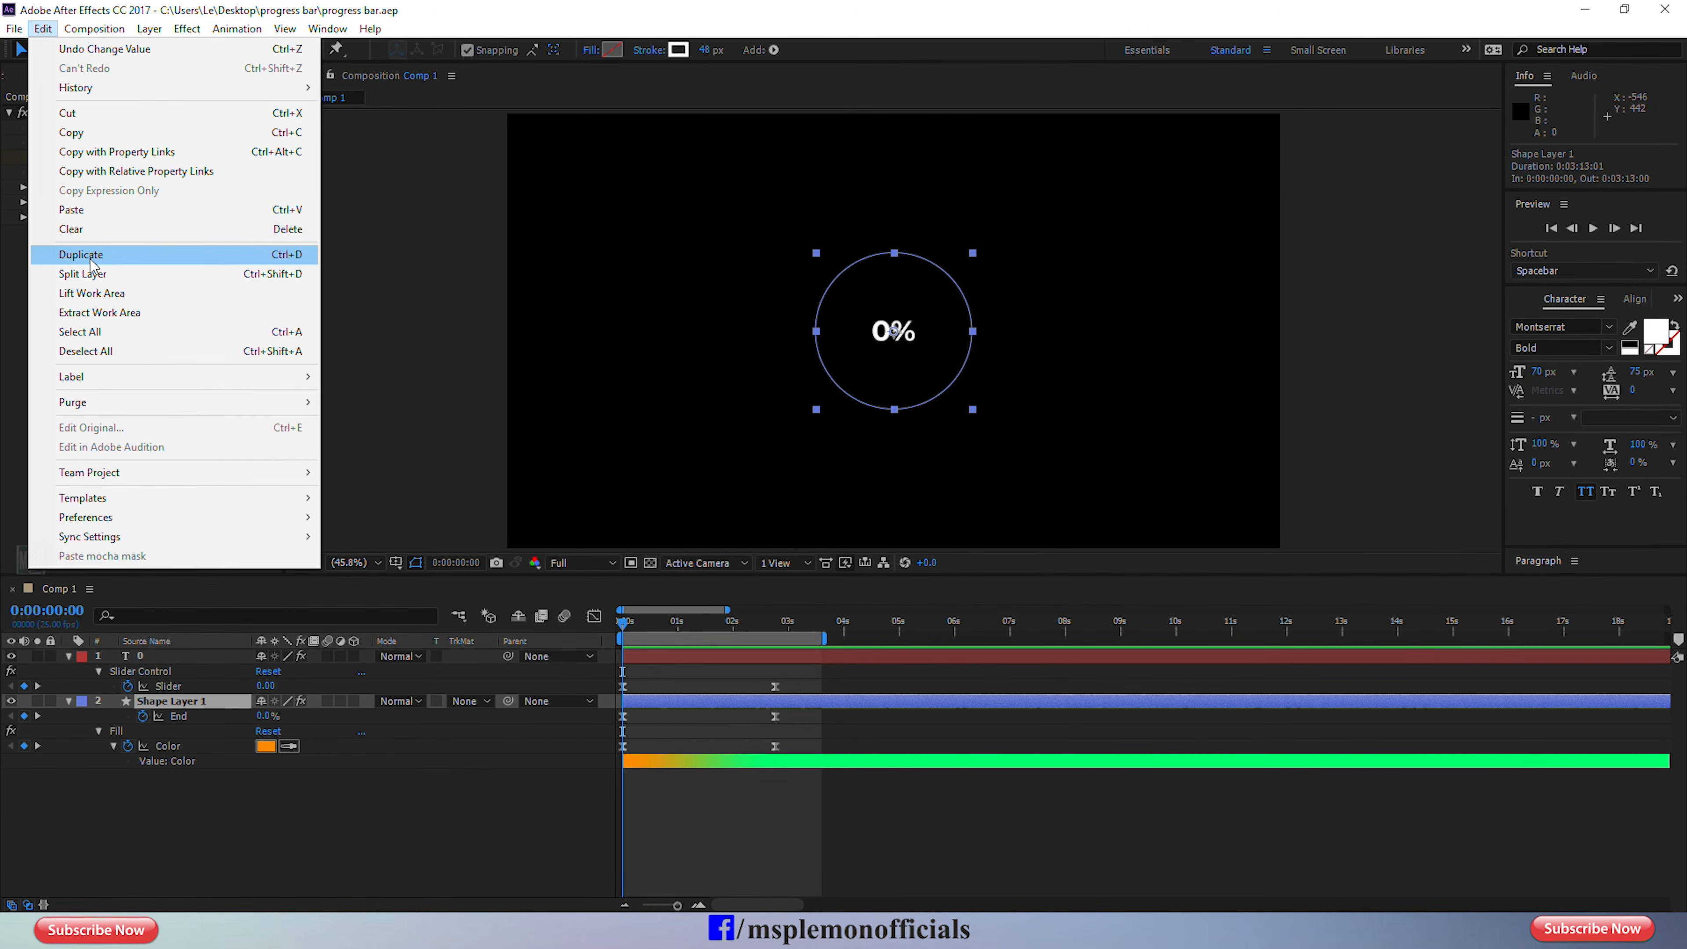
pyautogui.click(123, 254)
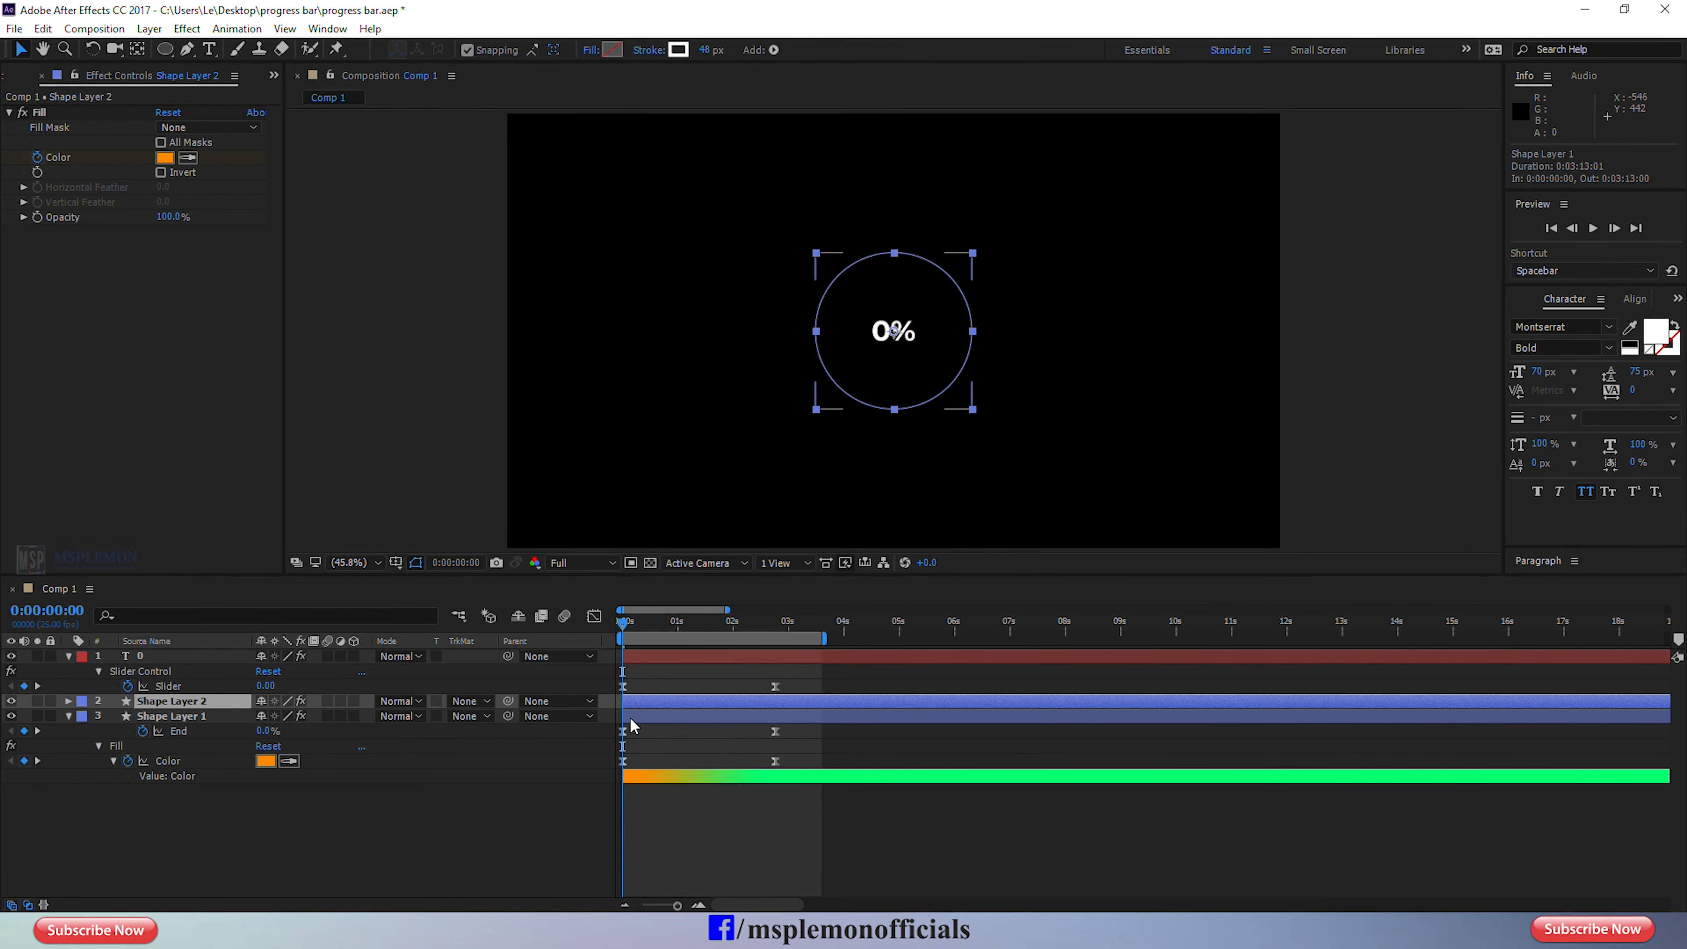
# Delete the Fill effect from Shape Layer 1, the lower of the two ring layers.
pyautogui.click(635, 715)
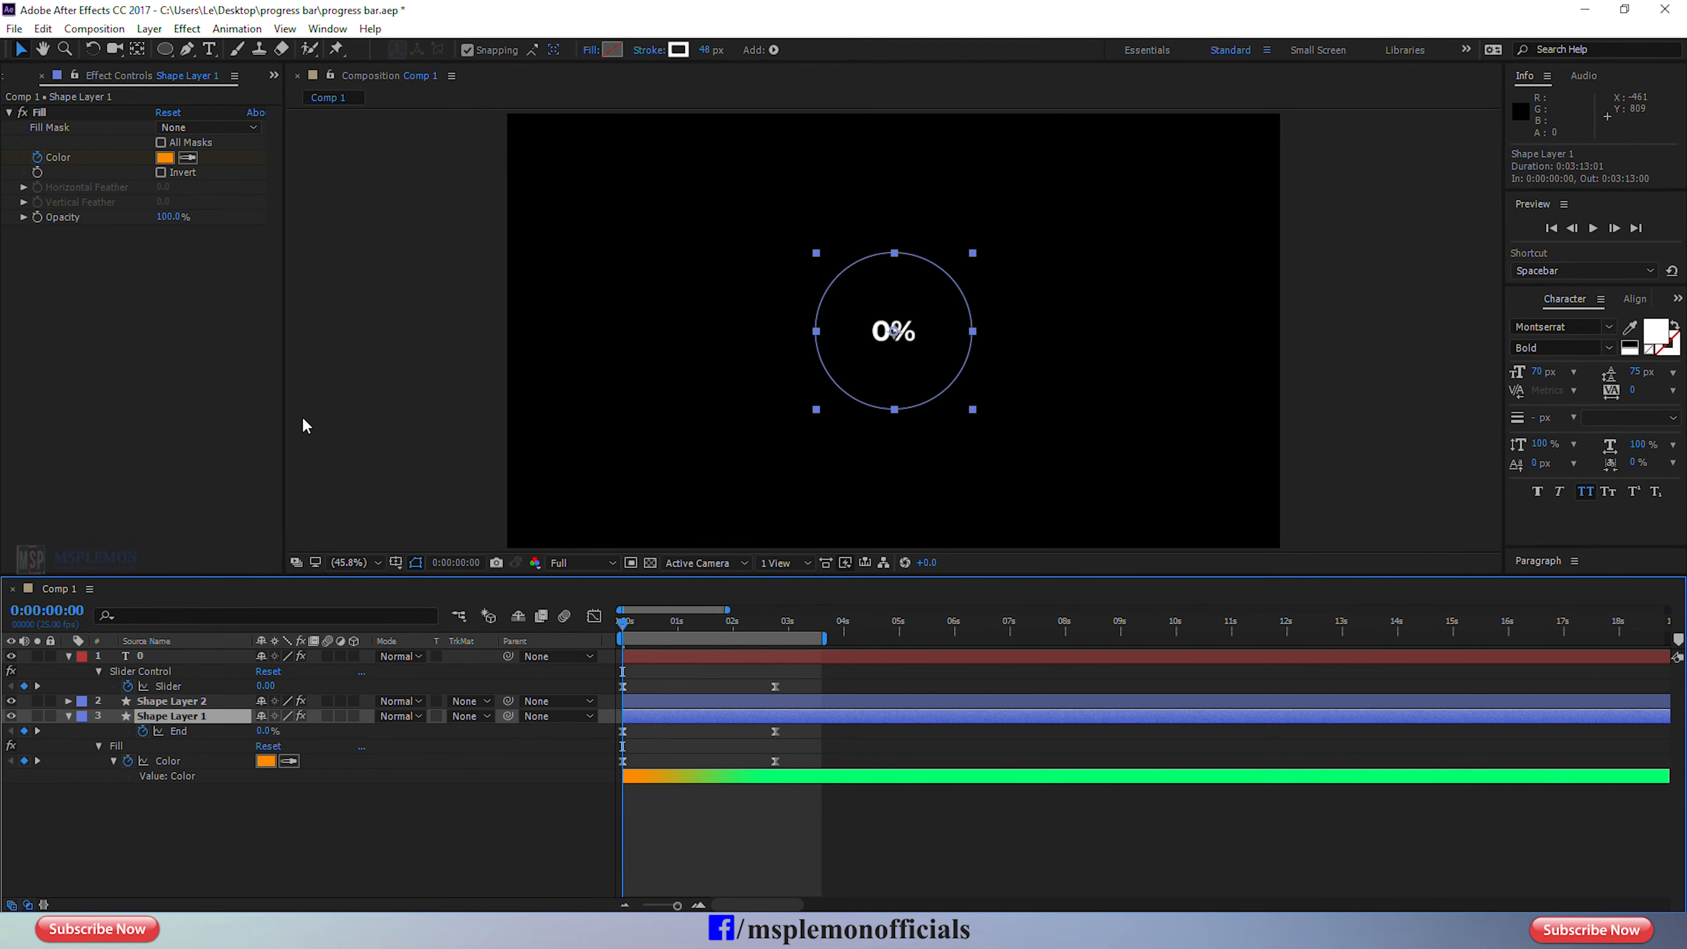
pyautogui.click(39, 113)
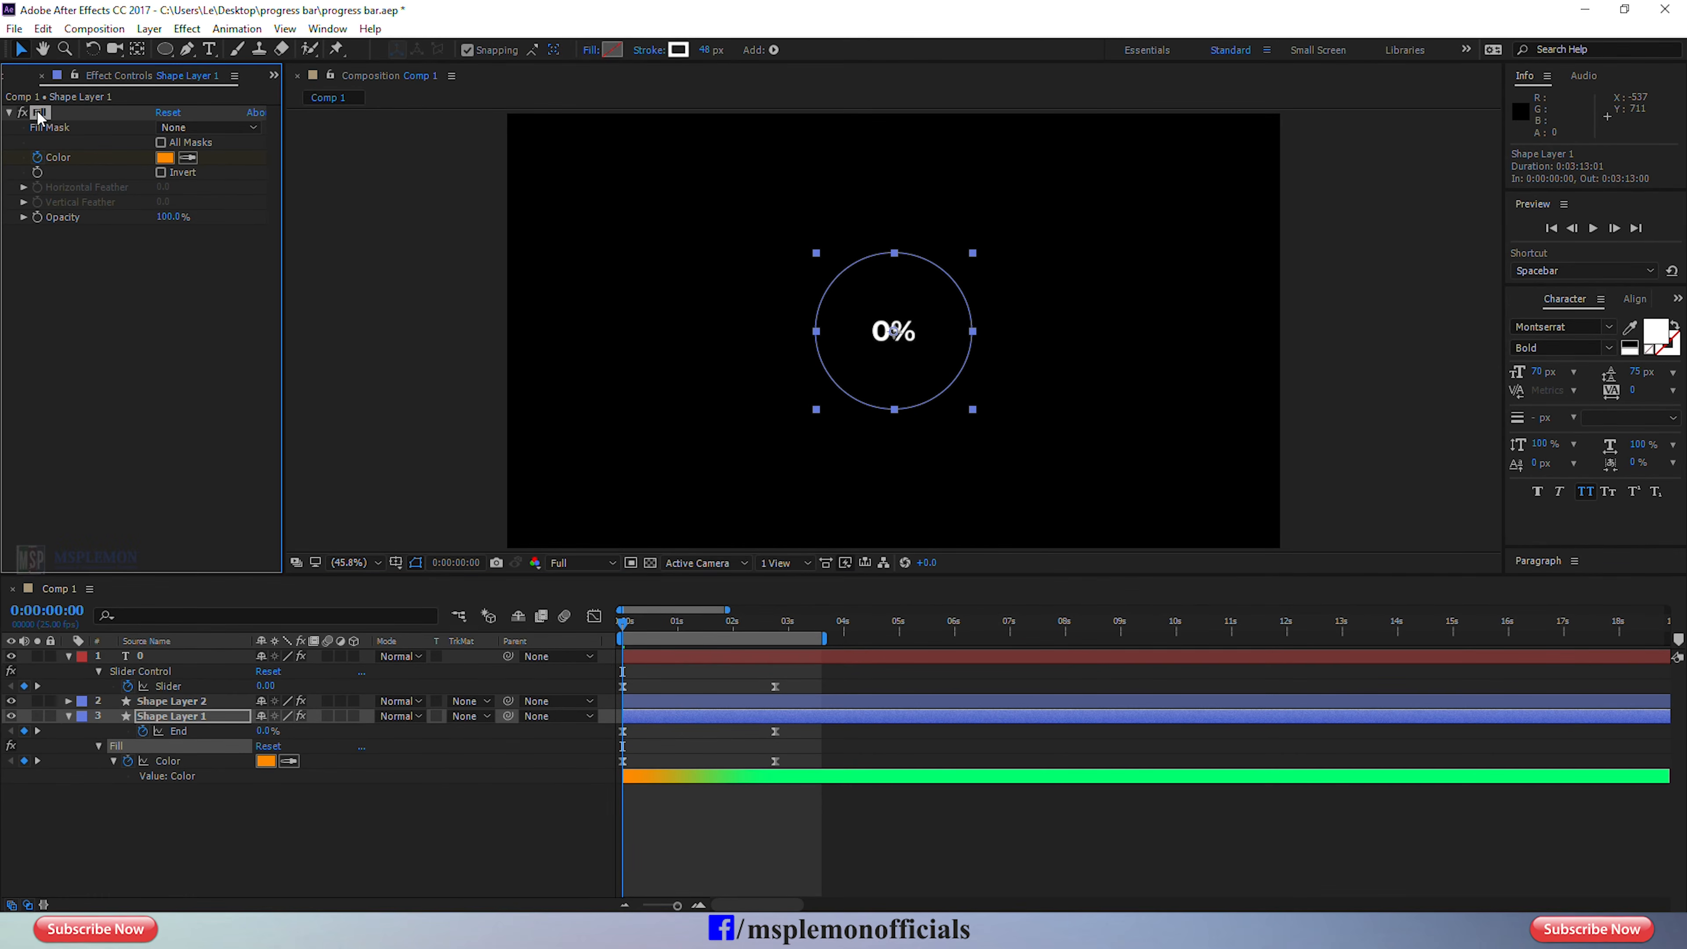
pyautogui.press('Delete')
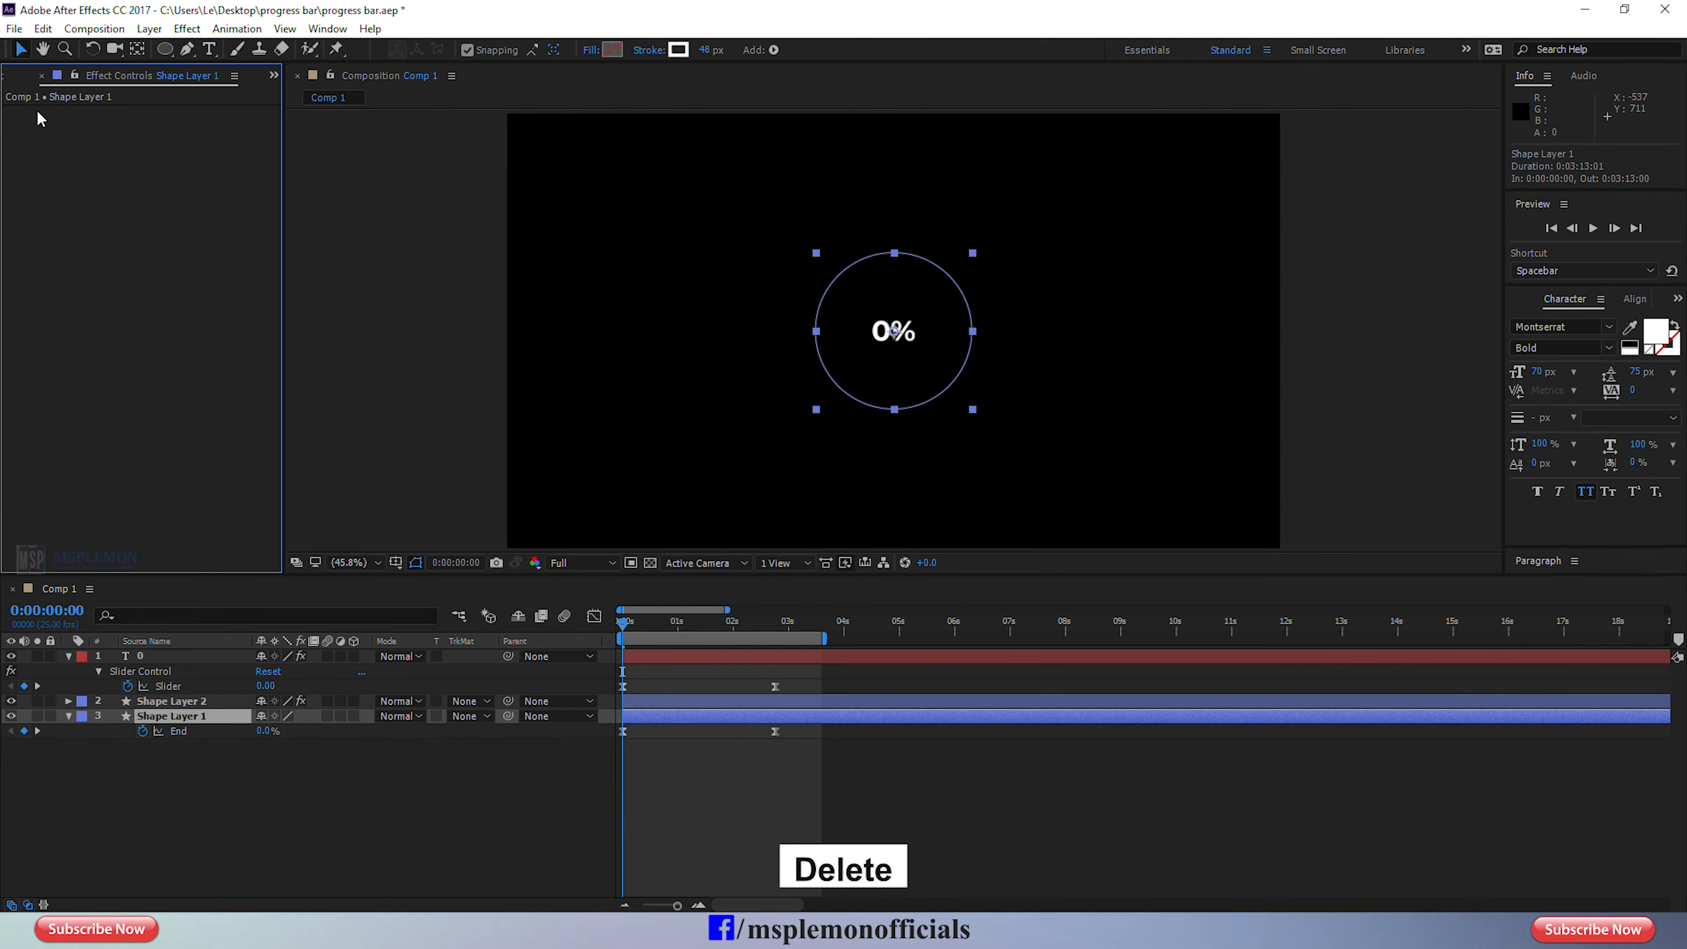
# Set the stroke color of Shape Layer 1 to dark gray 383838.
pyautogui.click(645, 716)
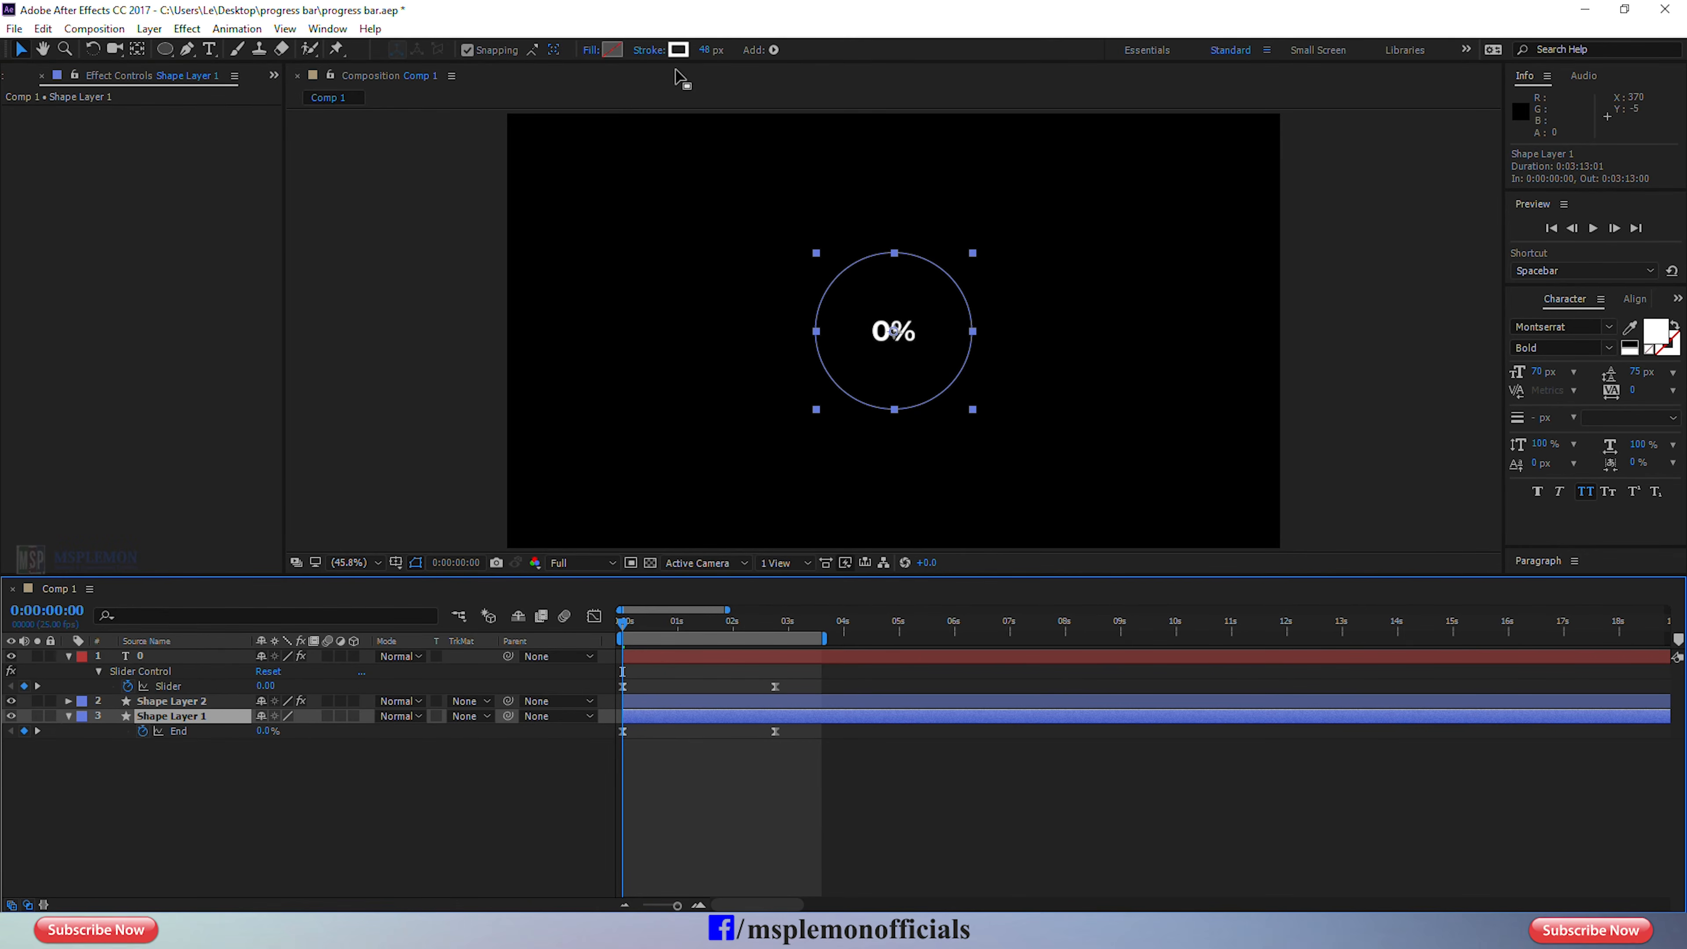
pyautogui.click(678, 50)
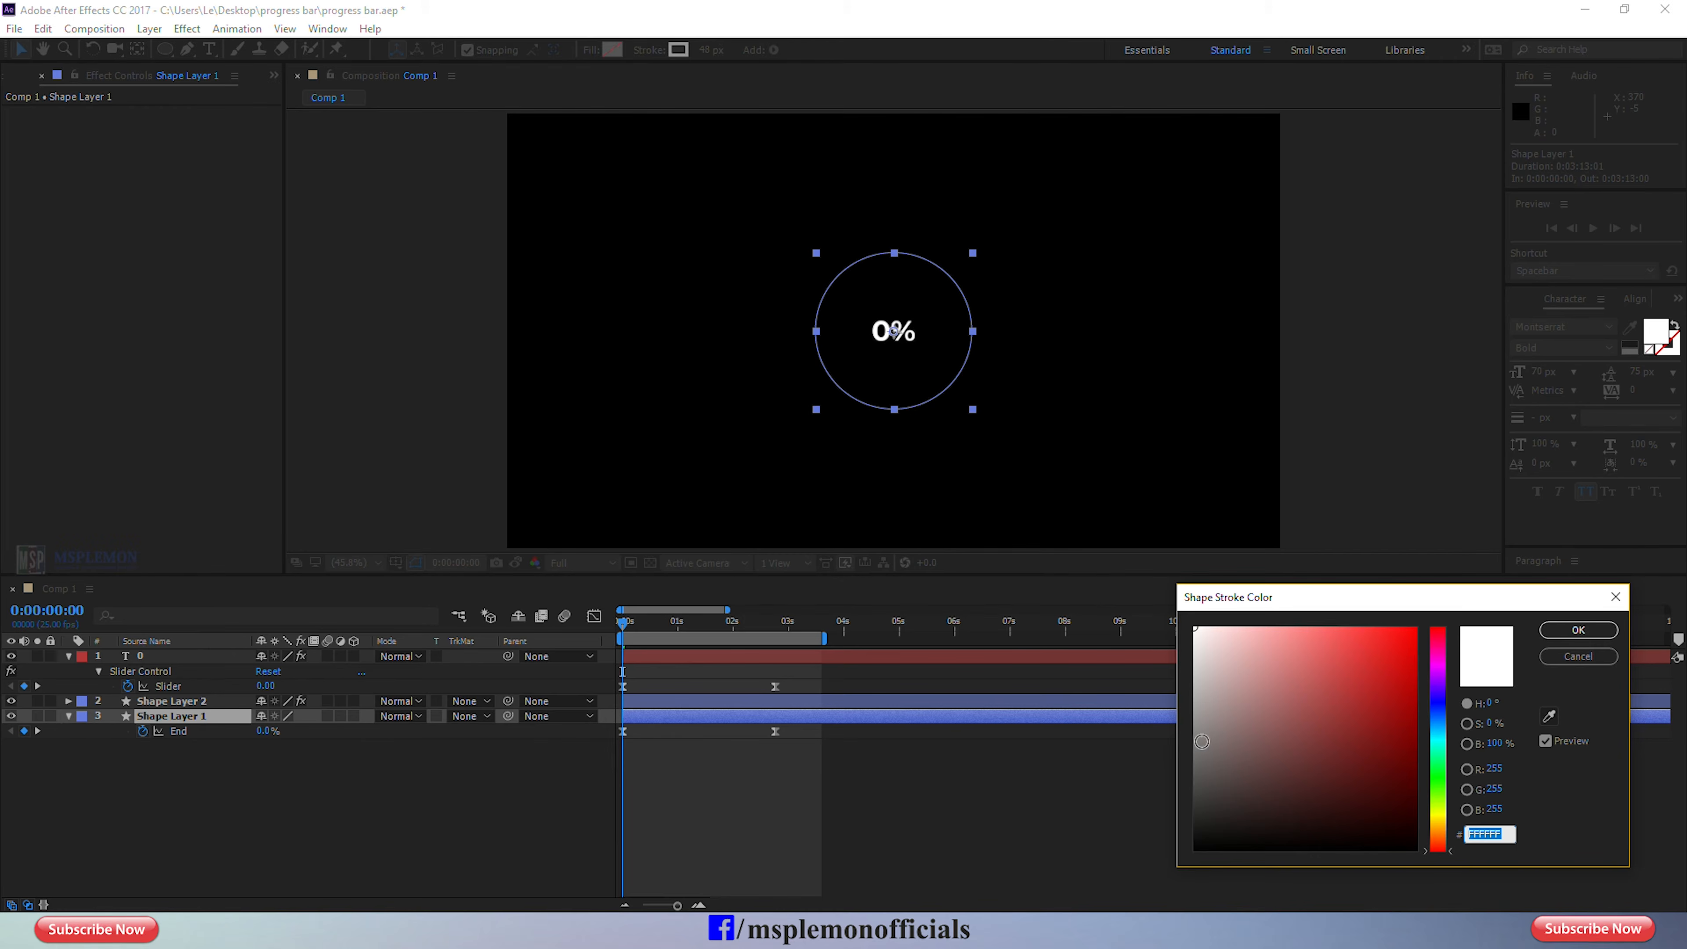
pyautogui.moveTo(1201, 741); pyautogui.dragTo(1156, 801)
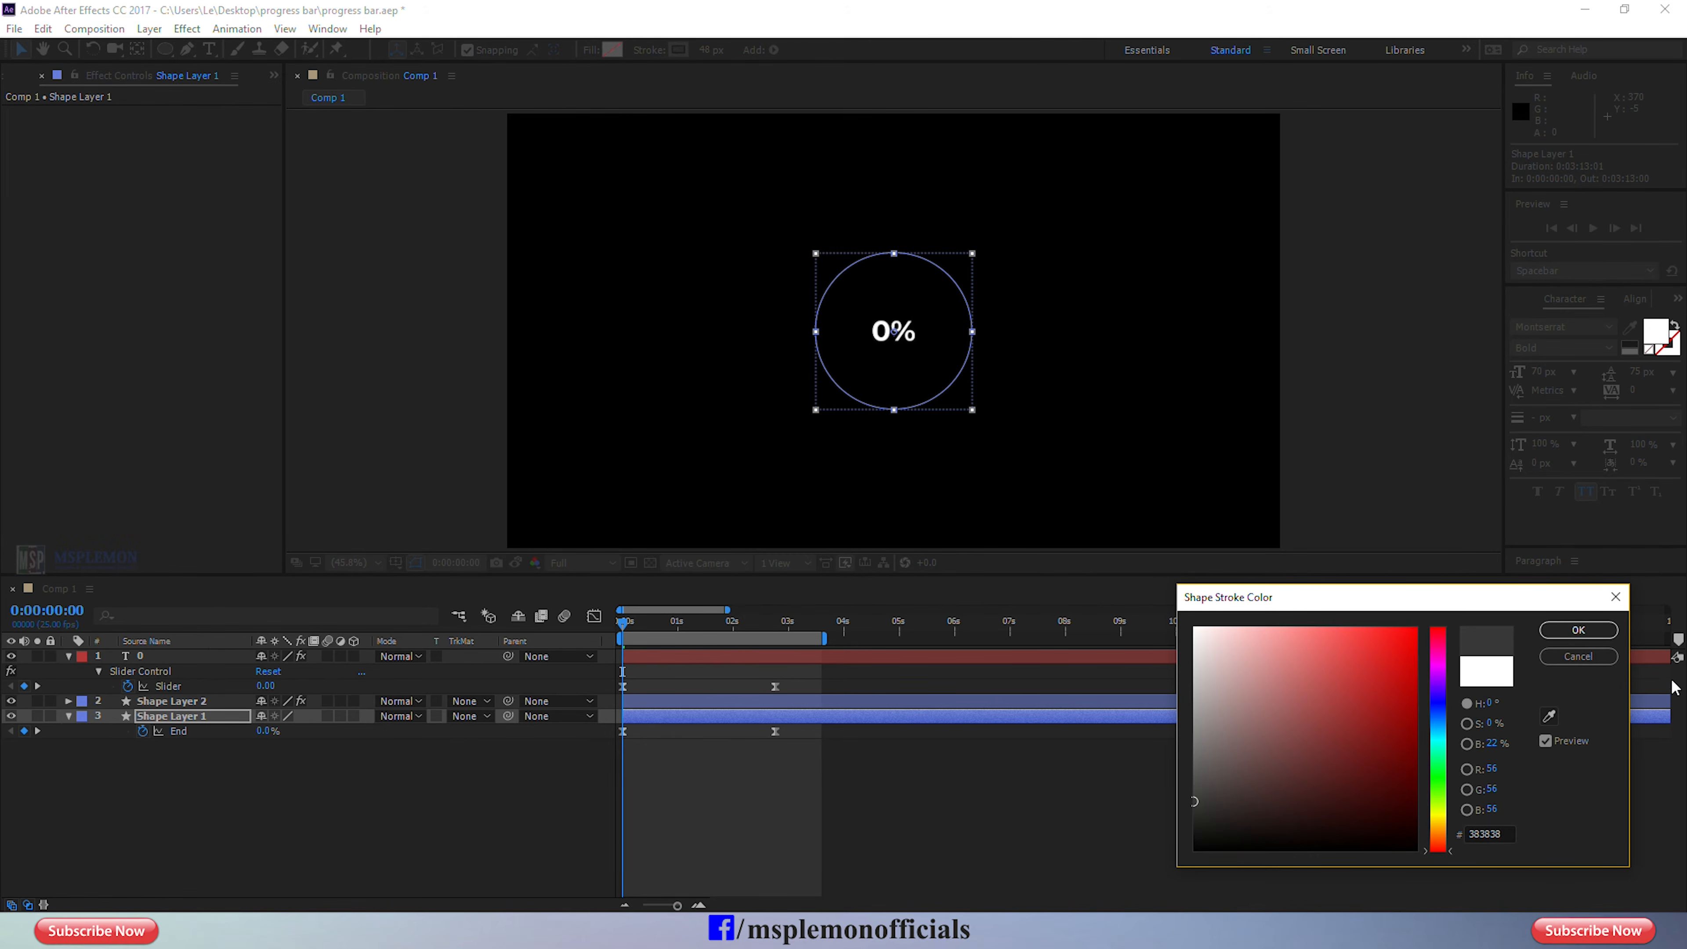
pyautogui.click(1578, 629)
pyautogui.click(747, 787)
# Shift the text layer and Shape Layer 2 a few frames later than Shape Layer 1 and preview the offset.
pyautogui.click(668, 701)
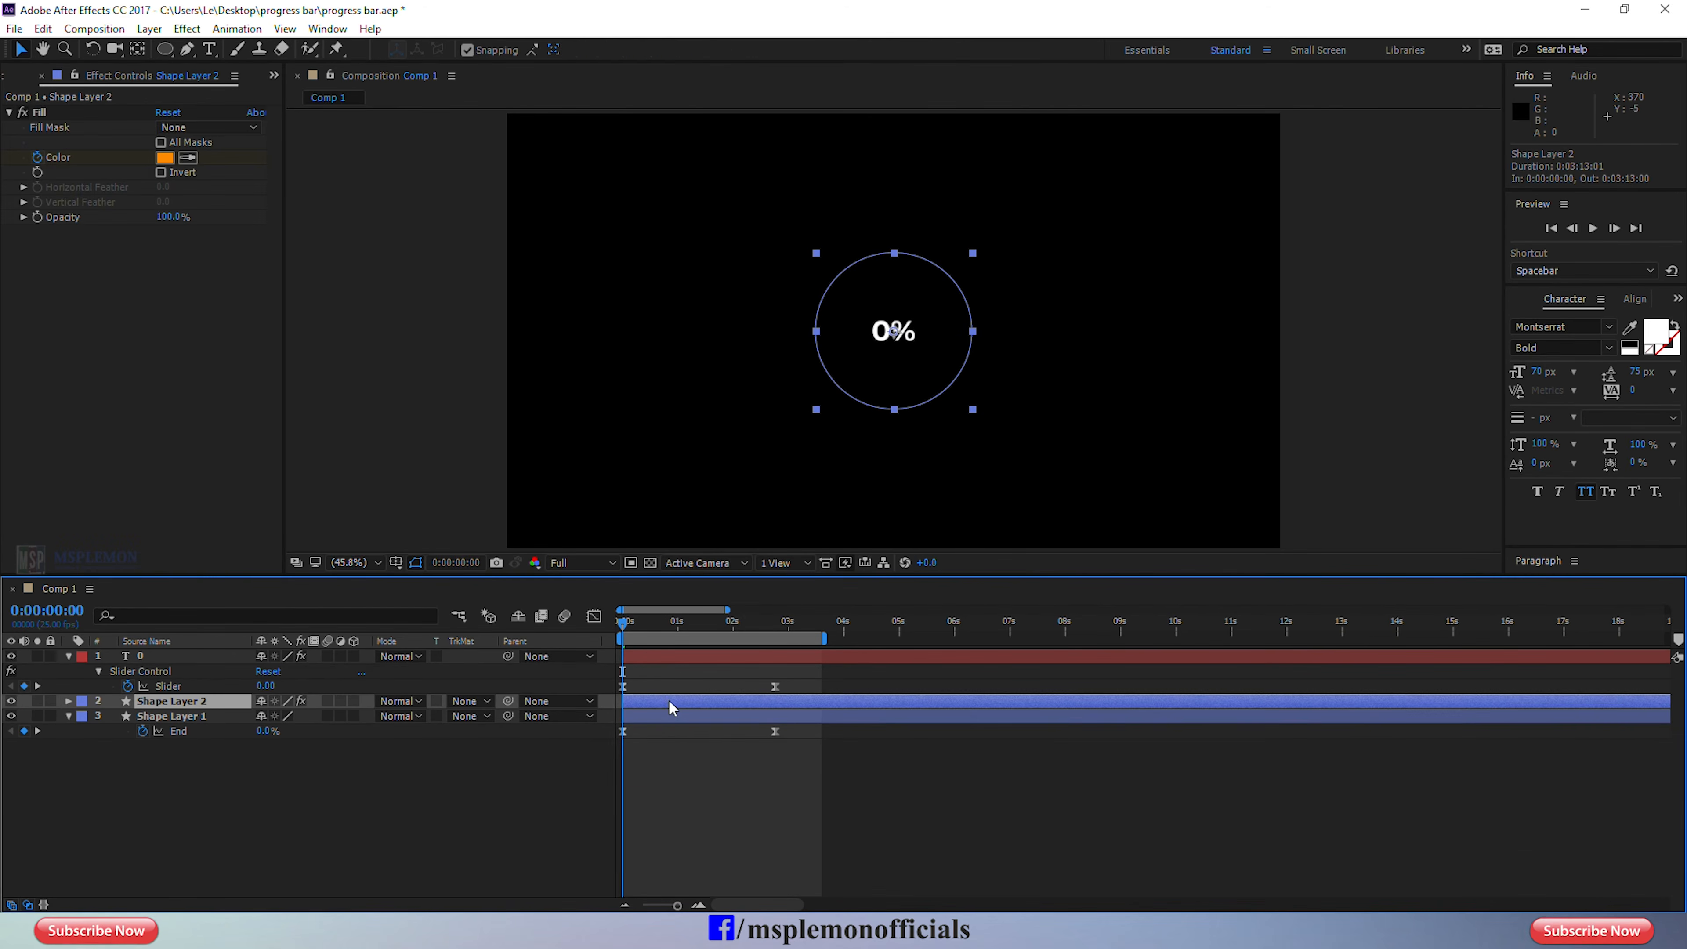
pyautogui.keyDown('ctrl'); pyautogui.click(660, 657); pyautogui.keyUp('ctrl')
pyautogui.moveTo(639, 700); pyautogui.dragTo(645, 699)
pyautogui.press('space')
pyautogui.click(729, 809)
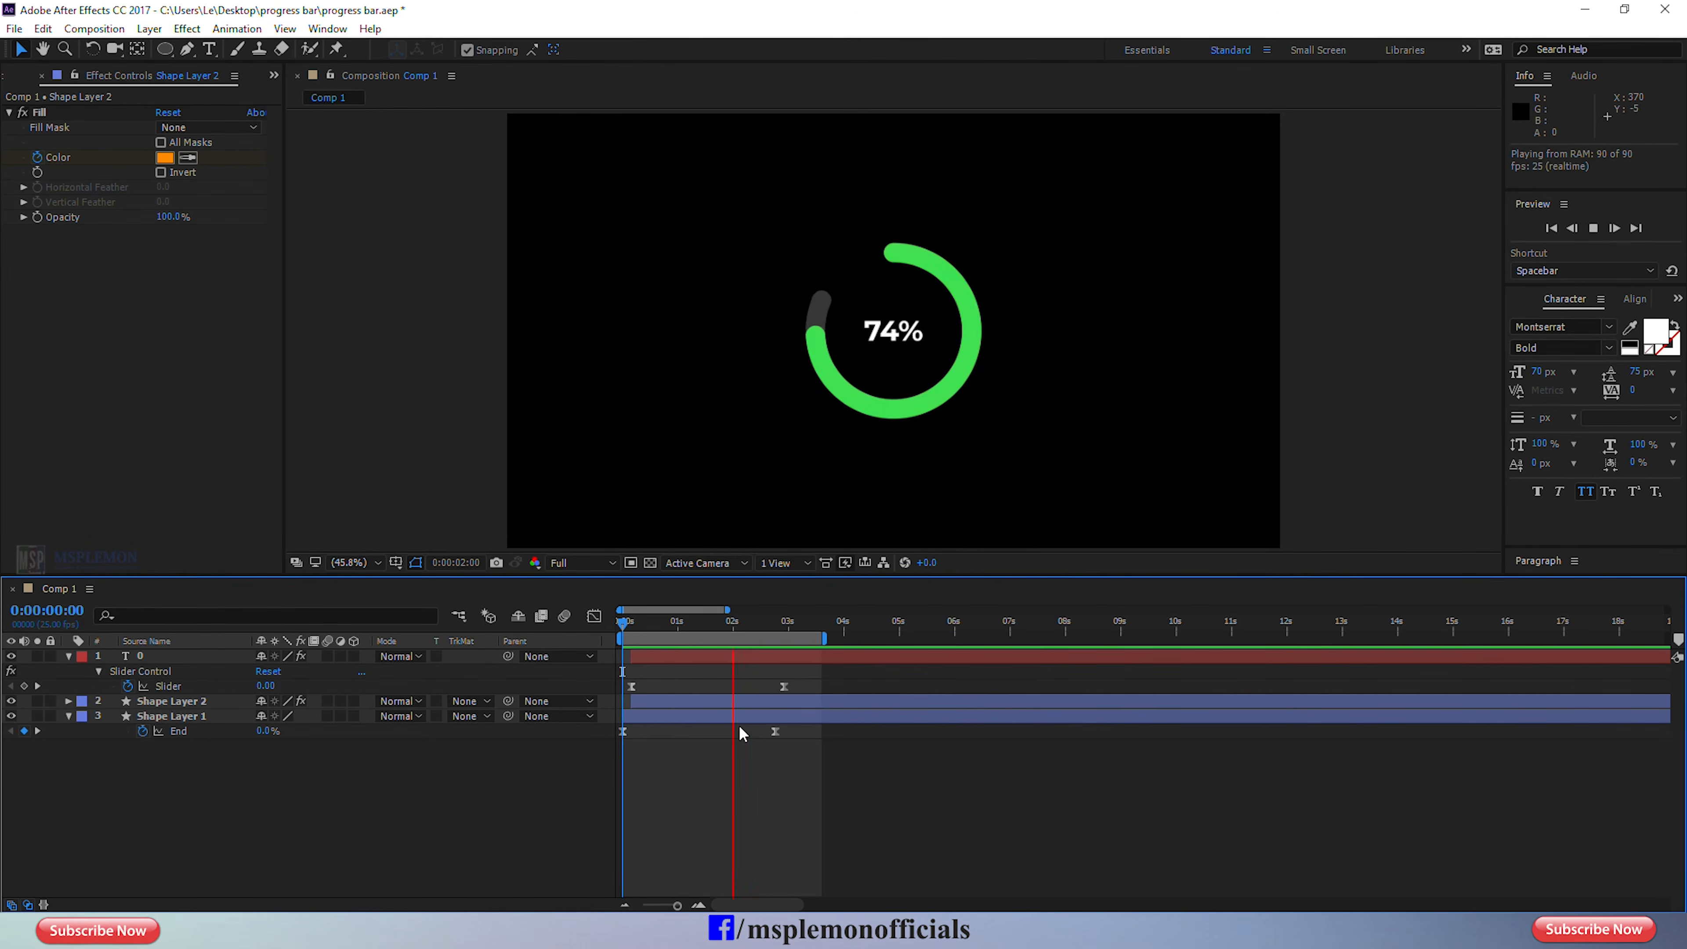
pyautogui.press('space')
pyautogui.moveTo(696, 624); pyautogui.dragTo(850, 654)
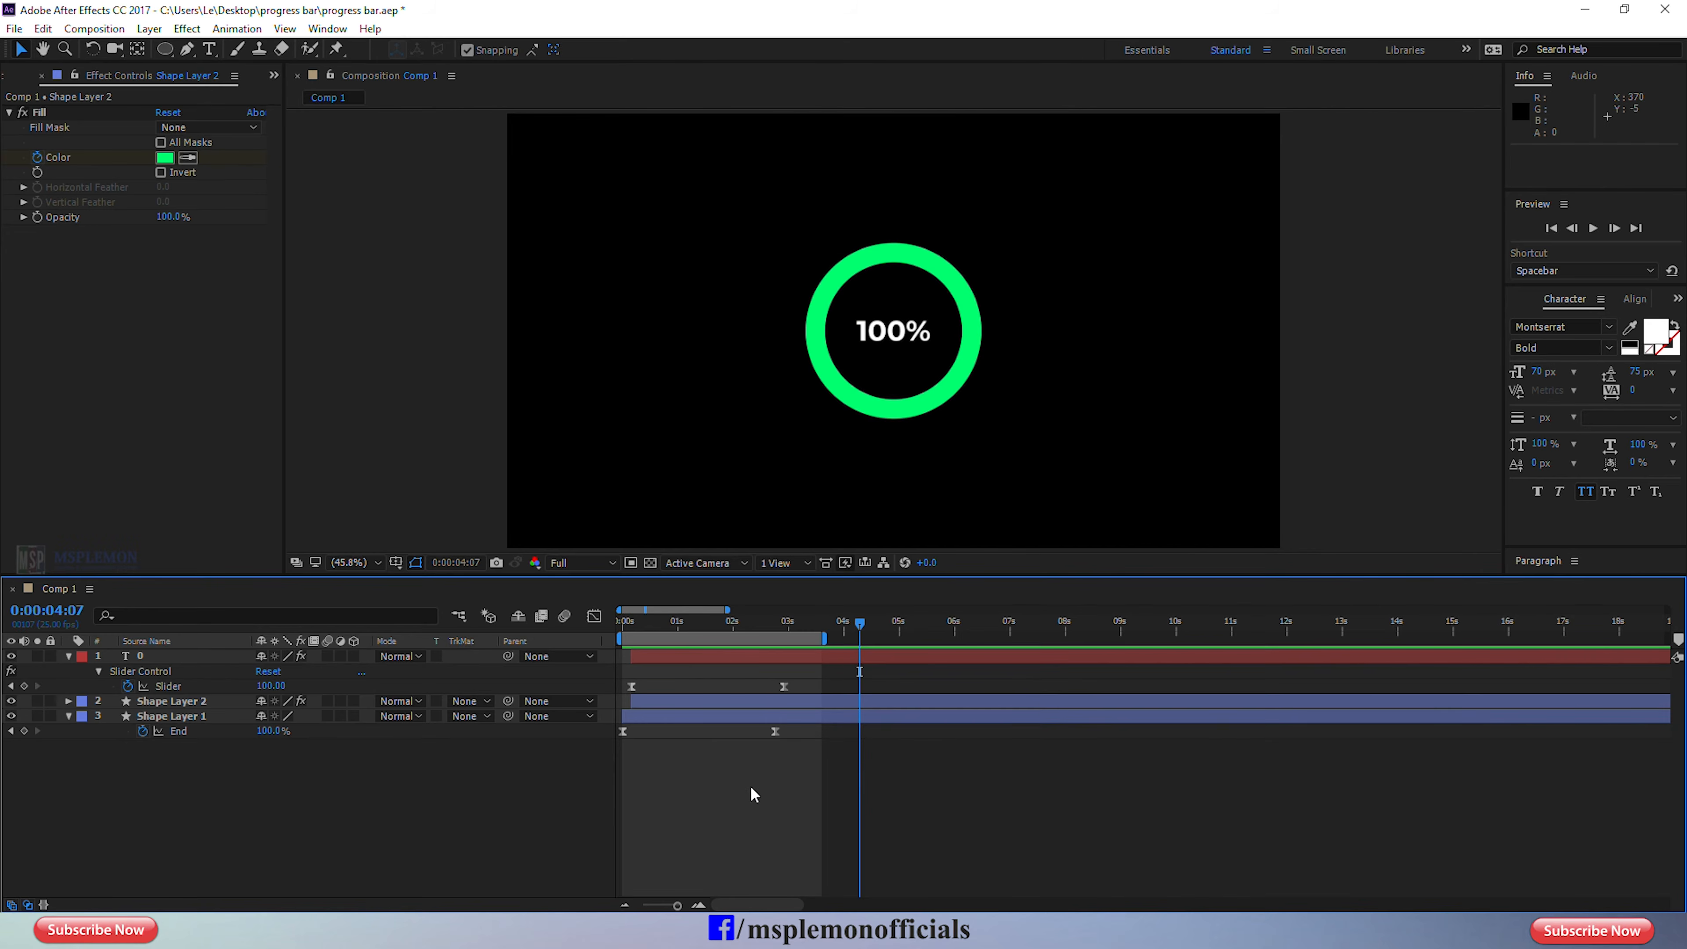
# Delete both End keyframes on Shape Layer 1 while at 100%, return to the first frame and save the project.
pyautogui.click(693, 717)
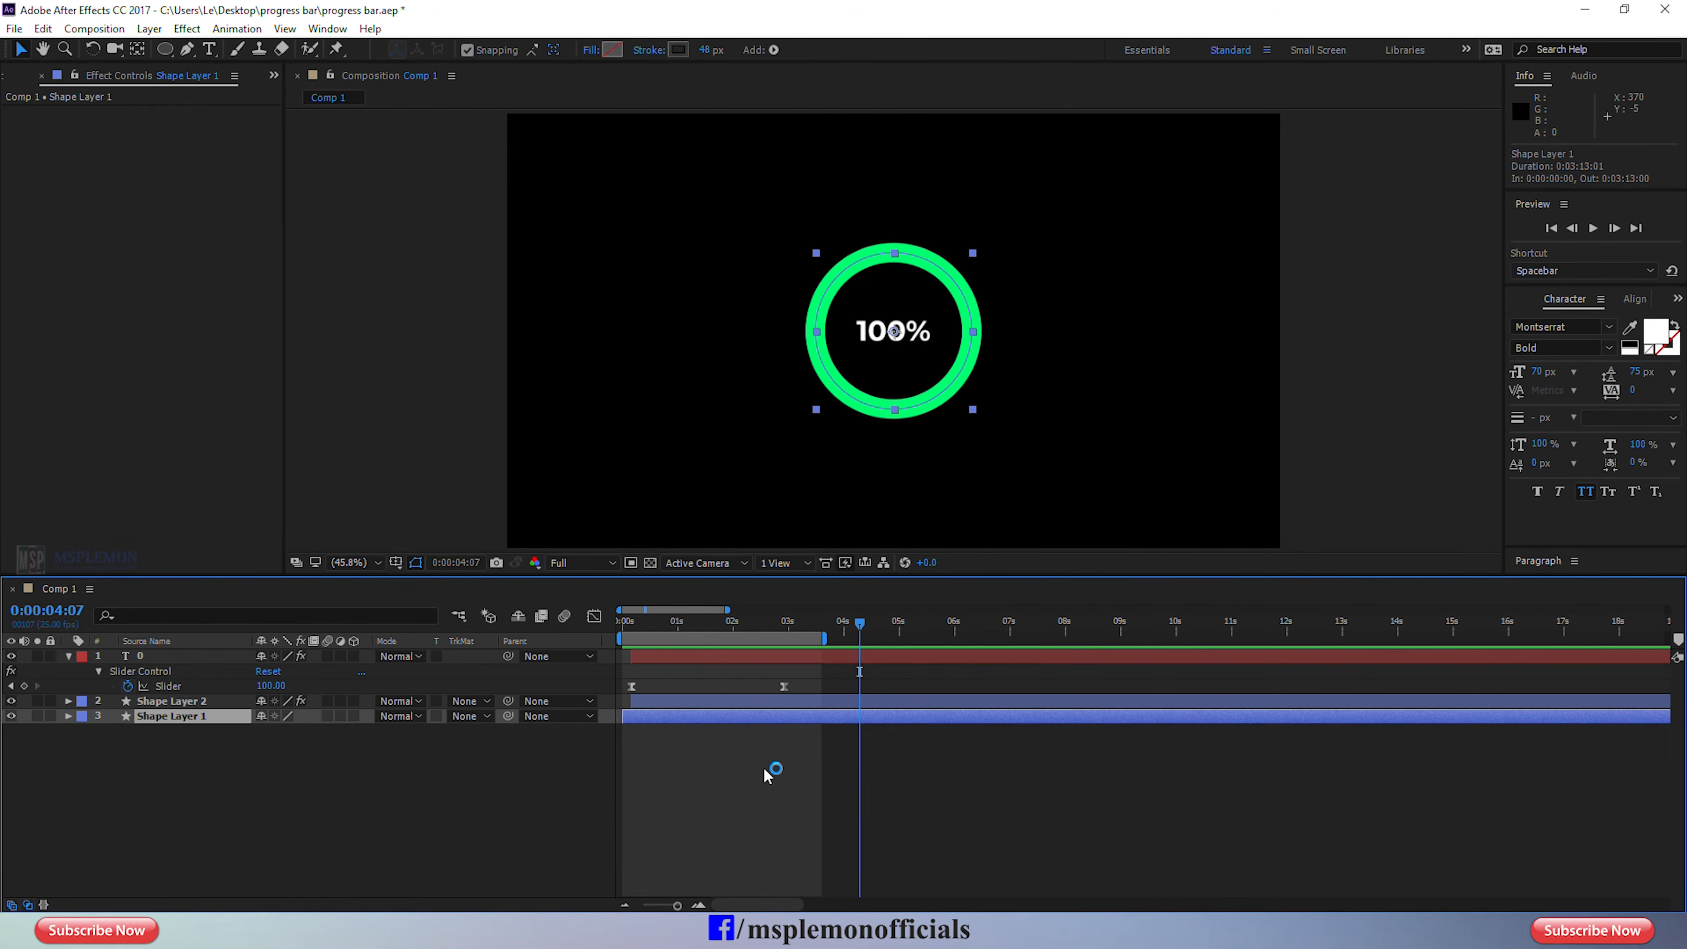
pyautogui.moveTo(786, 729); pyautogui.dragTo(624, 749)
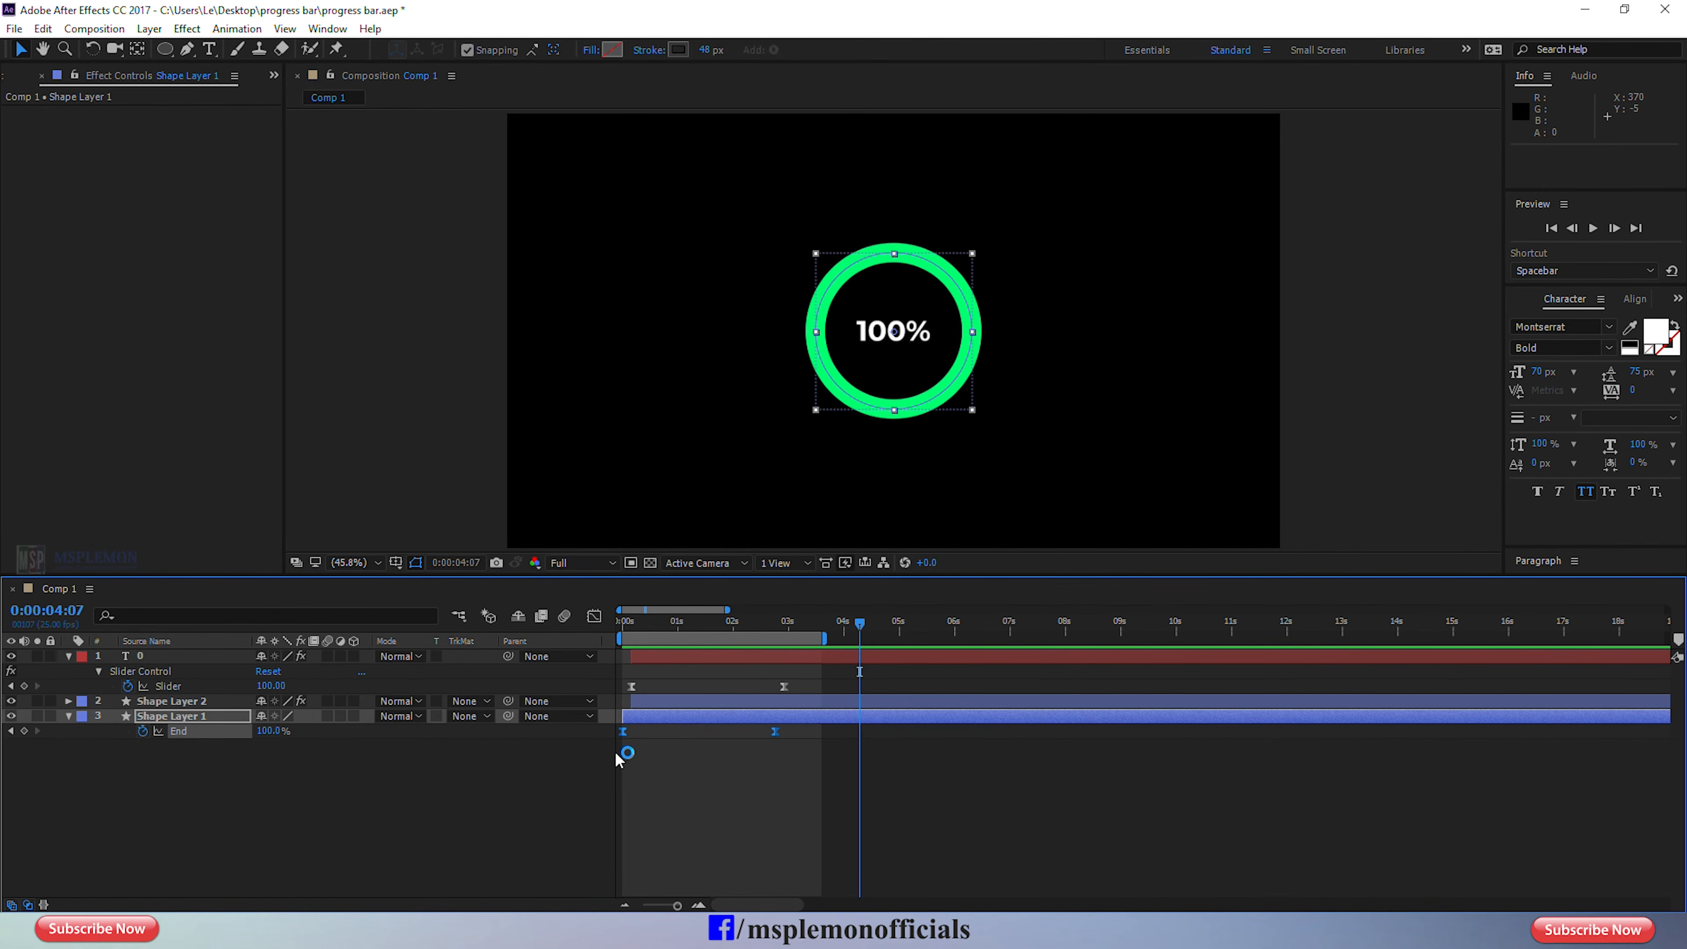
pyautogui.press('Delete')
pyautogui.moveTo(644, 625); pyautogui.dragTo(561, 638)
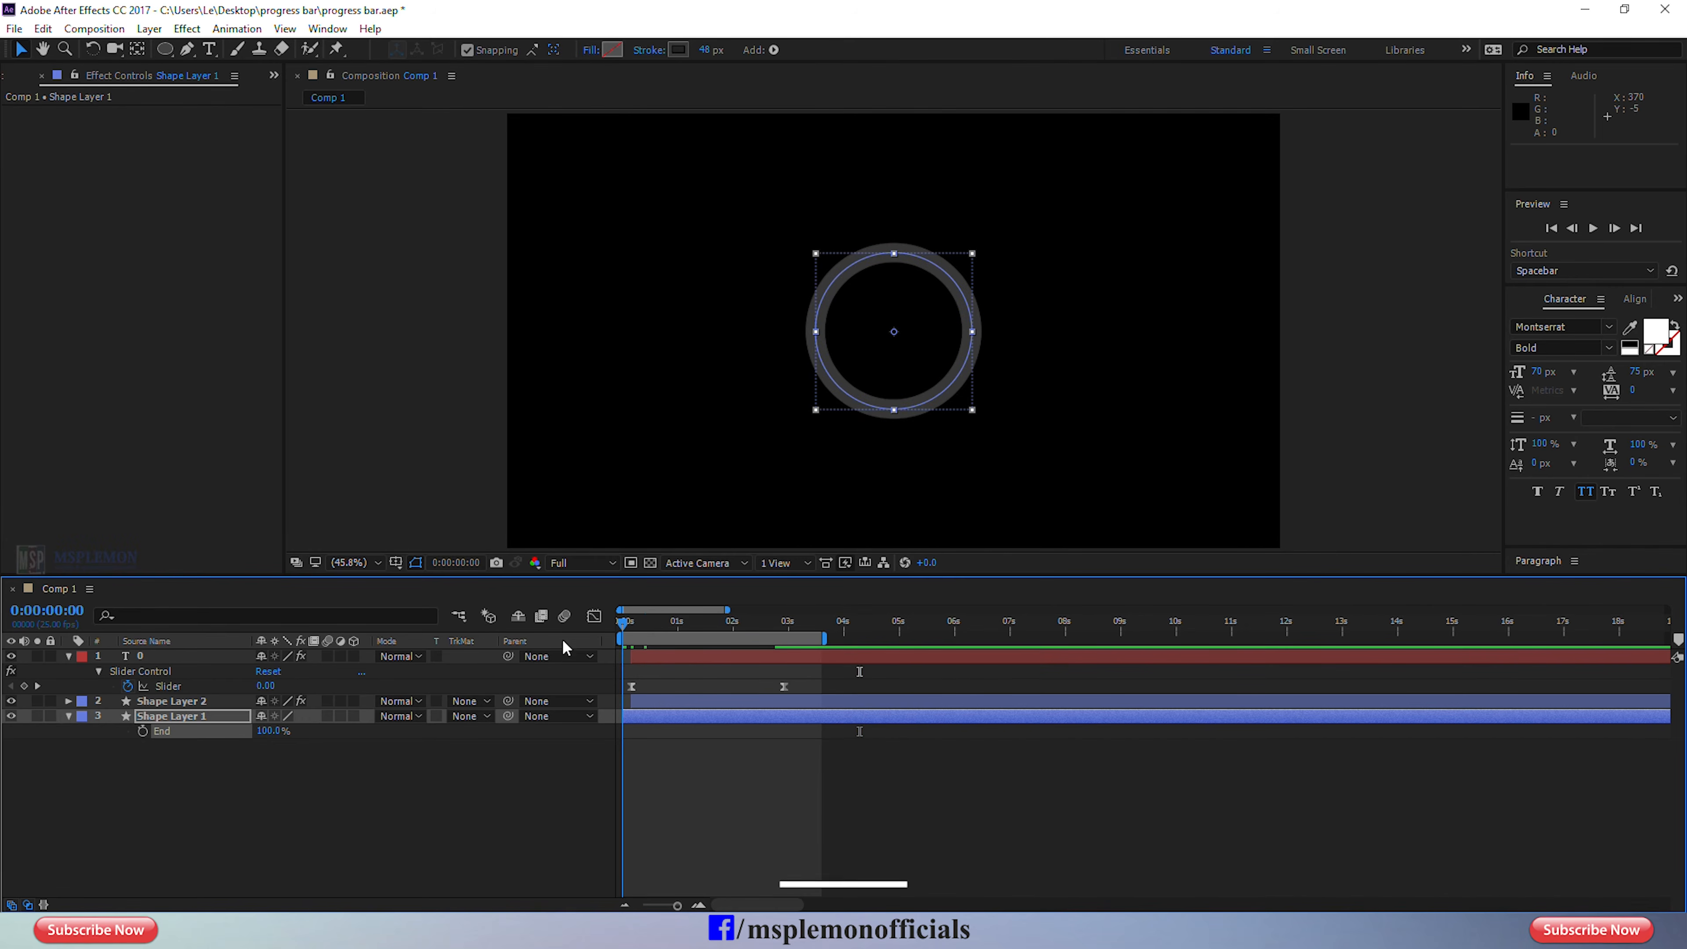
pyautogui.click(738, 813)
pyautogui.hotkey('ctrl', 's')
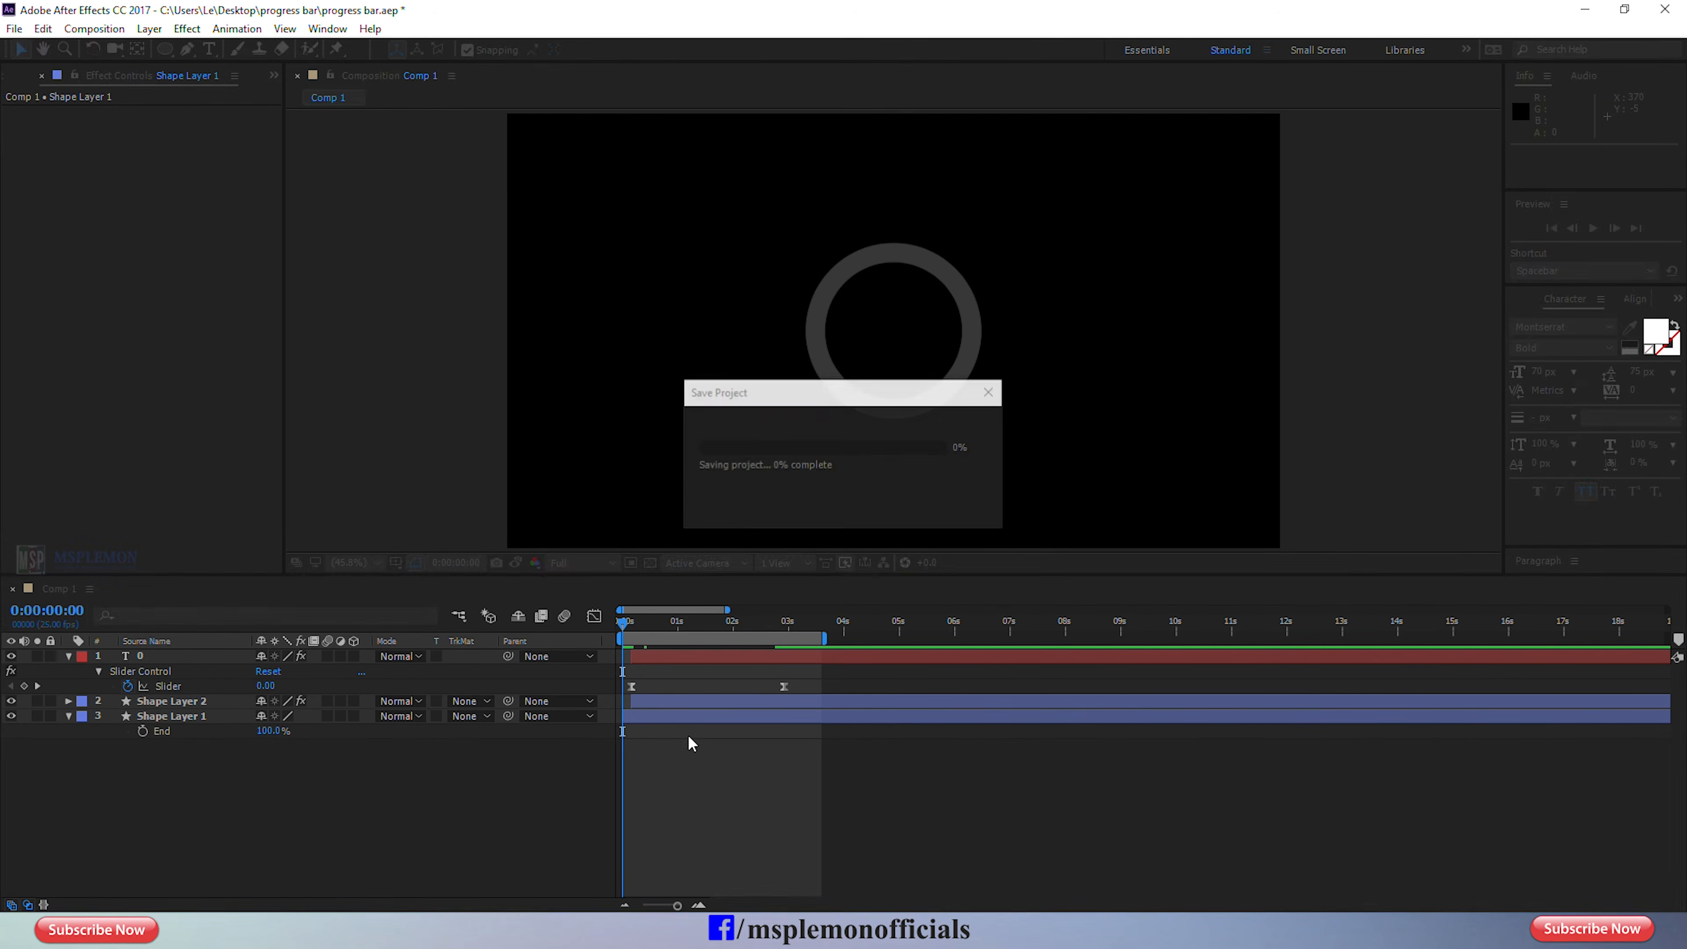
# Set the opacity of Shape Layer 1, the gray background ring, to 50% and preview the animation.
pyautogui.click(679, 715)
pyautogui.press('t')
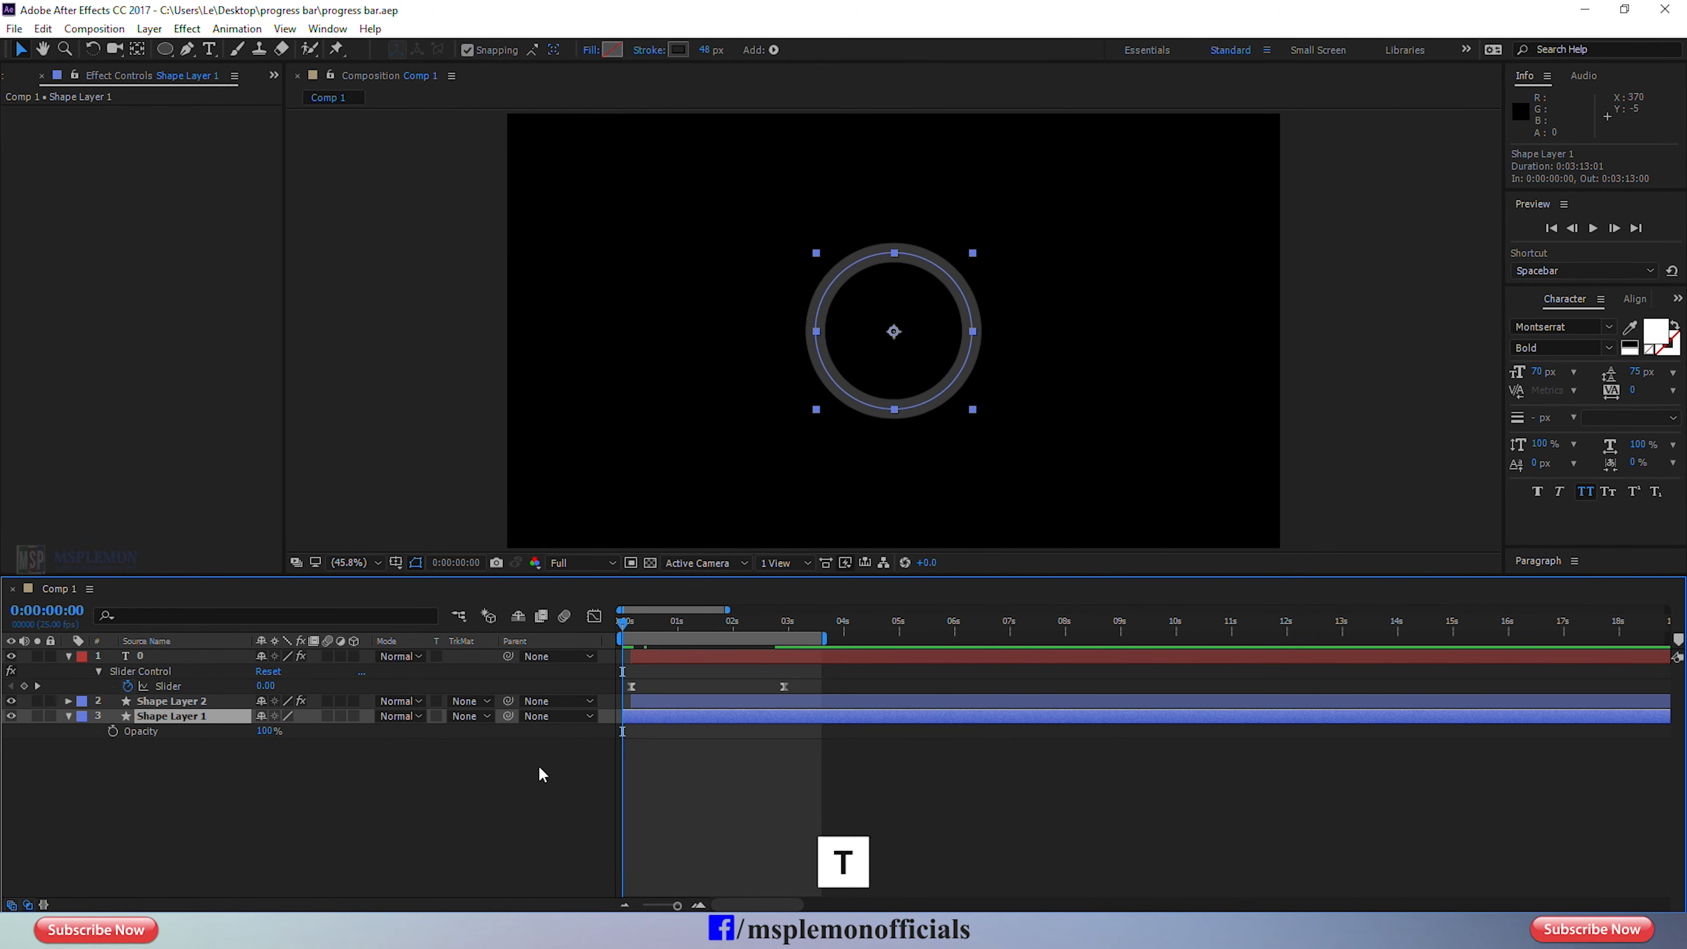
pyautogui.click(269, 730)
pyautogui.write('50')
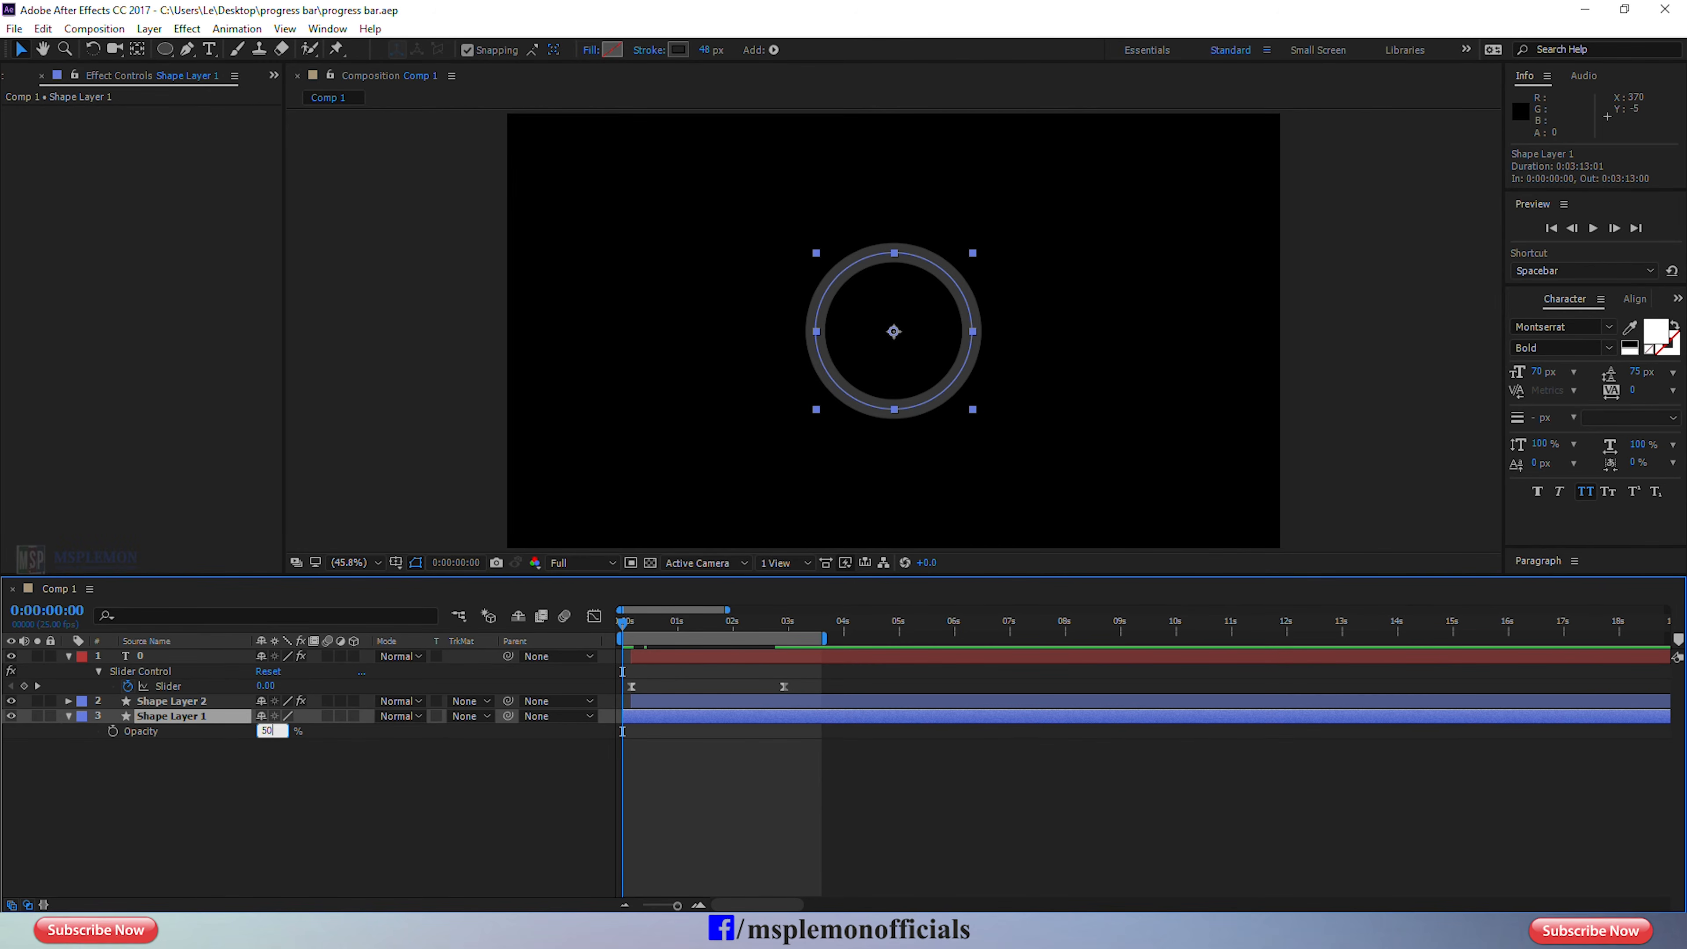
pyautogui.press('Return')
pyautogui.click(1062, 826)
pyautogui.press('space')
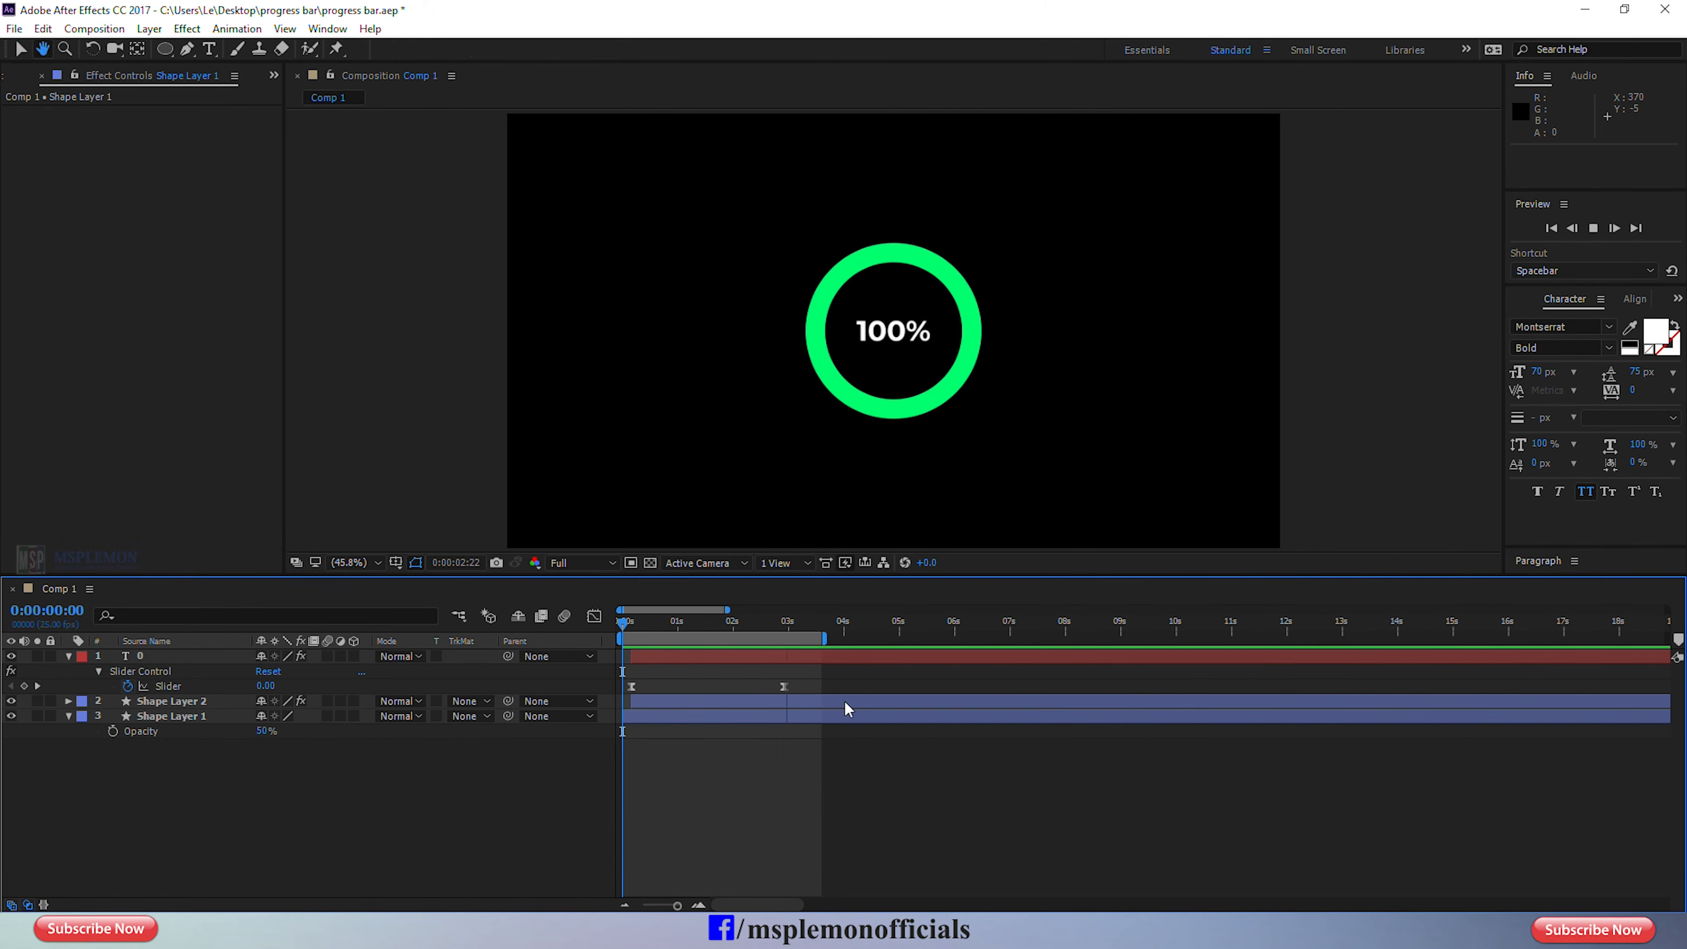
# Keyframe the text layer's Slider back to 0 at 0:00:04:23 and extend the work area end to just before 6 seconds.
pyautogui.click(787, 625)
pyautogui.moveTo(789, 628); pyautogui.dragTo(785, 631)
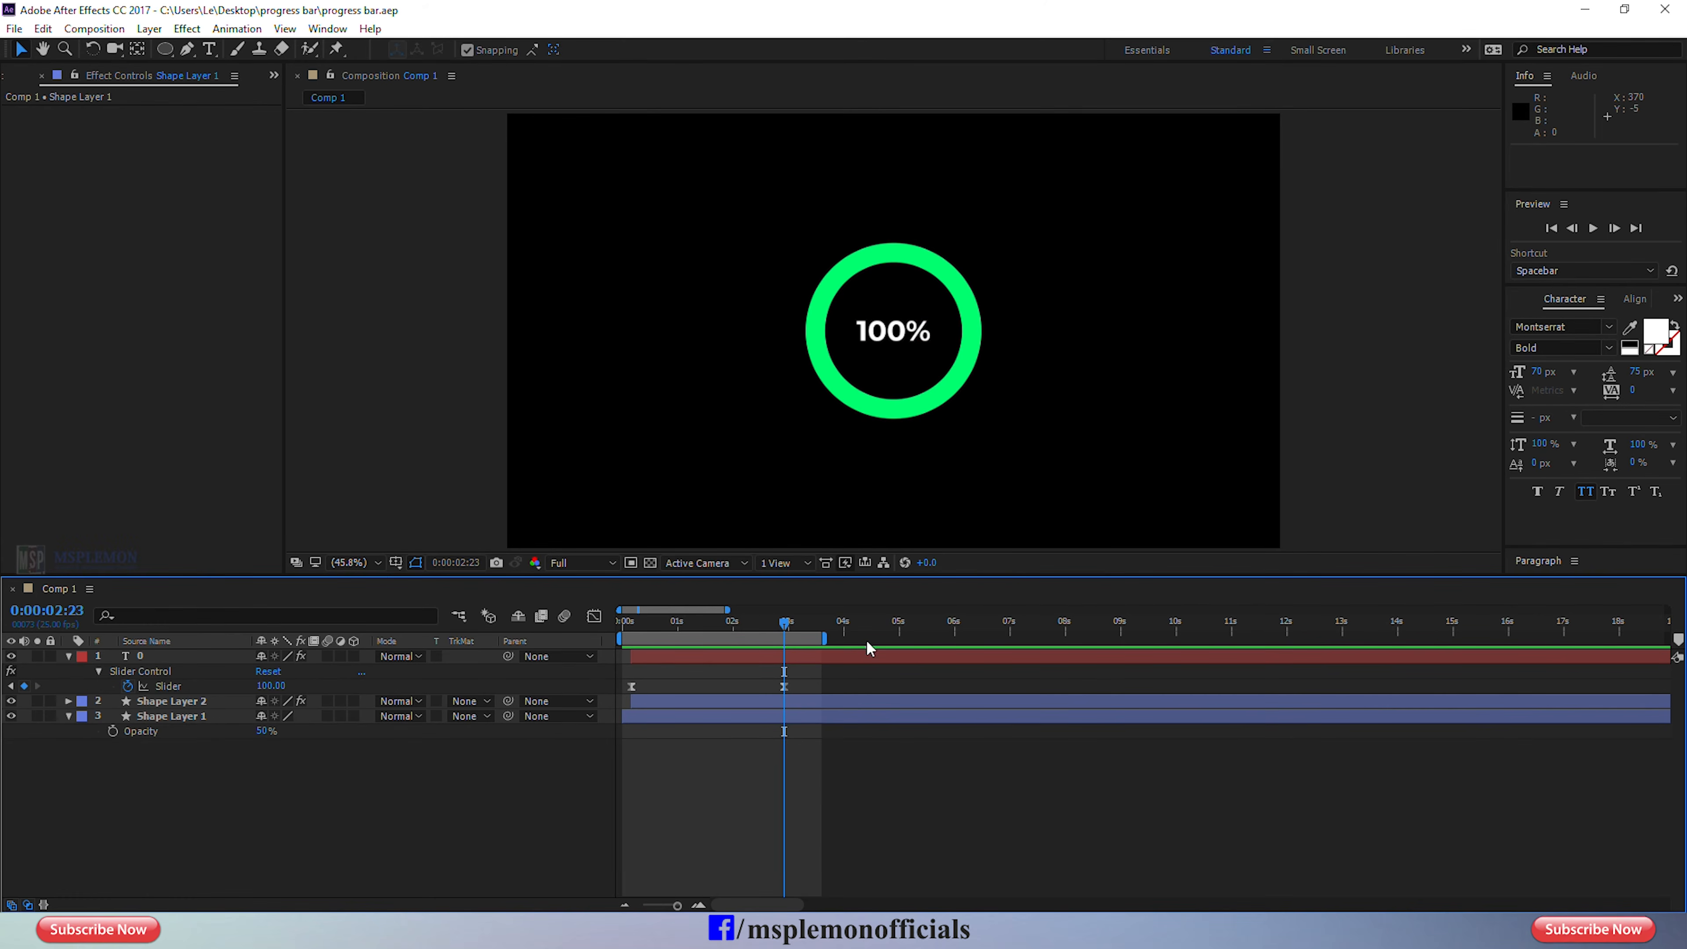
pyautogui.click(889, 628)
pyautogui.moveTo(888, 627); pyautogui.dragTo(894, 627)
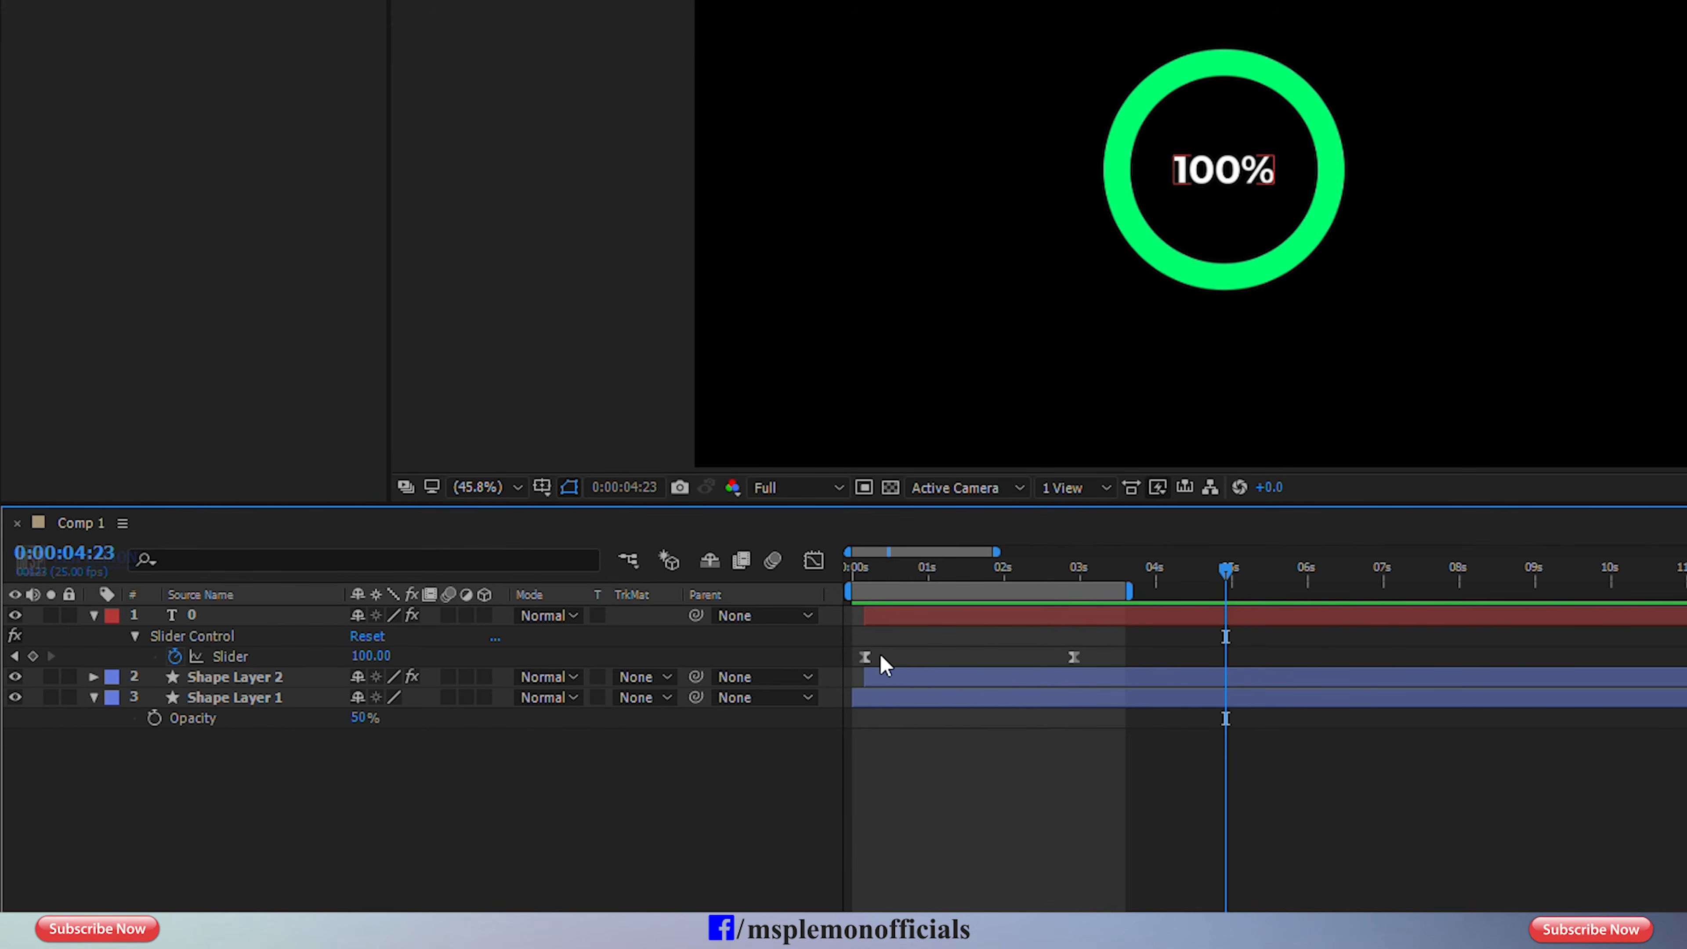
pyautogui.click(864, 656)
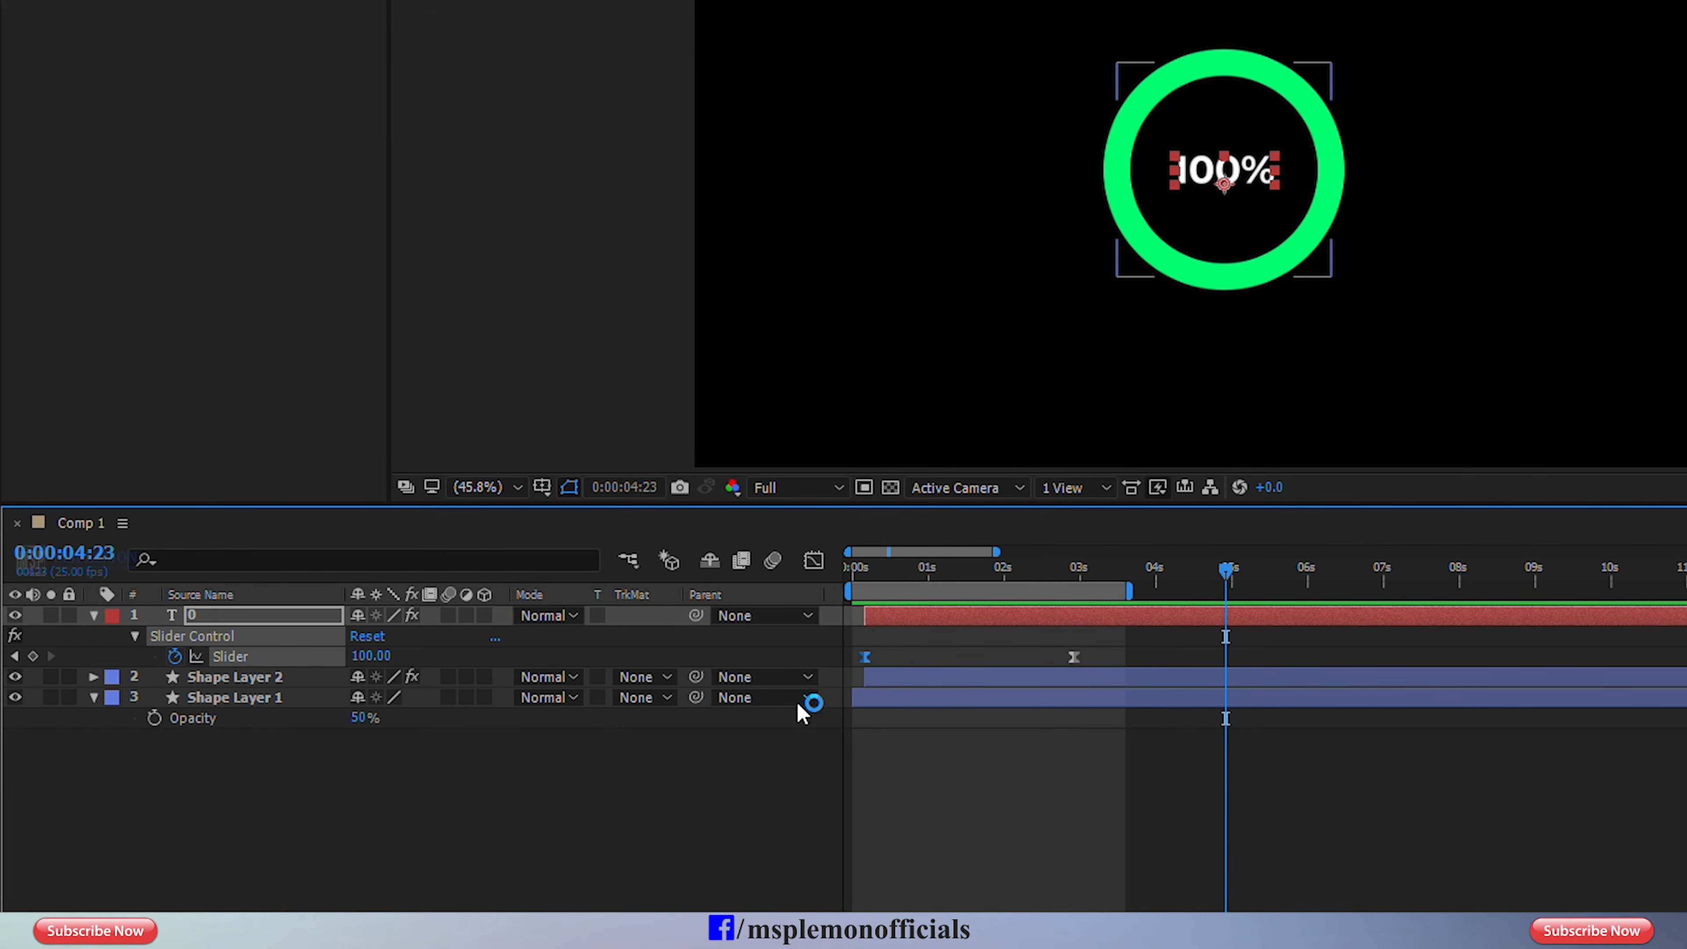
pyautogui.moveTo(378, 655); pyautogui.dragTo(225, 655)
pyautogui.moveTo(369, 655); pyautogui.dragTo(370, 655)
pyautogui.write('0')
pyautogui.press('Return')
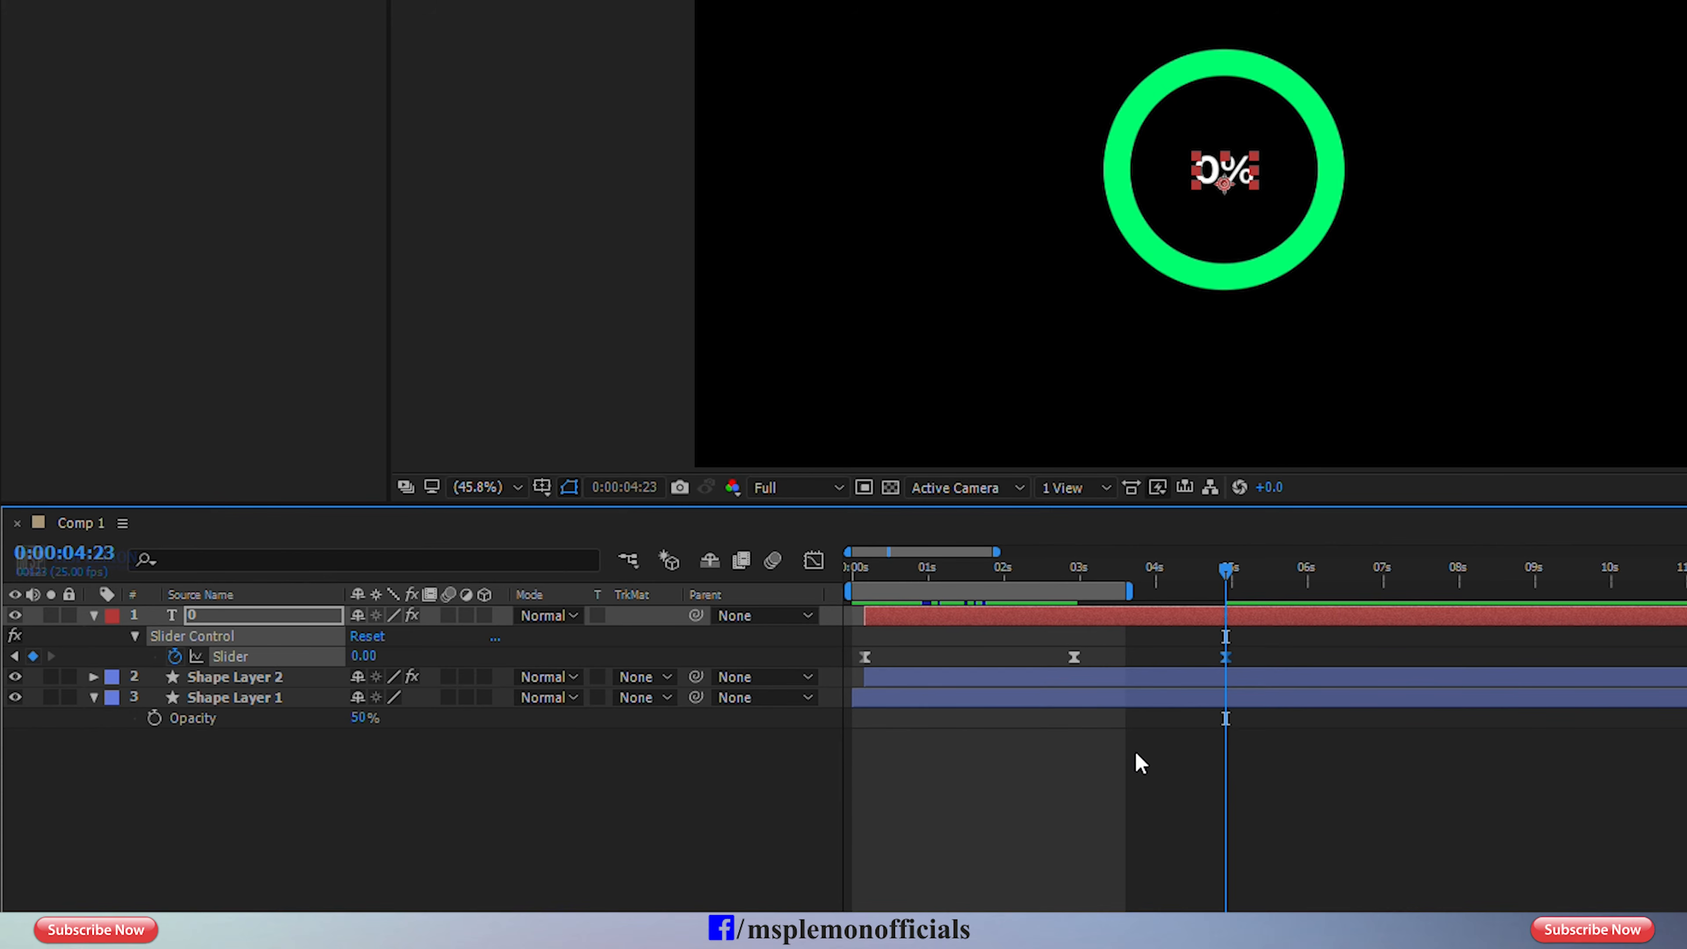
pyautogui.moveTo(1137, 588); pyautogui.dragTo(1300, 592)
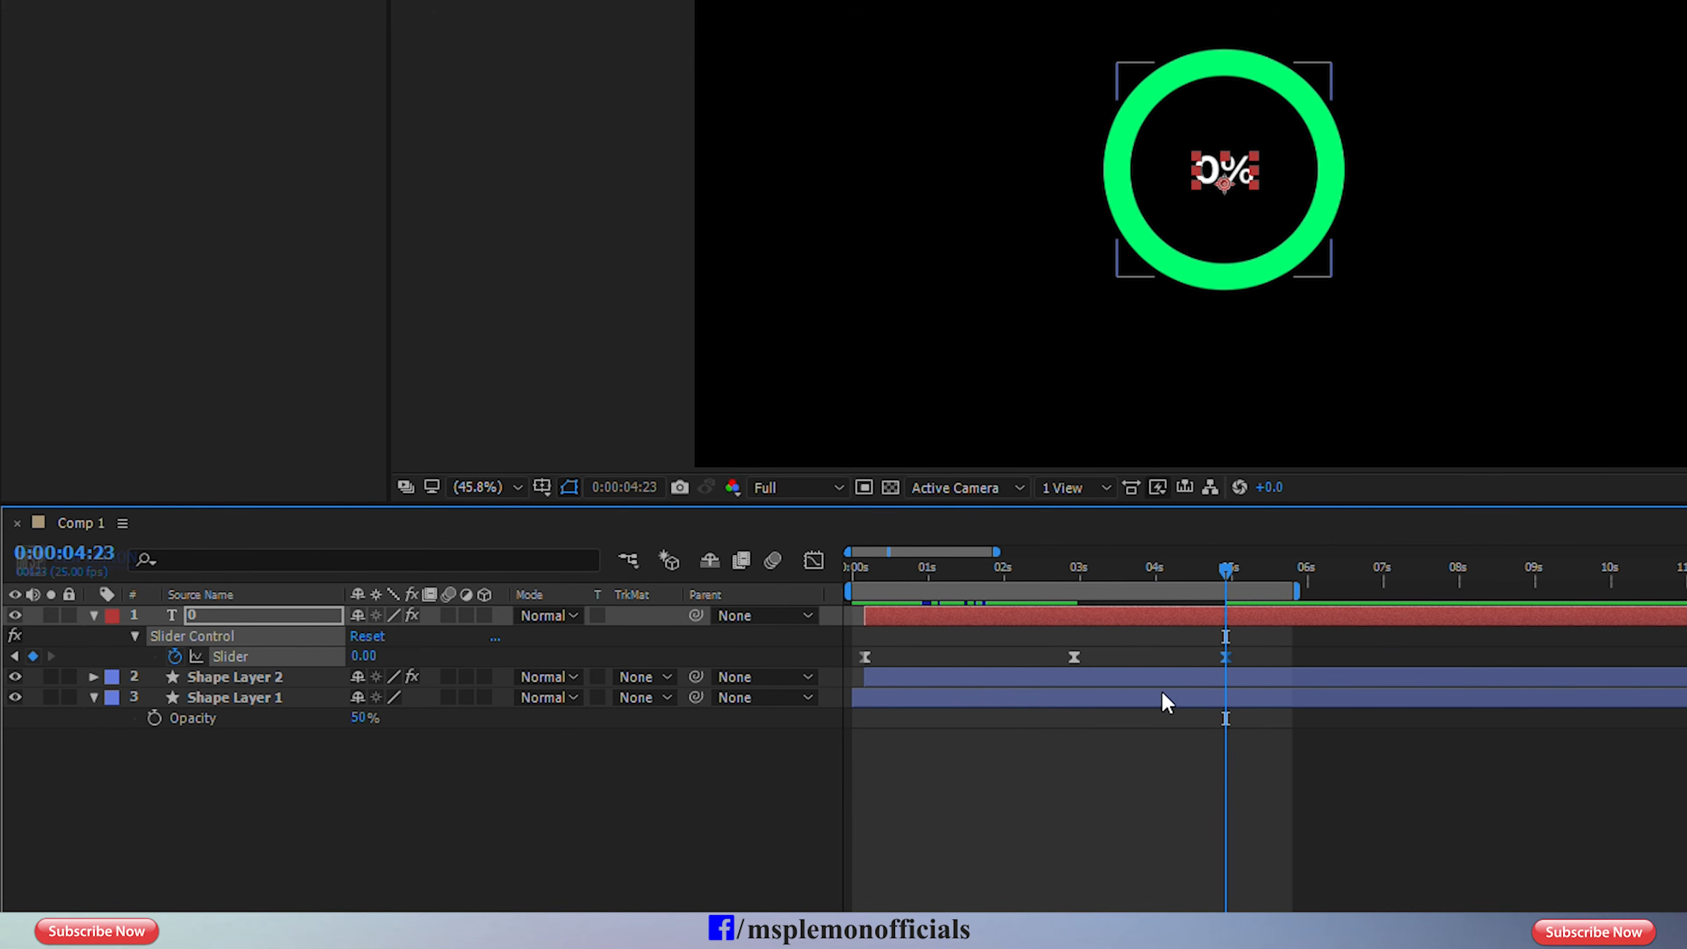
# Copy Shape Layer 2's first, orange Fill Color keyframe and paste it at 0:00:04:23.
pyautogui.click(1161, 677)
pyautogui.press('u')
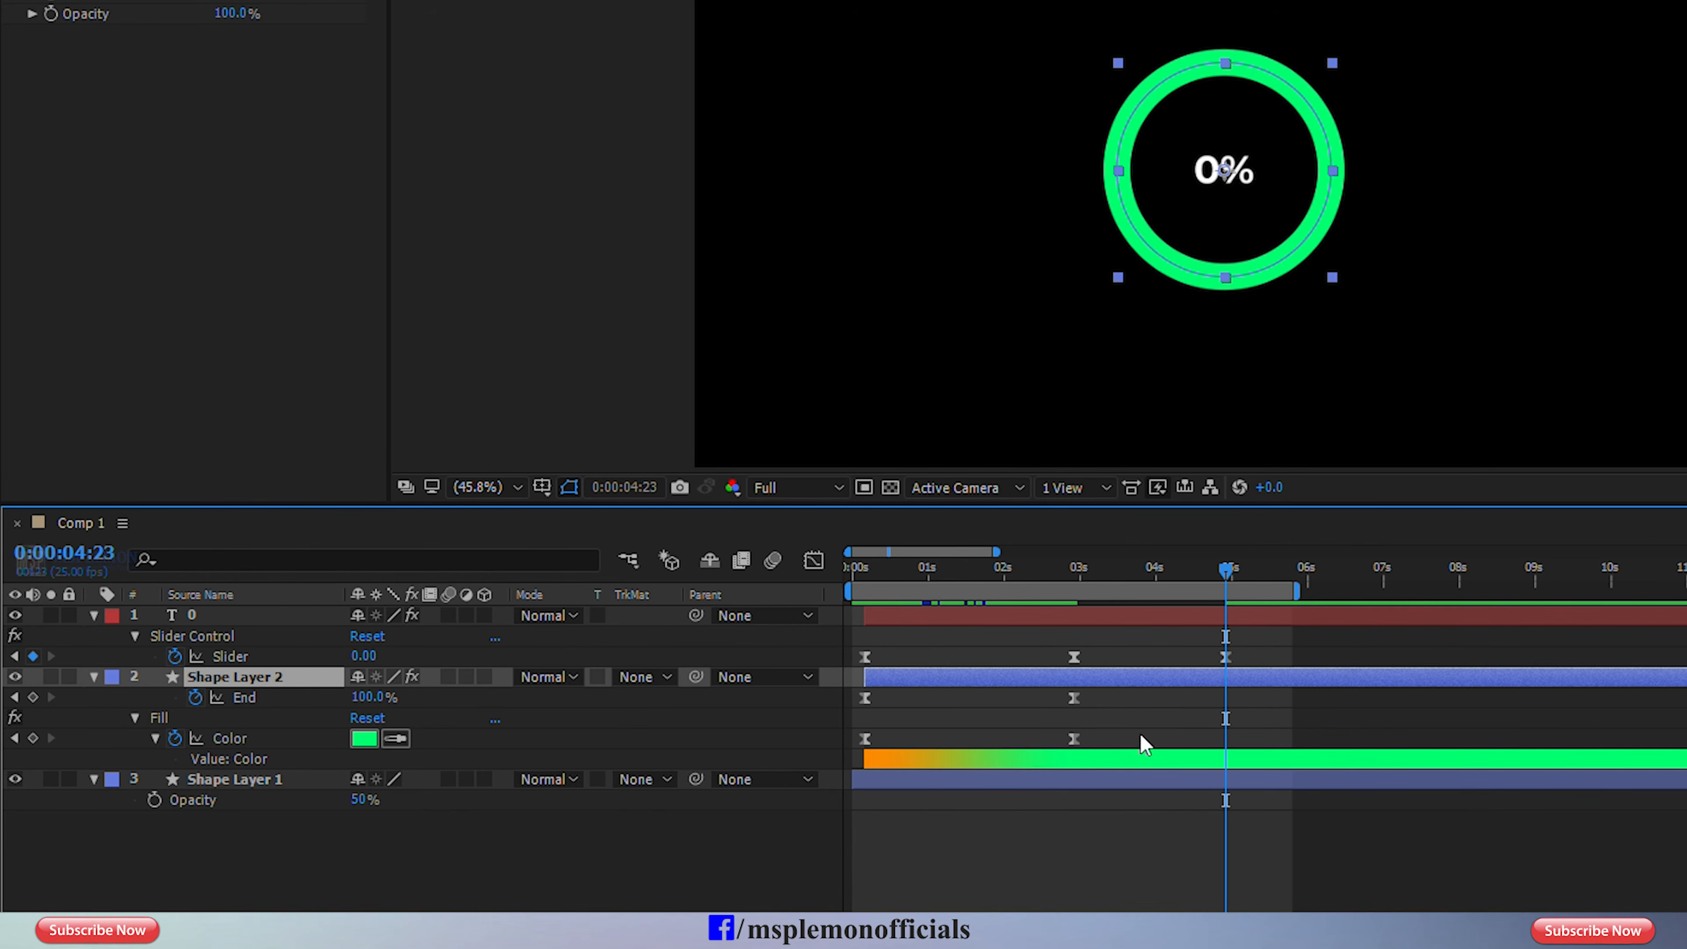
pyautogui.click(865, 738)
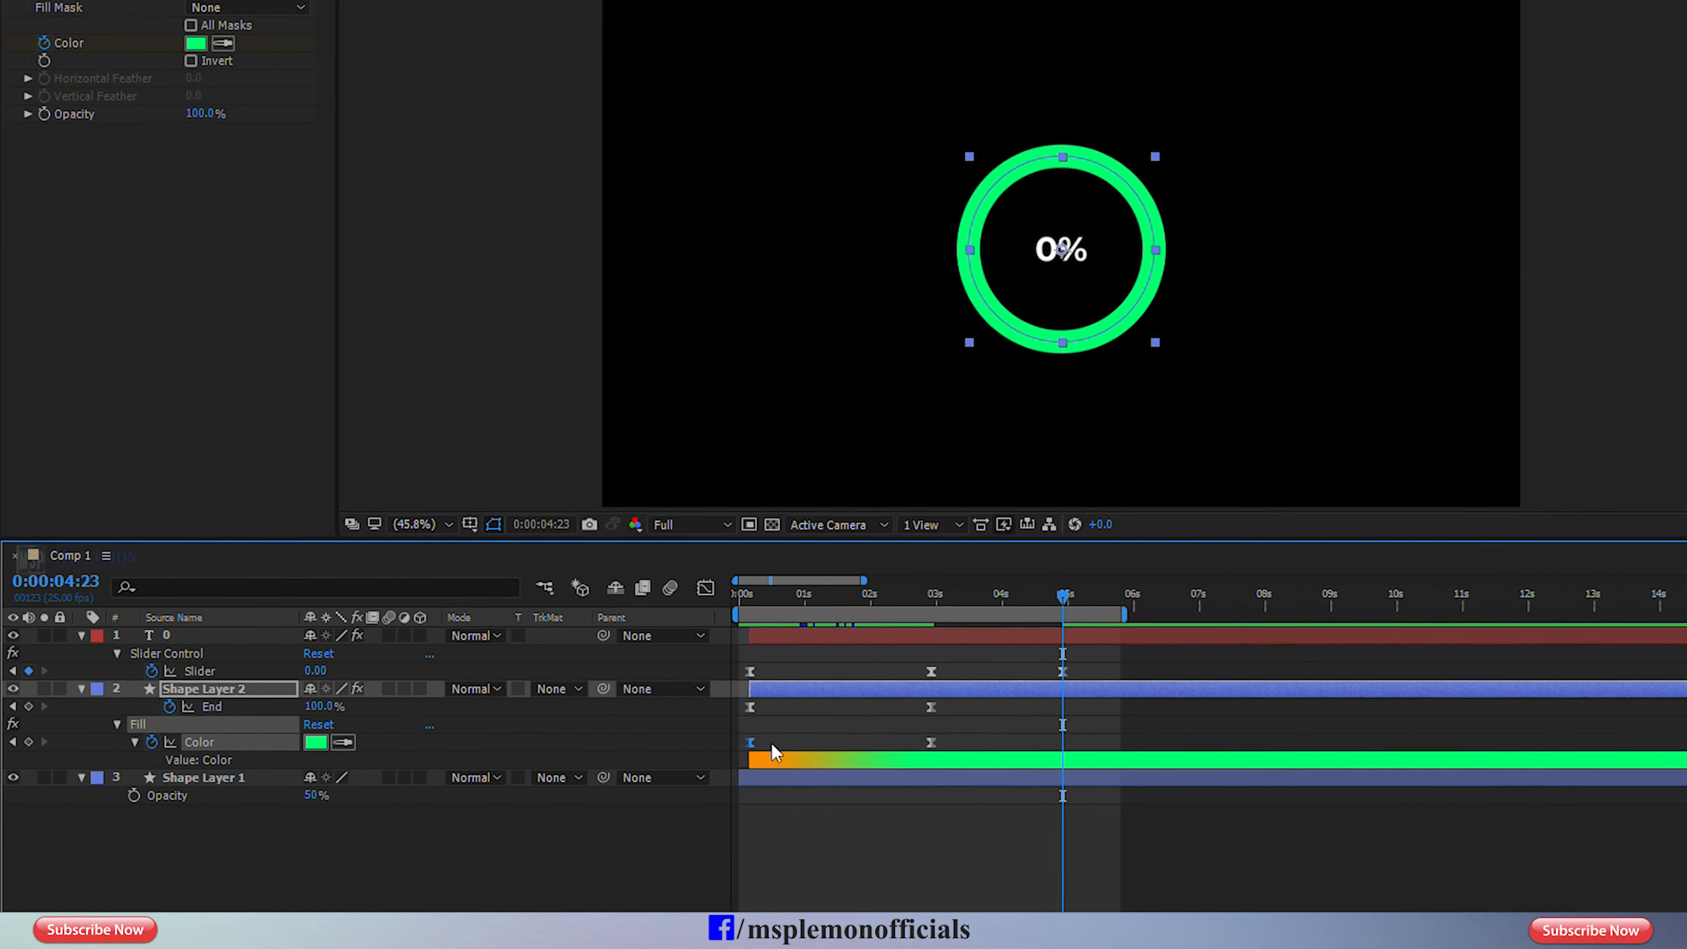
pyautogui.click(43, 28)
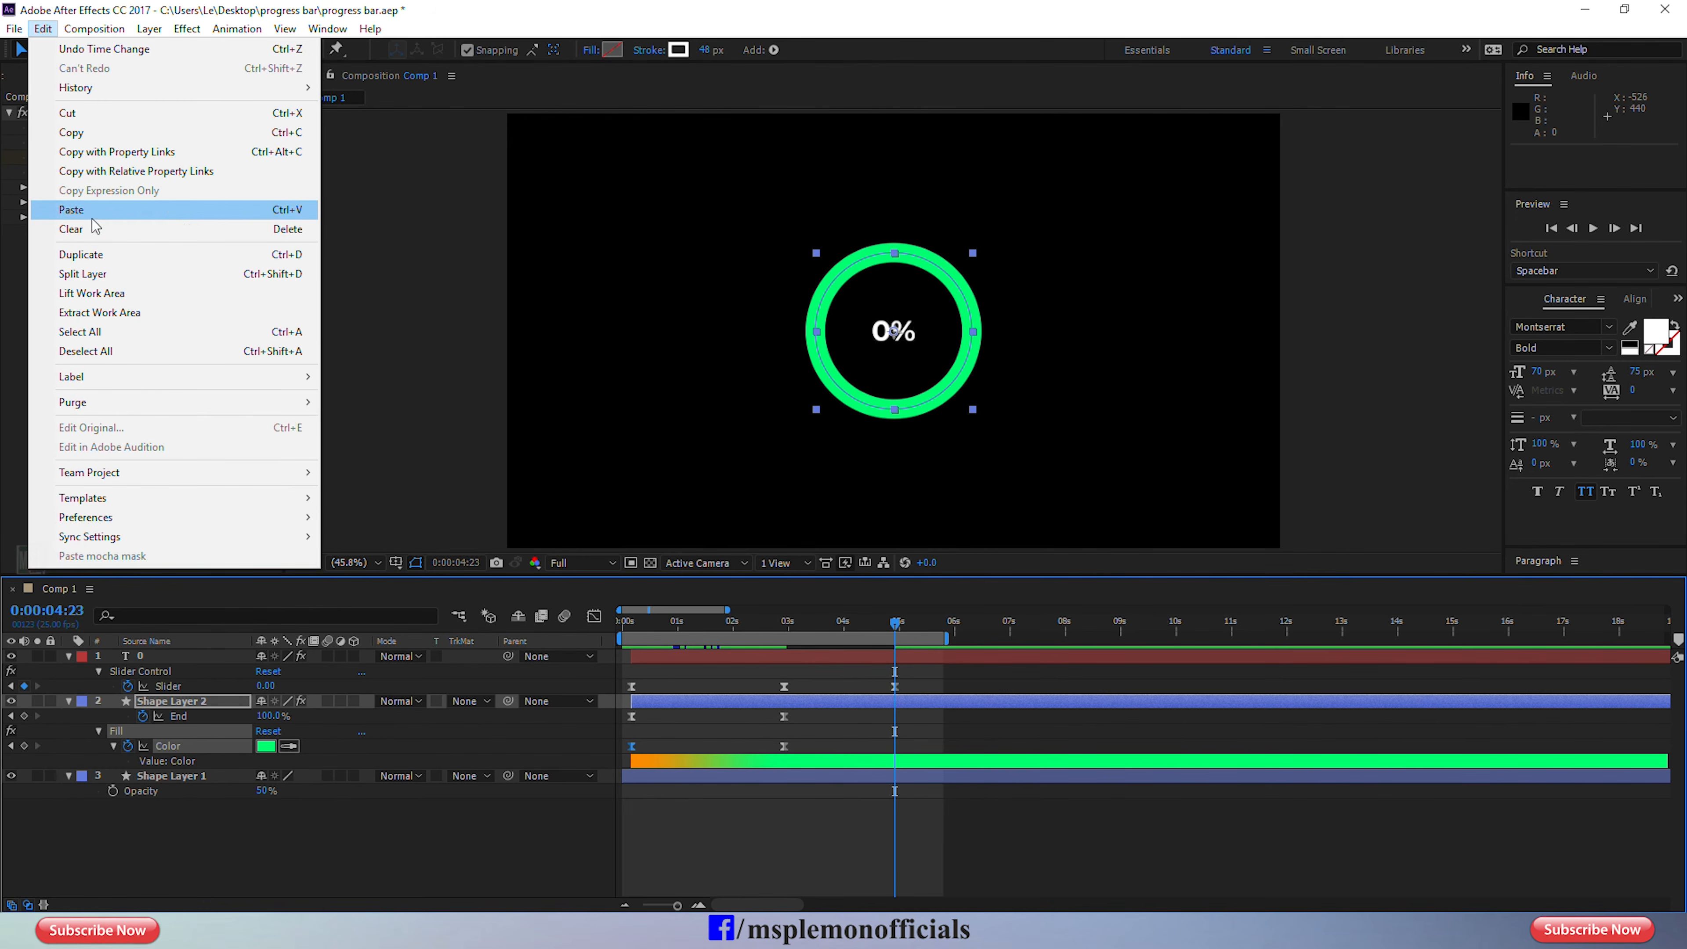
pyautogui.click(91, 137)
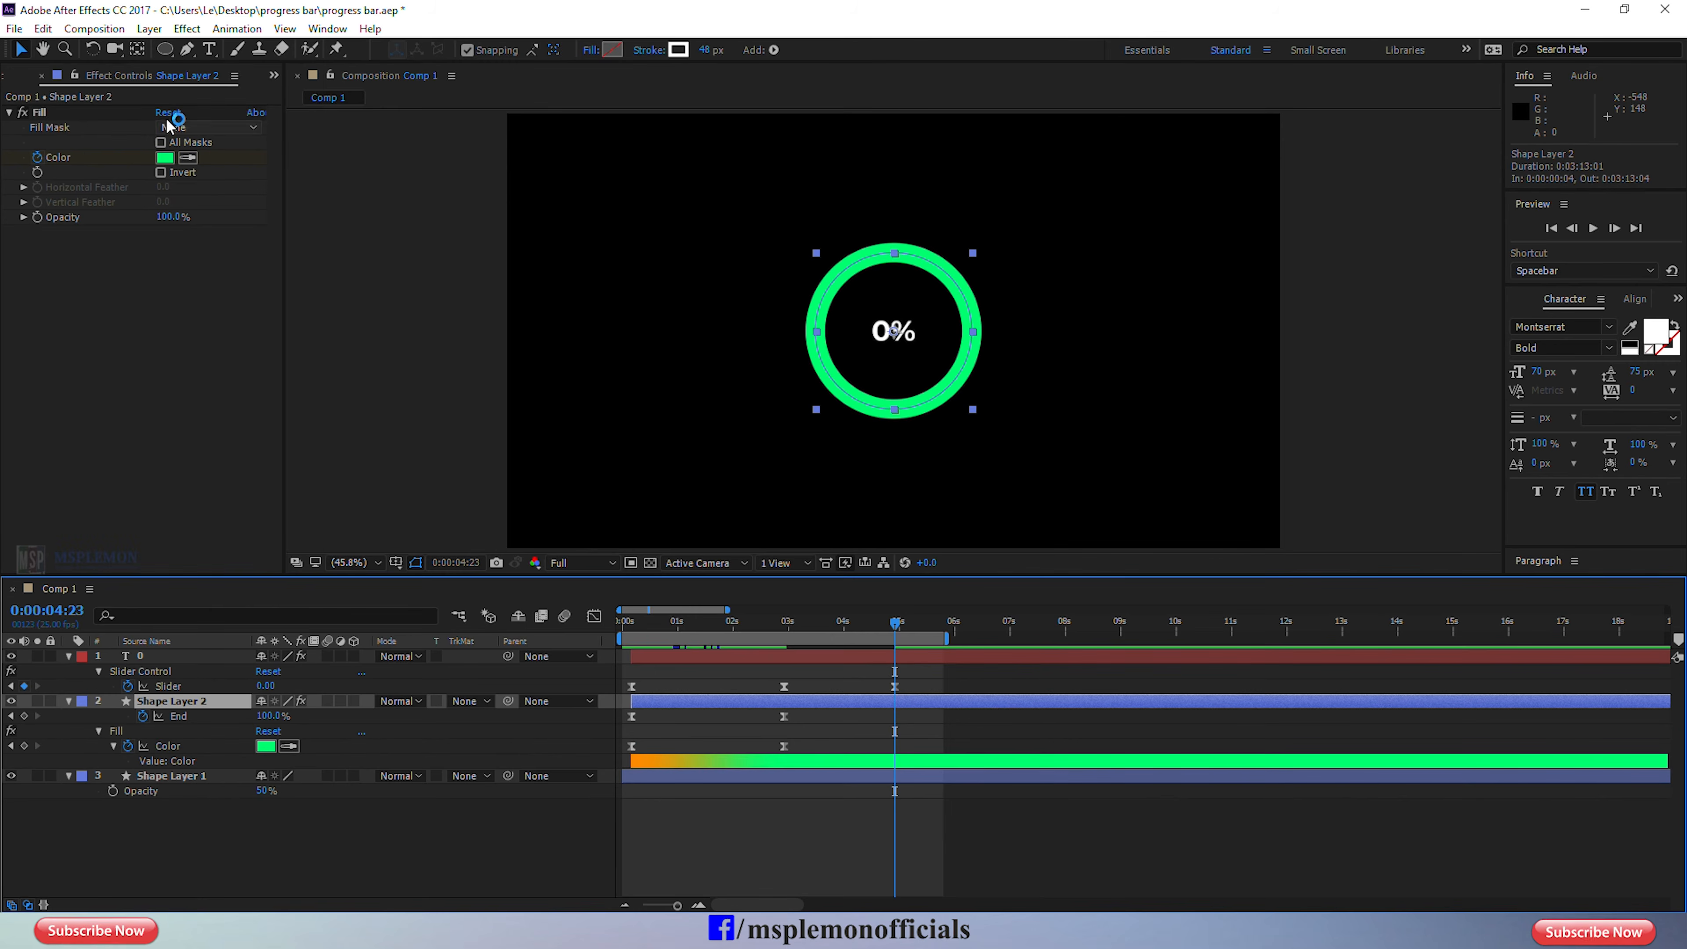
pyautogui.click(42, 29)
pyautogui.click(94, 210)
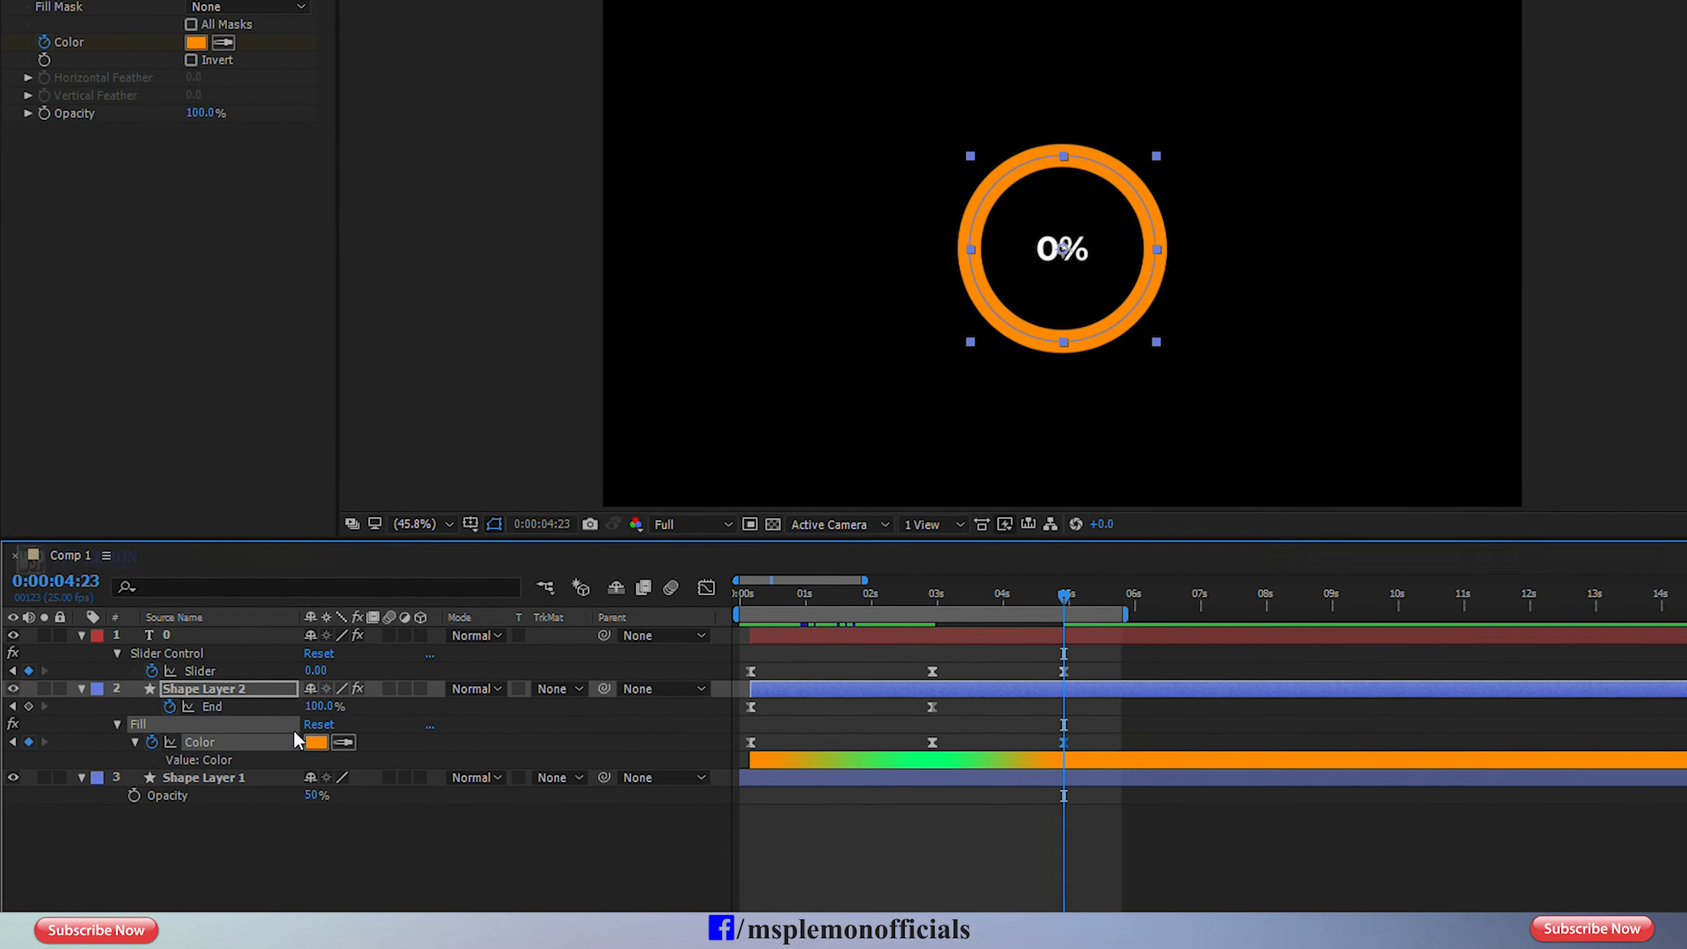
# Keyframe the Trim Paths Start of Shape Layer 2 from 0% at 0:00:02:23 to 100% at 0:00:04:23.
pyautogui.click(81, 689)
pyautogui.click(80, 688)
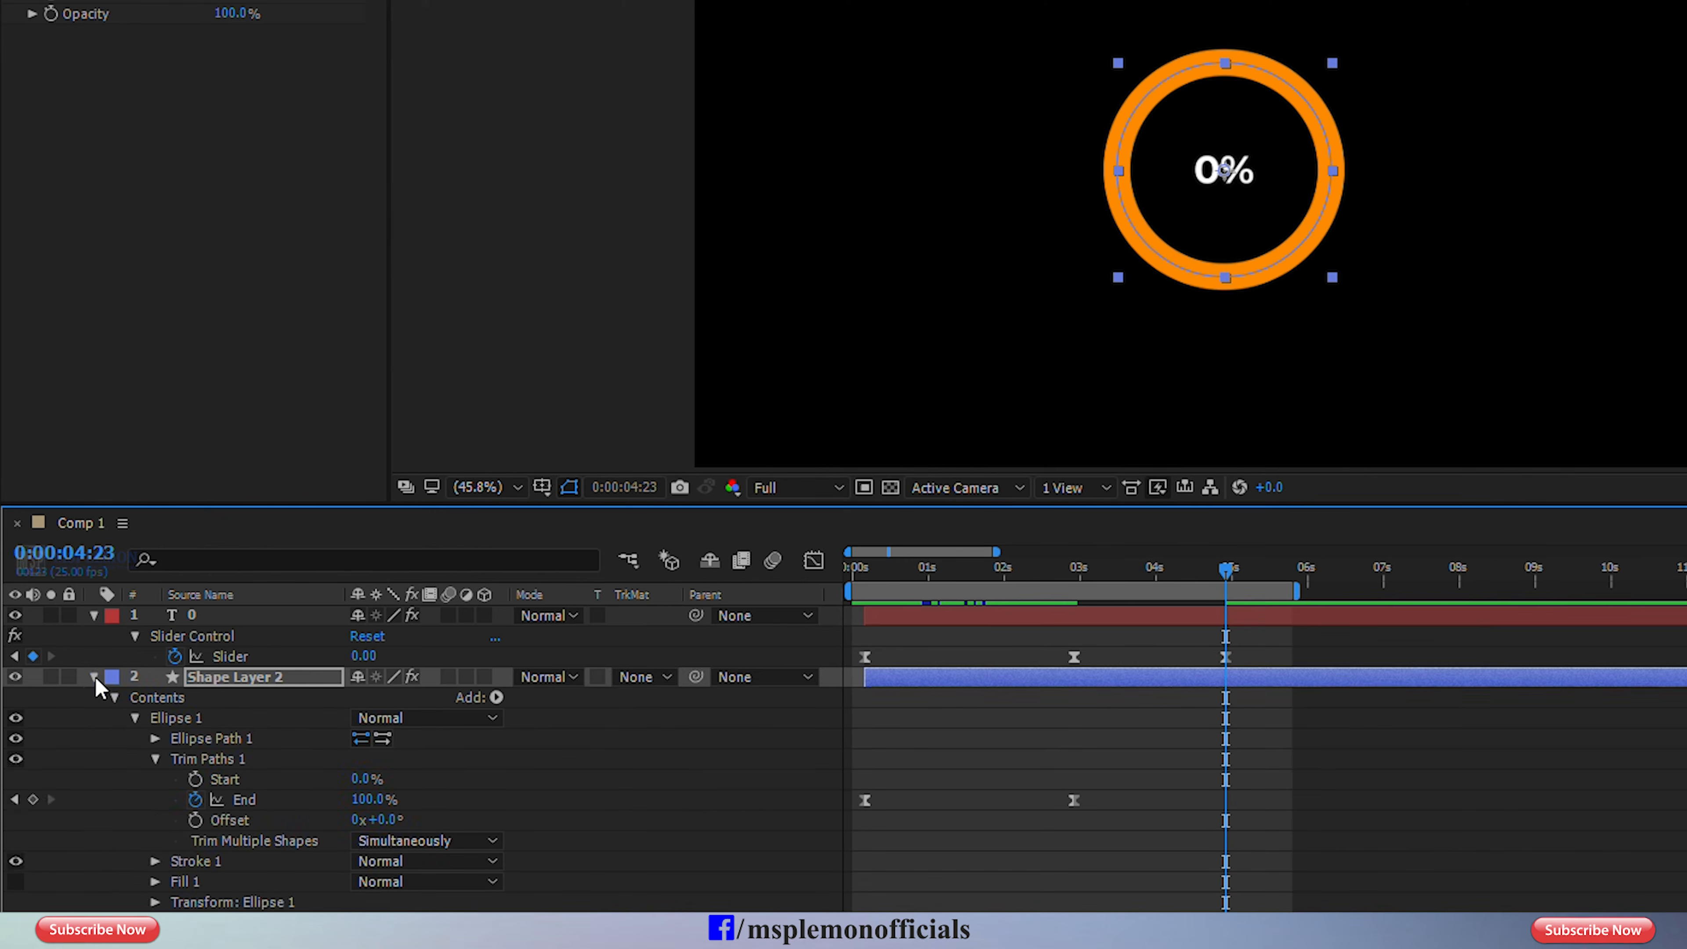
pyautogui.scroll(-1, 95, 684)
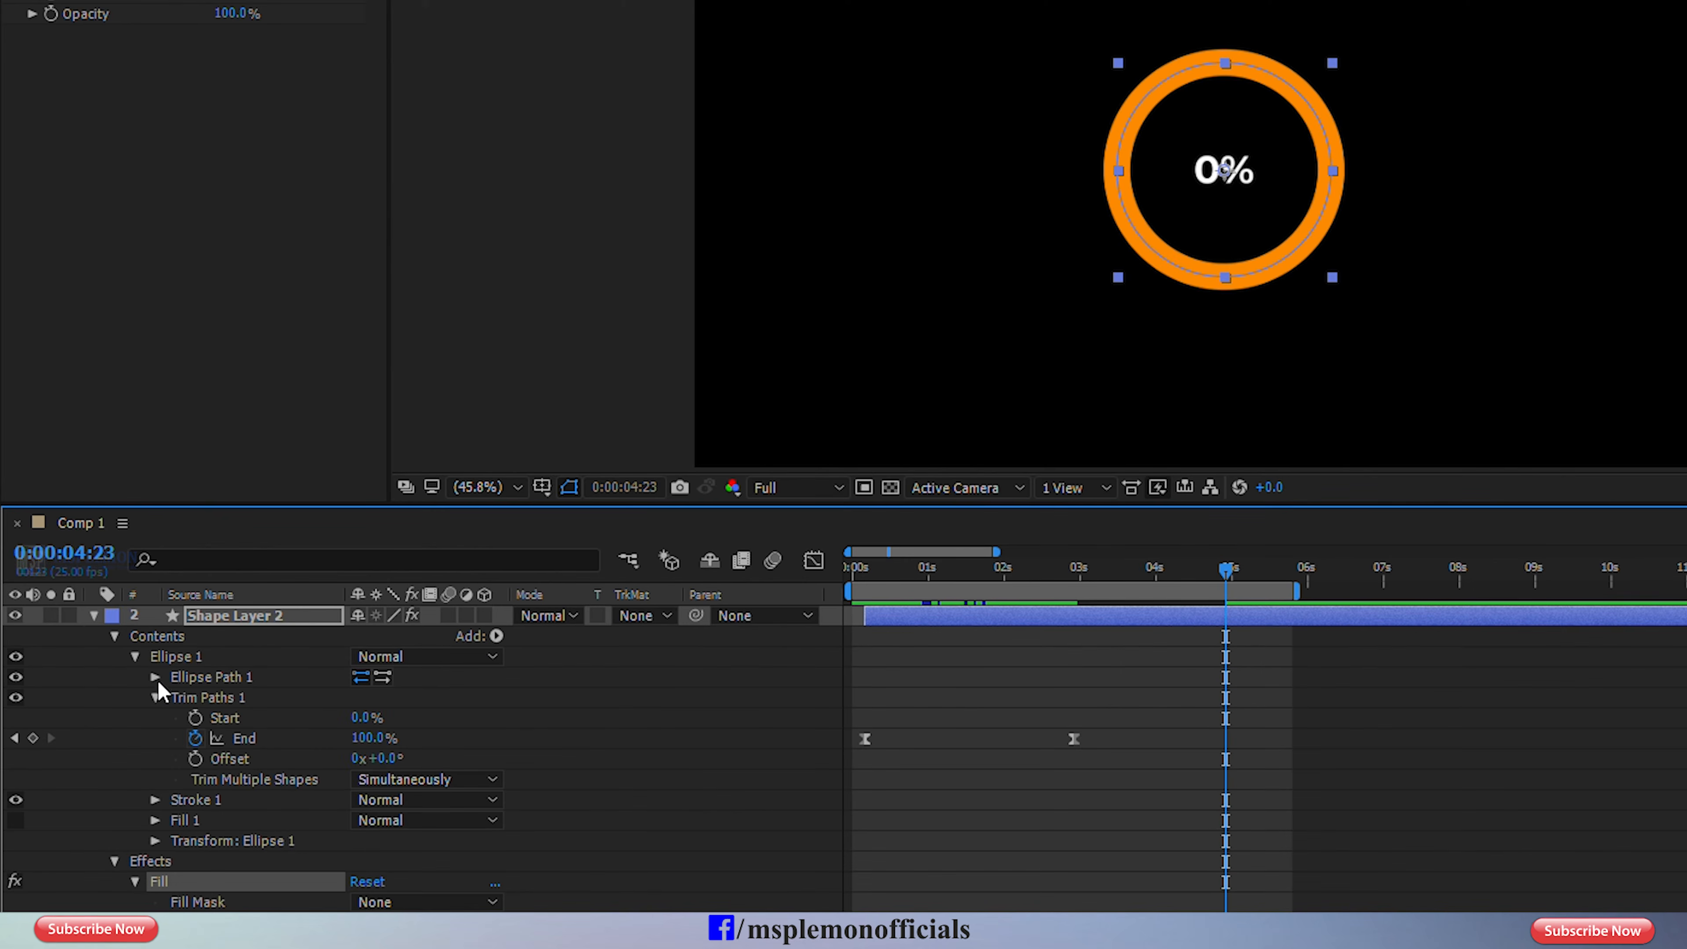
pyautogui.click(195, 718)
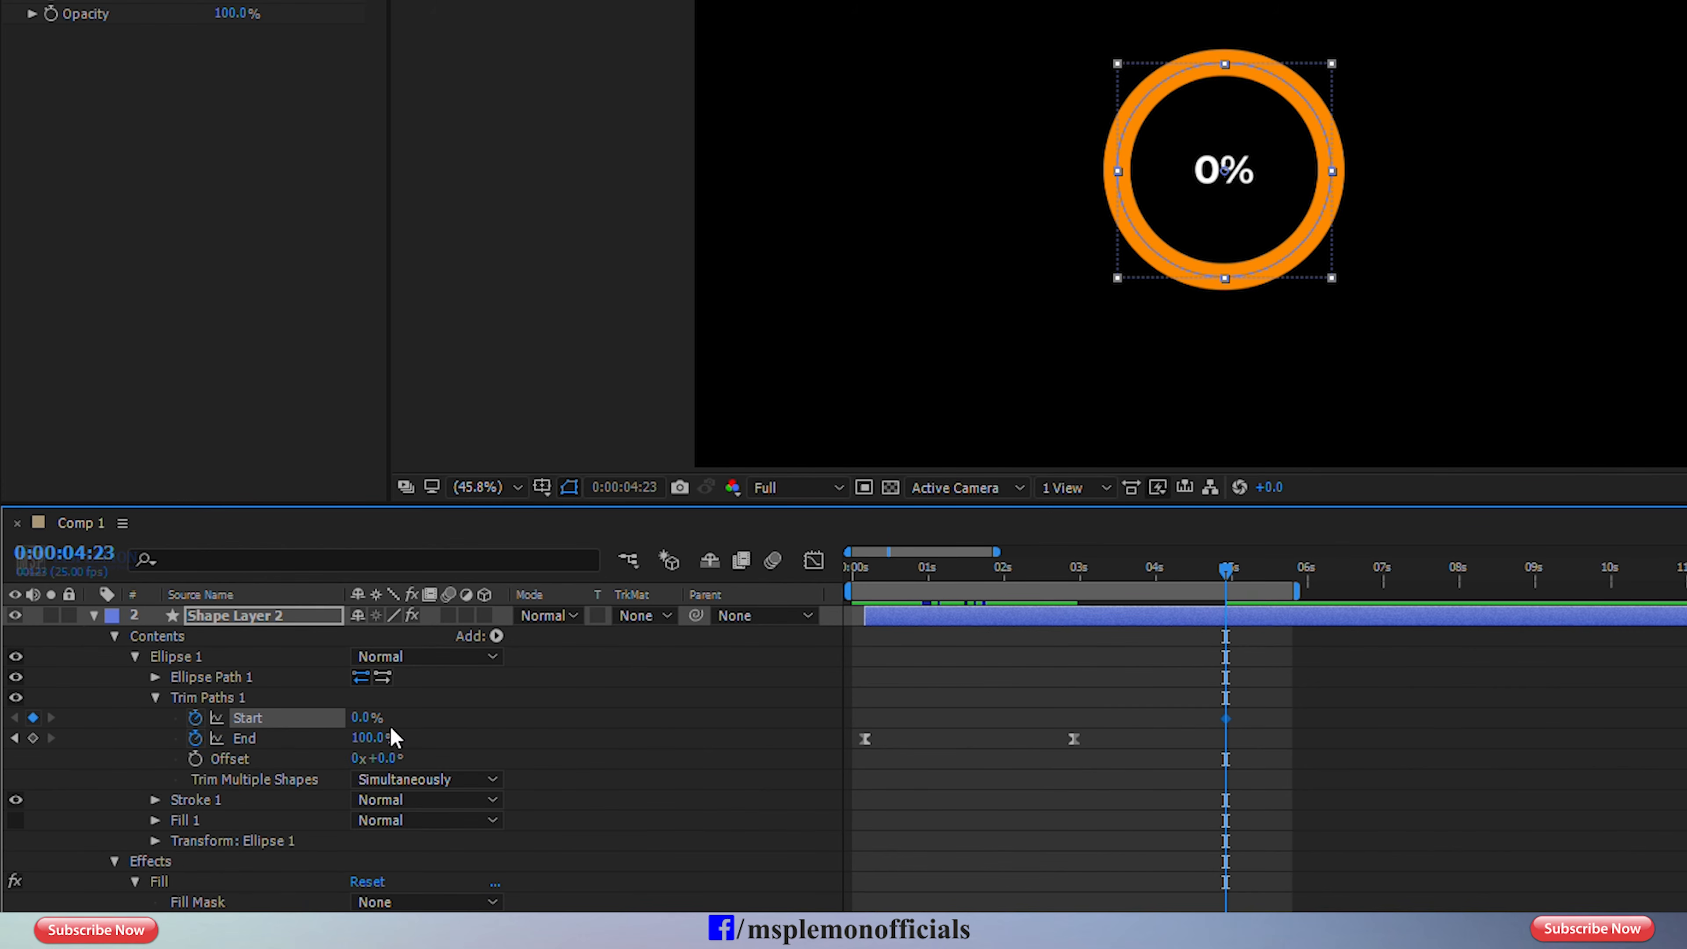
pyautogui.moveTo(1121, 570); pyautogui.dragTo(1074, 570)
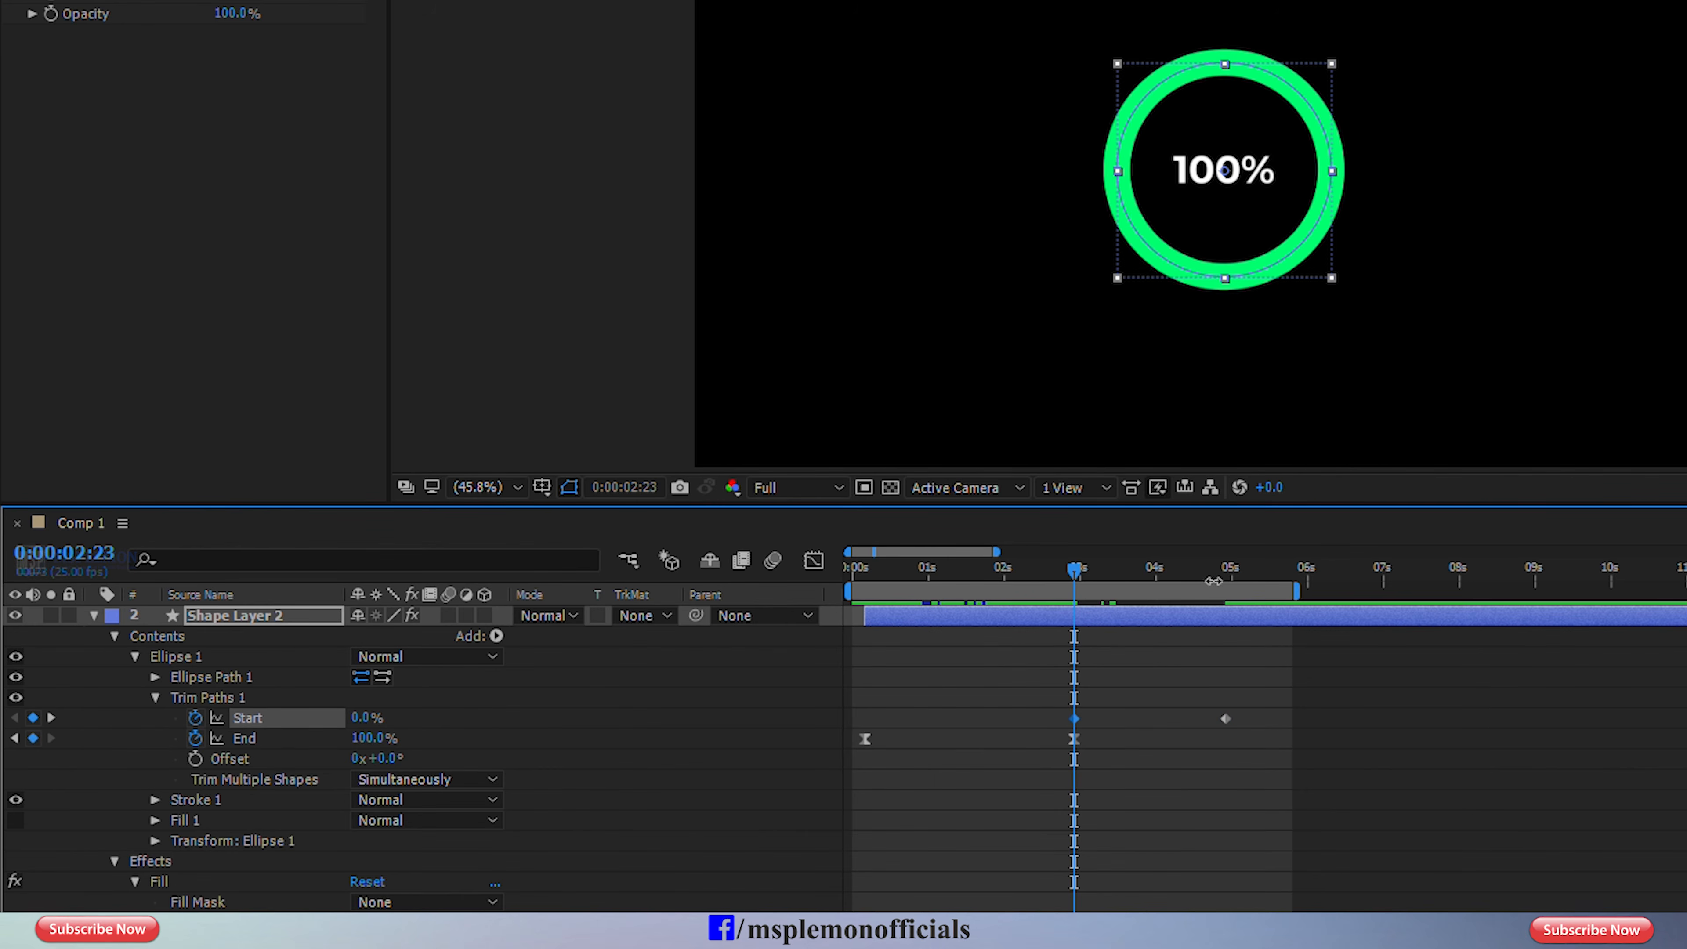
pyautogui.moveTo(1213, 573); pyautogui.dragTo(1224, 577)
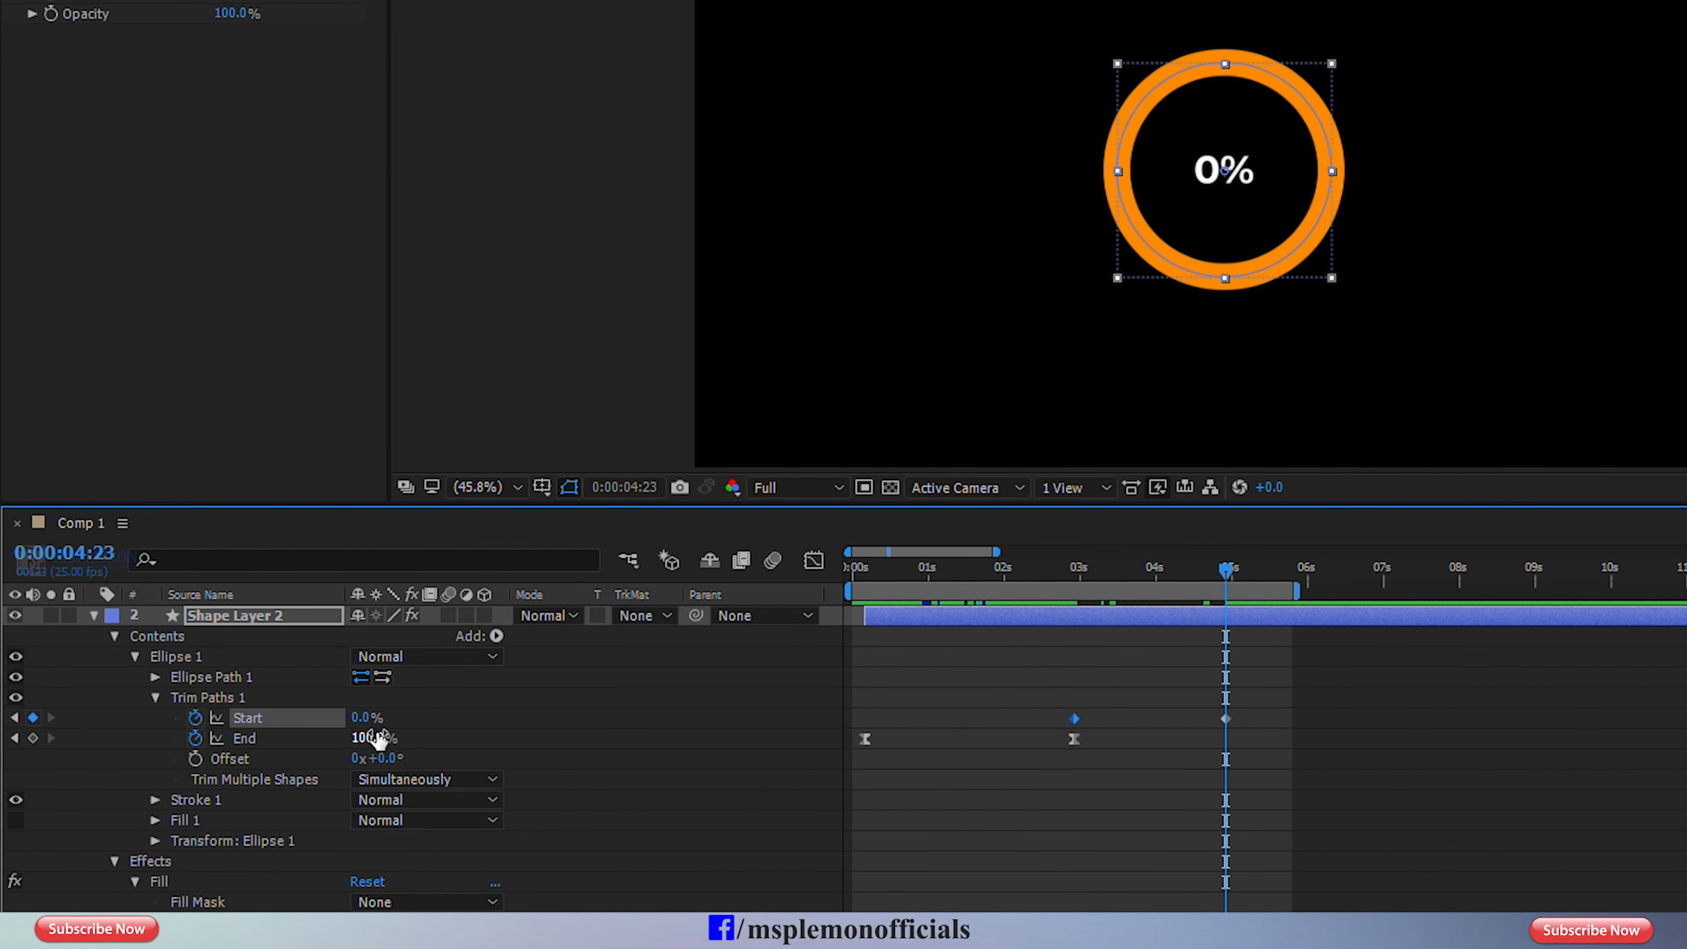
pyautogui.moveTo(368, 716); pyautogui.dragTo(474, 718)
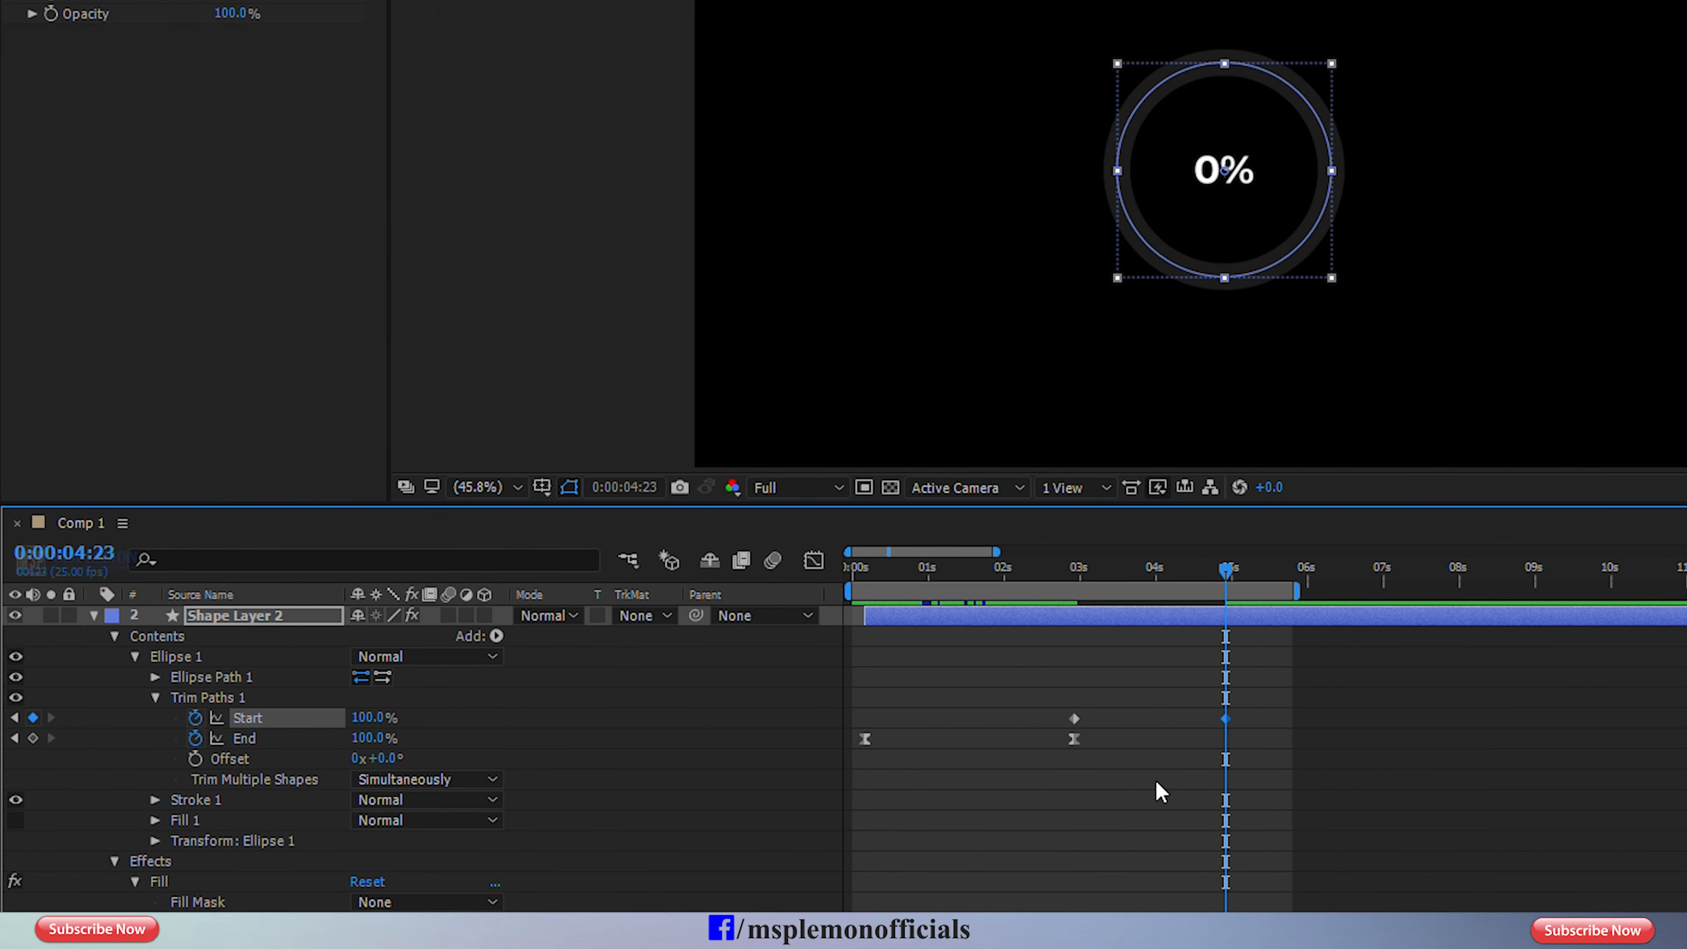
# Apply Easy Ease to both Trim Paths Start keyframes and preview the ring's closing animation from 0:00:02:17.
pyautogui.moveTo(1236, 691); pyautogui.dragTo(1066, 727)
pyautogui.rightClick(1073, 719)
pyautogui.moveTo(1306, 700)
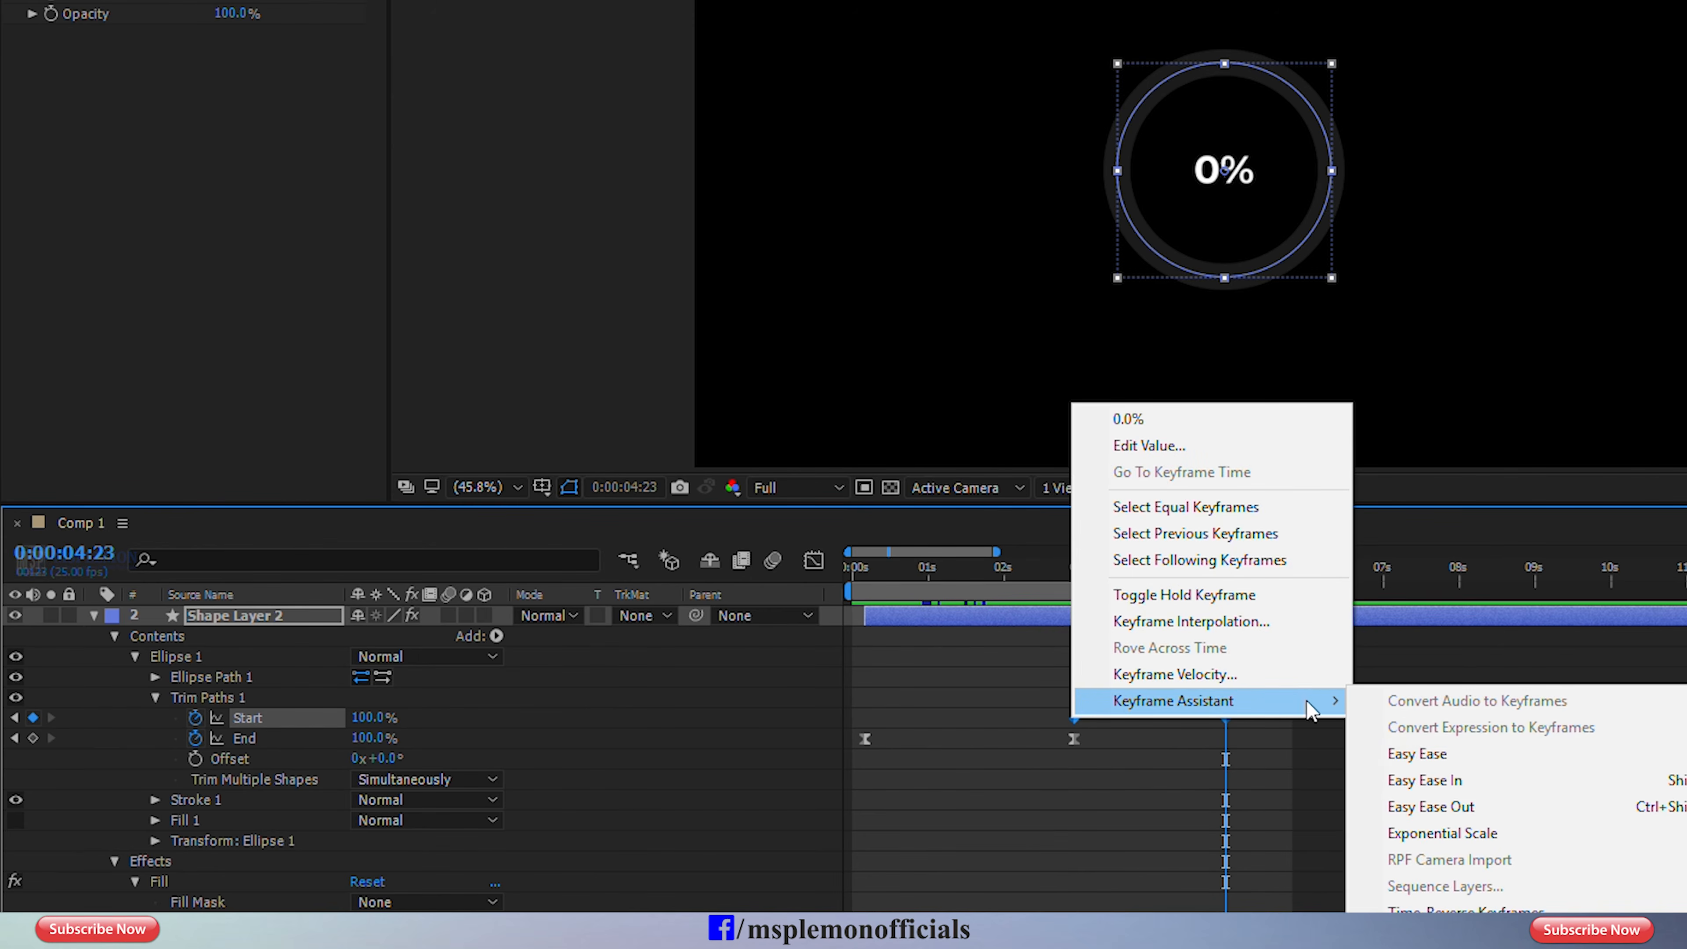
pyautogui.click(1401, 755)
pyautogui.click(1057, 573)
pyautogui.press('space')
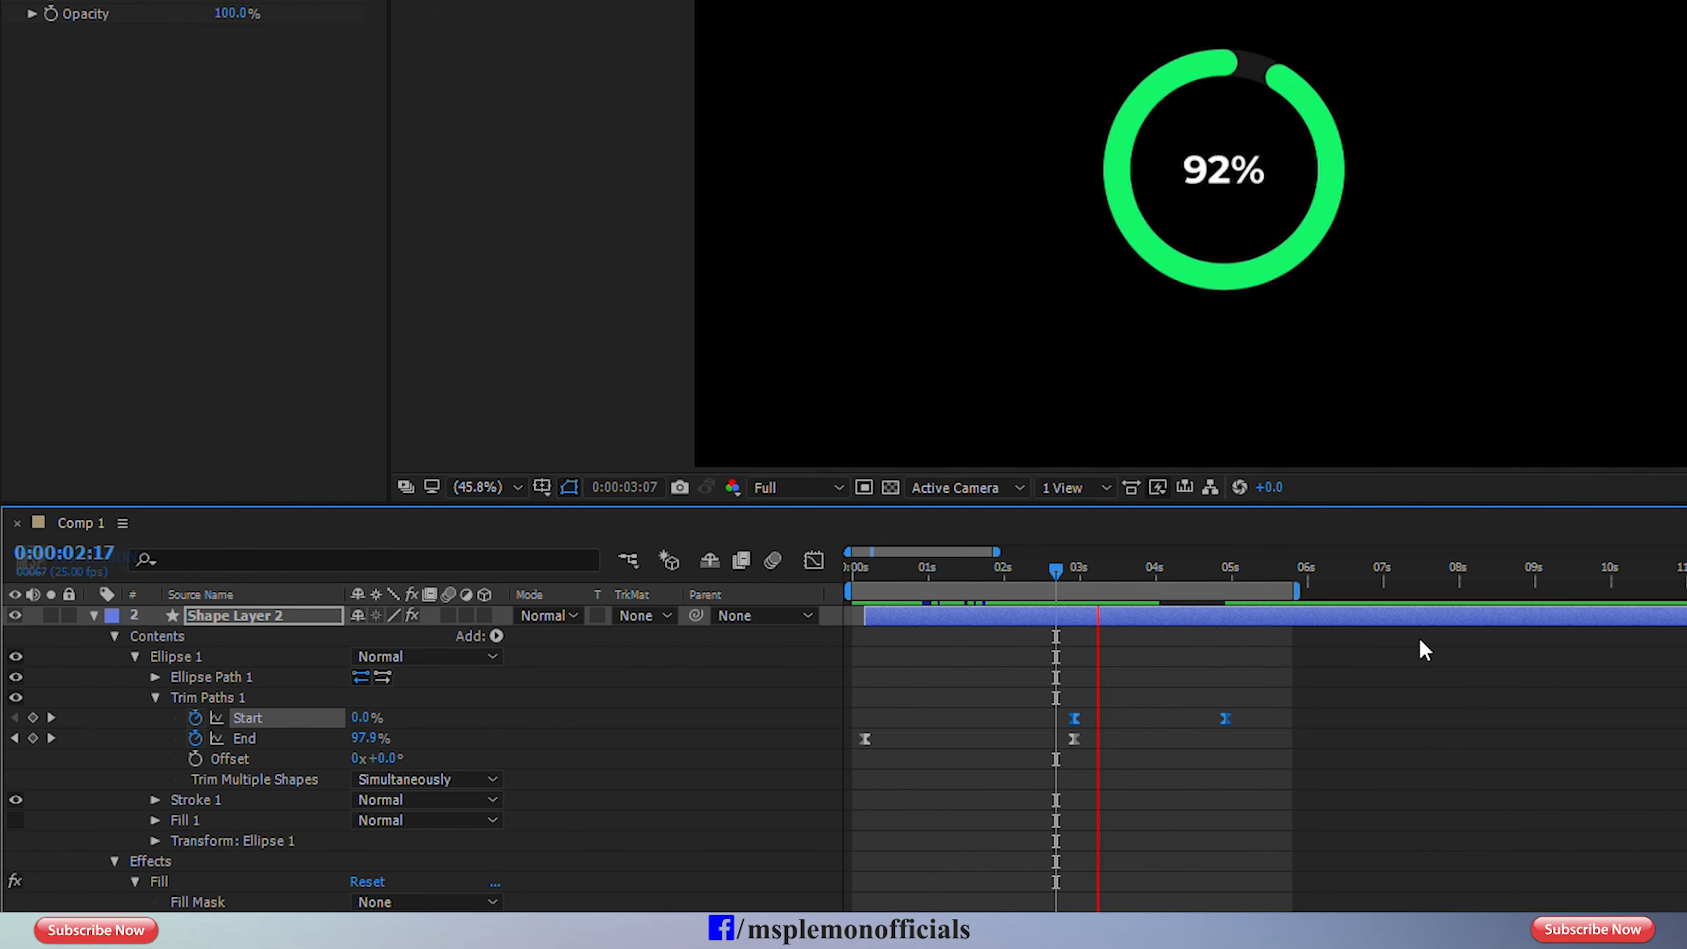